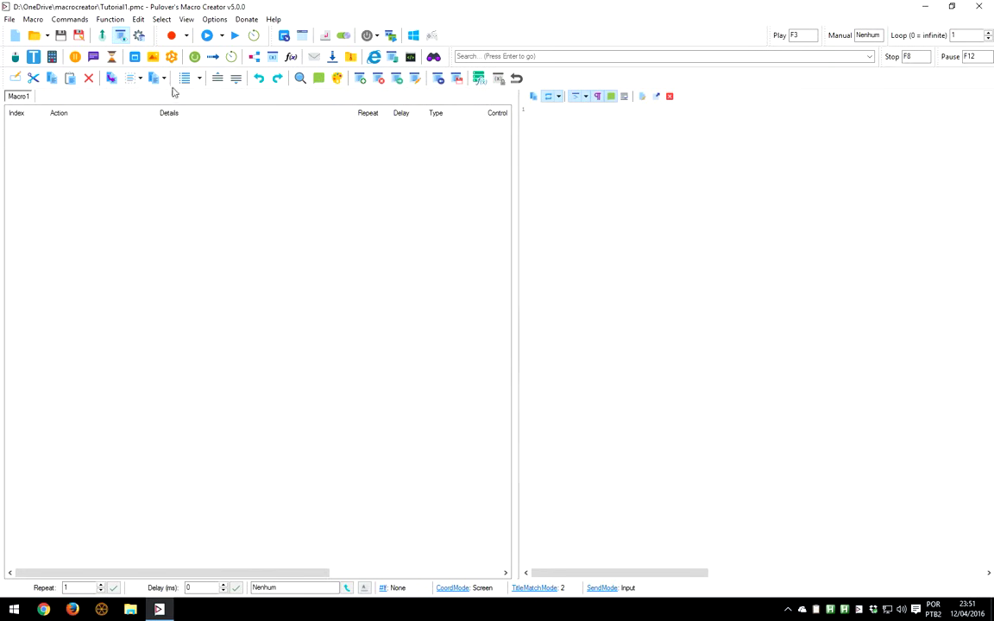
pyautogui.click(173, 58)
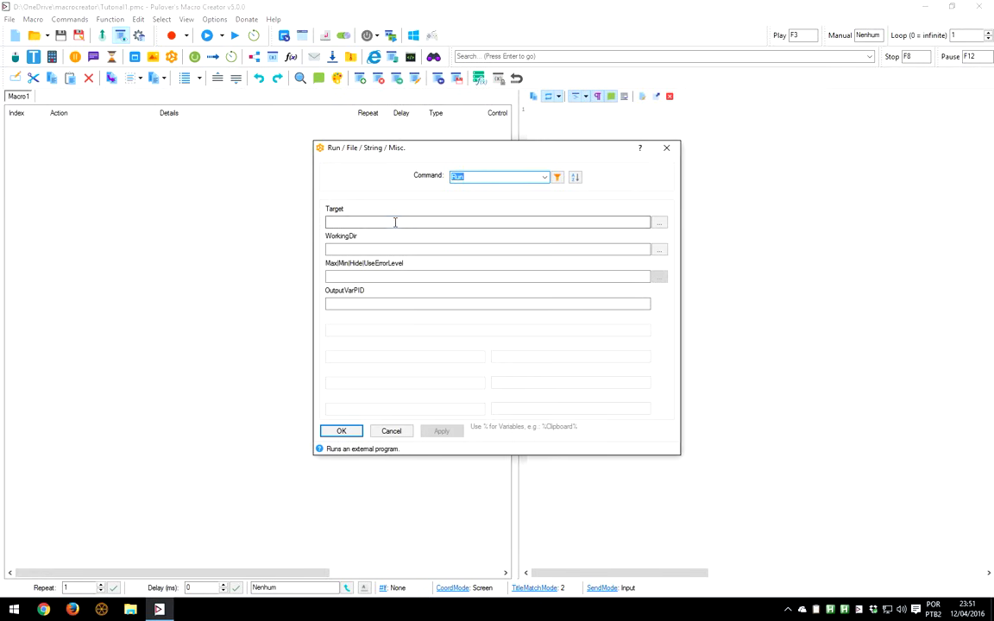
pyautogui.click(393, 222)
pyautogui.write('https://translate.google.com/?tr=#de/en/')
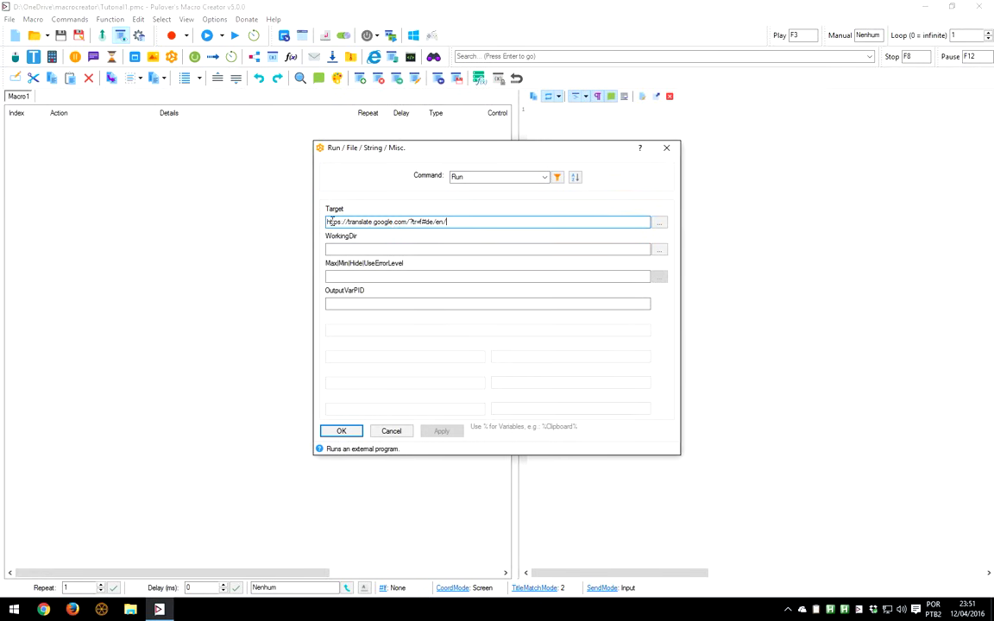
pyautogui.moveTo(328, 222); pyautogui.dragTo(459, 222)
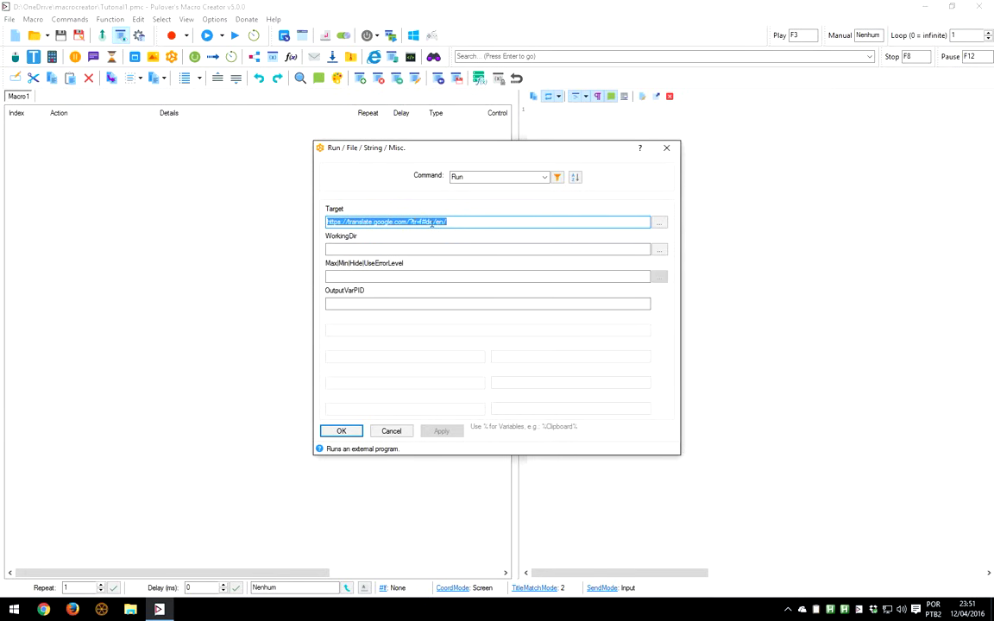
pyautogui.click(427, 222)
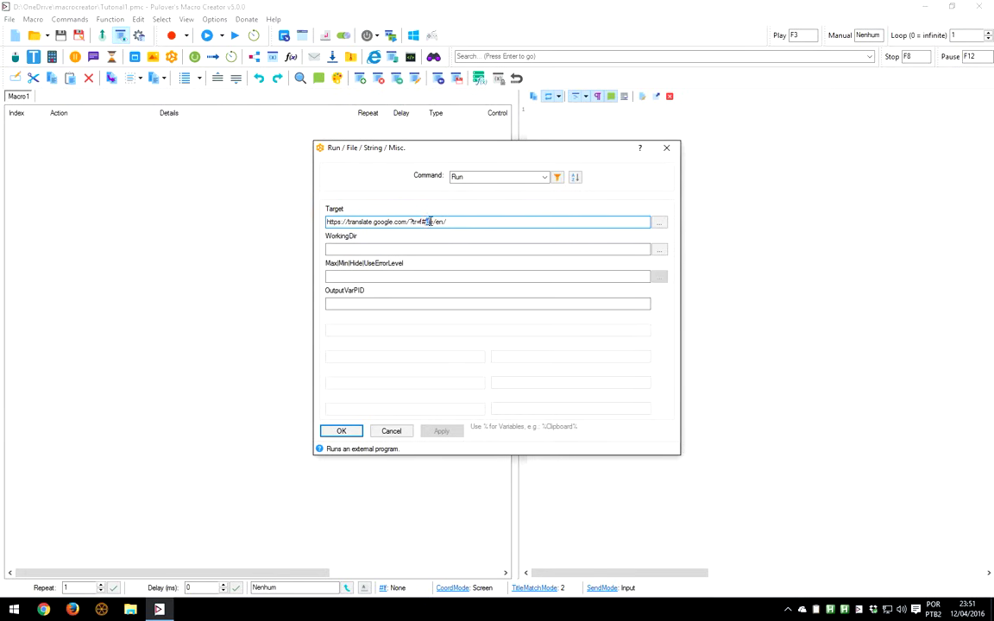
pyautogui.doubleClick(429, 222)
pyautogui.write('de')
pyautogui.doubleClick(429, 222)
pyautogui.click(342, 431)
pyautogui.click(189, 126)
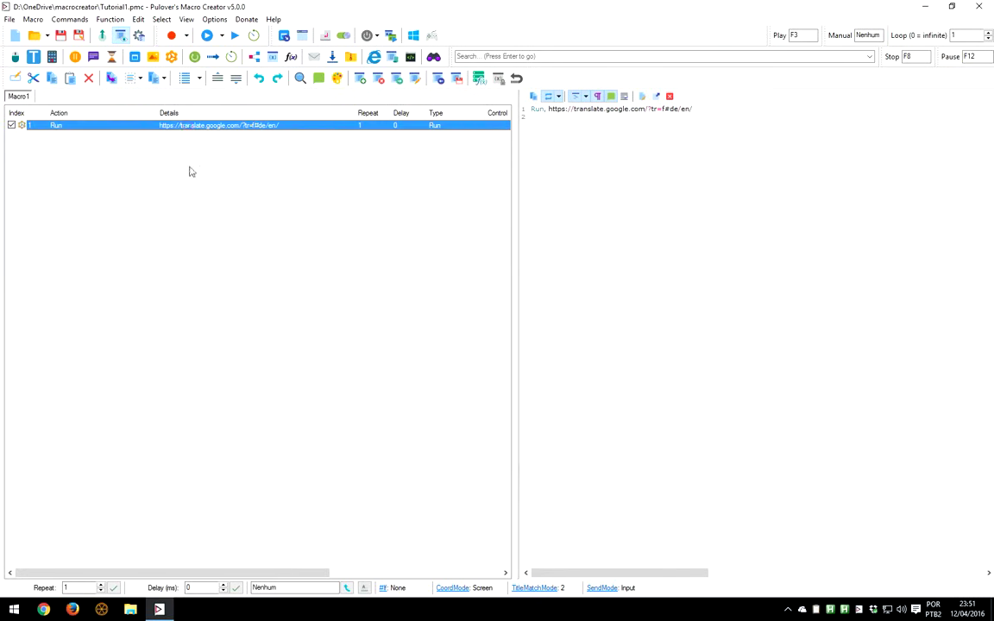
pyautogui.click(185, 136)
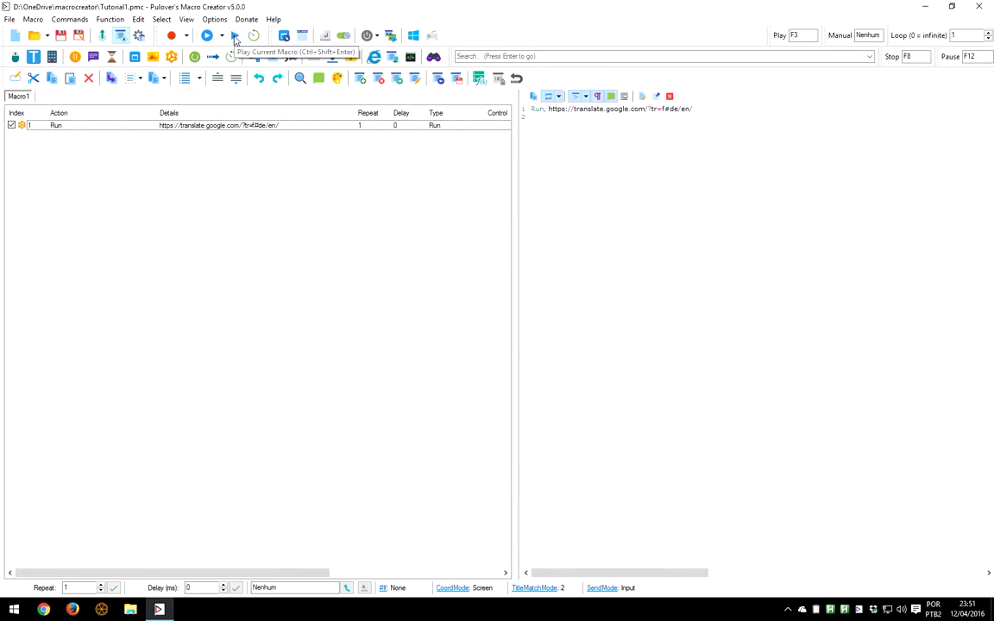
# Play the current macro so the translation page opens in Chrome, and return to Pulover's Macro Creator
pyautogui.click(233, 40)
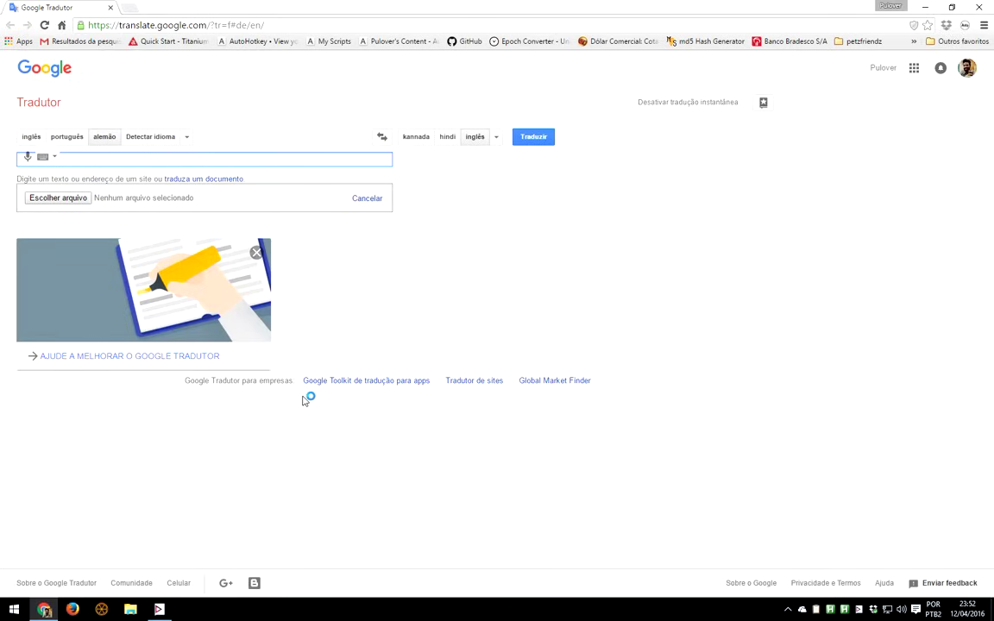
pyautogui.moveTo(164, 612)
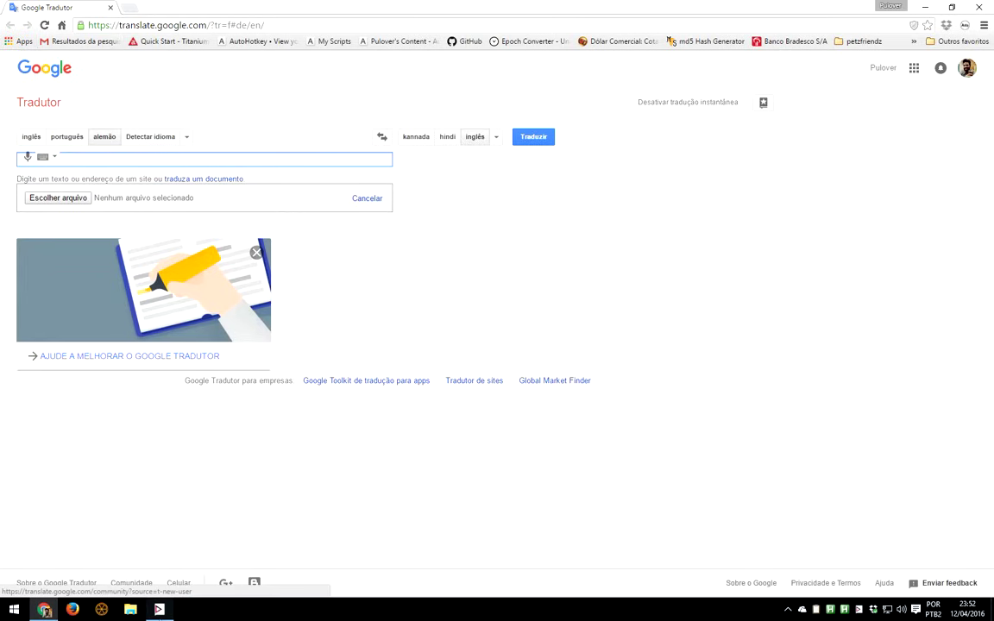
pyautogui.click(160, 610)
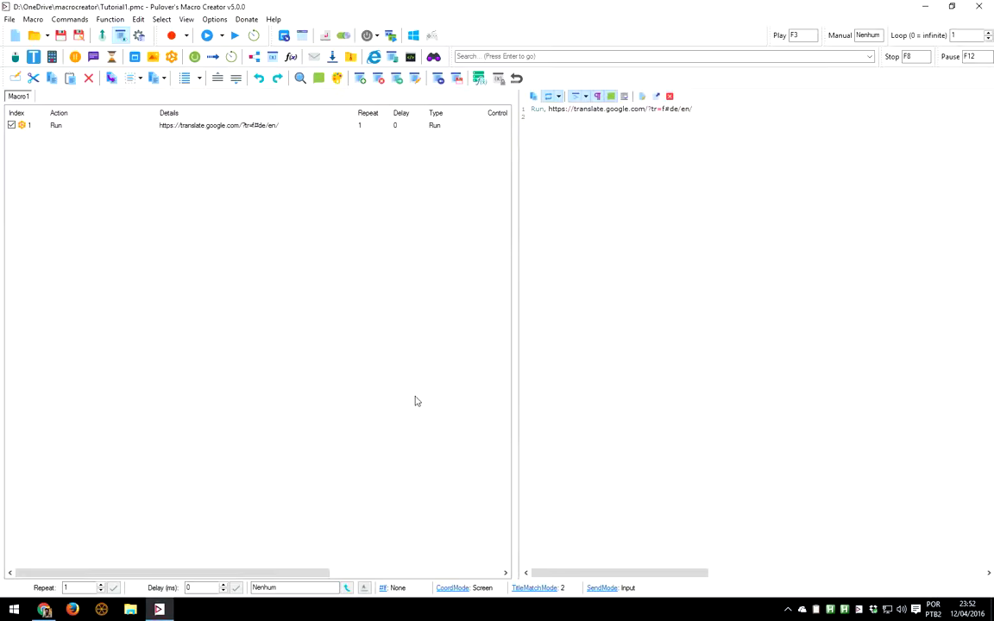
# Add a WinWaitActive window command that identifies its target by title, picking the Google Tradutor - Google Chrome window
pyautogui.click(134, 57)
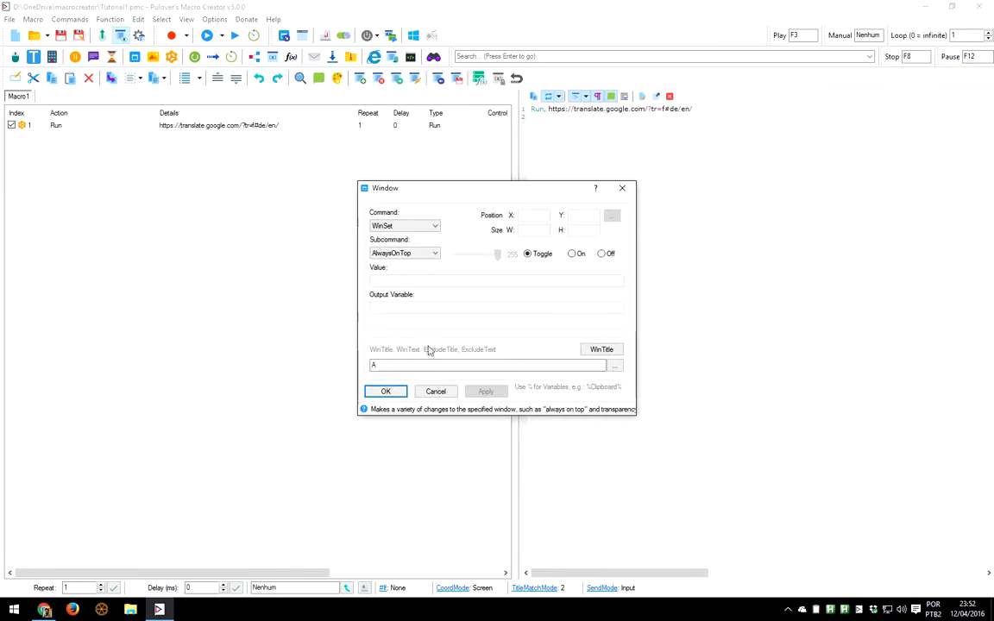
pyautogui.click(434, 226)
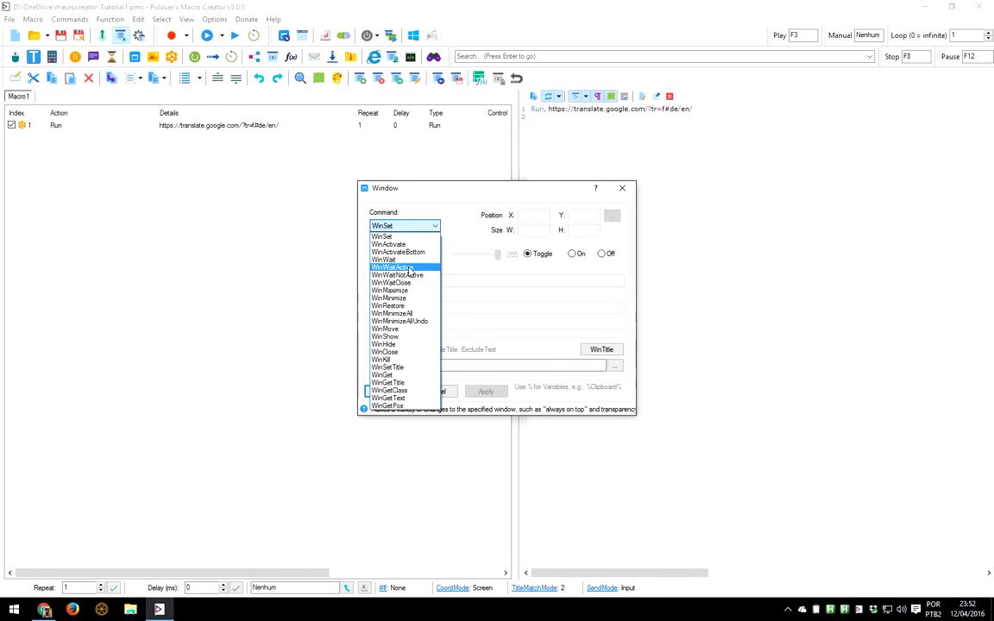
pyautogui.click(409, 270)
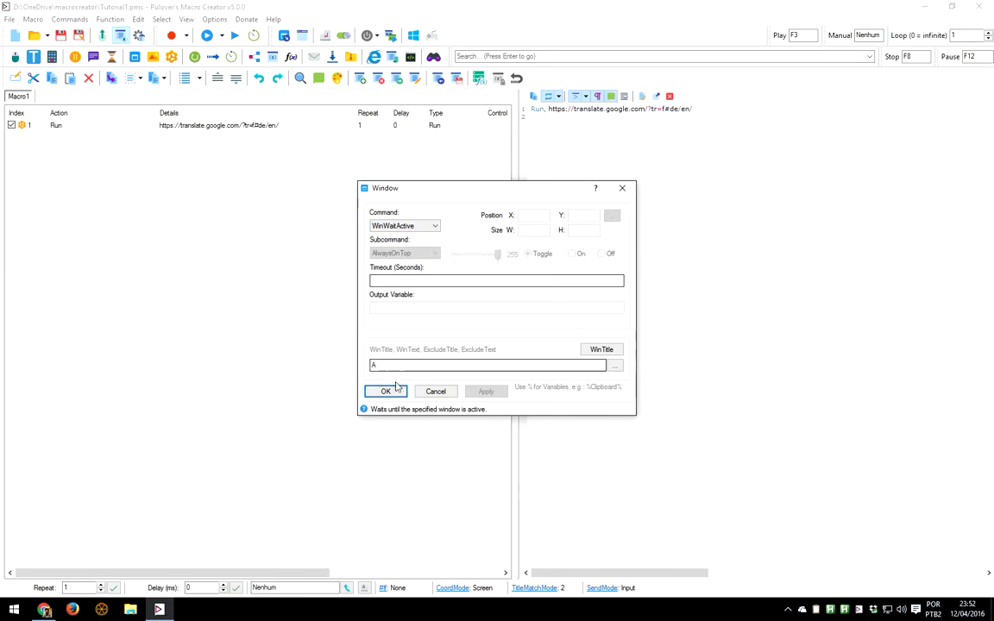
pyautogui.click(602, 350)
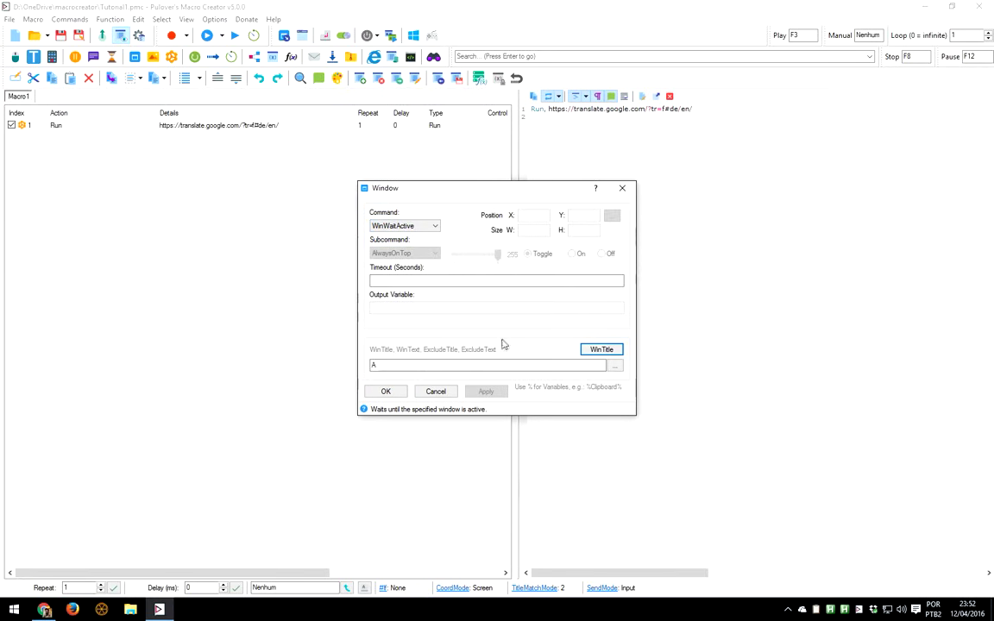
pyautogui.click(617, 354)
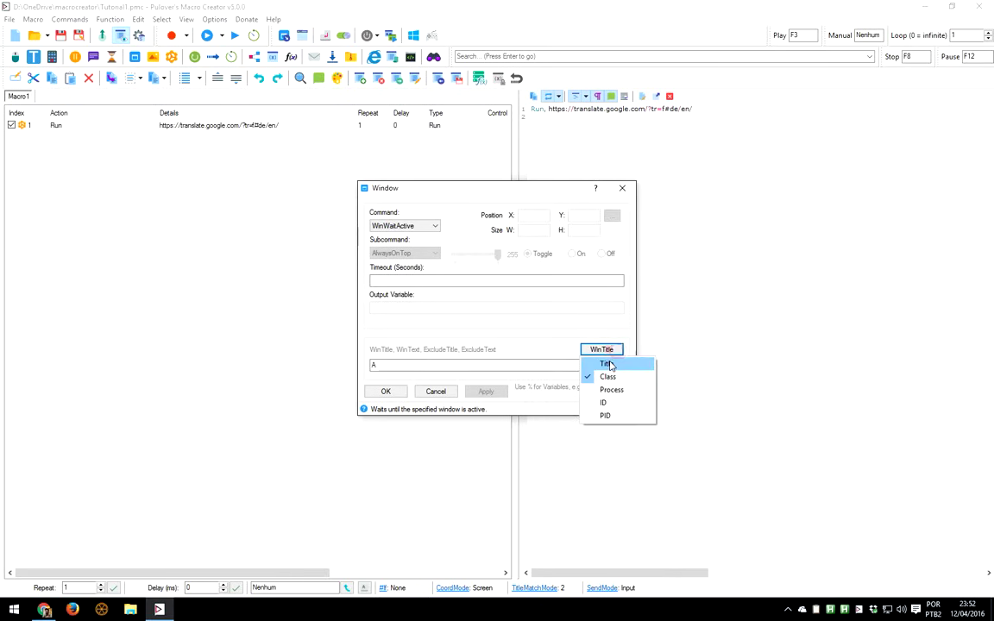
pyautogui.click(607, 365)
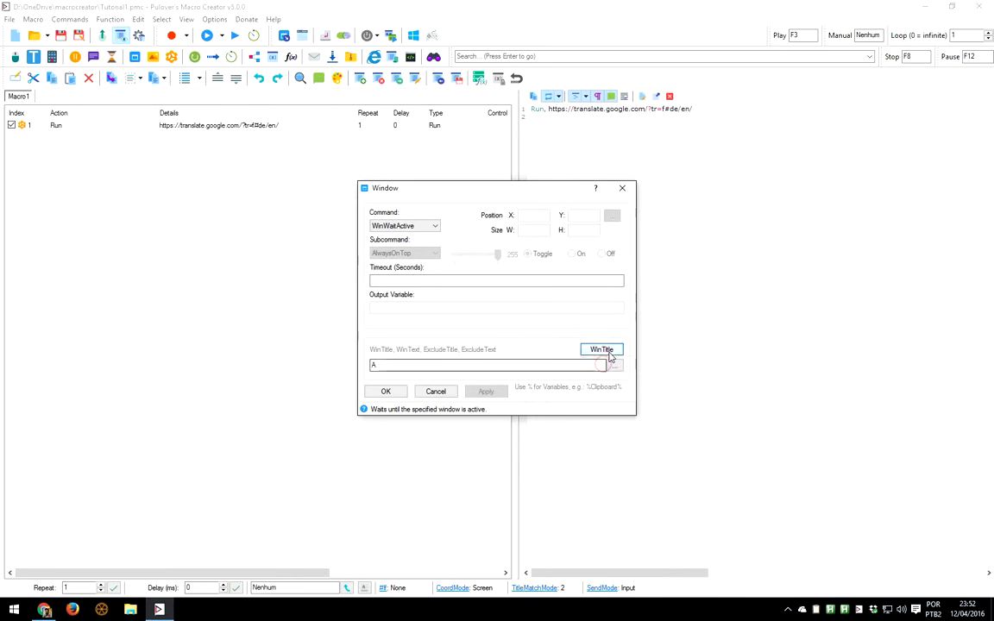
pyautogui.click(612, 354)
pyautogui.click(613, 377)
pyautogui.click(614, 366)
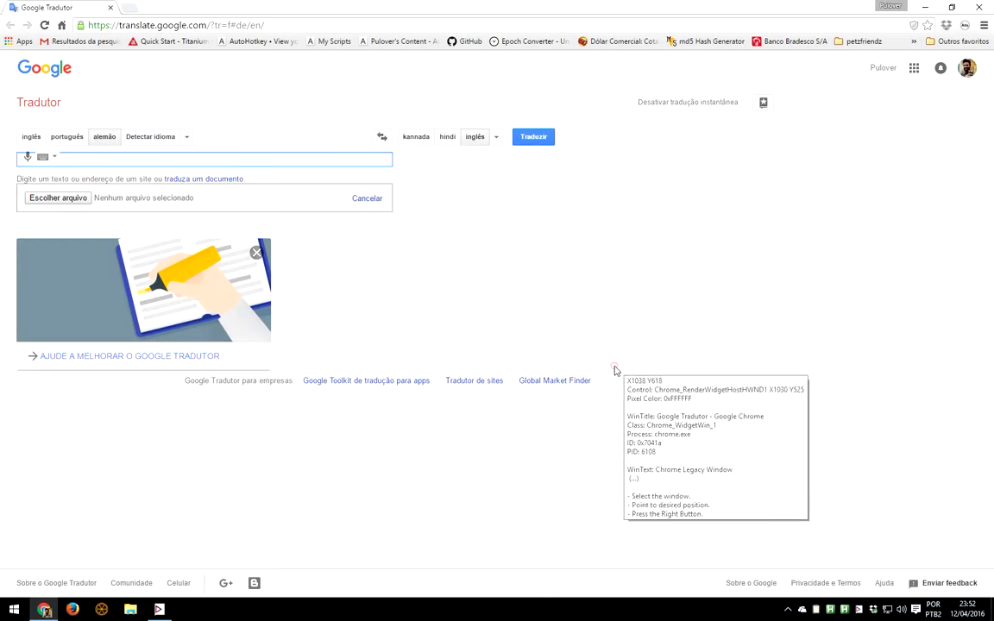
pyautogui.rightClick(317, 256)
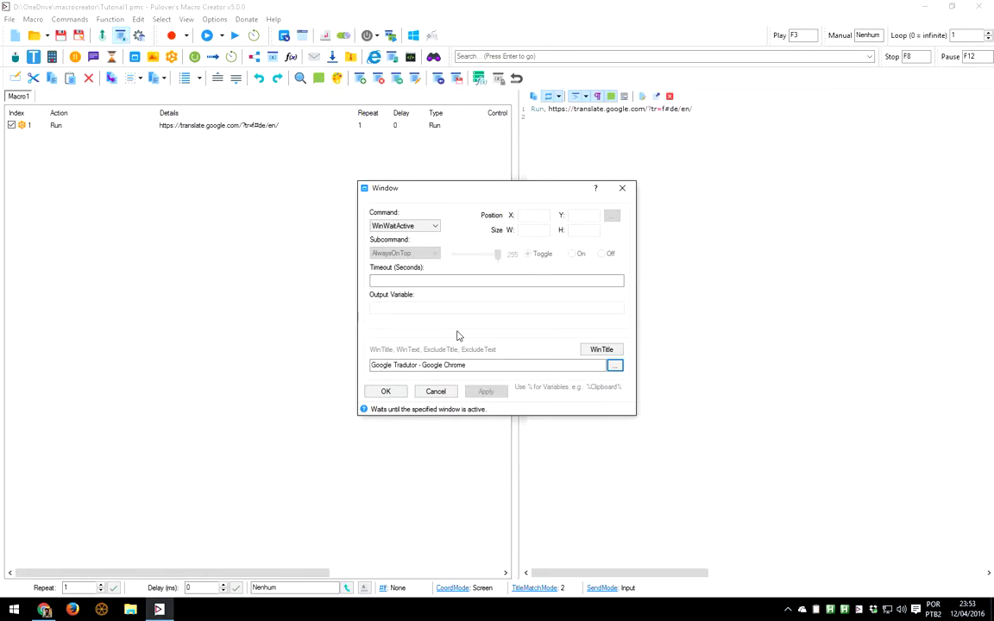
pyautogui.click(471, 366)
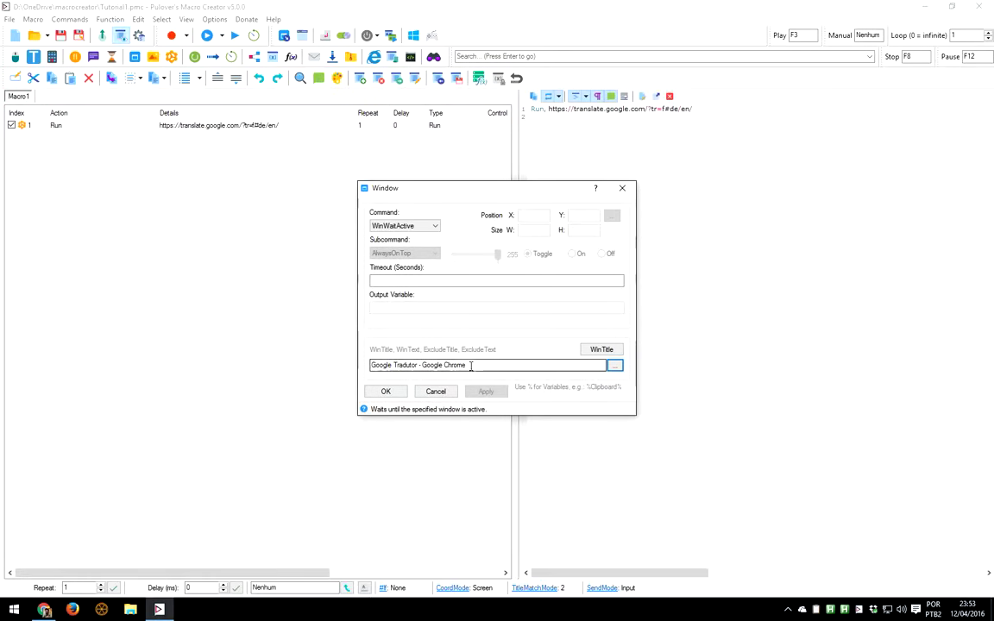
pyautogui.click(385, 392)
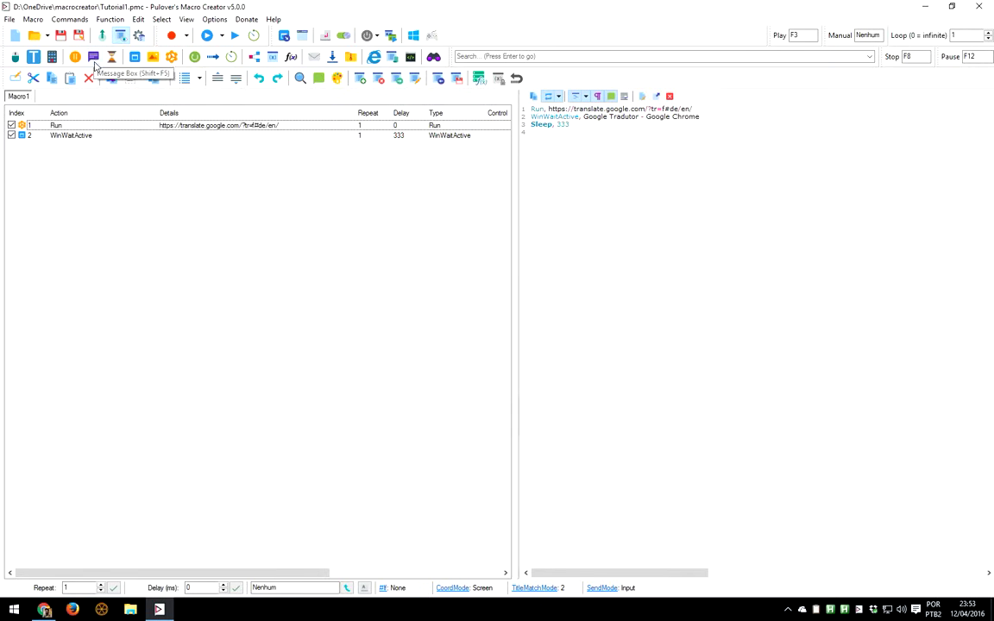
# Add a pause of 1 second to the end of the macro
pyautogui.click(76, 58)
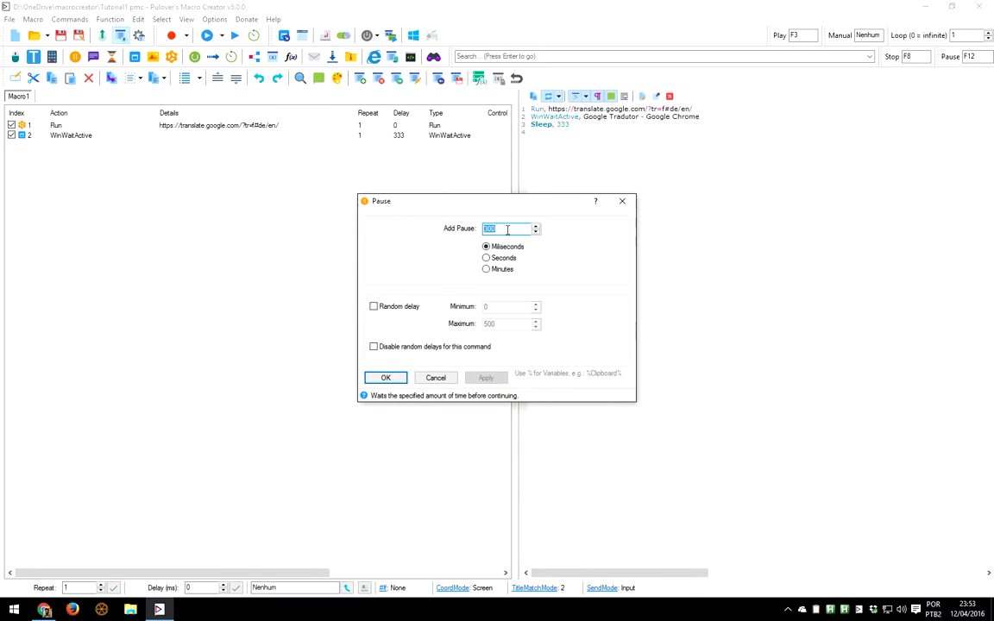
pyautogui.click(497, 261)
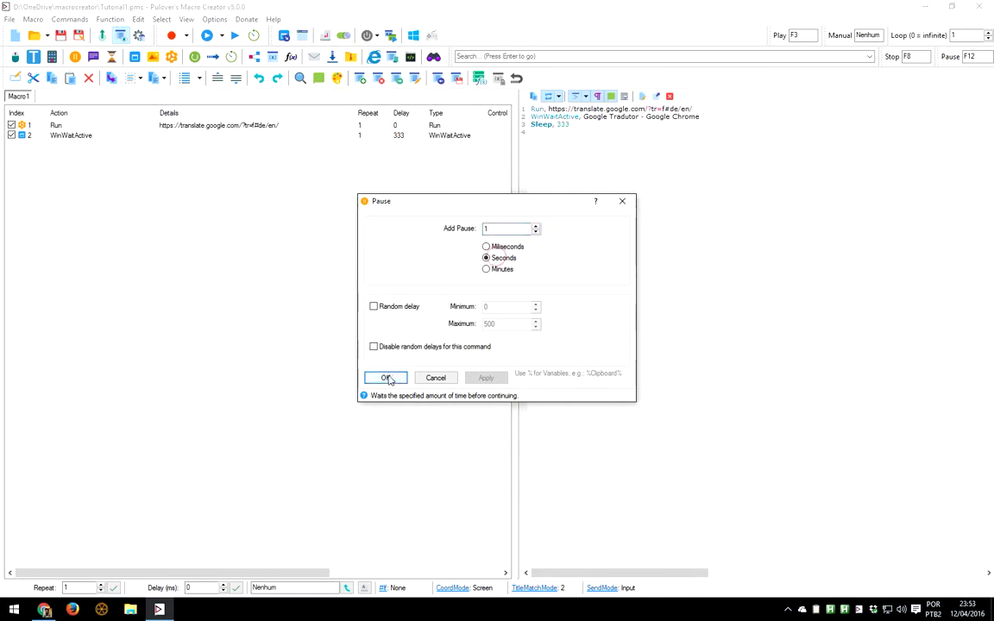
pyautogui.click(385, 378)
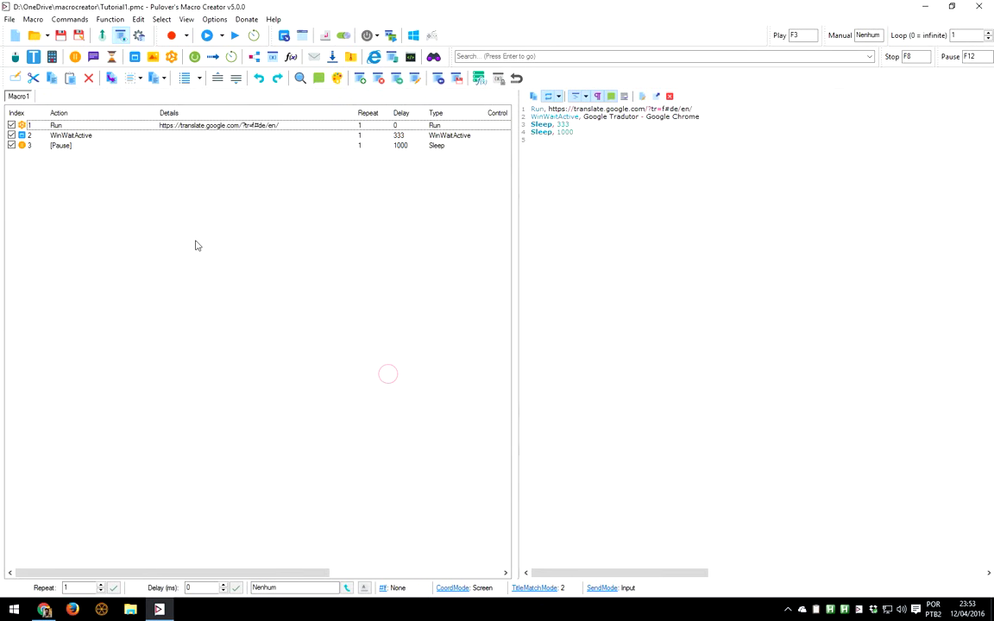
# Add a message box with the text "ready!" at the end of the macro
pyautogui.click(93, 56)
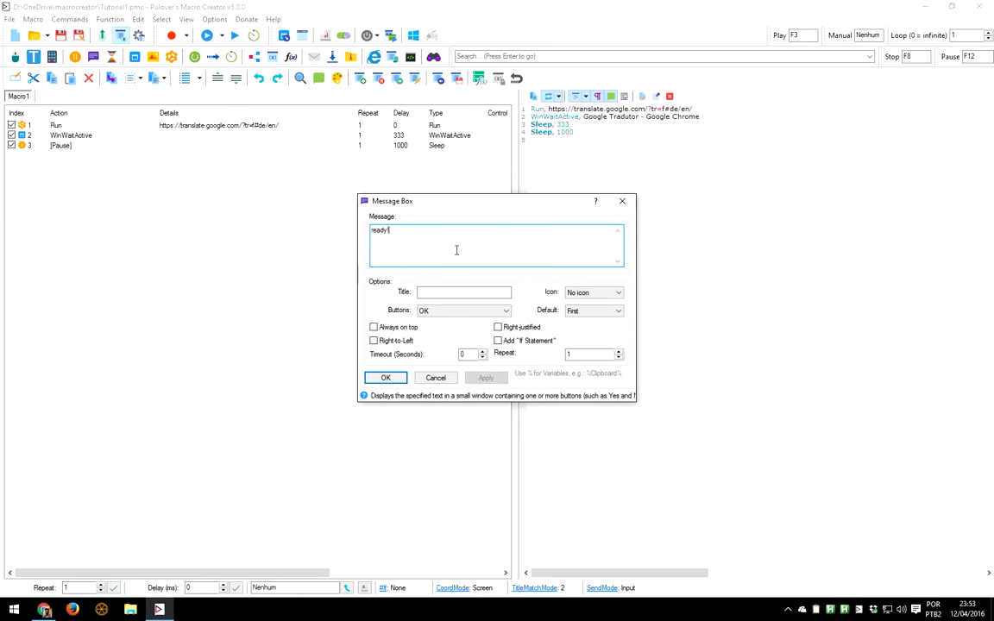
pyautogui.click(387, 379)
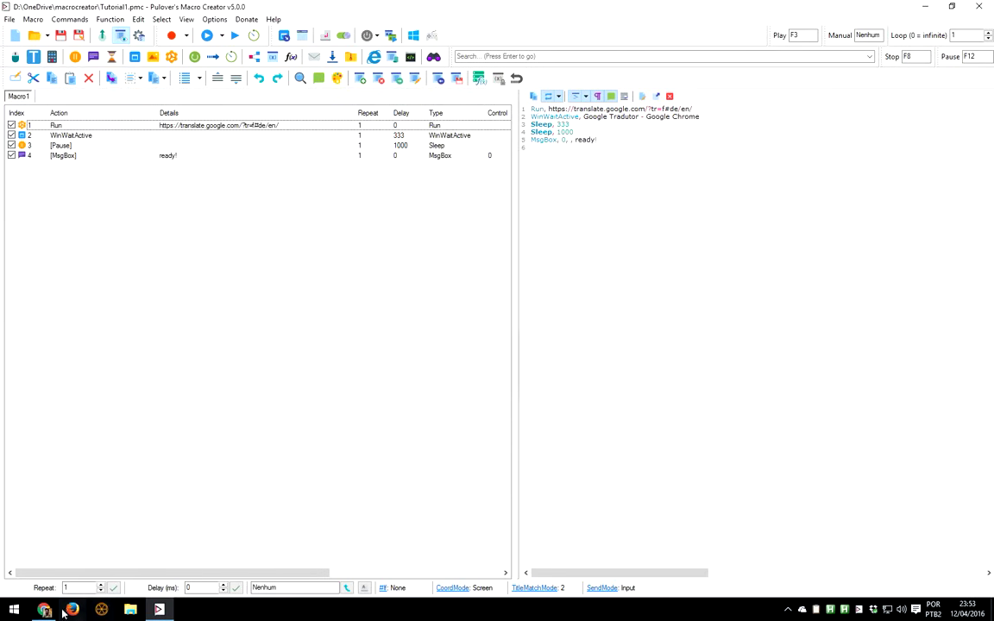
# Close the Google Tradutor tab in Chrome, test the macro by playing it, and dismiss its message, leaving Chrome maximized
pyautogui.click(46, 610)
pyautogui.click(111, 7)
pyautogui.click(234, 37)
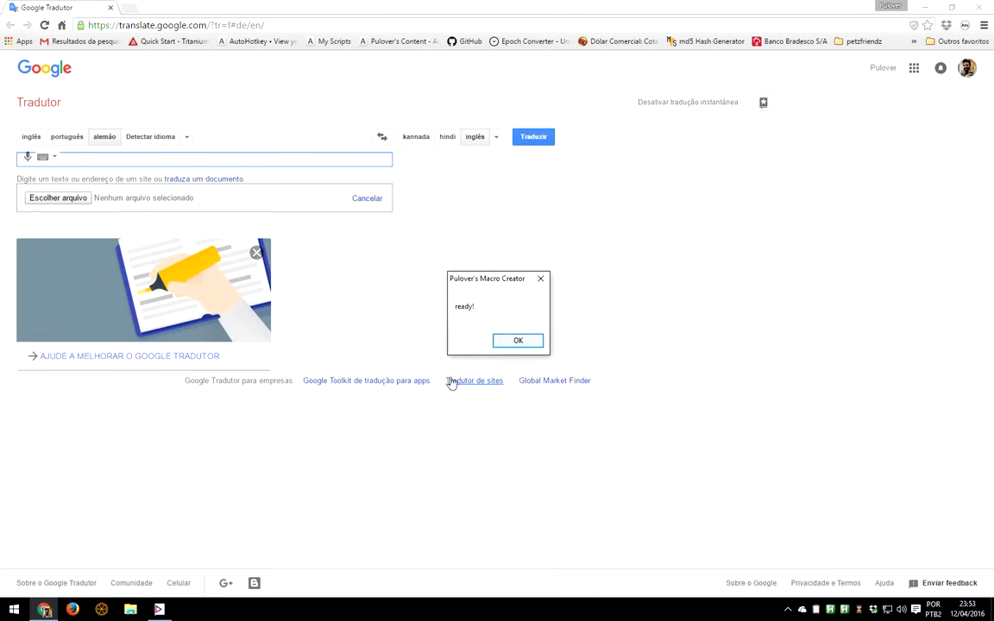
pyautogui.click(518, 340)
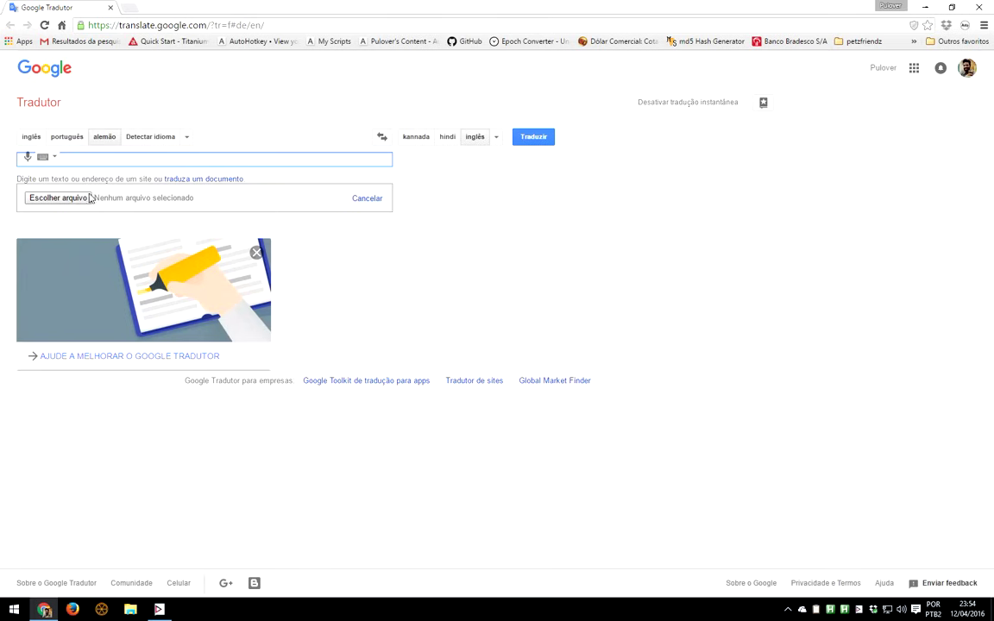
pyautogui.doubleClick(182, 8)
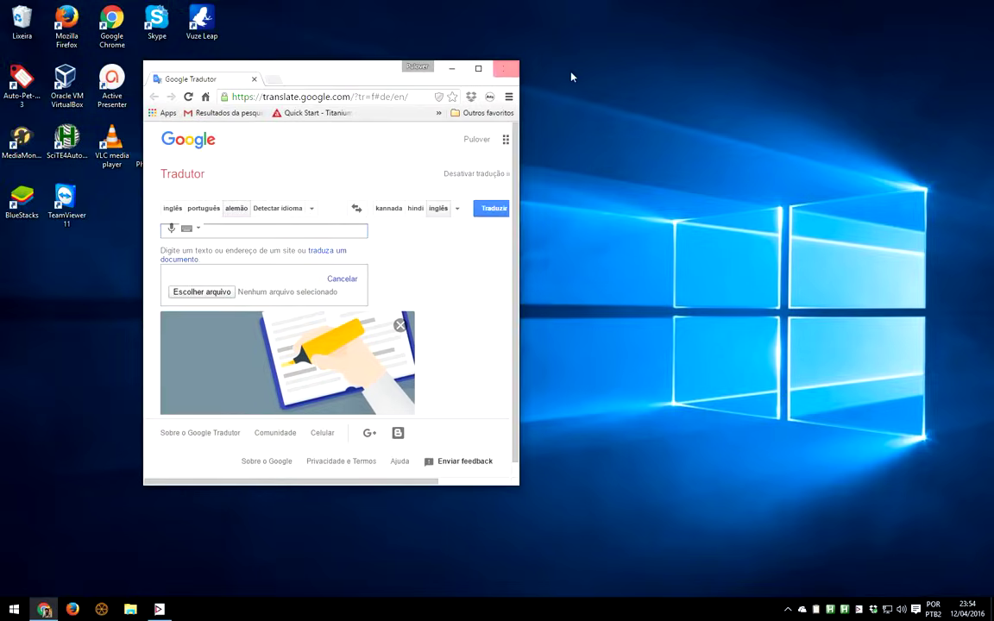
pyautogui.click(478, 68)
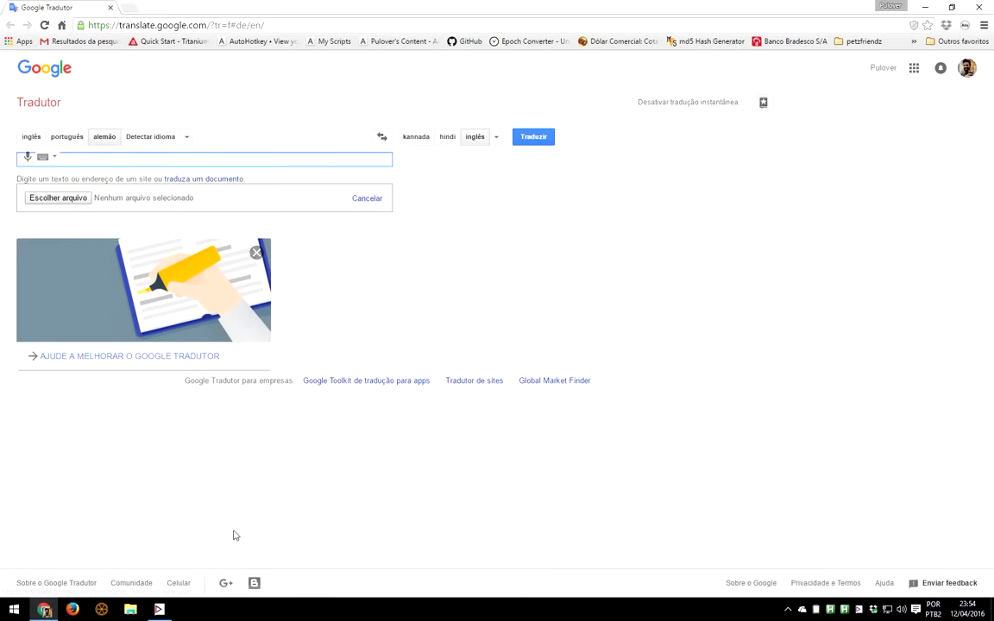
# Switch back to Pulover's Macro Creator and delete the "ready!" message box command from the macro
pyautogui.moveTo(159, 611)
pyautogui.click(165, 580)
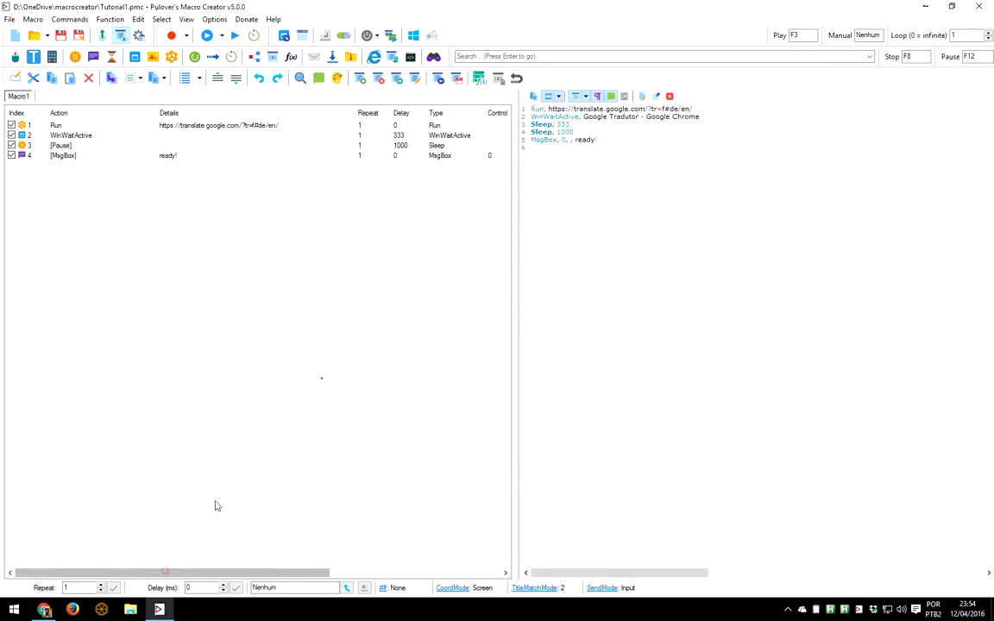
pyautogui.click(172, 159)
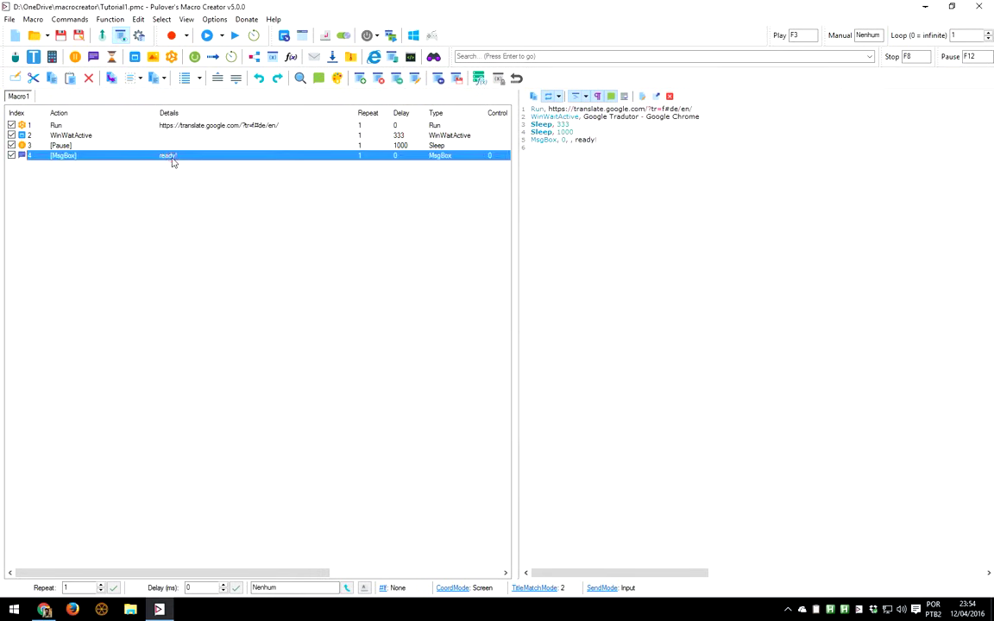
pyautogui.press('Delete')
pyautogui.click(172, 163)
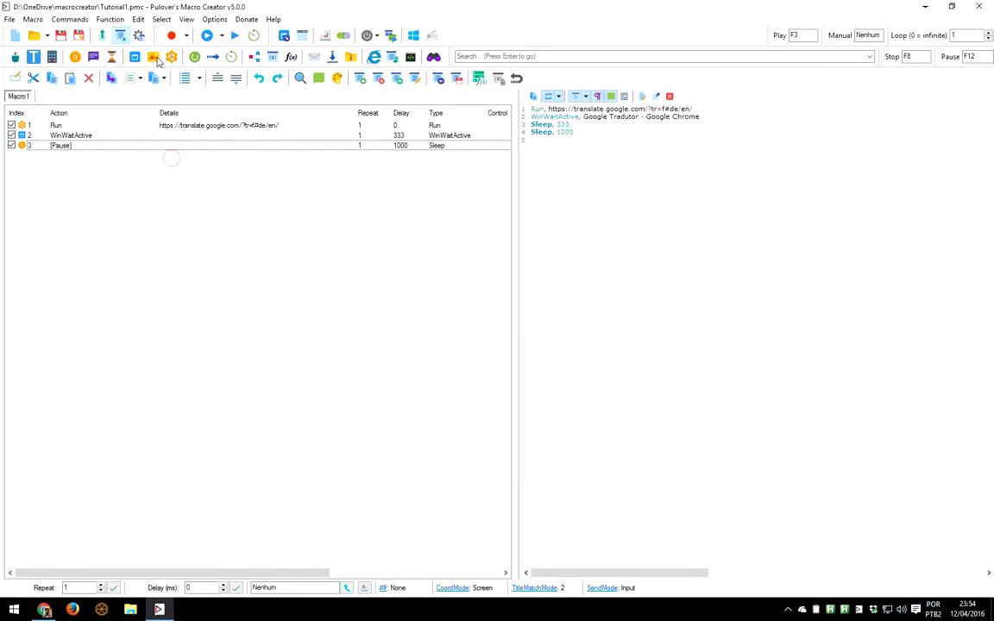
# Start an Image Search command and set its search region on the Chrome window from 0, 0 to 675, 740
pyautogui.click(153, 56)
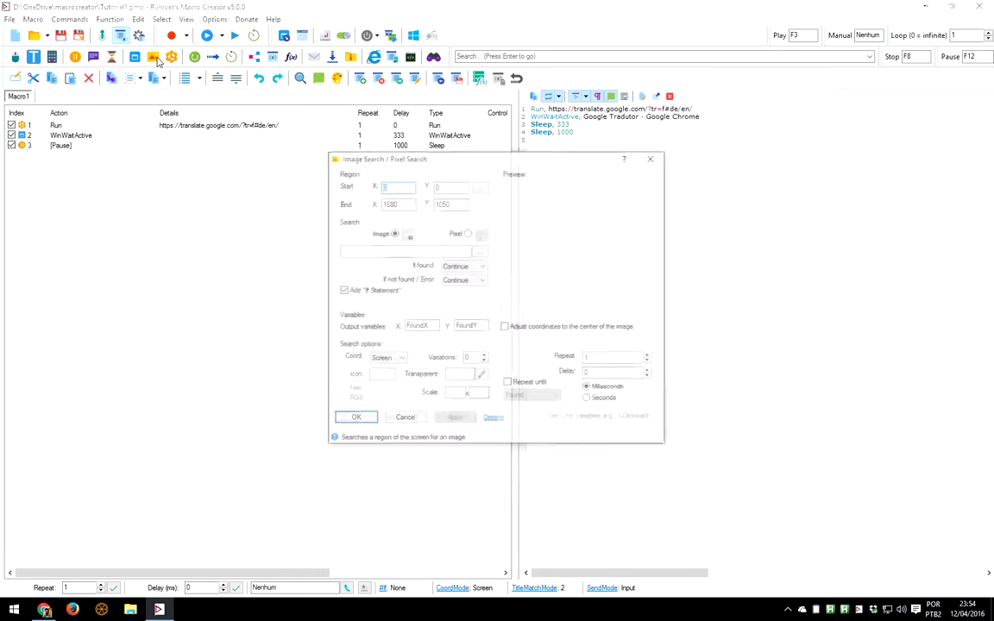
pyautogui.click(484, 190)
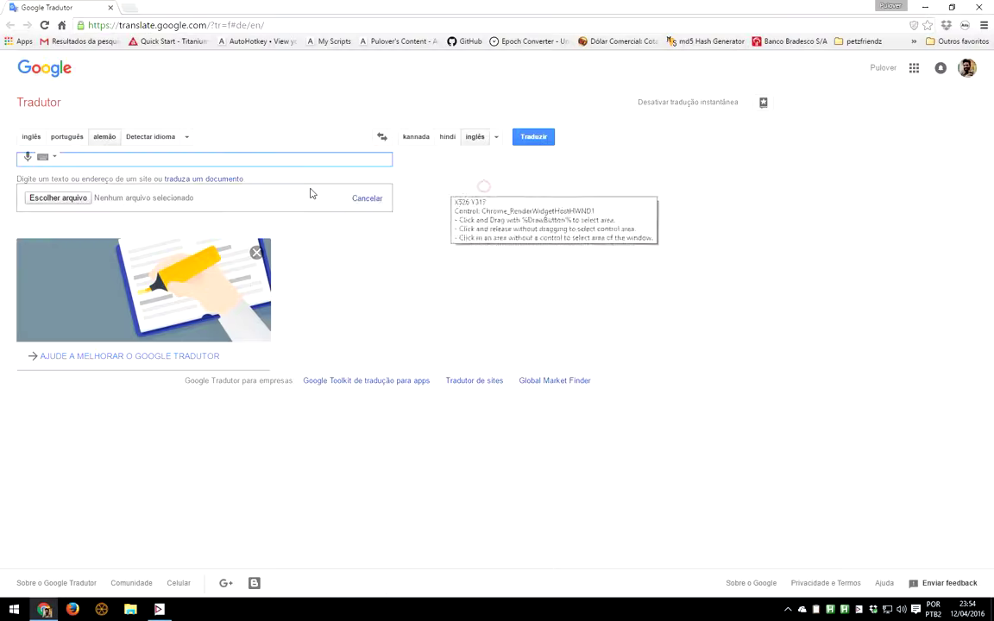
pyautogui.moveTo(2, 5); pyautogui.dragTo(400, 443)
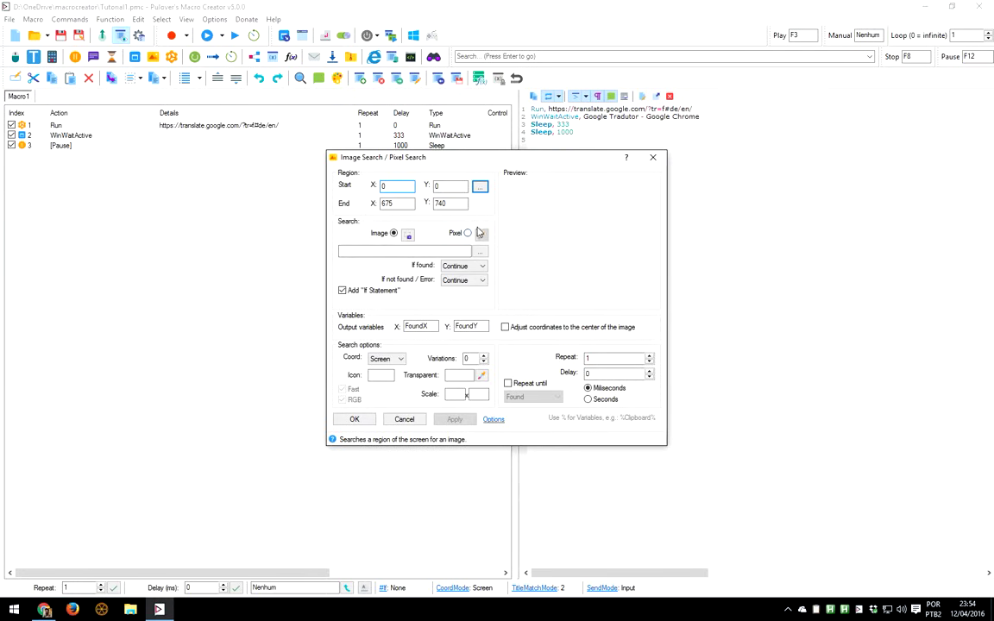
# Capture the "Escolher arquivo" button on the Google Tradutor page as the search image, about 105 x 17 pixels
pyautogui.click(409, 238)
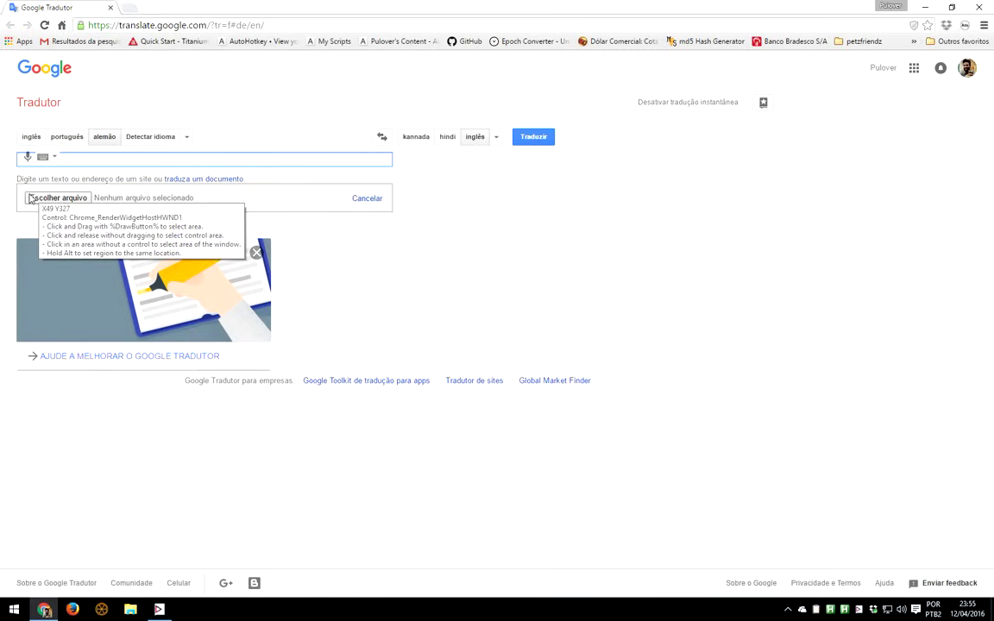
pyautogui.moveTo(27, 195); pyautogui.dragTo(90, 202)
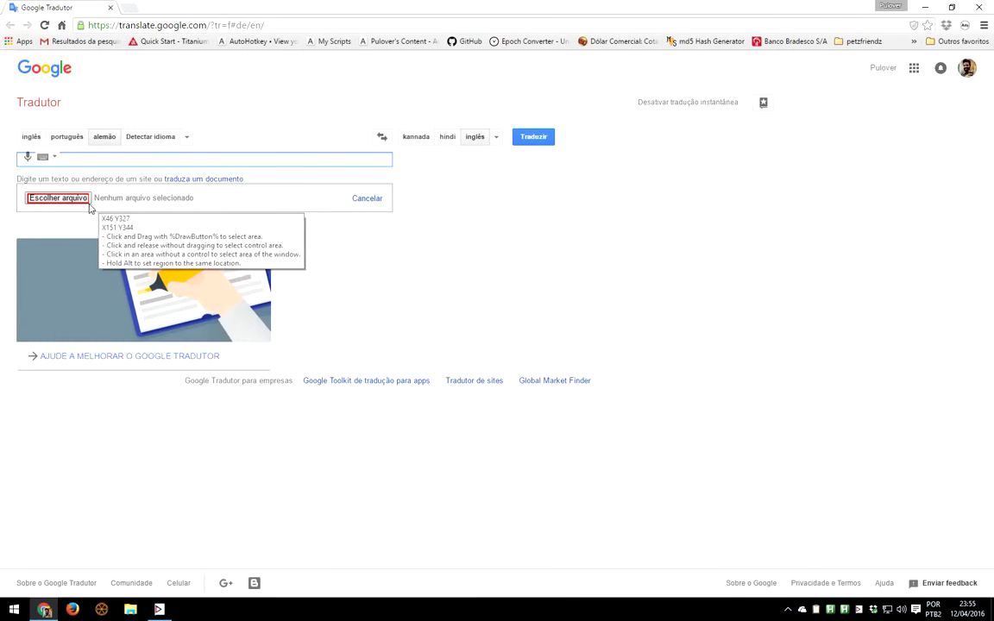
pyautogui.moveTo(91, 204); pyautogui.dragTo(90, 205)
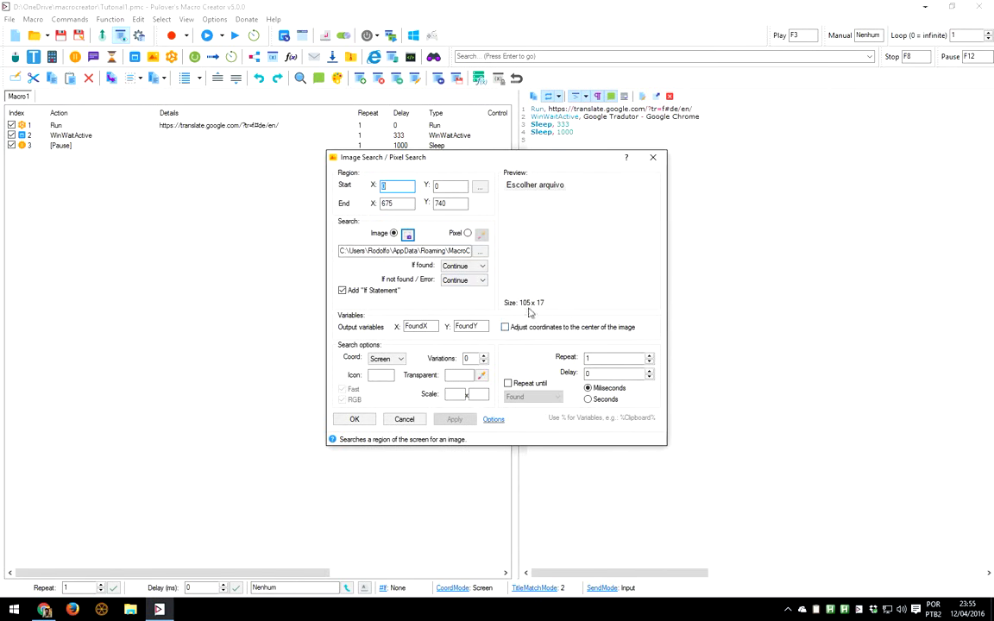
# Adjust the image search coordinates to the image's center, set the found action to Left Click, and add the command
pyautogui.click(624, 330)
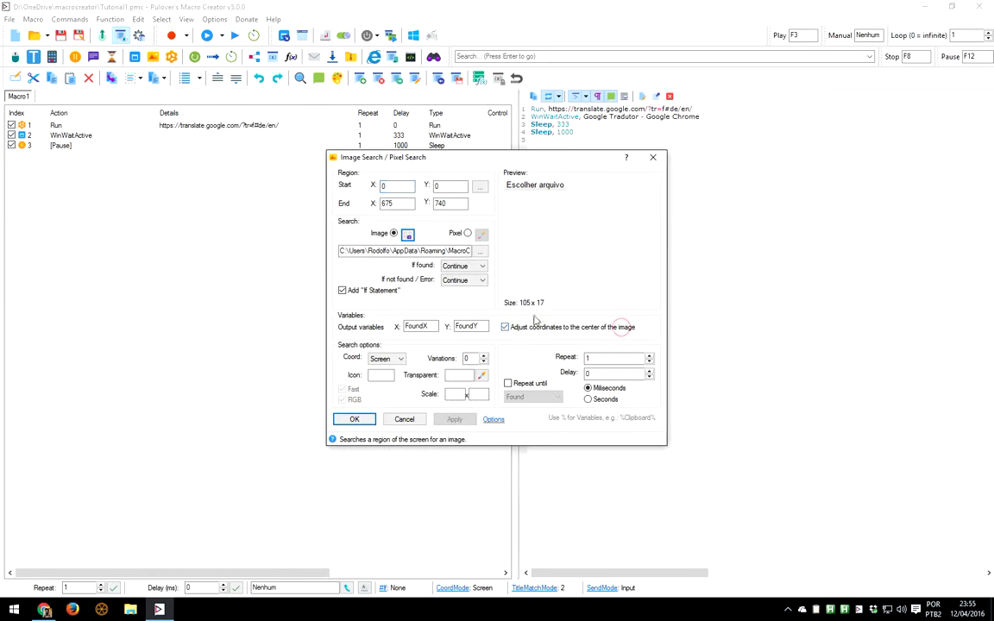
pyautogui.click(476, 267)
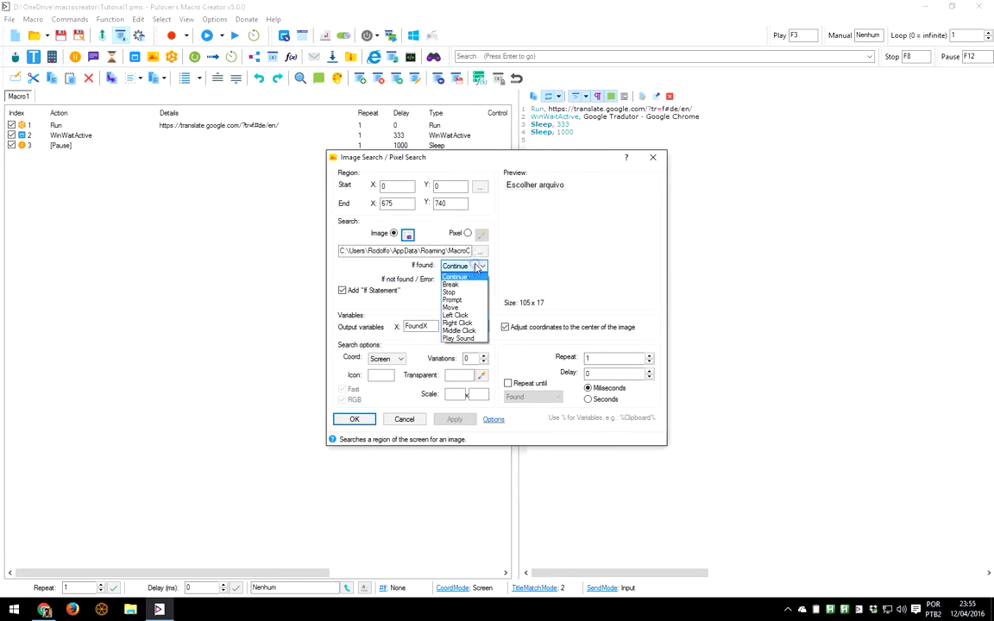
pyautogui.click(456, 316)
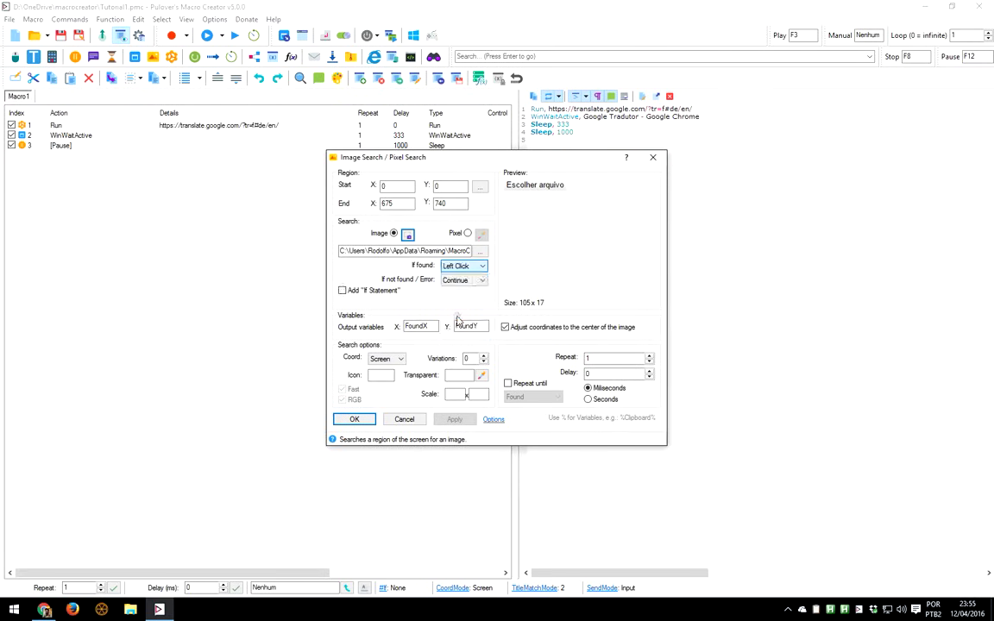
pyautogui.click(369, 420)
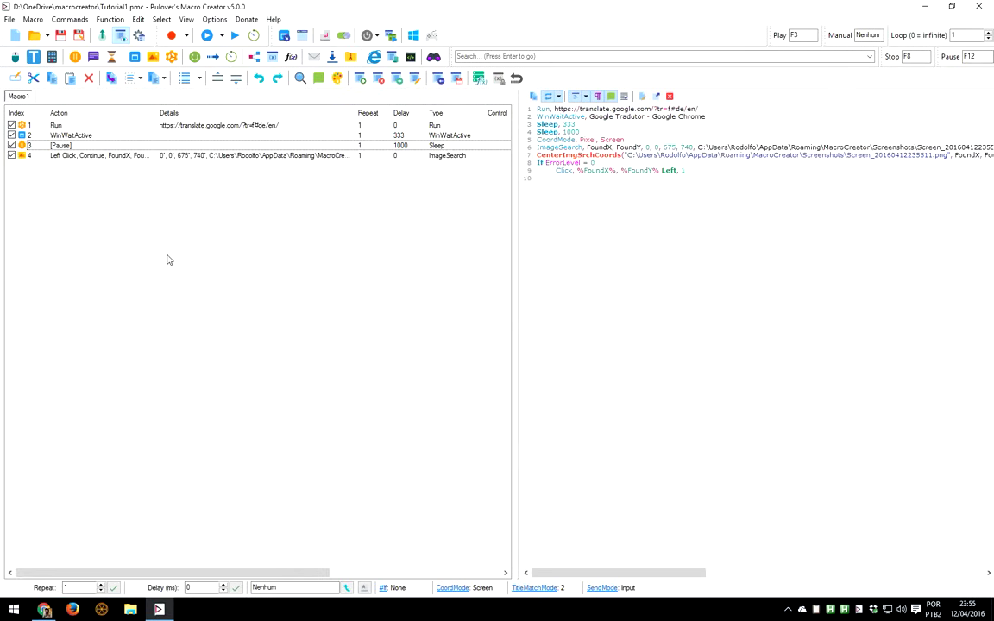
# Test the macro by playing it, close both Google Tradutor tabs in Chrome, and return to Pulover's Macro Creator
pyautogui.press('F3')
pyautogui.click(235, 35)
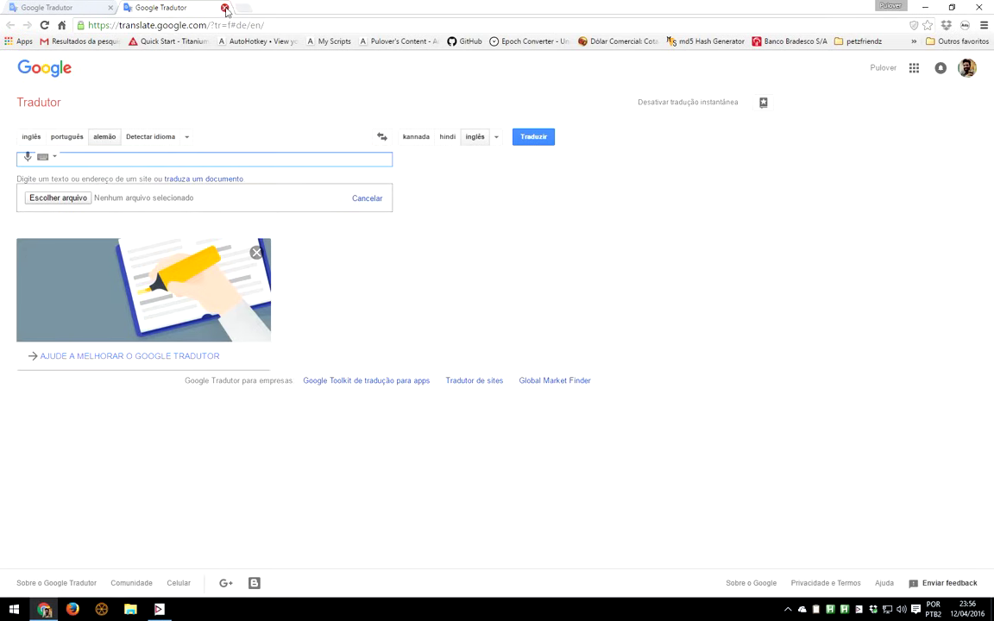
pyautogui.click(225, 8)
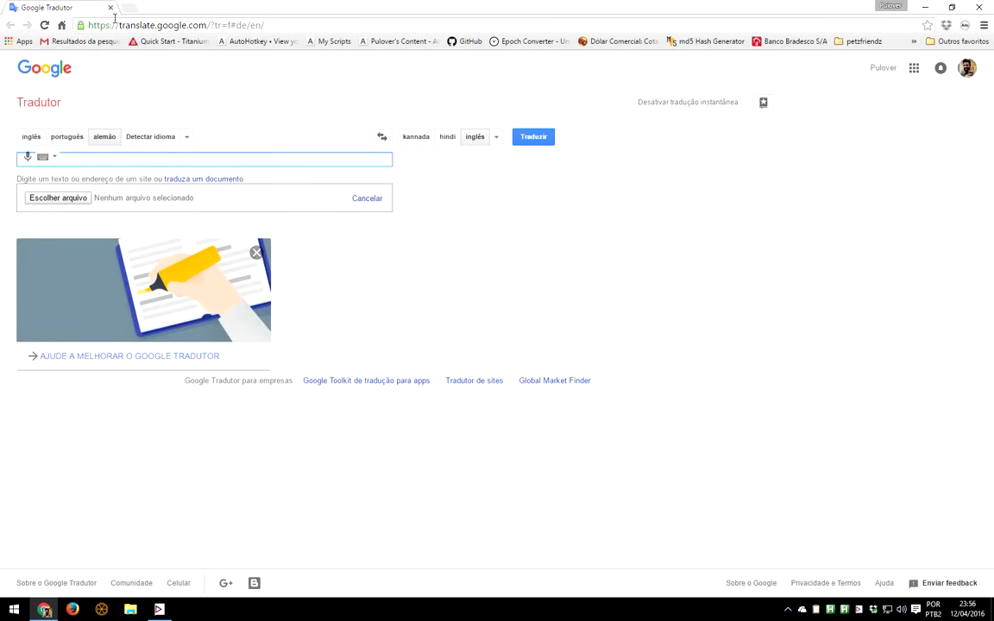
pyautogui.click(111, 7)
pyautogui.click(159, 610)
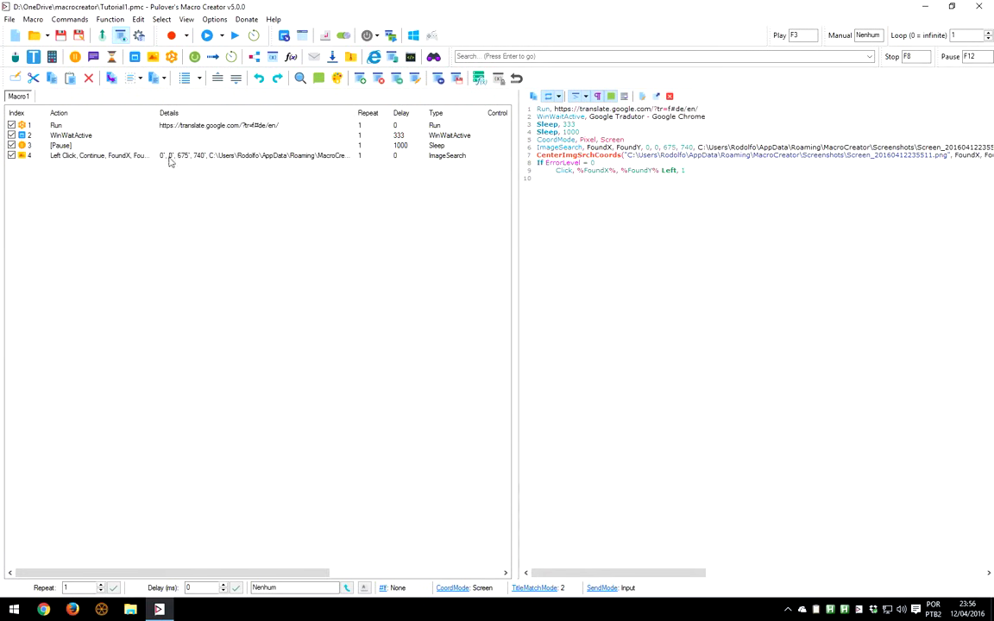
# Edit the Image Search command to repeat until the image is found
pyautogui.doubleClick(98, 156)
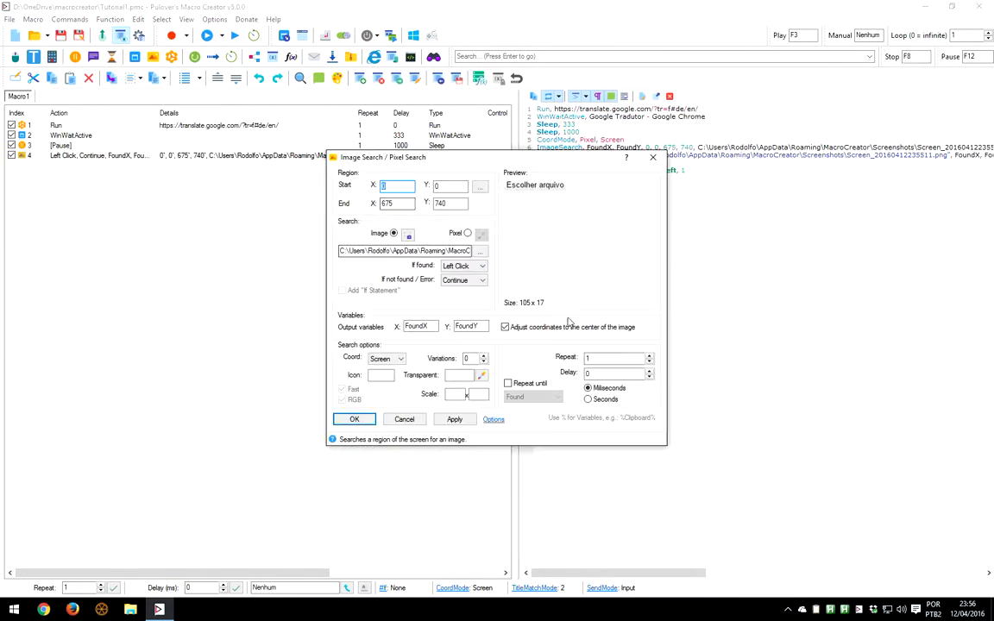
pyautogui.click(519, 386)
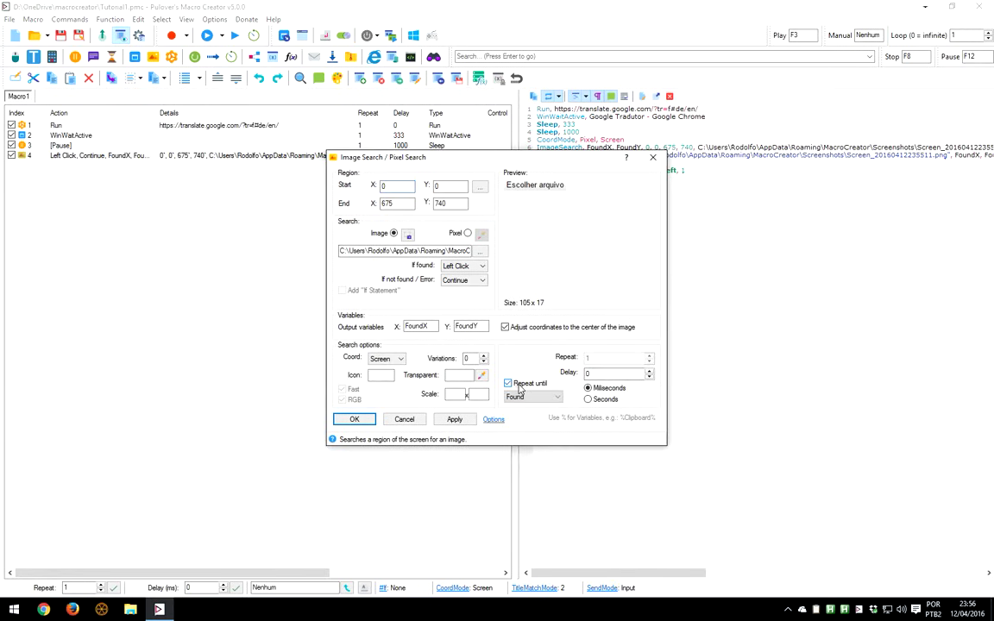
pyautogui.click(354, 420)
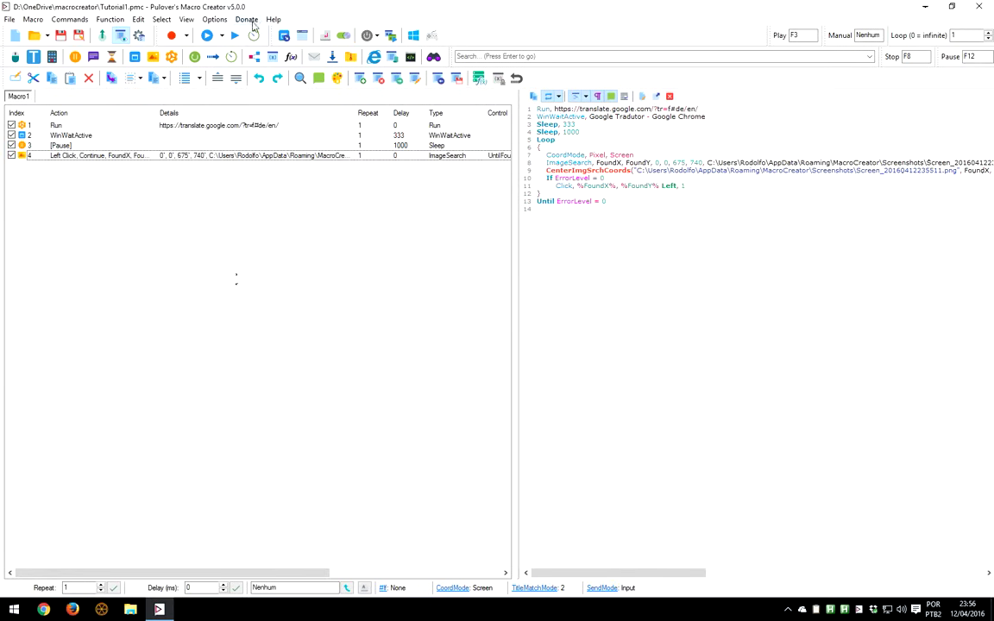
# Play the macro to bring up the page's file chooser, and browse to the Dropbox > Documentos > Alemão folder
pyautogui.click(238, 39)
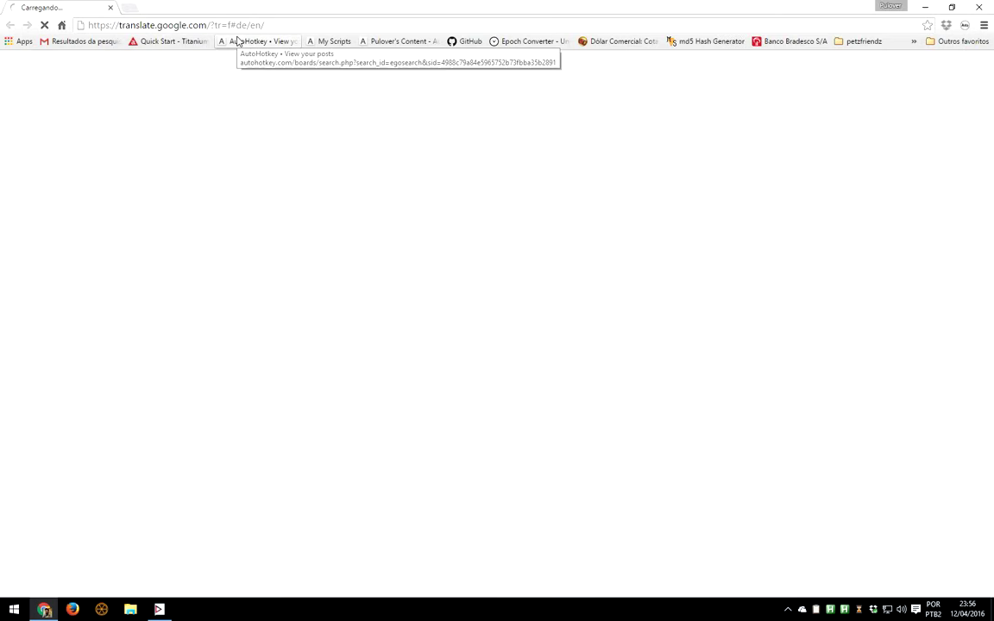
pyautogui.click(60, 202)
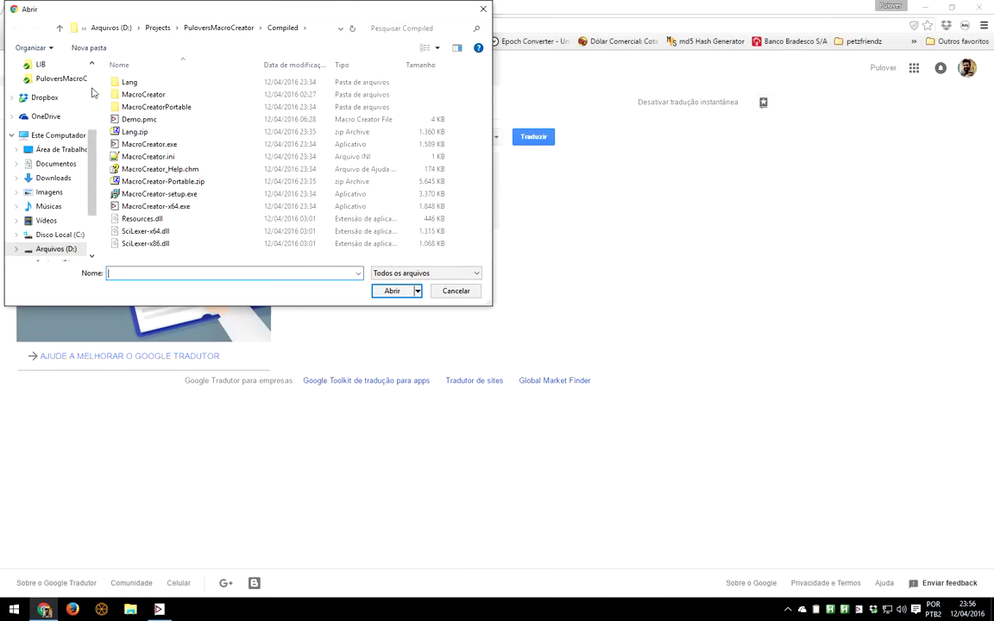
pyautogui.scroll(4, 91, 91)
pyautogui.scroll(-1, 90, 95)
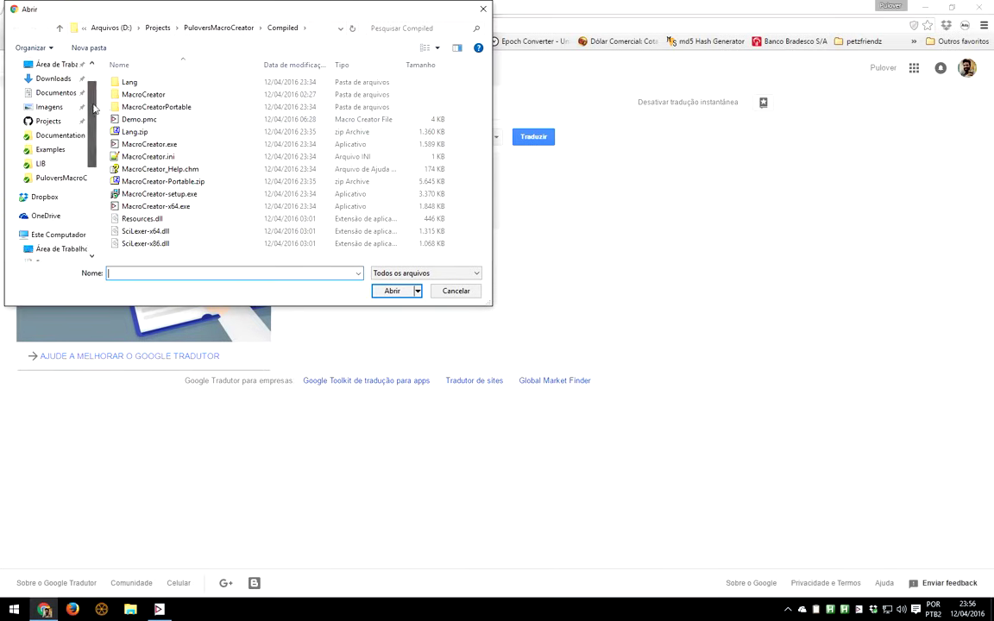
pyautogui.scroll(1, 91, 95)
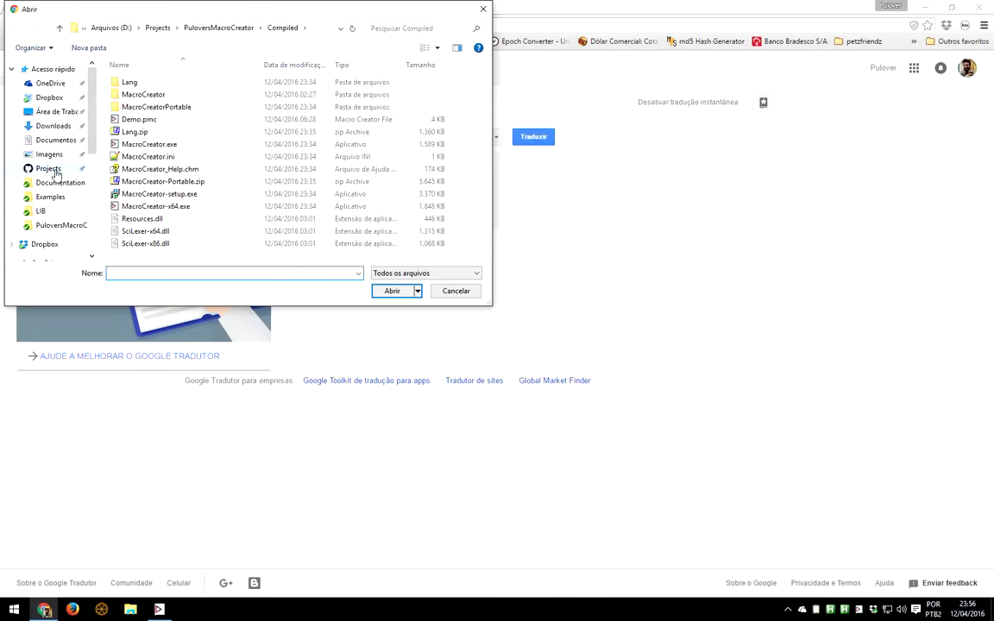
pyautogui.scroll(-2, 49, 216)
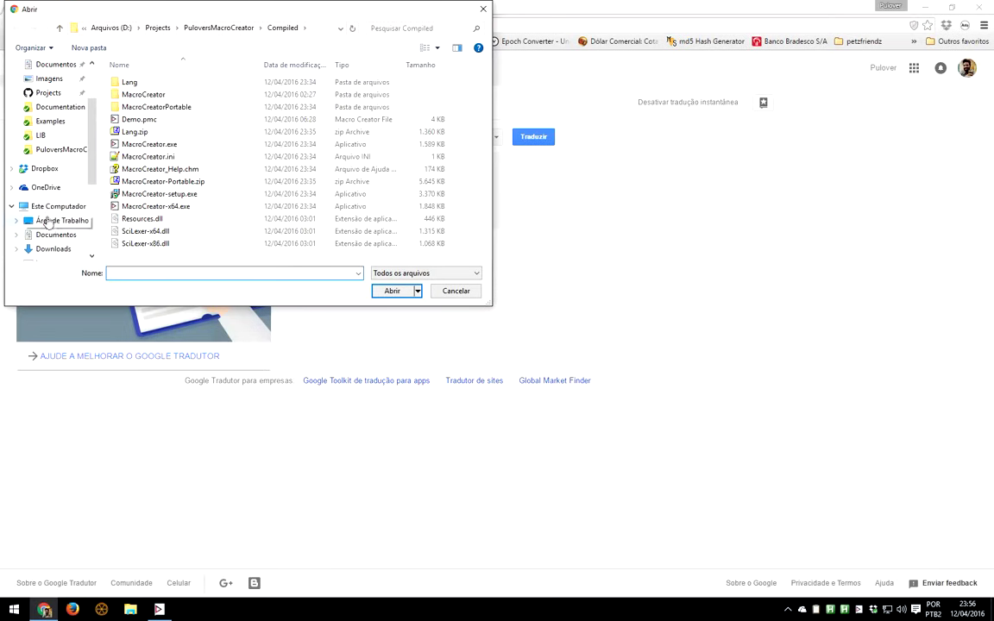
pyautogui.click(44, 168)
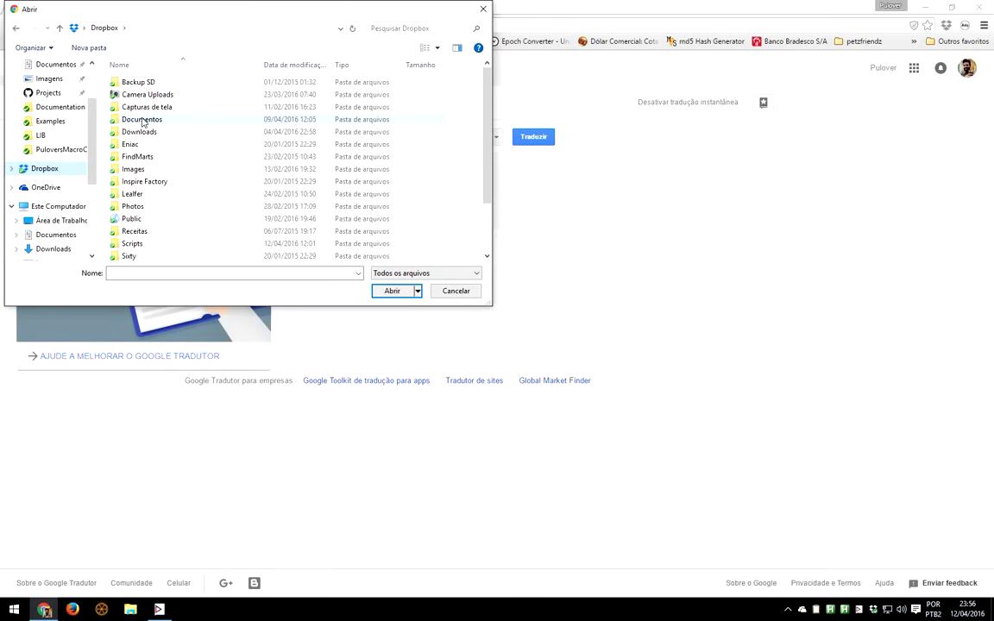
pyautogui.doubleClick(142, 121)
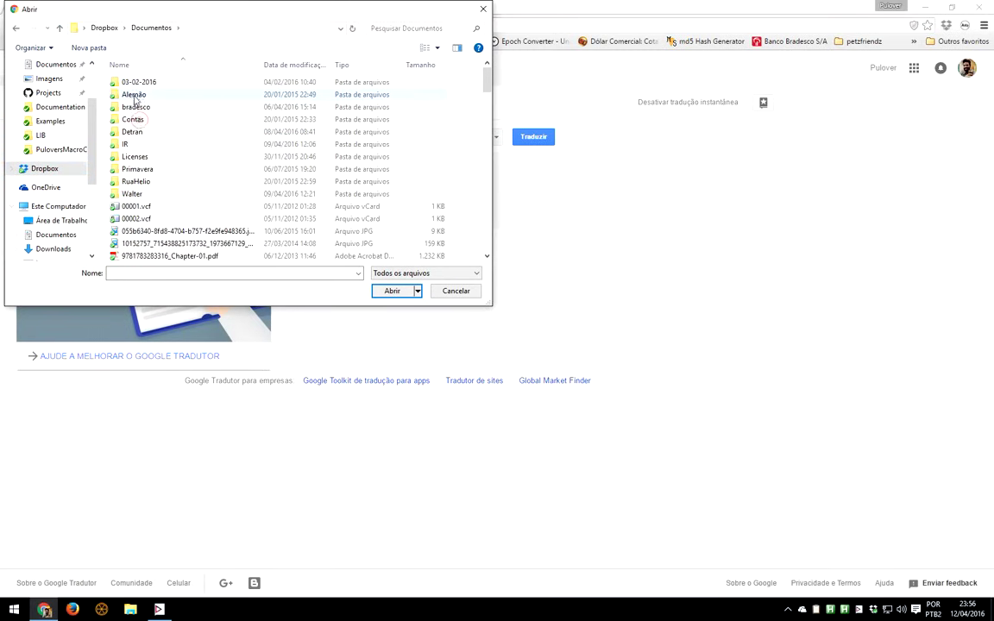
pyautogui.doubleClick(137, 95)
# Select Chapter 01.pdf in the Wieso nicht folder inside Alemão
pyautogui.doubleClick(139, 83)
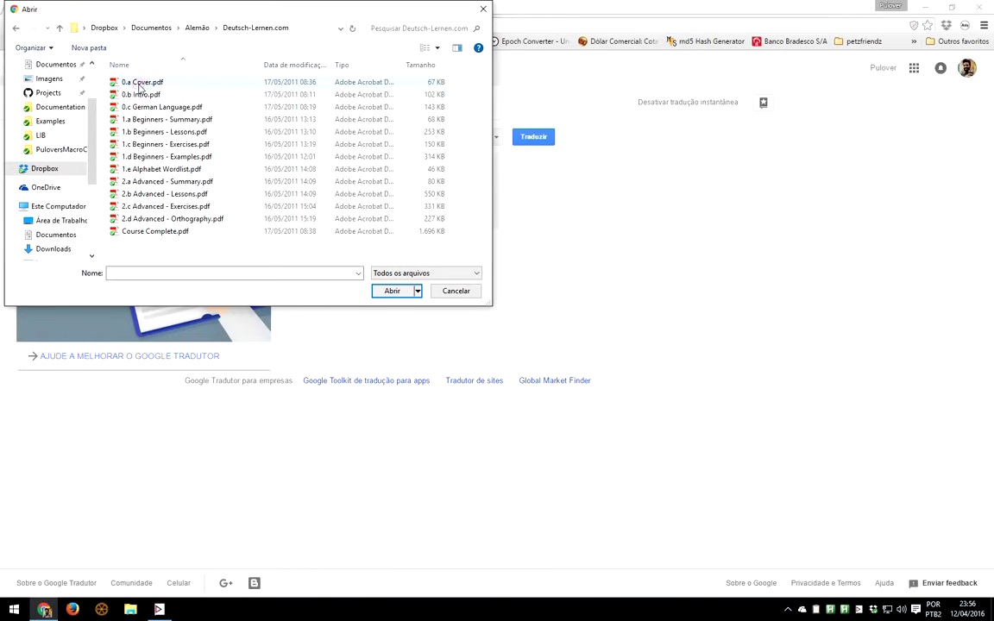
pyautogui.click(195, 28)
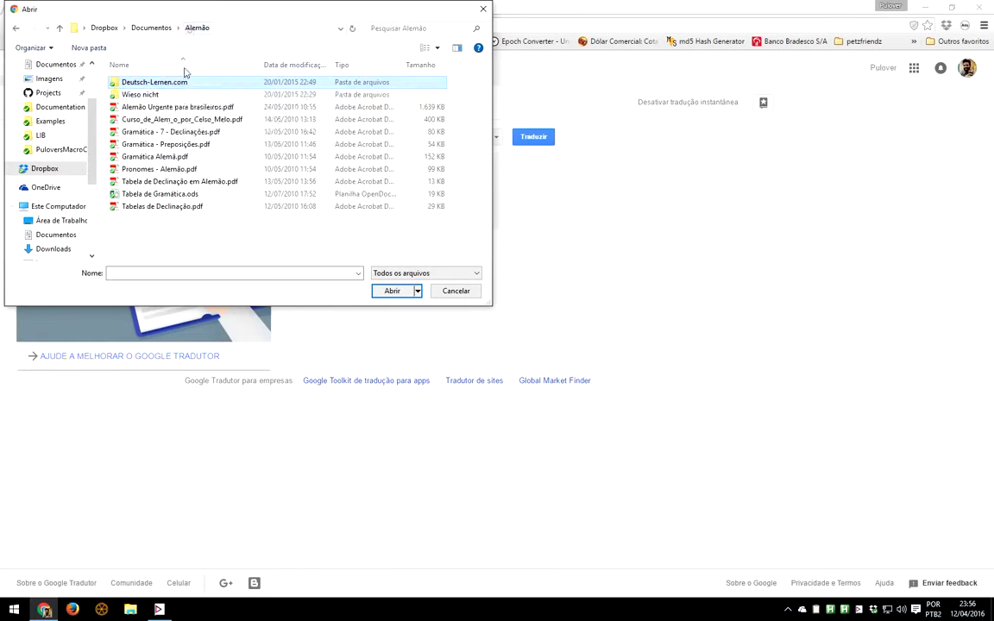
pyautogui.doubleClick(143, 95)
pyautogui.click(145, 107)
pyautogui.click(139, 120)
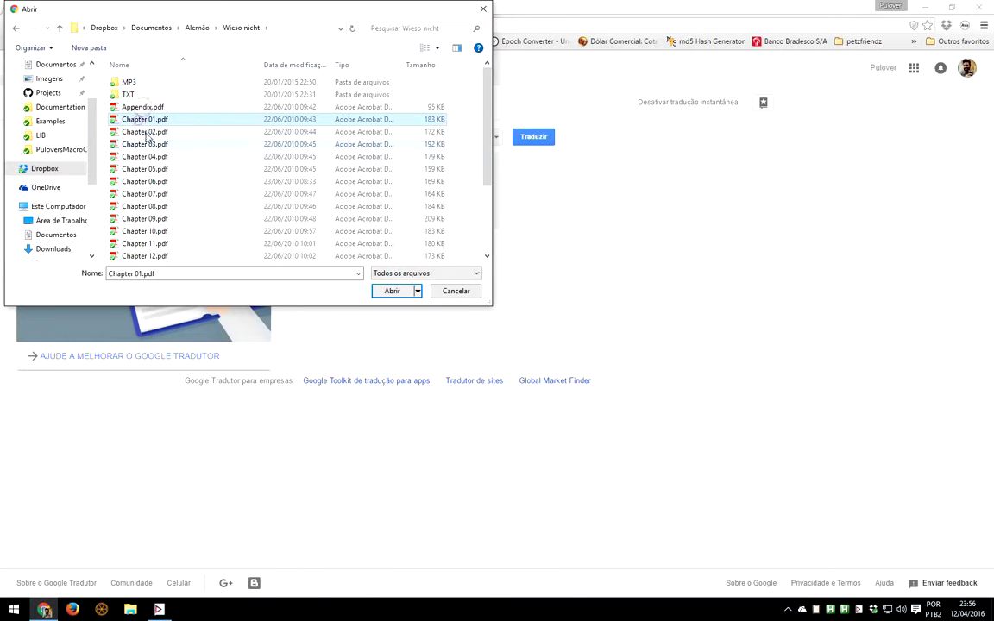
# Prefix the file name with the folder path D:\Dropbox\Documentos\Alemão\Wieso nicht\ and copy the full path
pyautogui.click(157, 274)
pyautogui.click(158, 274)
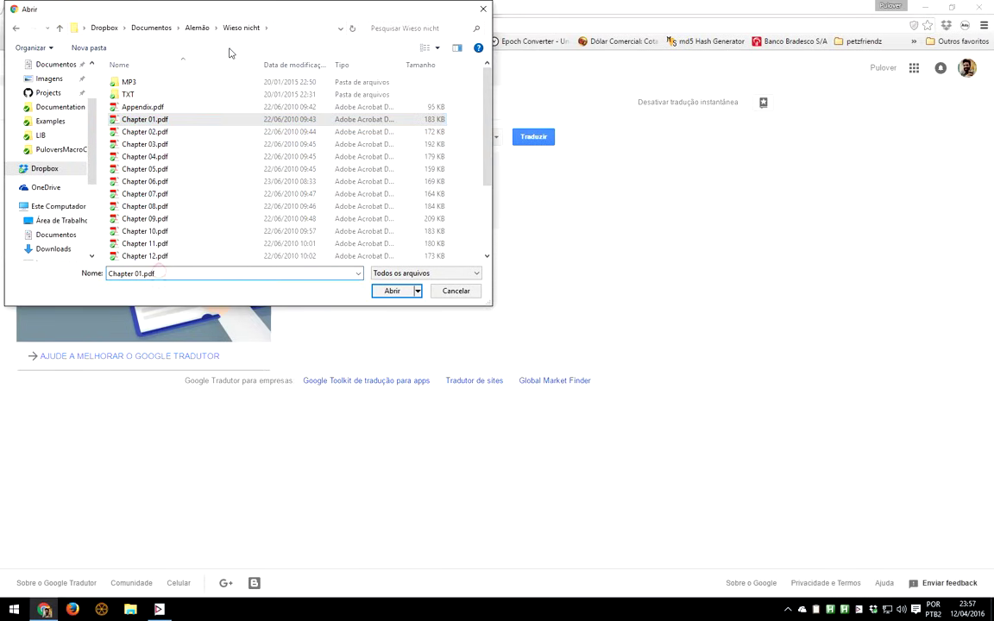
pyautogui.click(276, 28)
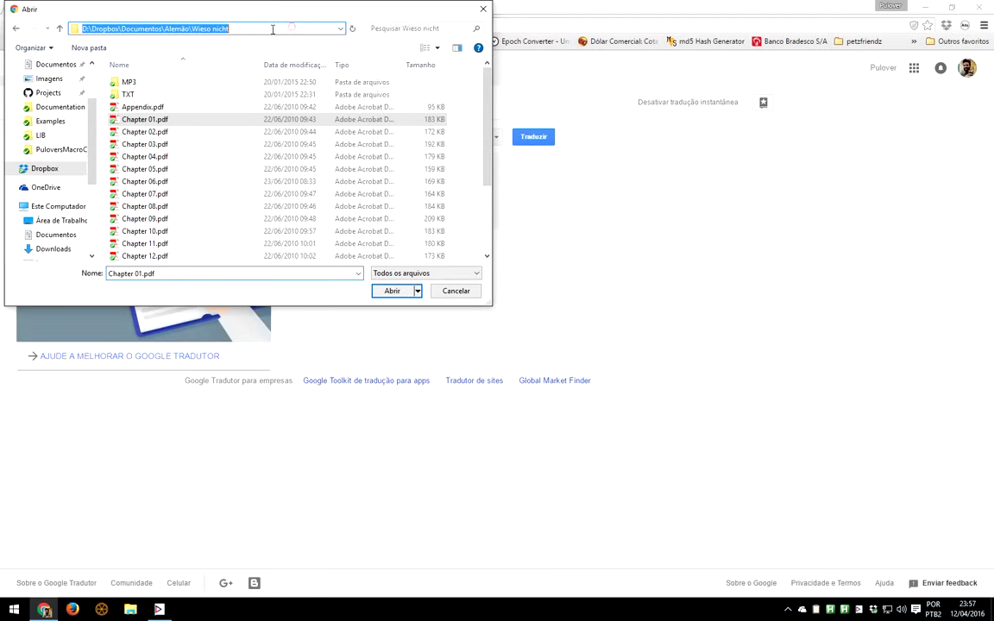
pyautogui.click(182, 274)
pyautogui.press('Home')
pyautogui.write('D:\\Dropbox\\Documentos\\Alemão\\Wieso nicht')
pyautogui.write('\\')
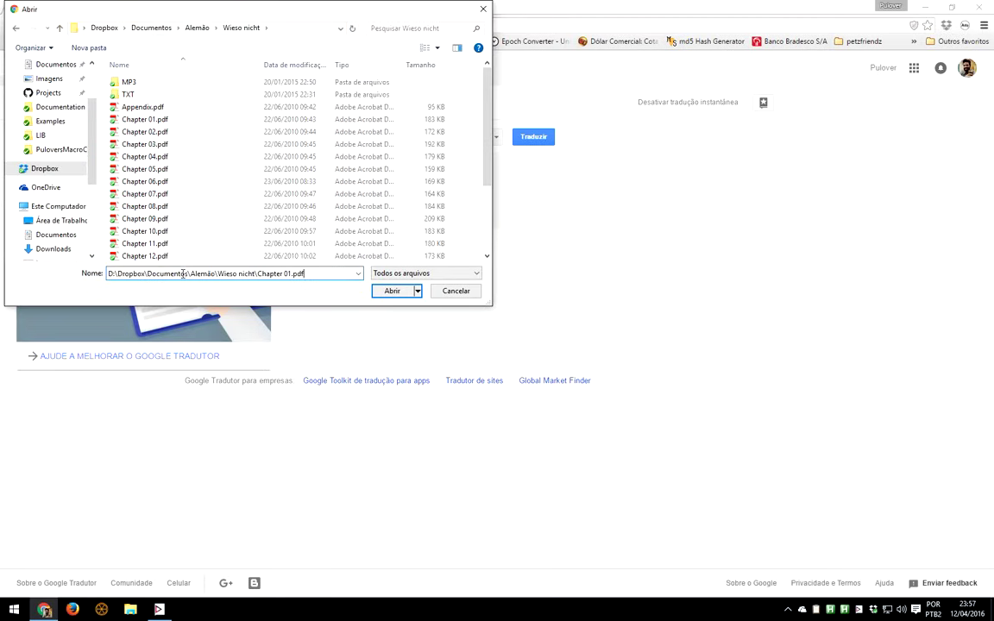
pyautogui.hotkey('ctrl', 'a')
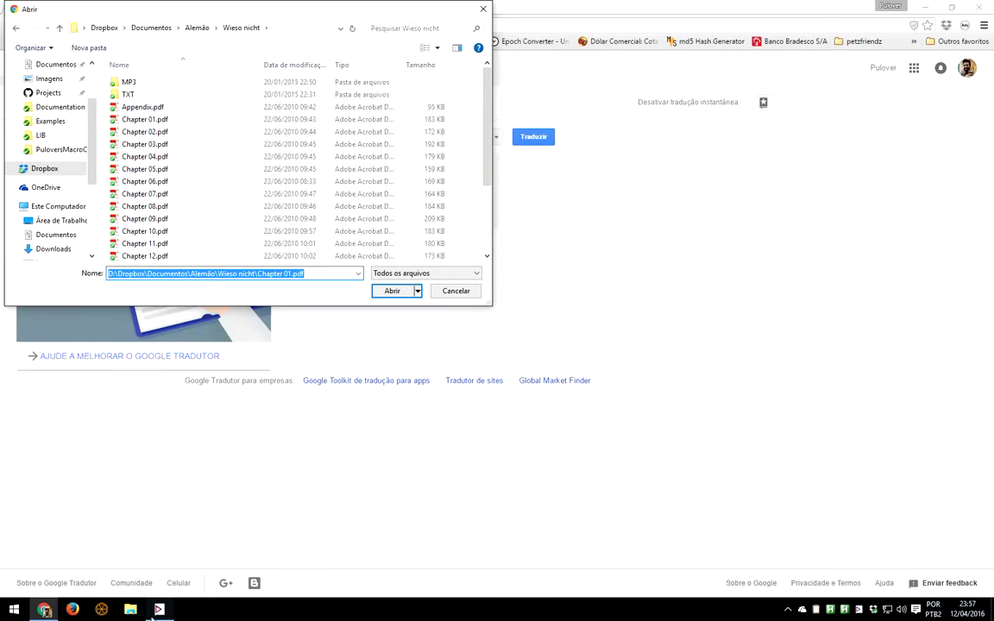
# In Pulover's Macro Creator, start a ControlSetText command with the value D:\Dropbox\Documentos\Alemão\Wieso nicht\Chapter 01.pdf
pyautogui.moveTo(161, 611)
pyautogui.click(166, 572)
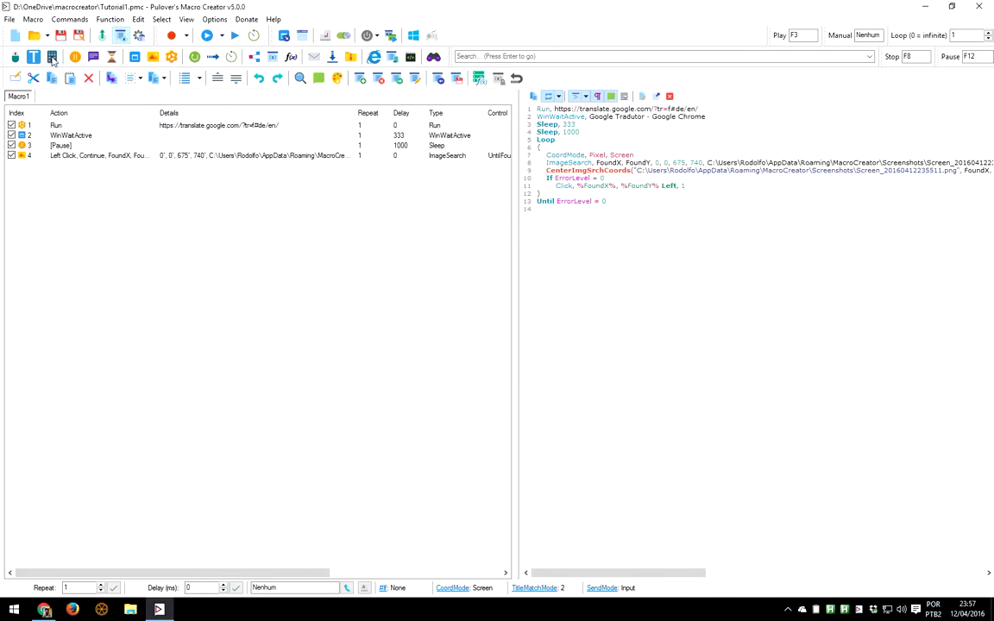
pyautogui.click(52, 59)
pyautogui.click(421, 213)
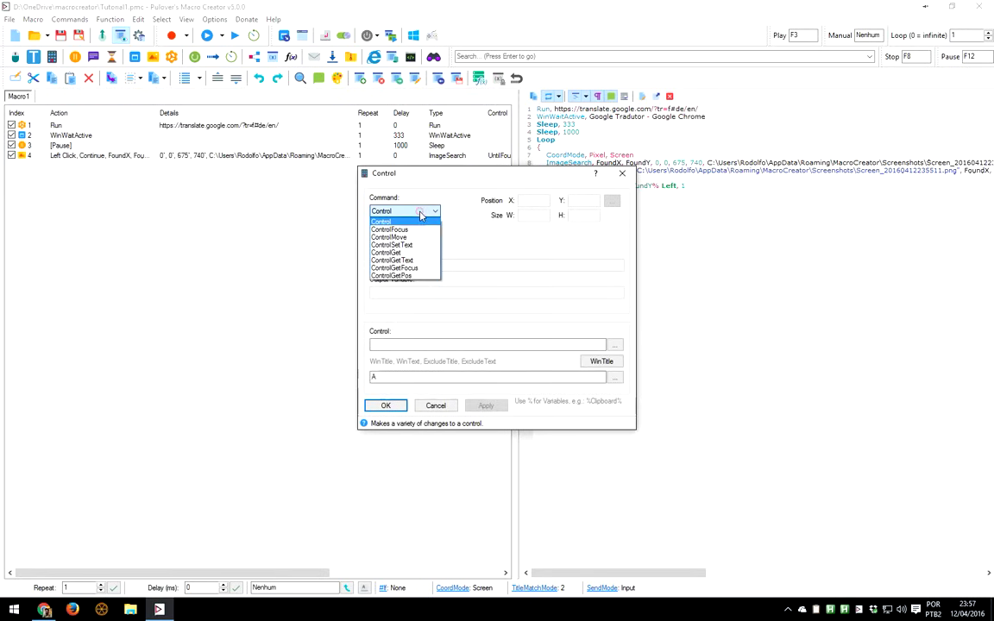
pyautogui.click(413, 246)
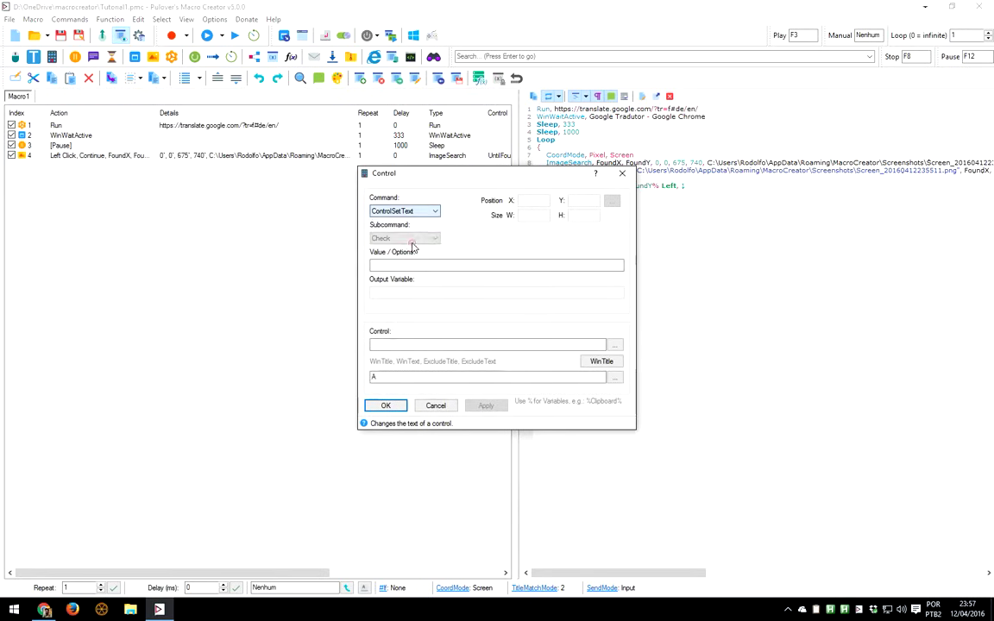
pyautogui.click(436, 264)
pyautogui.write('D:\\Dropbox\\Documentos\\Alemão\\Wieso nicht\\Chapter 01.pdf')
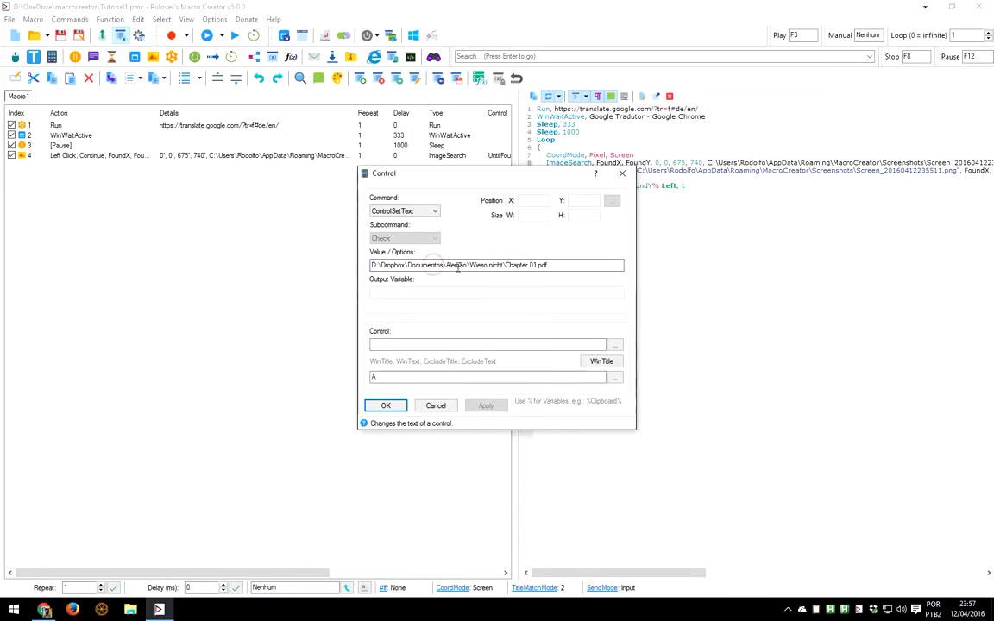
# Identify the target window by class and pick the file name field (Edit1) of Chrome's Abrir dialog as the control
pyautogui.click(607, 361)
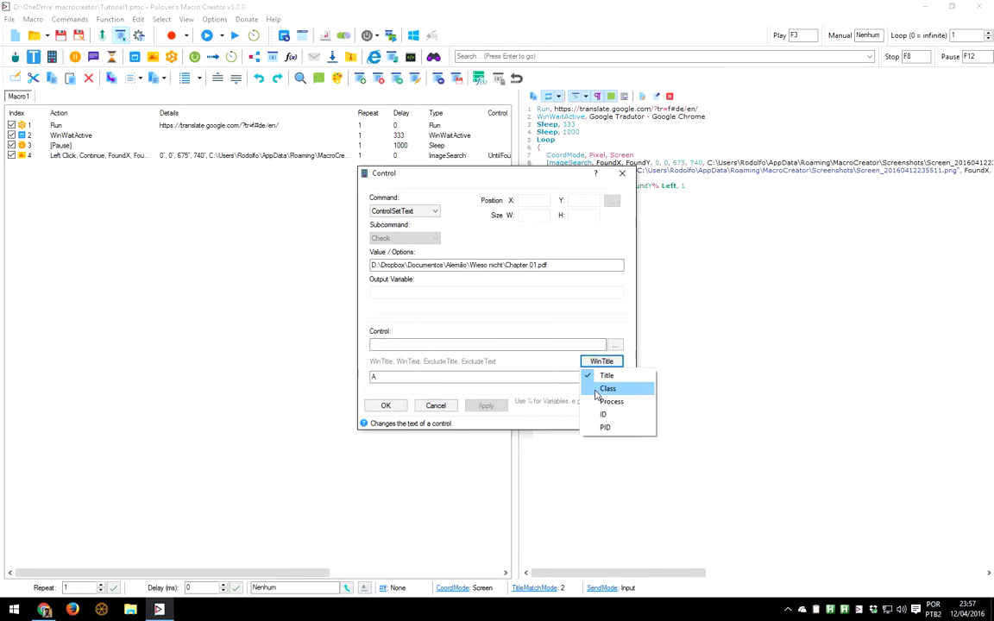
pyautogui.click(596, 392)
pyautogui.click(602, 363)
pyautogui.click(604, 378)
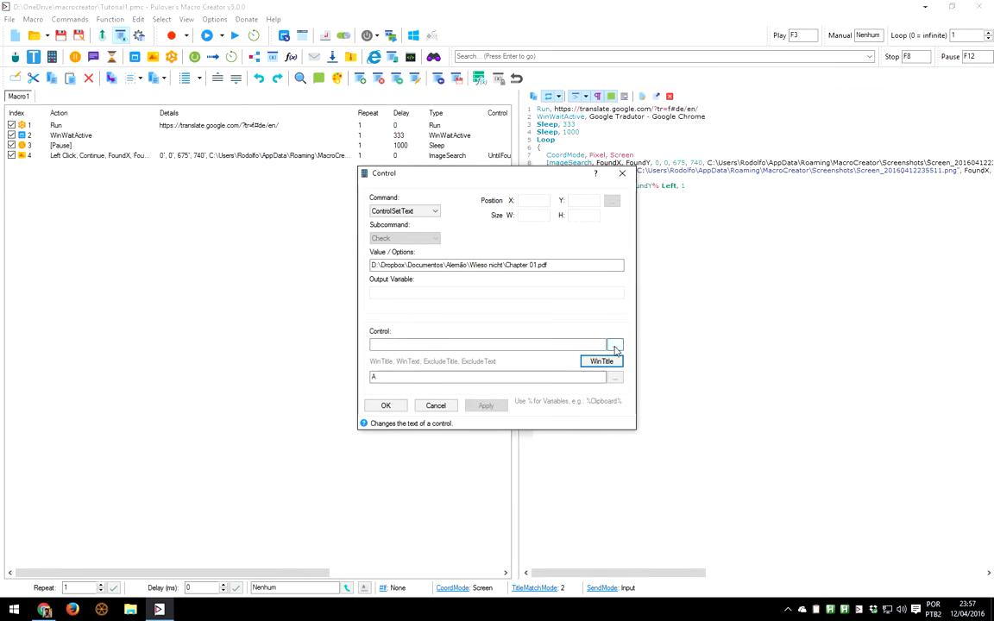
pyautogui.click(616, 346)
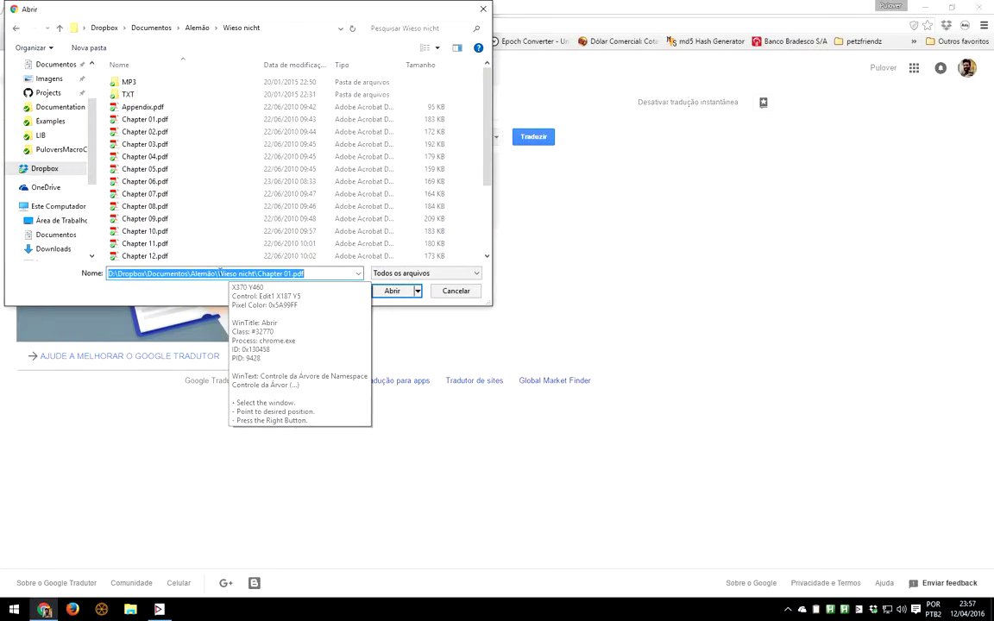
pyautogui.rightClick(216, 273)
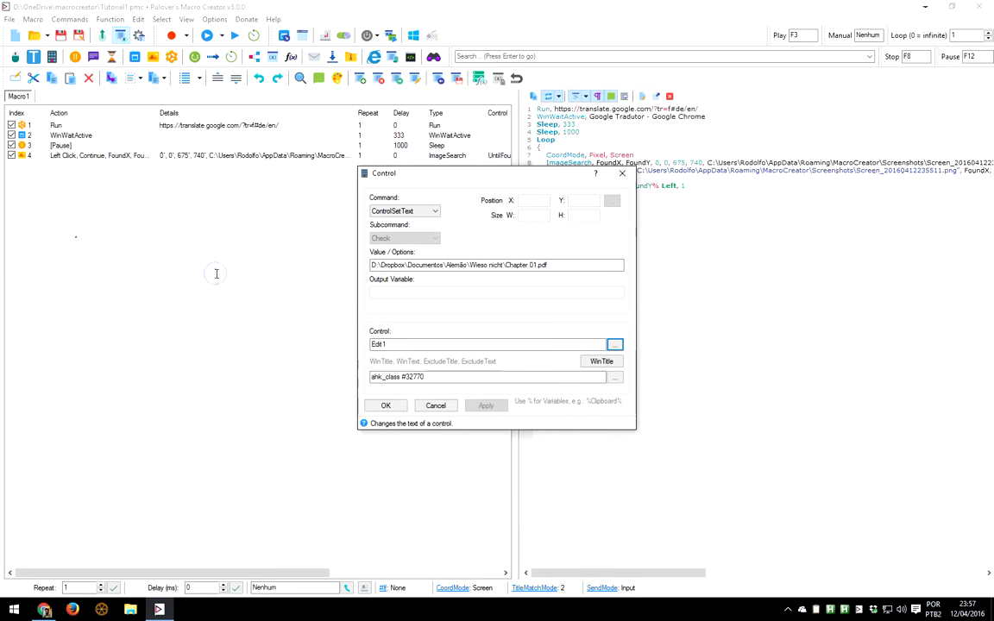
# Add the configured ControlSetText command to the macro and select its row
pyautogui.click(386, 405)
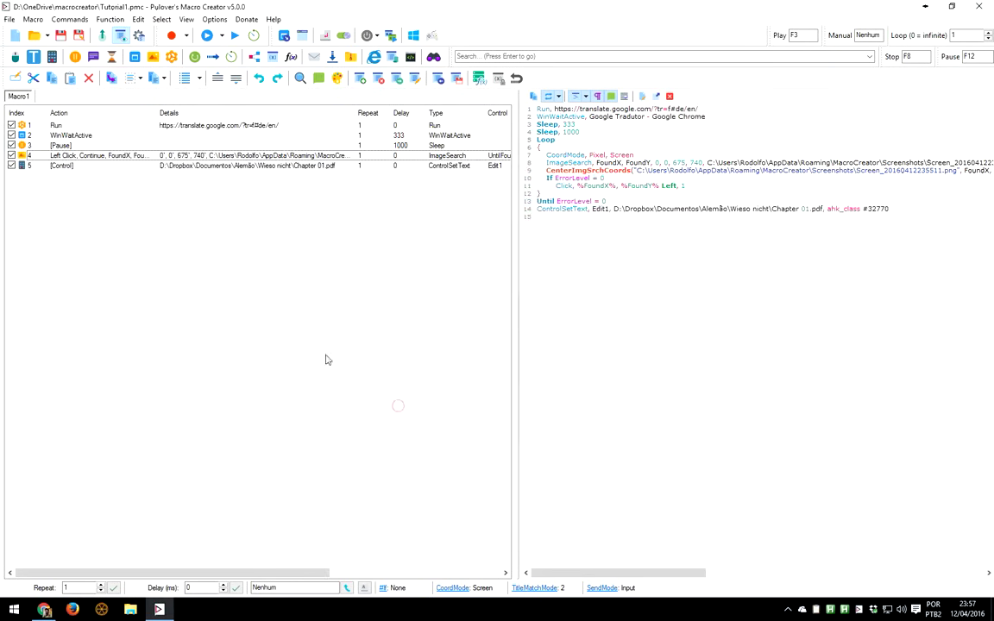
pyautogui.click(71, 167)
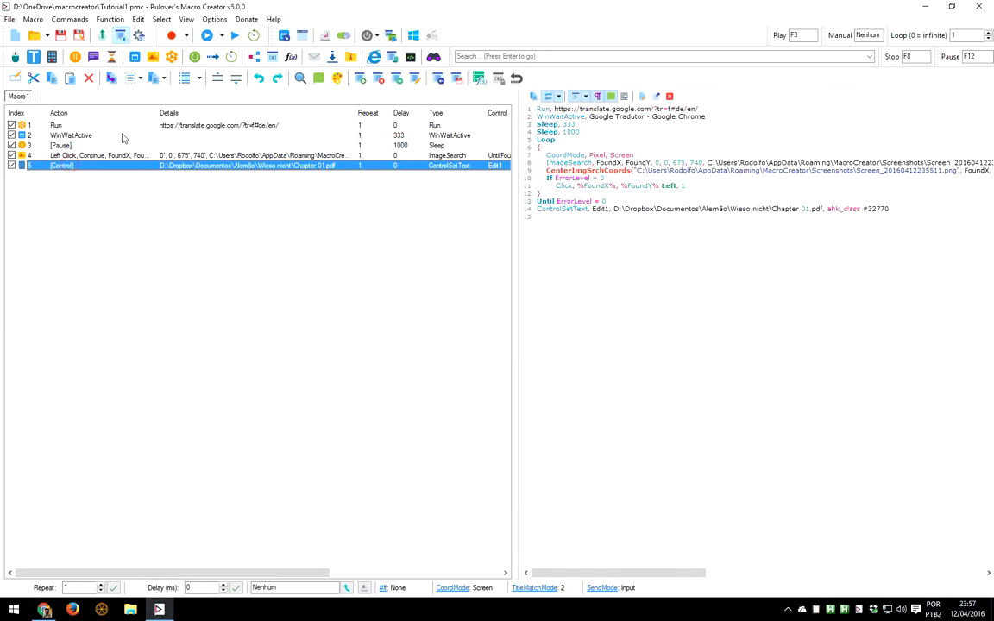
# Disable the first four macro rows and enable them again
pyautogui.click(12, 125)
pyautogui.click(11, 136)
pyautogui.click(11, 145)
pyautogui.click(11, 155)
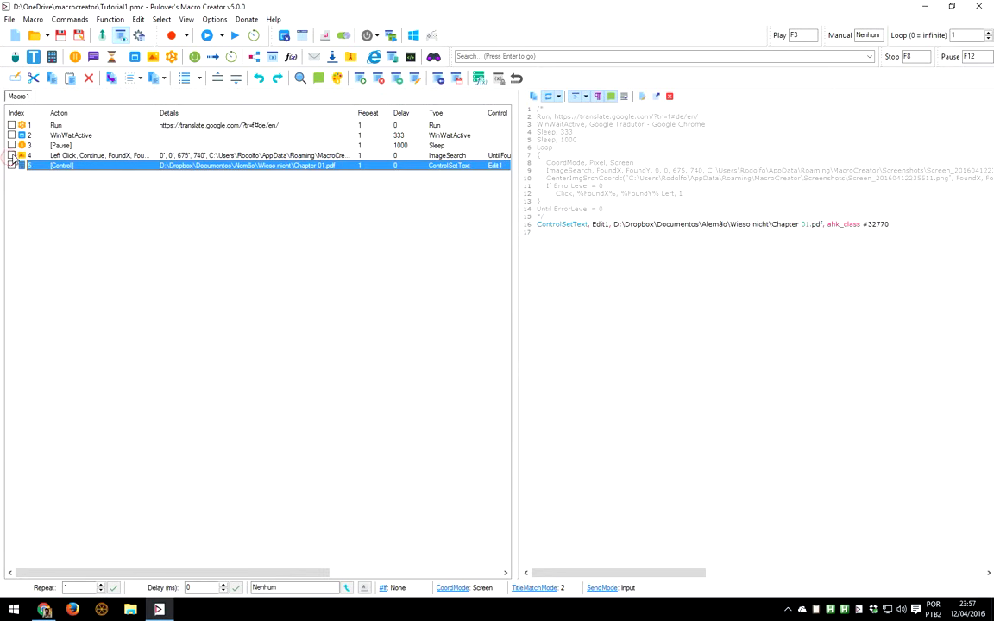
pyautogui.click(11, 155)
pyautogui.click(11, 145)
pyautogui.click(11, 136)
pyautogui.click(11, 125)
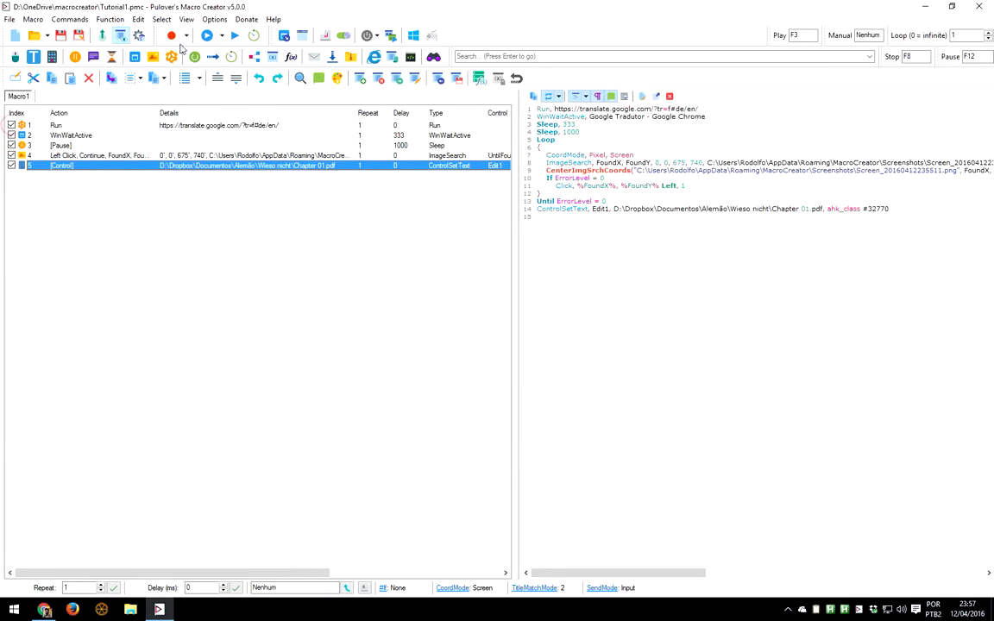
# Limit playback to selected rows, activate the macros, and run the ControlSetText row on the file name field of Chrome's Abrir dialog
pyautogui.click(222, 35)
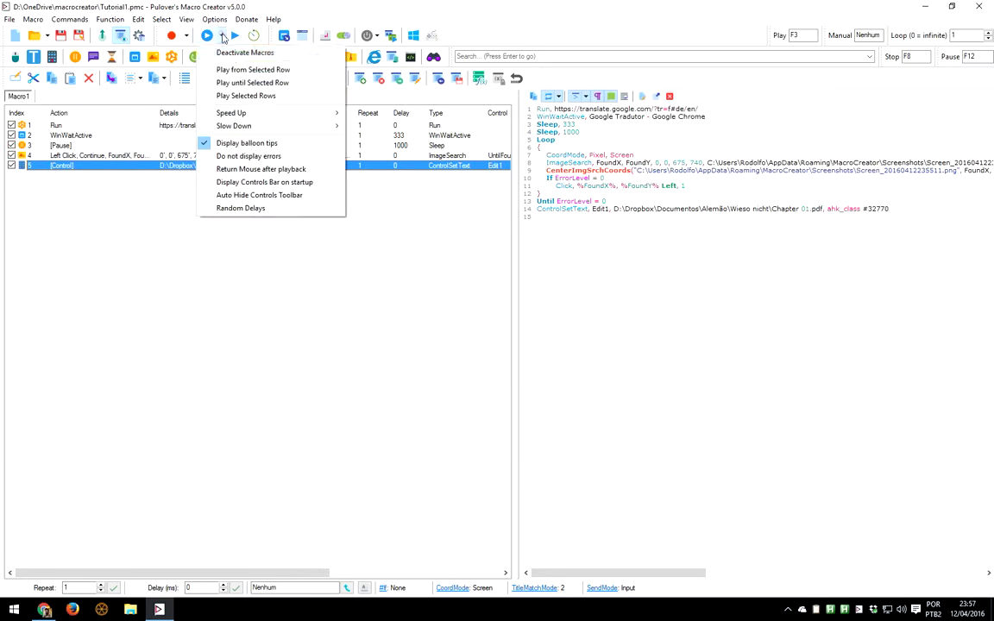
pyautogui.click(263, 98)
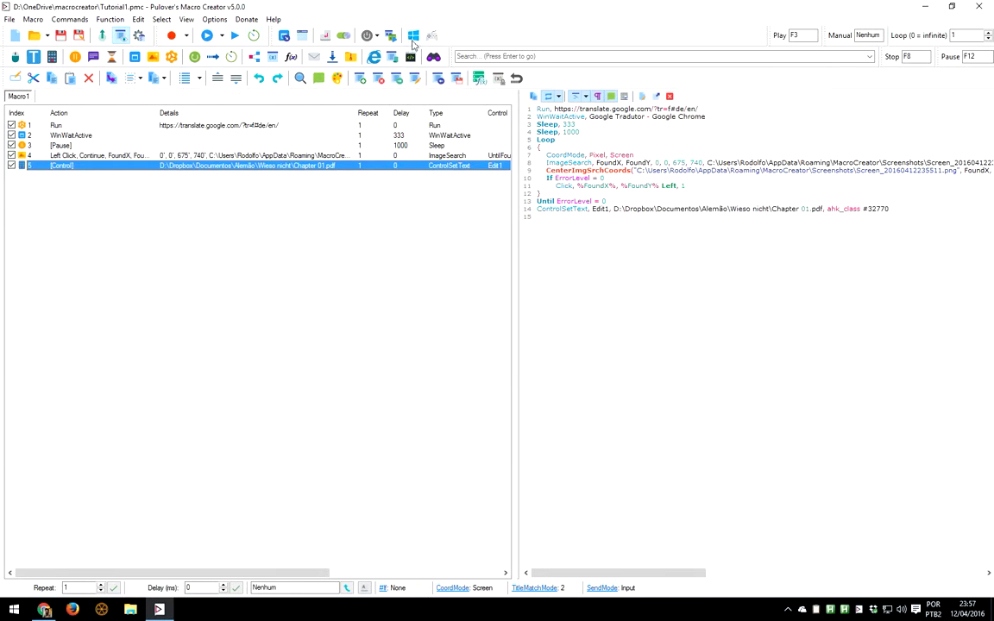
pyautogui.click(803, 36)
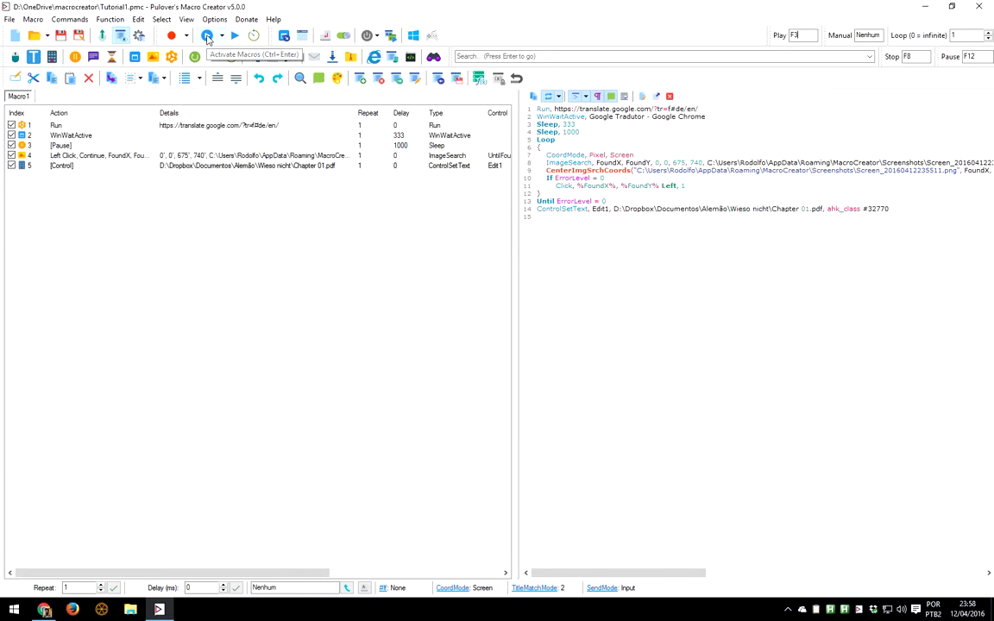
pyautogui.click(208, 36)
pyautogui.press('F3')
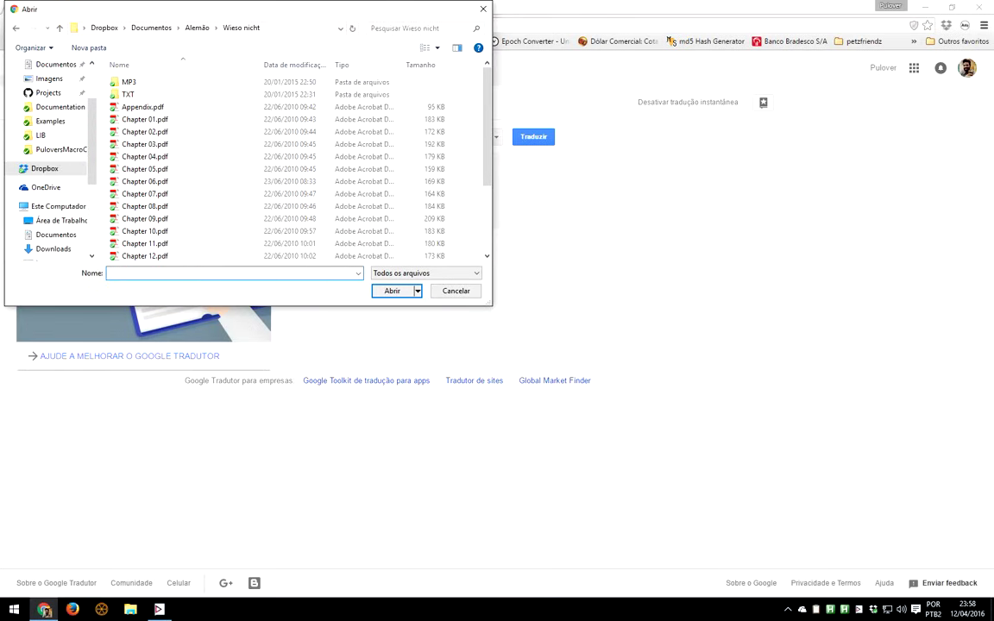
pyautogui.click(321, 273)
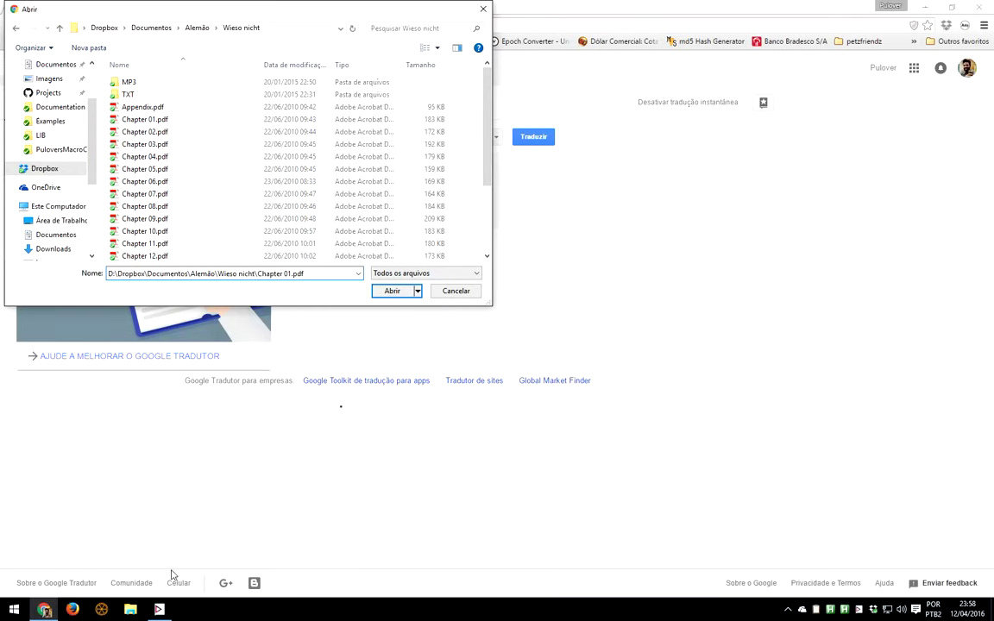
# In Pulover's Macro Creator, add a left mouse click targeting the Abrir dialog's open button, control Button1 in window ahk_class #32770
pyautogui.moveTo(160, 609)
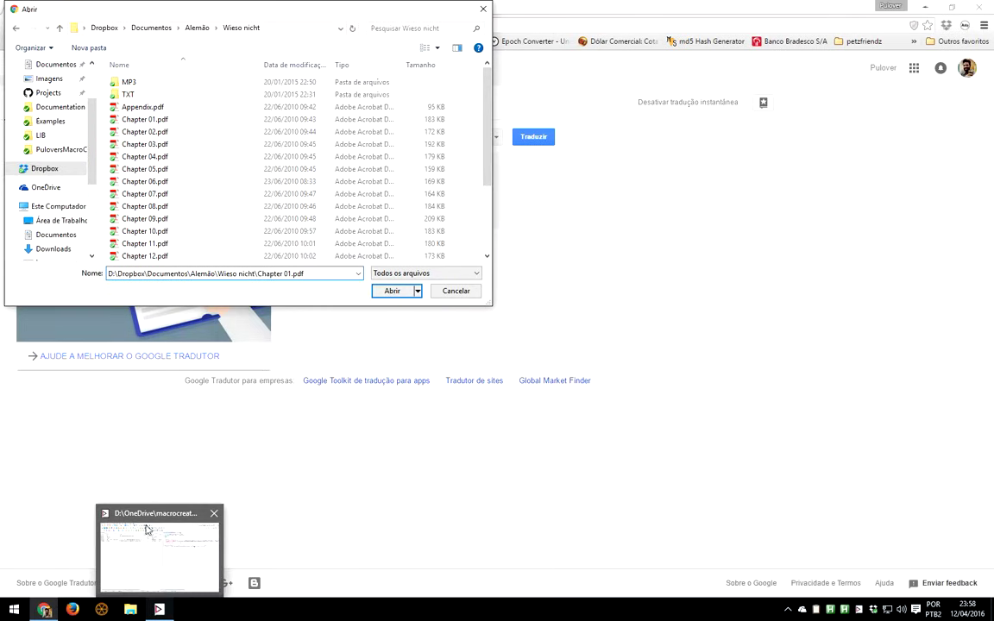
pyautogui.click(136, 562)
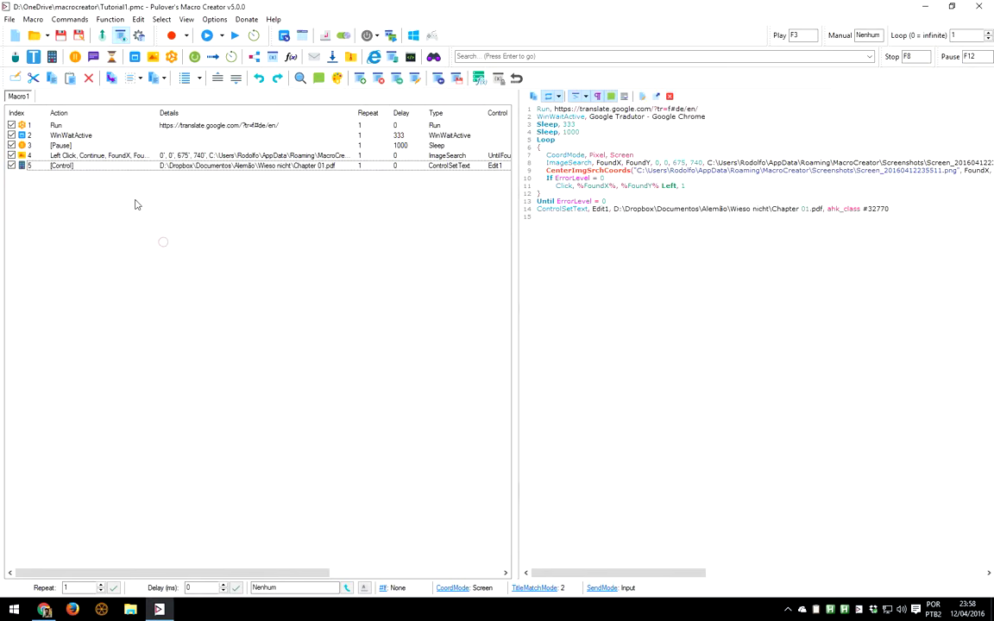
pyautogui.click(16, 56)
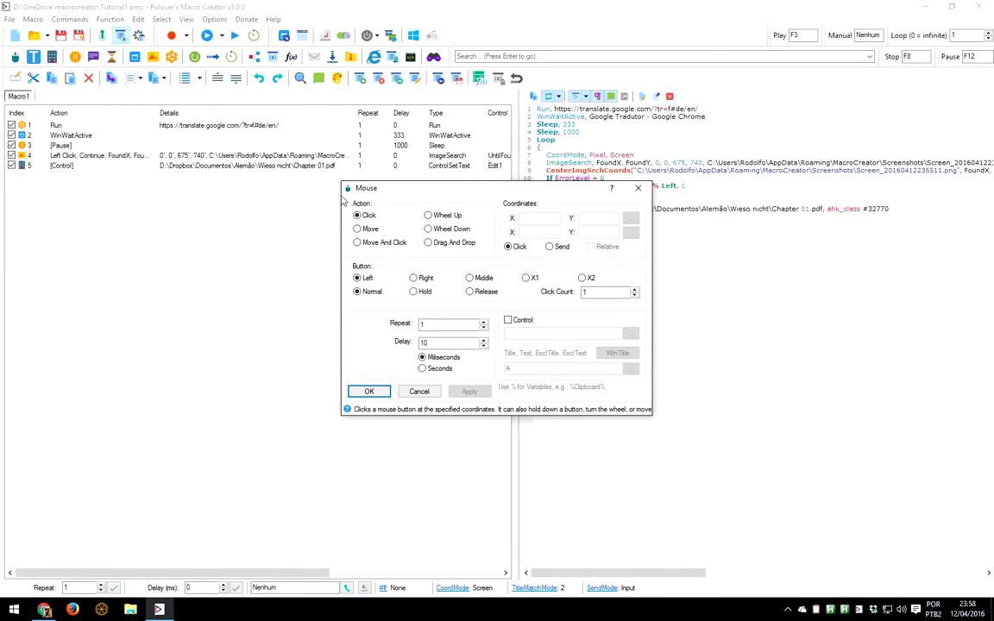
pyautogui.click(522, 322)
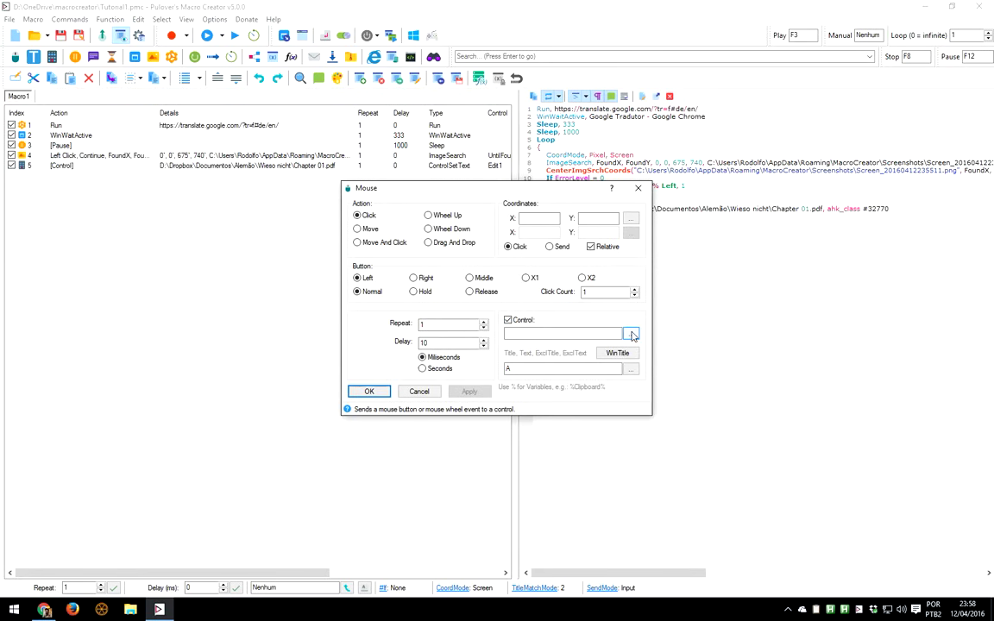
pyautogui.click(632, 336)
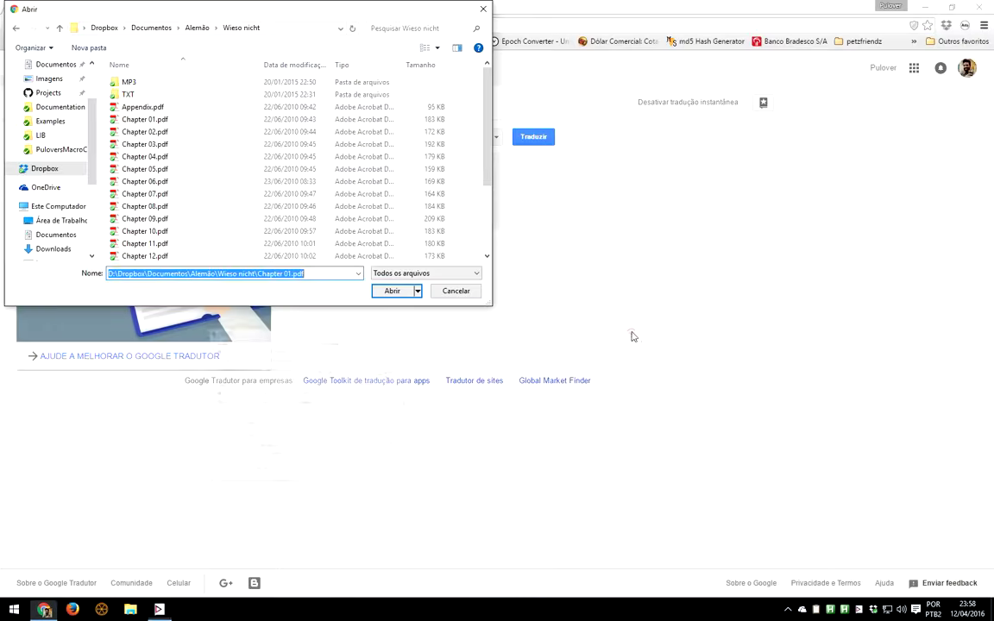
pyautogui.rightClick(396, 294)
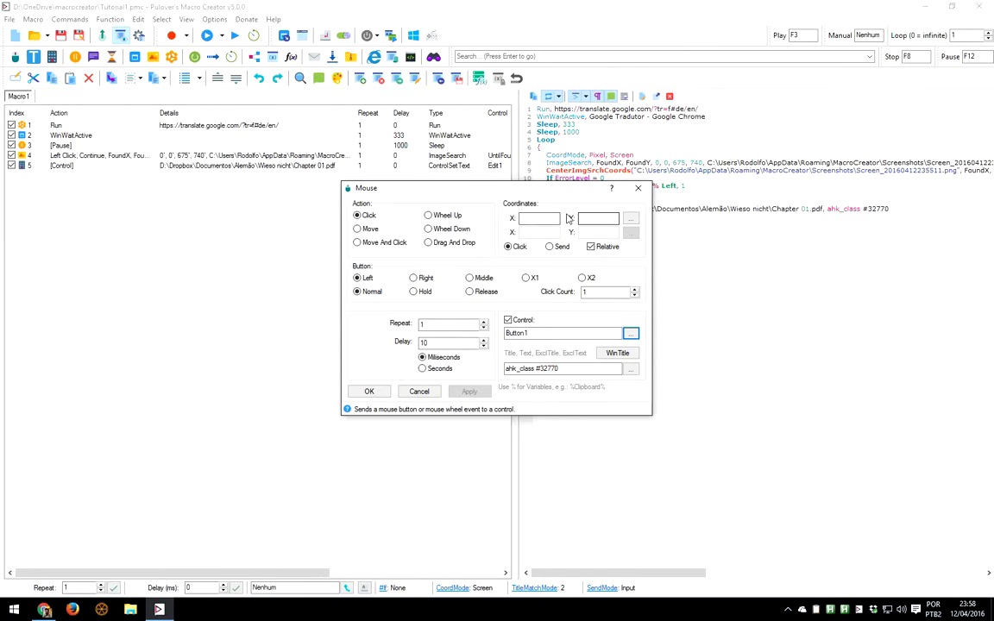
pyautogui.click(372, 392)
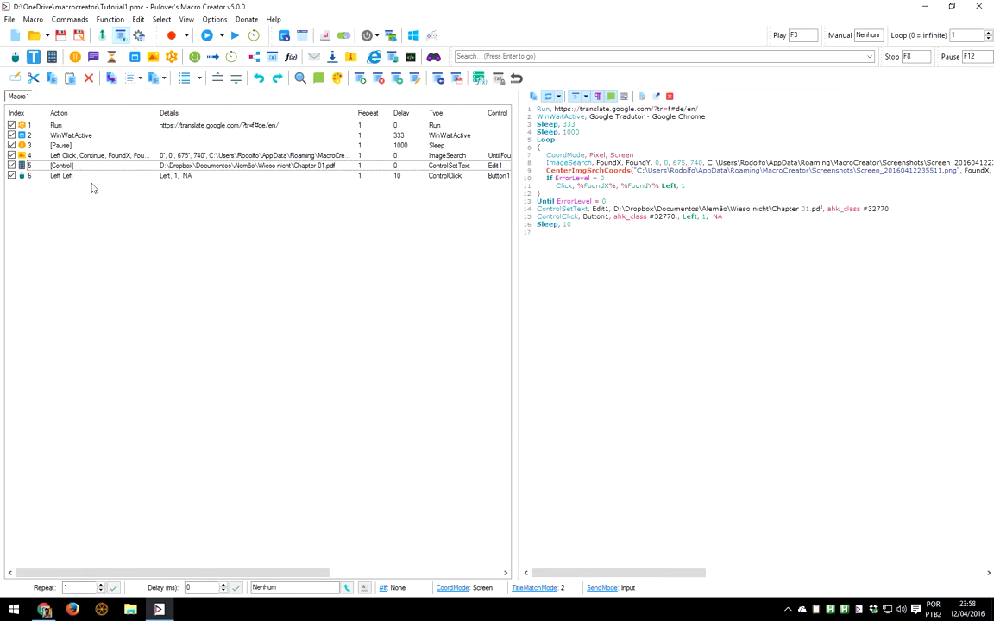
# Select the ControlSetText and ControlClick rows and activate the macros to run both on the Abrir dialog
pyautogui.moveTo(85, 168); pyautogui.dragTo(83, 181)
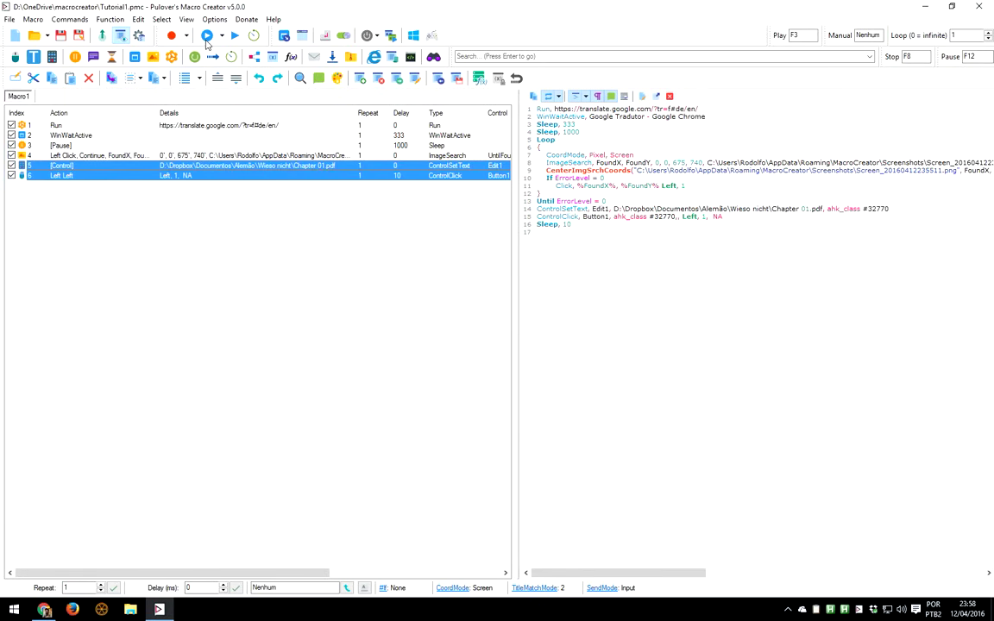
pyautogui.click(206, 39)
# Start an image search over the region 0, 0 to 1679, 664 and capture Google Translate's blue Traduzir button as its image
pyautogui.click(137, 54)
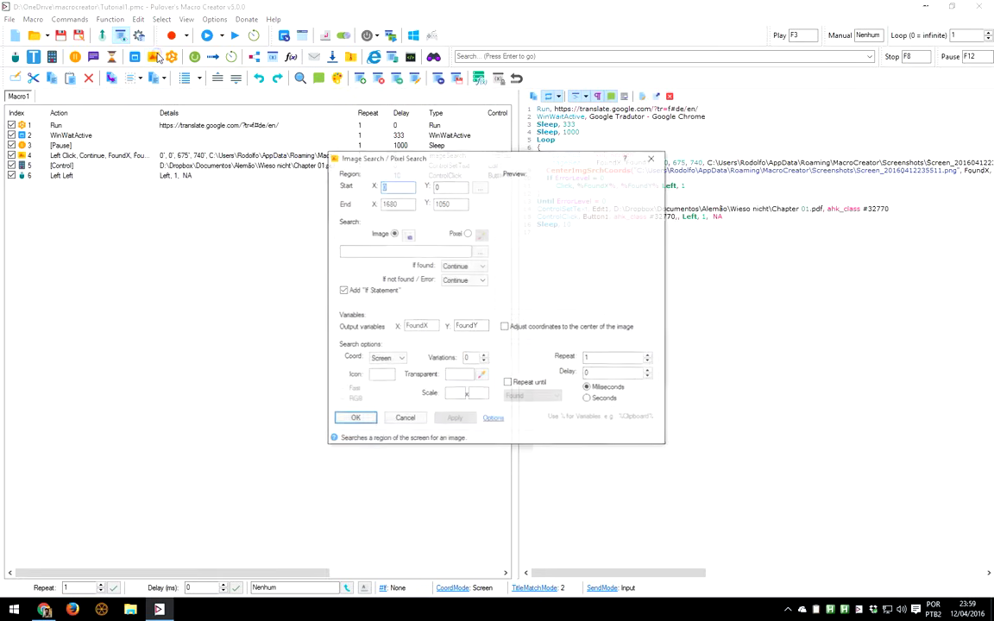
pyautogui.click(409, 239)
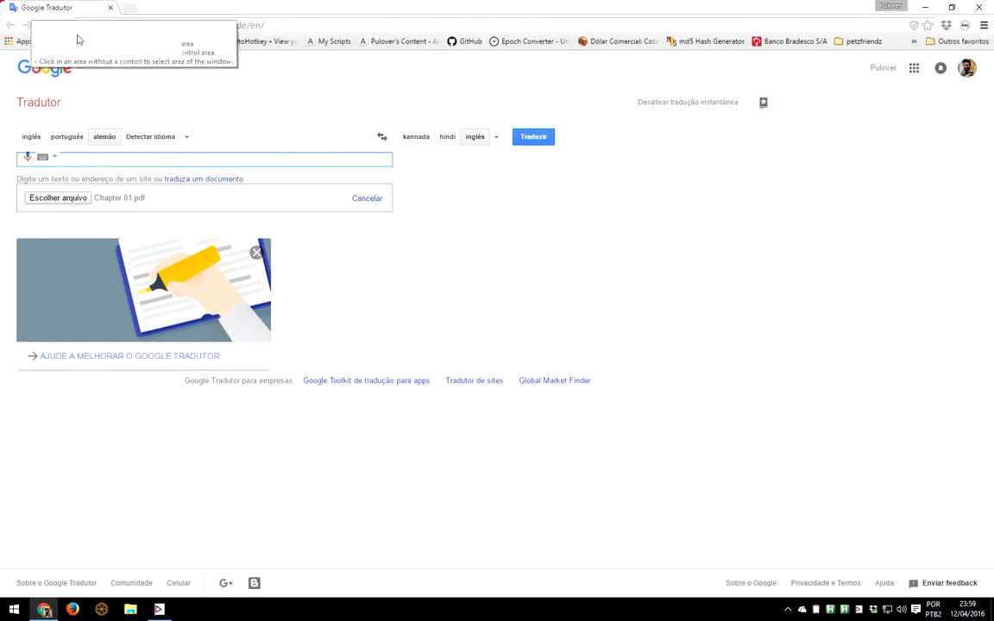
pyautogui.moveTo(0, 0); pyautogui.dragTo(993, 392)
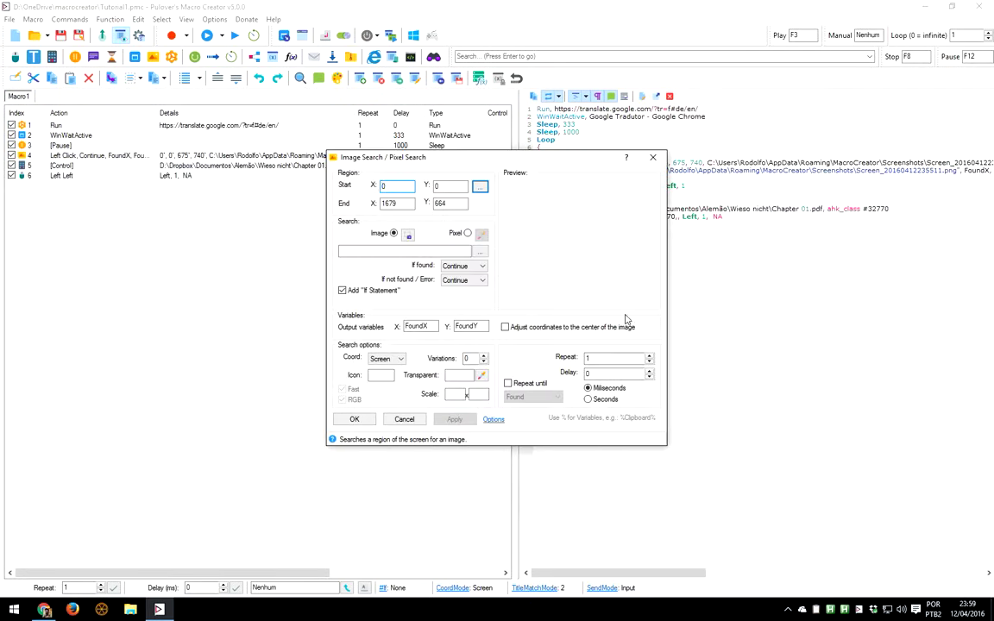
pyautogui.click(408, 235)
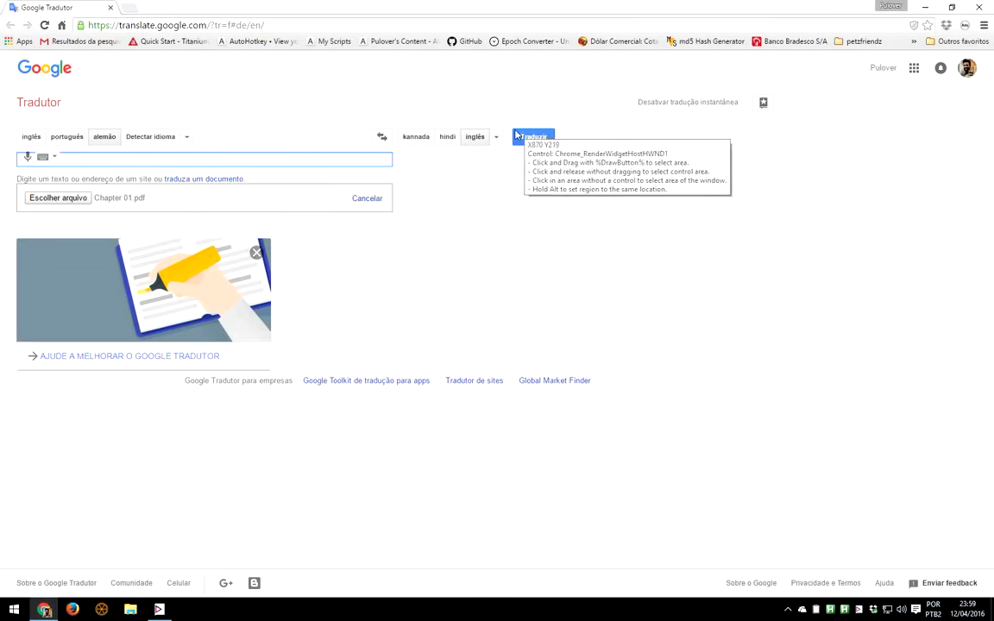
pyautogui.moveTo(513, 130); pyautogui.dragTo(552, 144)
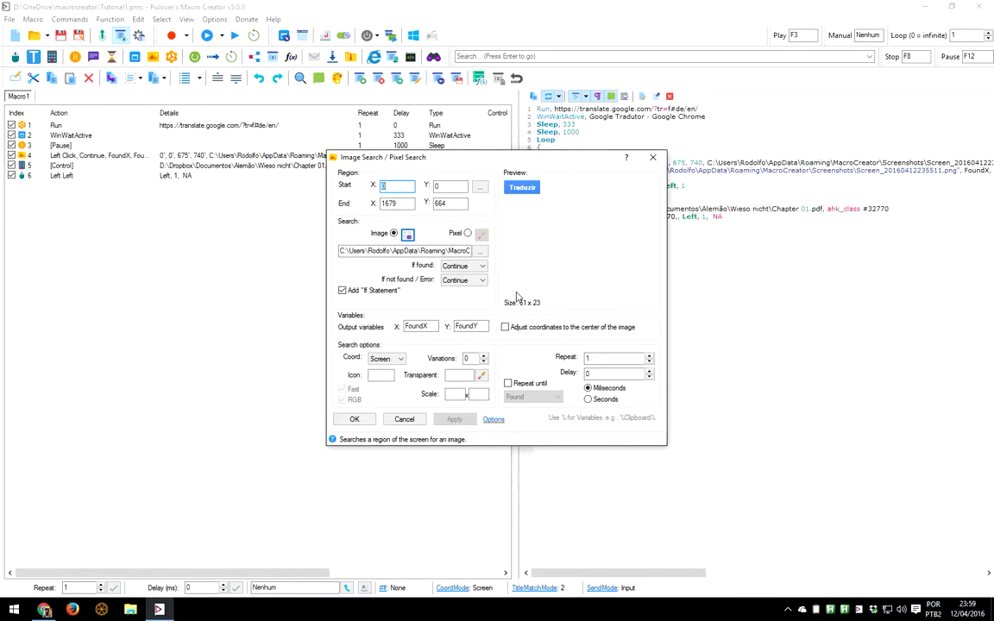
# Set the image search to Left Click if found and repeat until Found, and add it to the macro
pyautogui.click(462, 267)
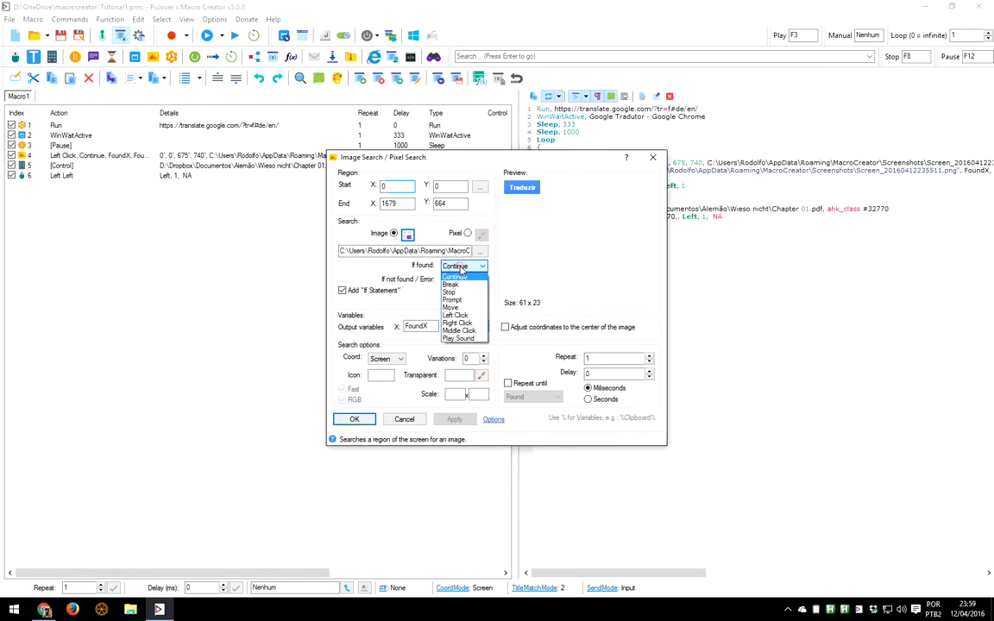
pyautogui.click(465, 316)
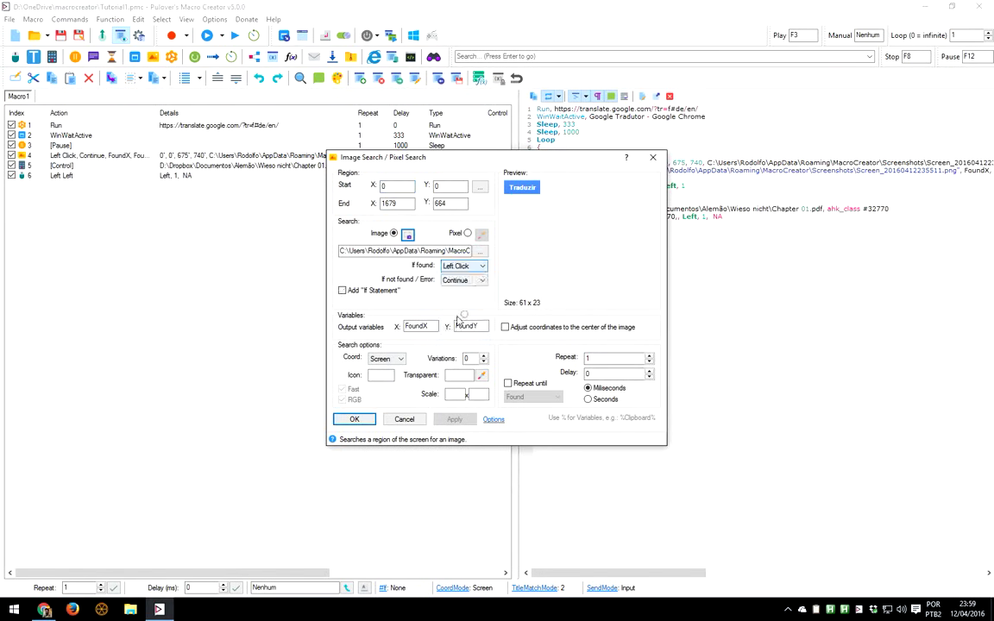
pyautogui.click(524, 387)
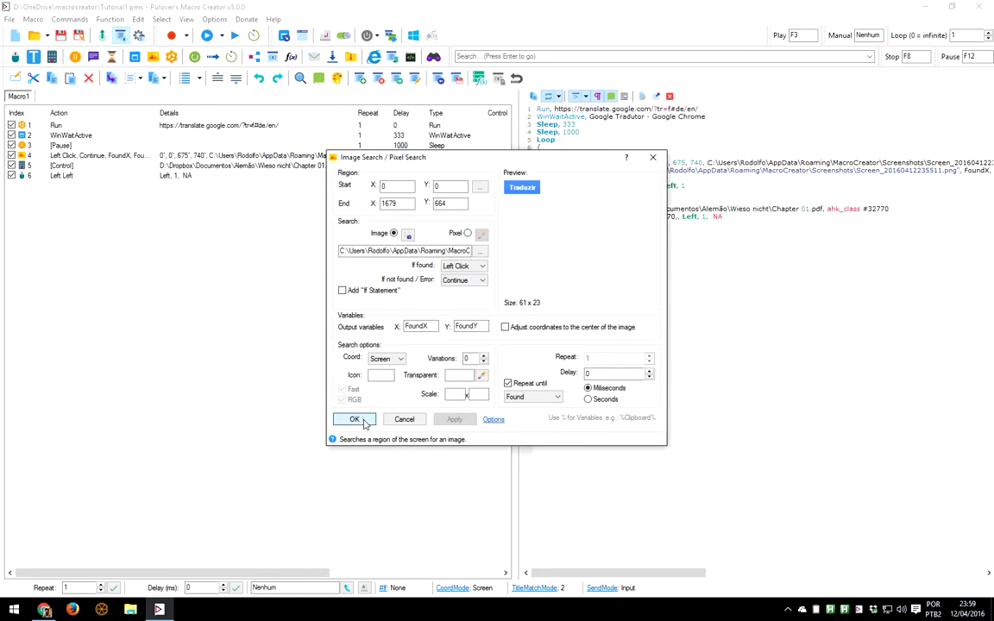
pyautogui.click(355, 419)
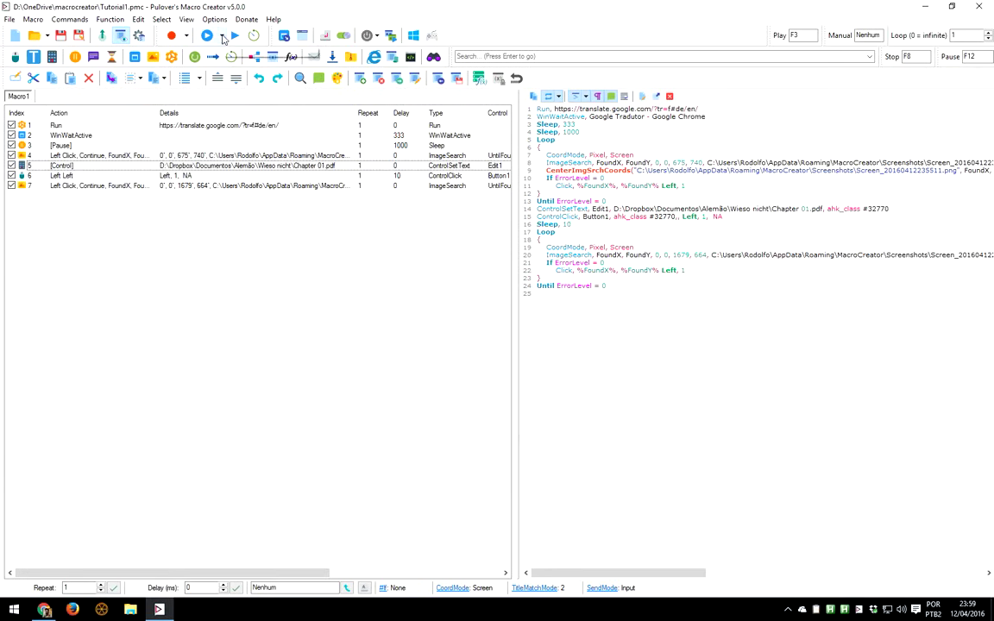
# Turn off playback of selected rows only and close the Google Tradutor tab in Chrome
pyautogui.click(223, 35)
pyautogui.click(240, 97)
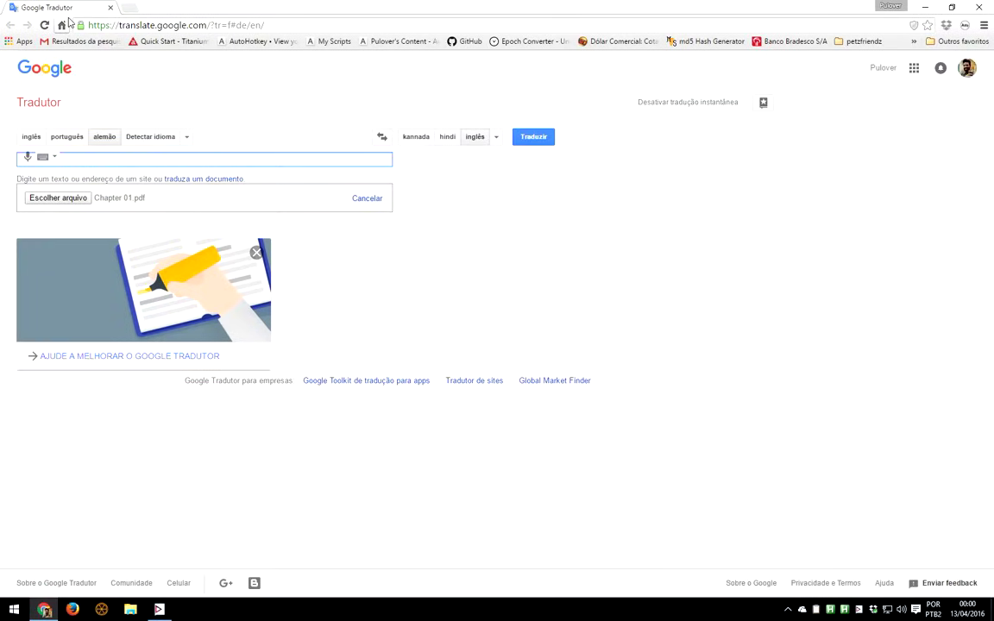
pyautogui.click(110, 7)
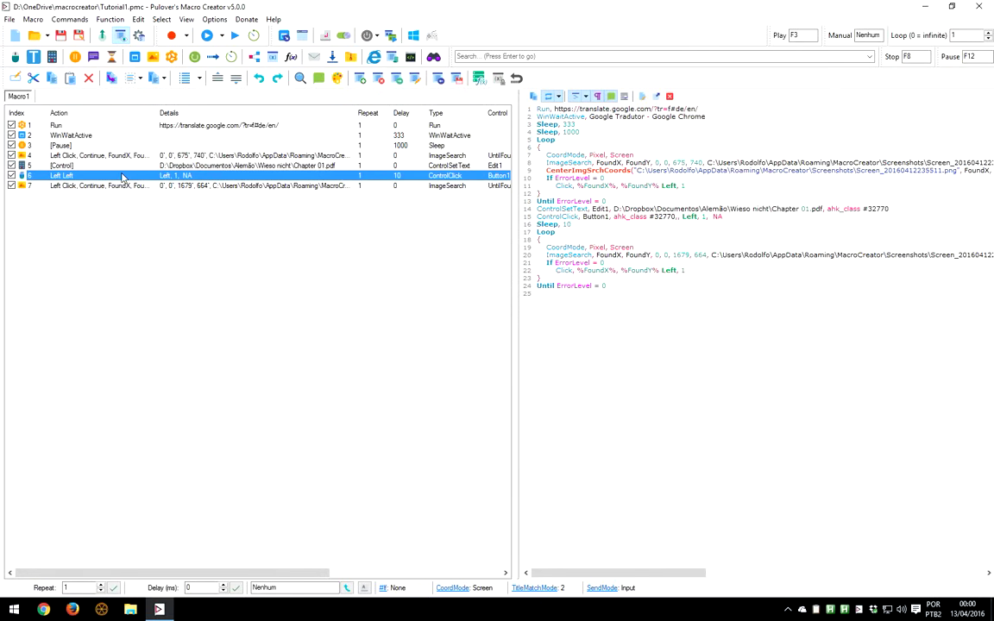
# Copy the window identifier ahk_class #32770 from the ControlSetText row's settings
pyautogui.doubleClick(74, 165)
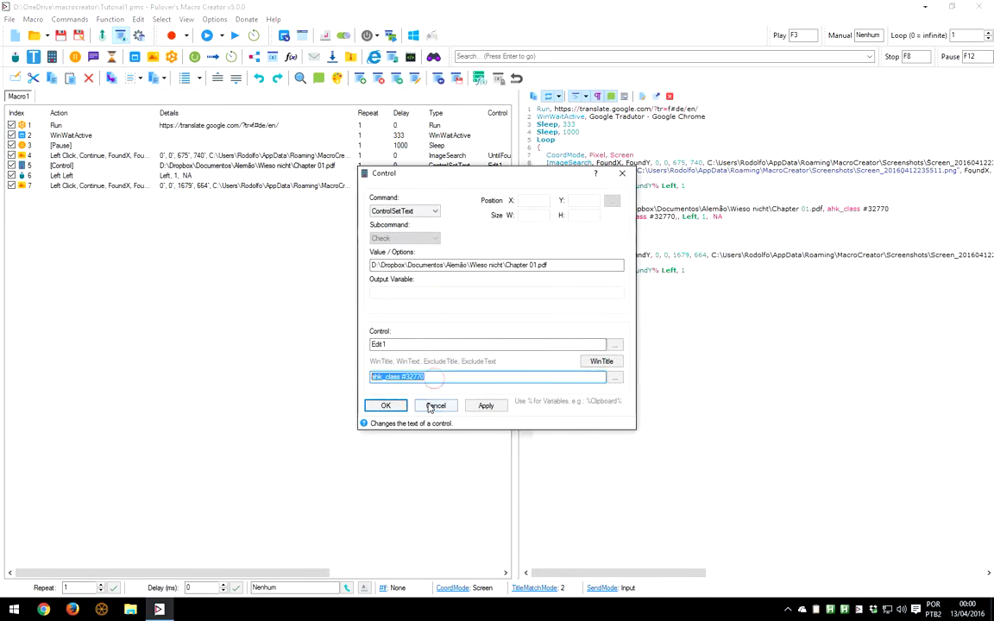
pyautogui.click(386, 406)
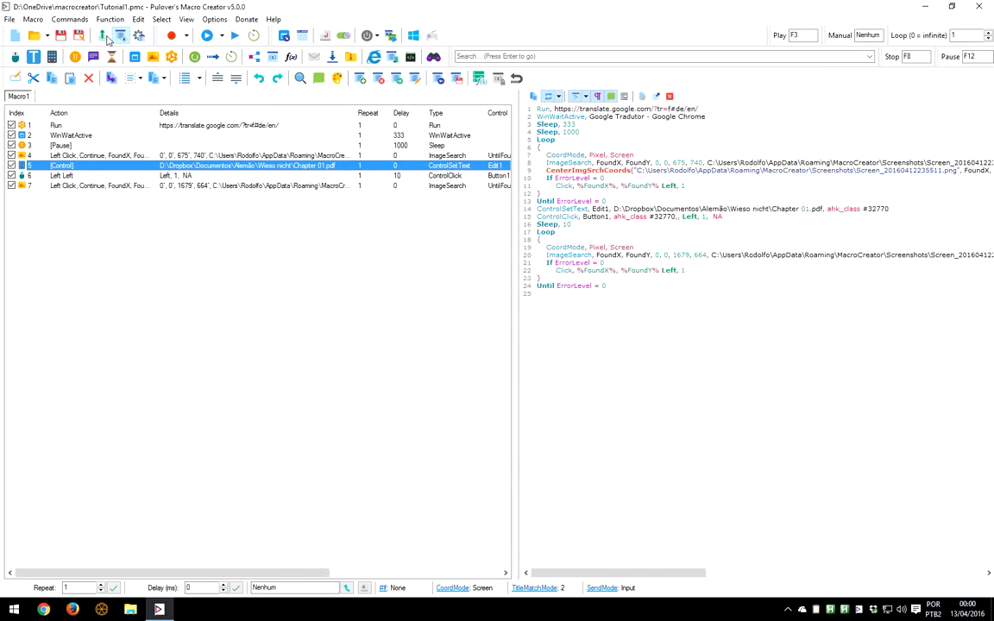
# Duplicate the WinWaitActive row and move the copy between the first ImageSearch row and the ControlSetText row
pyautogui.click(97, 134)
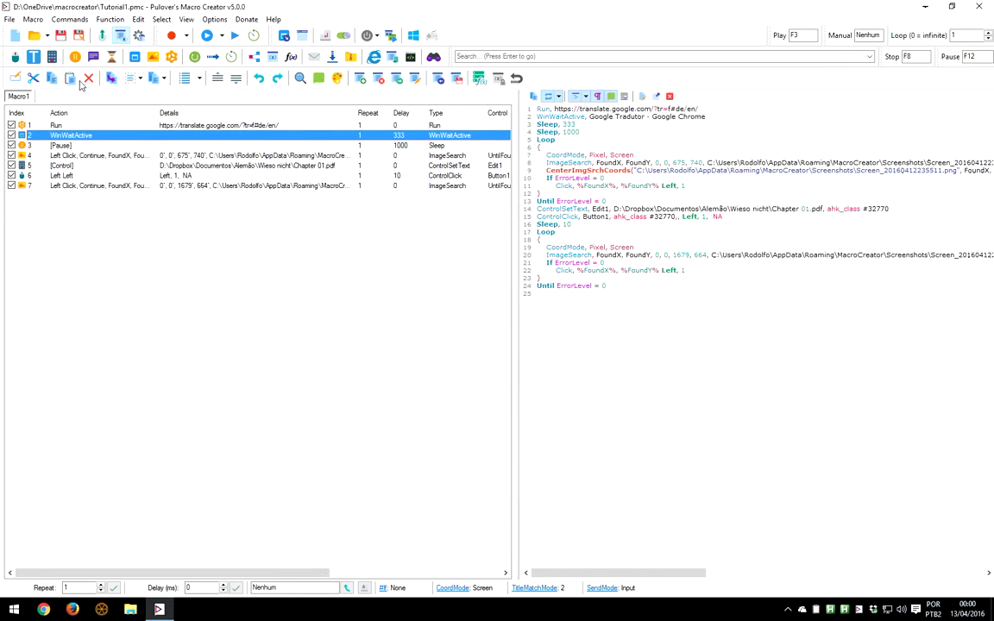
pyautogui.click(112, 79)
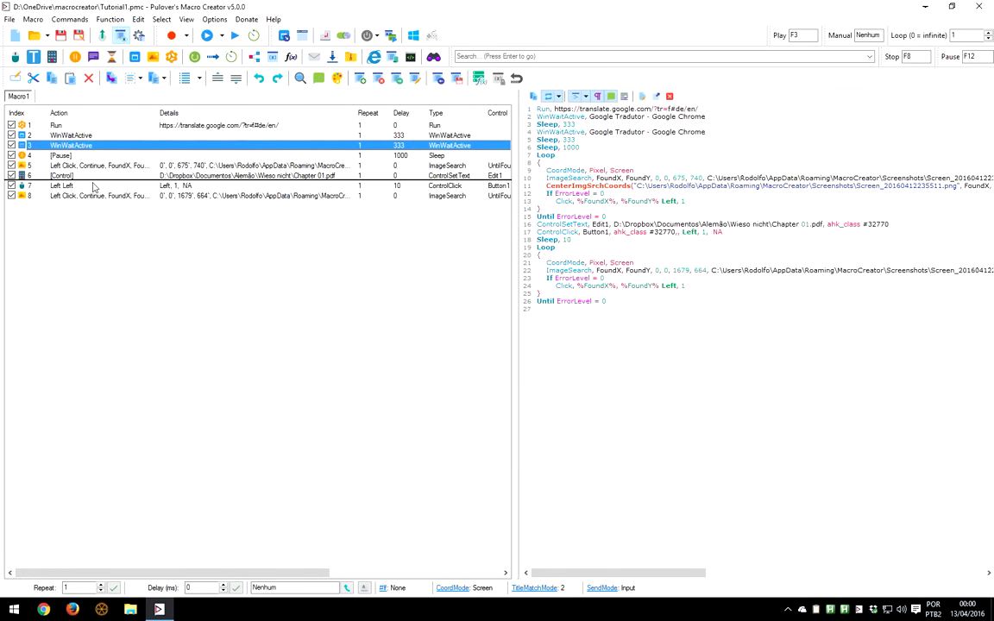
pyautogui.moveTo(93, 183); pyautogui.dragTo(92, 178)
# Change the duplicated WinWaitActive row after the first ImageSearch to WinWait, with ahk_class #32770 as its window
pyautogui.doubleClick(77, 166)
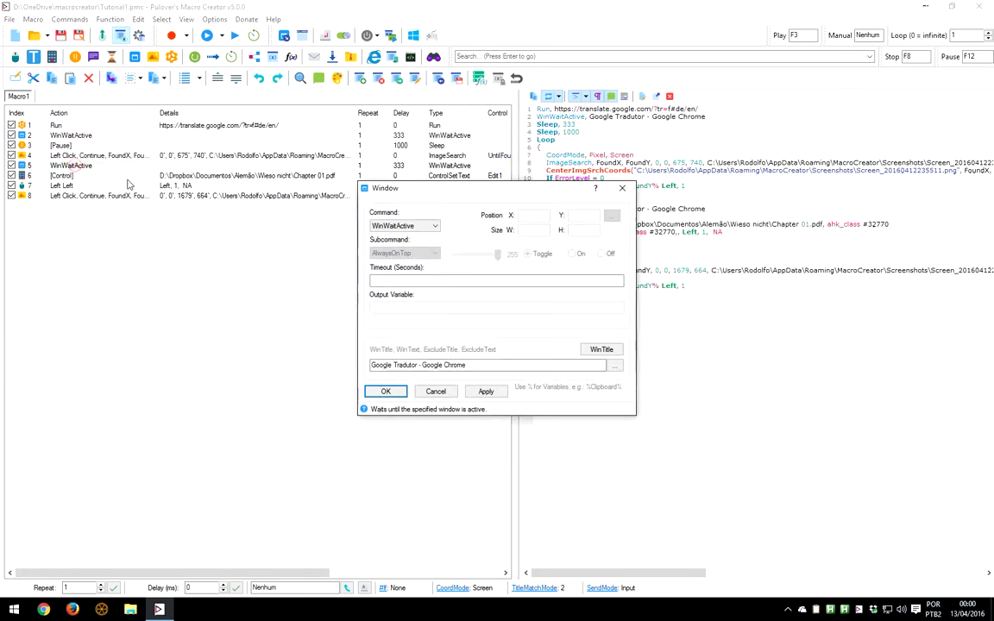
pyautogui.click(424, 230)
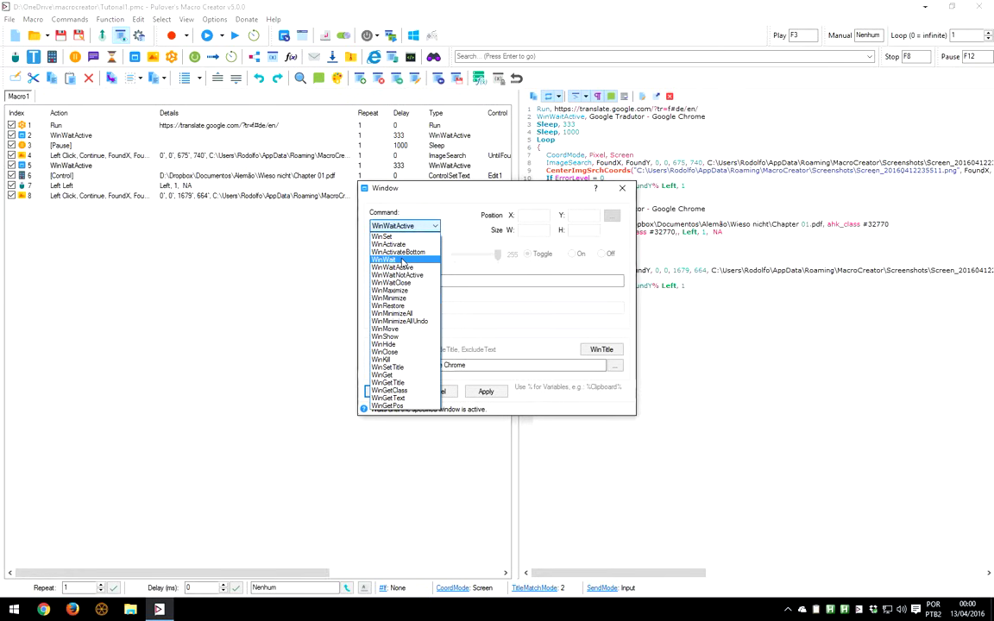
pyautogui.click(402, 261)
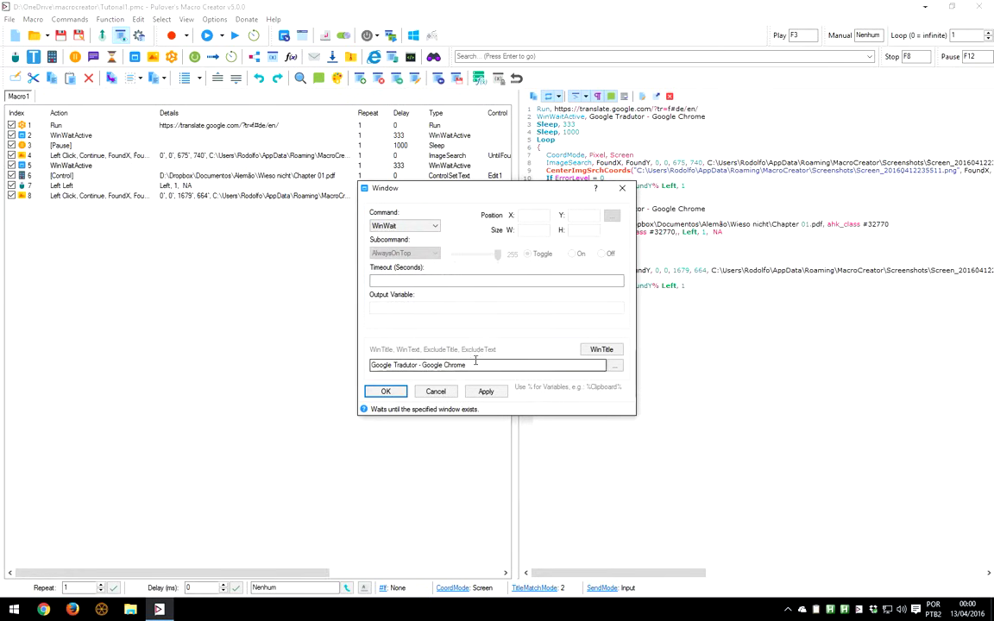
pyautogui.moveTo(484, 364); pyautogui.dragTo(267, 366)
pyautogui.write('ahk_class #32770')
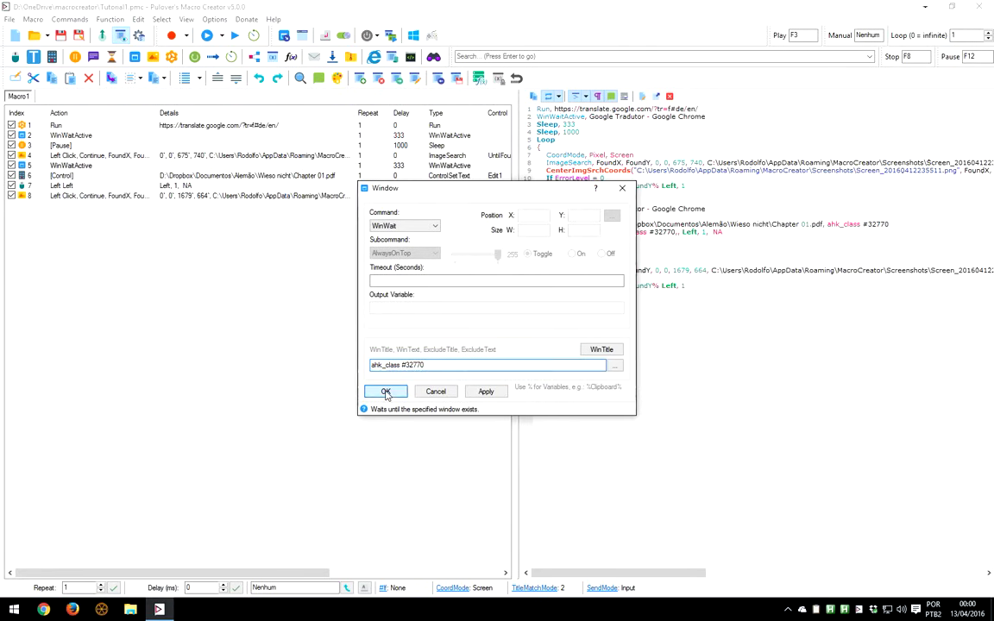
pyautogui.click(386, 391)
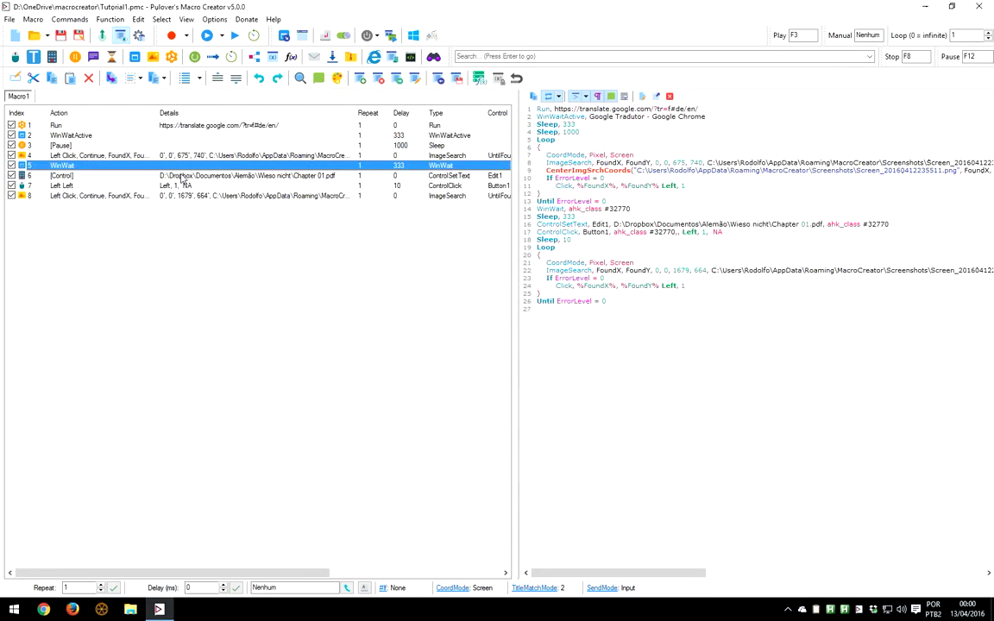
# Insert a WinWaitClose command for ahk_class #32770 between the ControlClick row and the second ImageSearch row
pyautogui.click(182, 176)
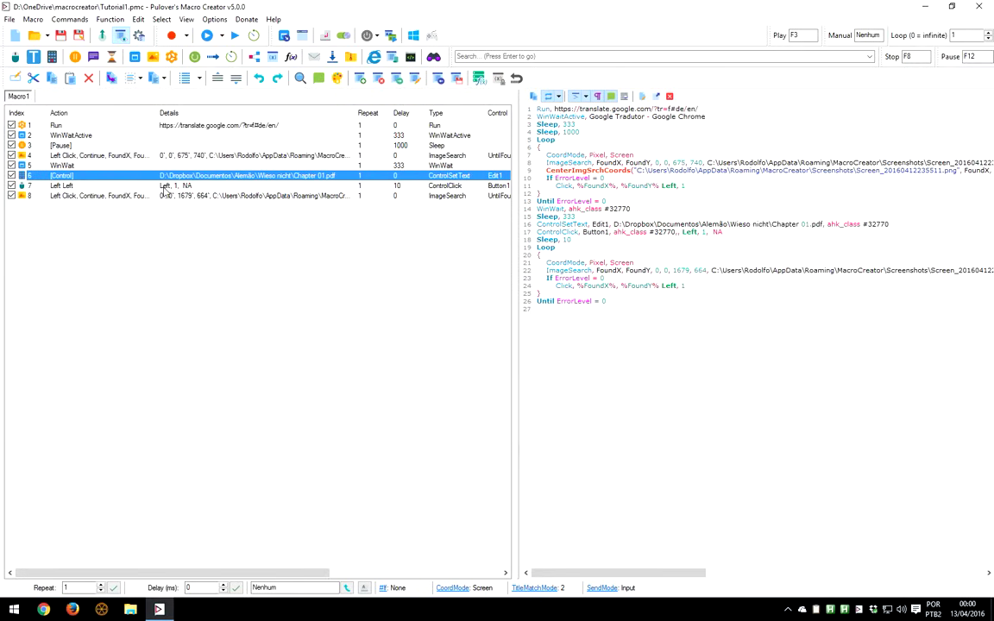
pyautogui.click(164, 187)
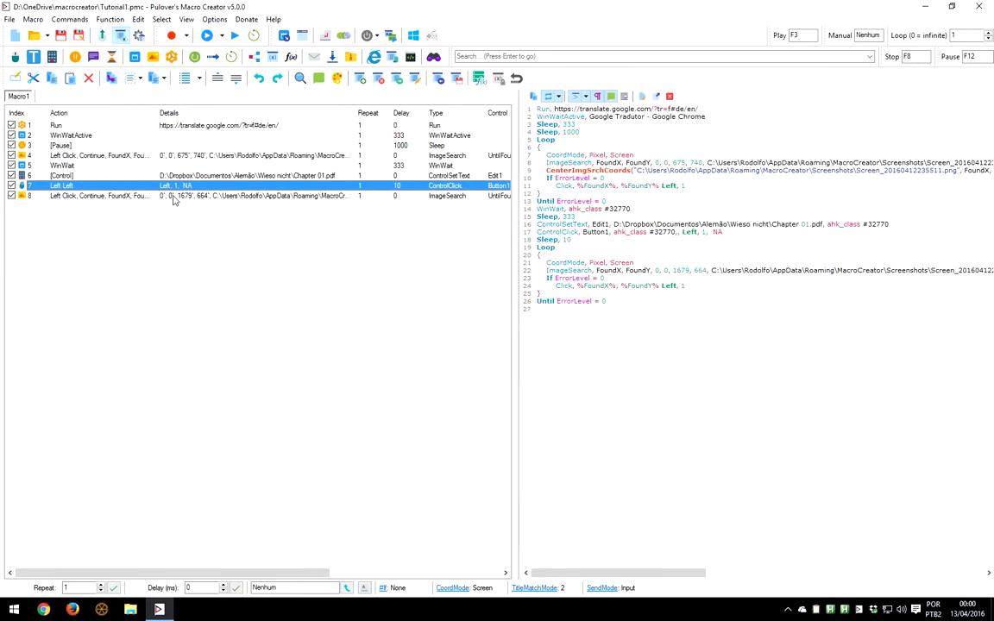
pyautogui.click(173, 197)
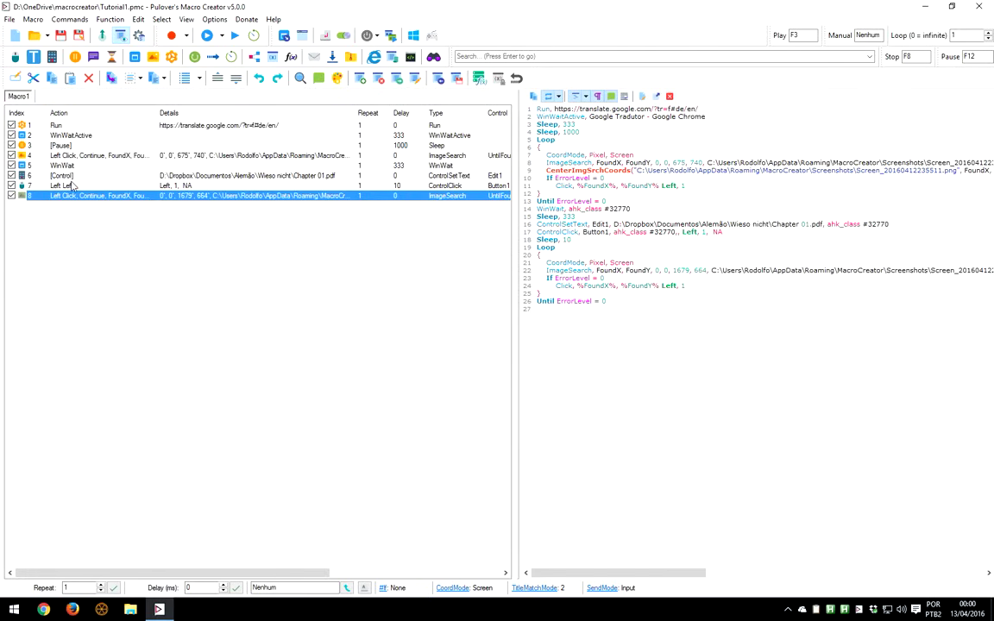
pyautogui.click(133, 57)
pyautogui.click(405, 226)
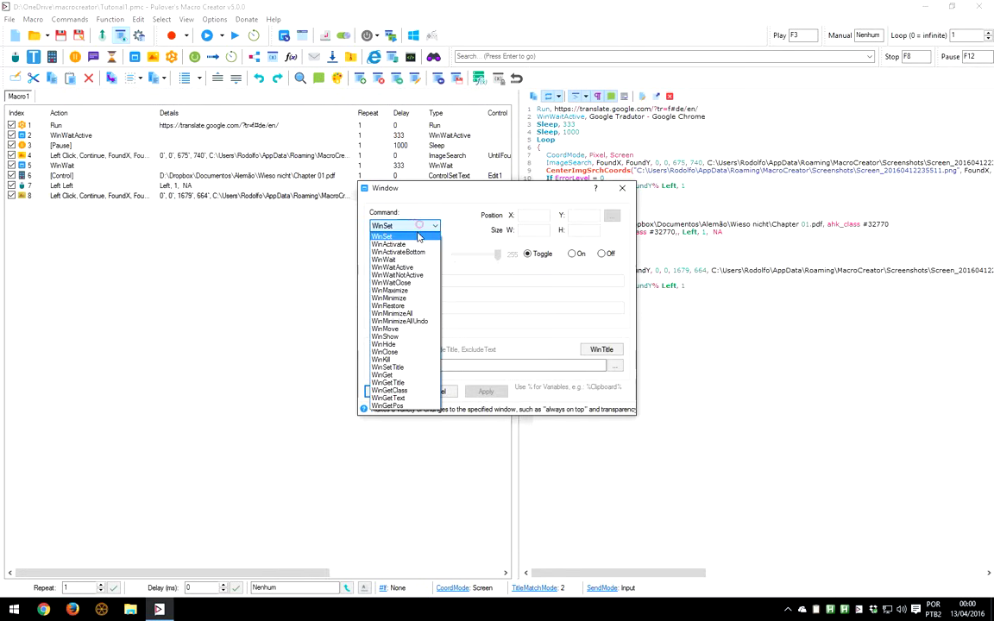
pyautogui.click(414, 354)
pyautogui.click(401, 225)
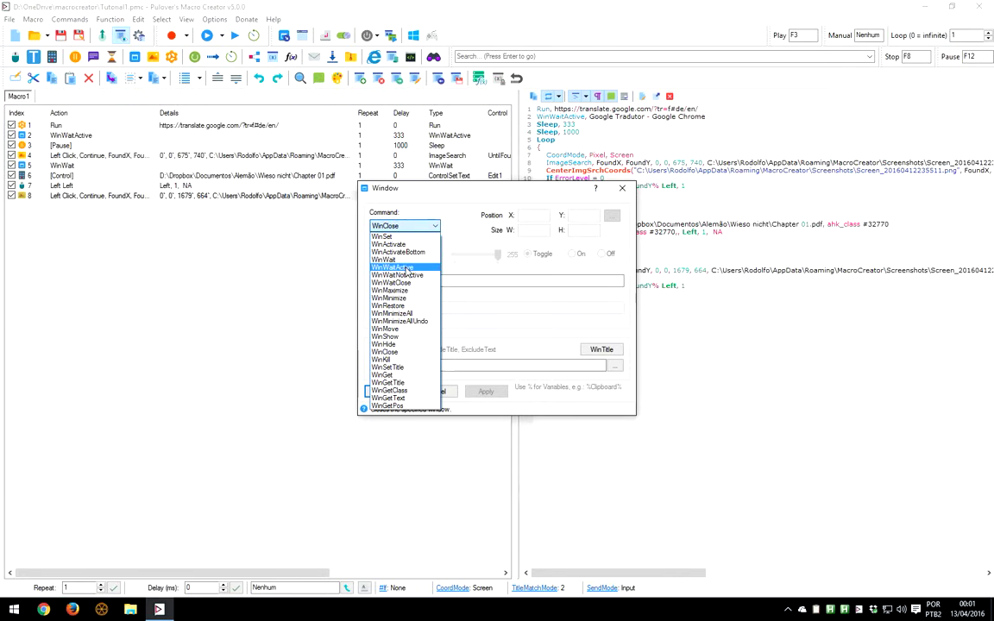
pyautogui.click(395, 282)
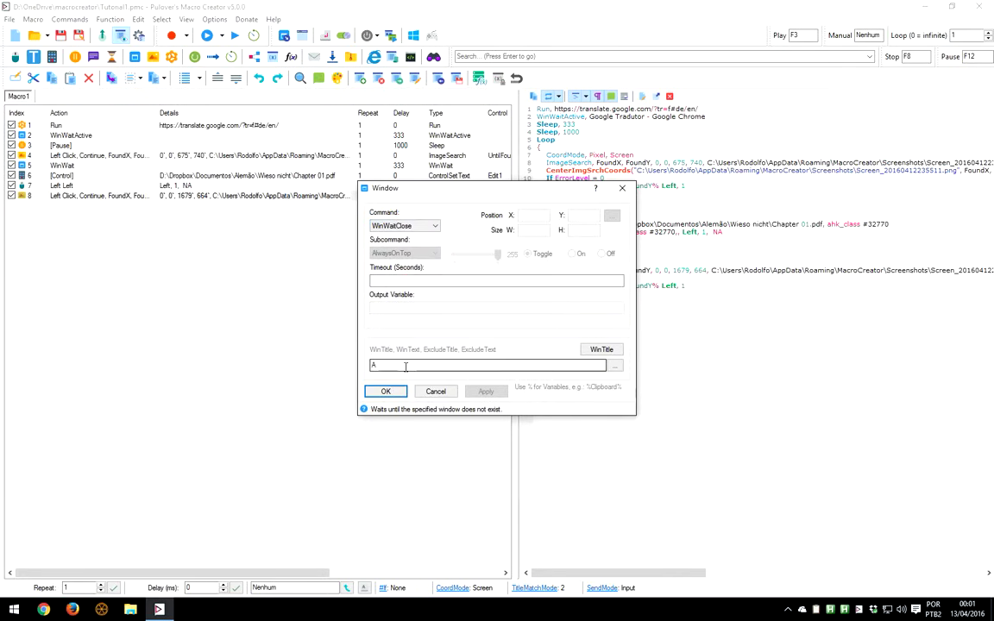
pyautogui.write('ahk_class #32770')
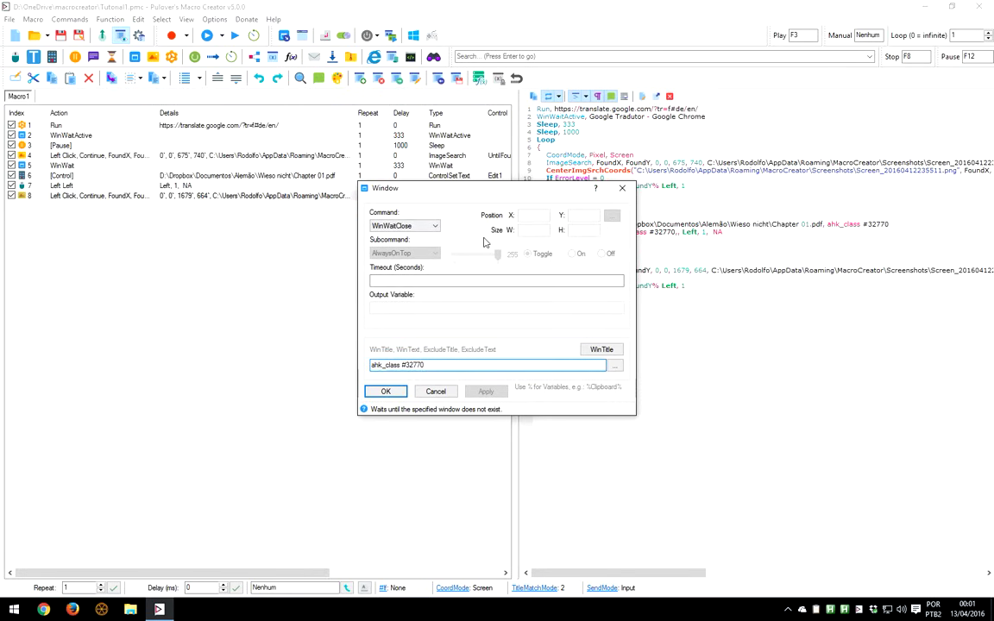
pyautogui.click(386, 392)
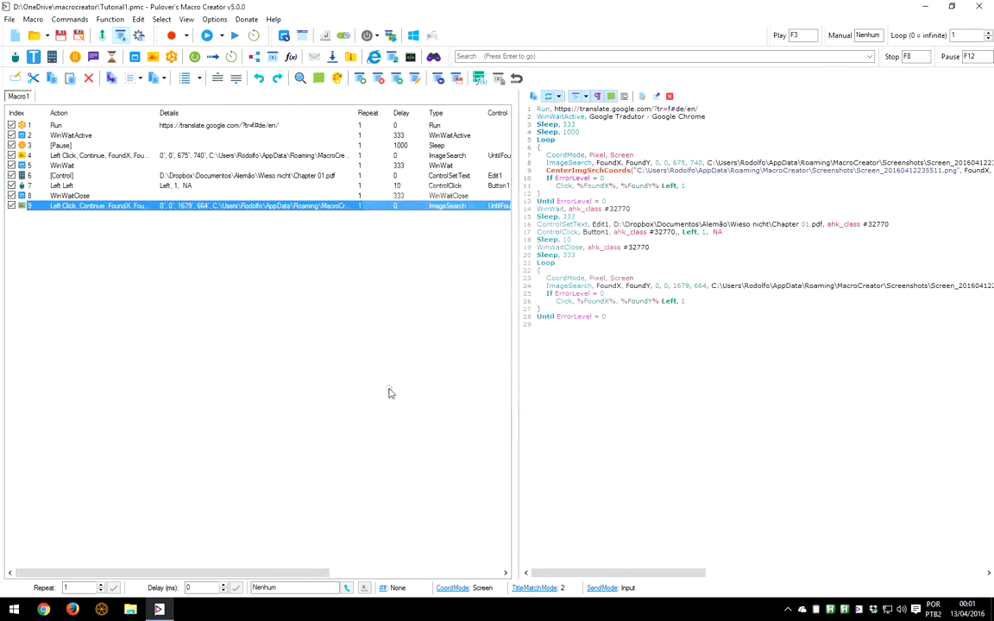
# Play the whole macro from the start so it opens Google Tradutor, chooses the PDF and translates it
pyautogui.click(102, 207)
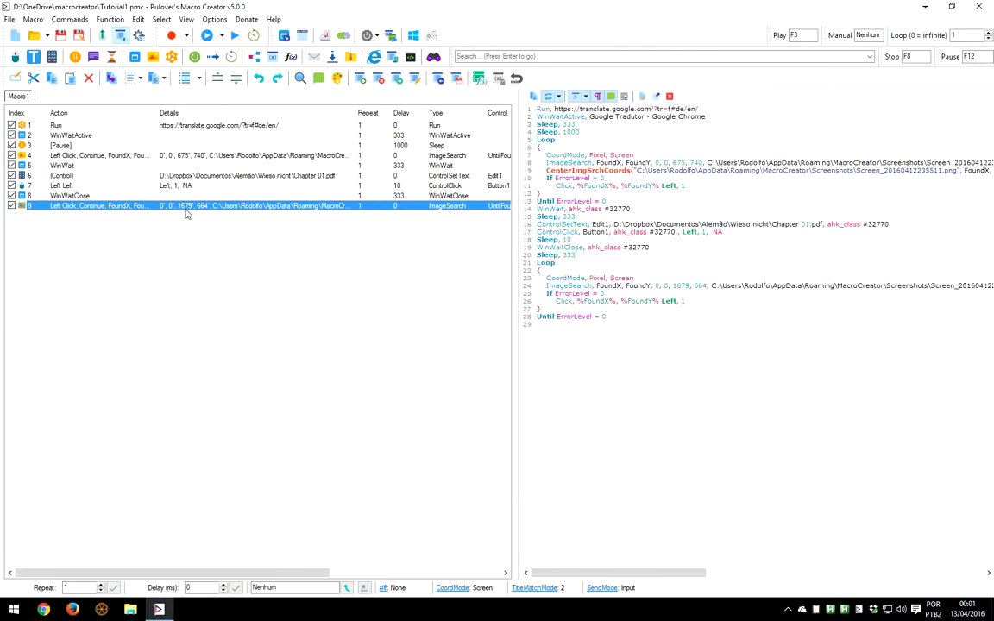
pyautogui.click(130, 235)
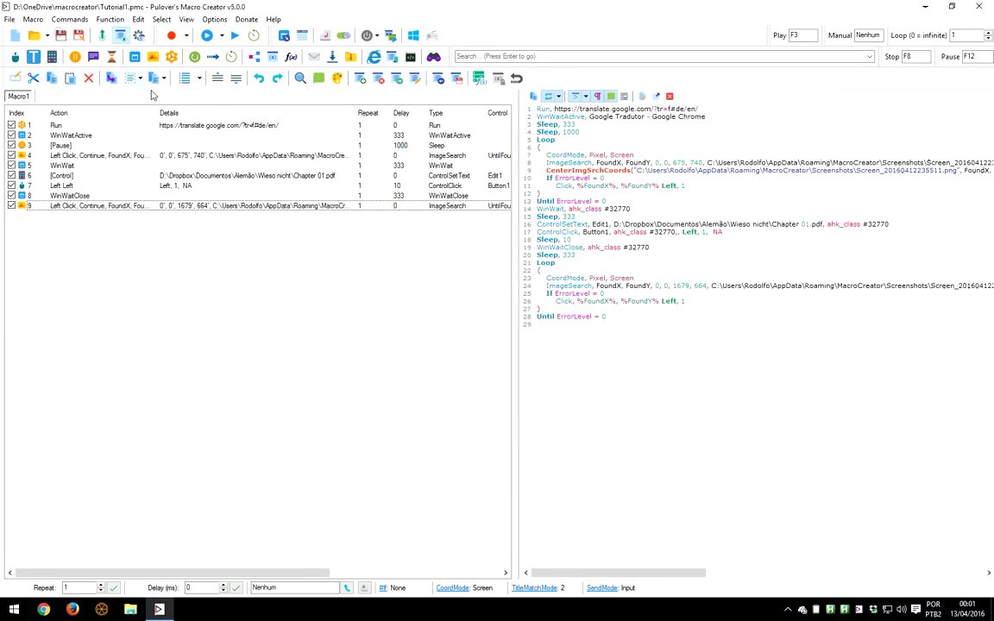
pyautogui.click(206, 35)
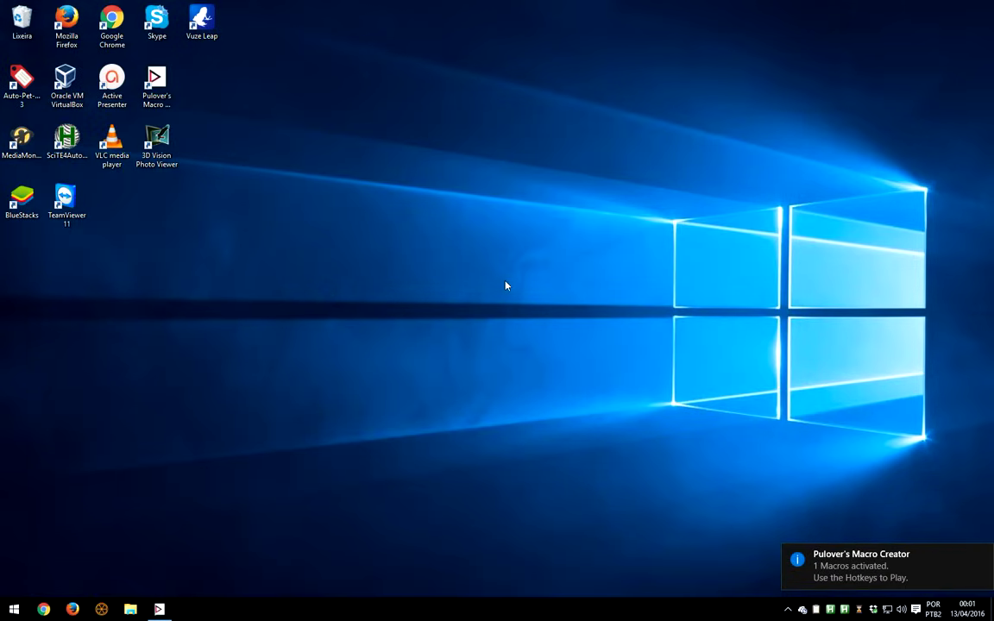
pyautogui.press('F3')
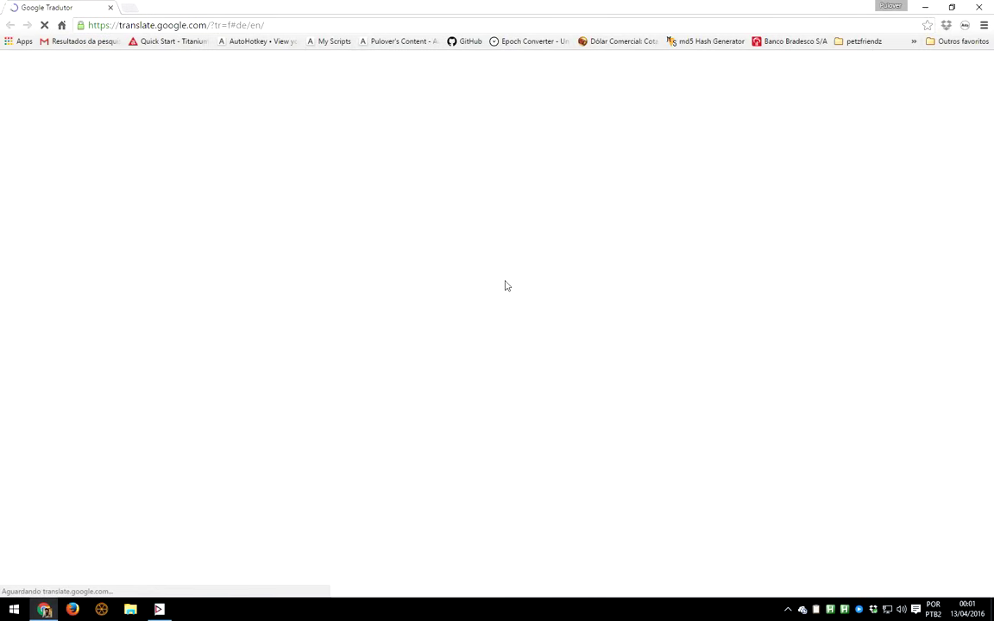
pyautogui.click(60, 198)
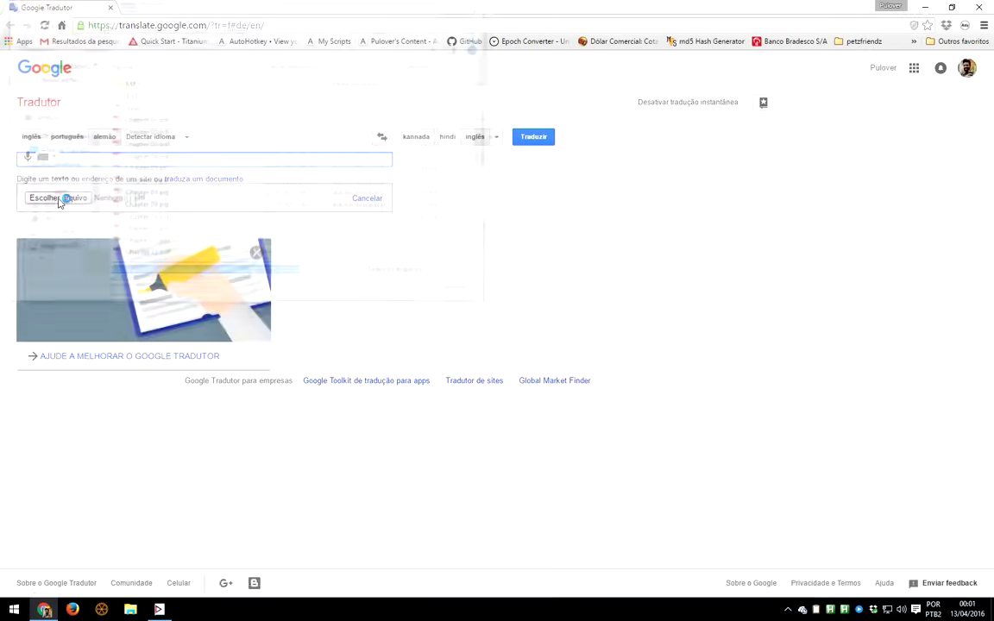
pyautogui.press('Return')
pyautogui.click(518, 137)
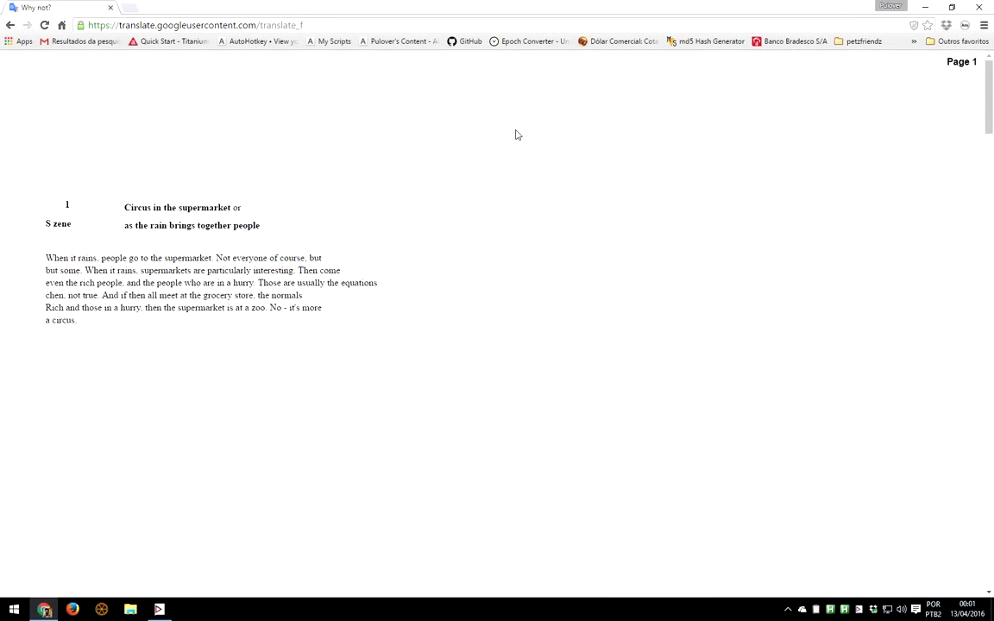
# Select all text on the translated page in Chrome, clear the selection, and switch back to Pulover's Macro Creator
pyautogui.hotkey('ctrl', 'a')
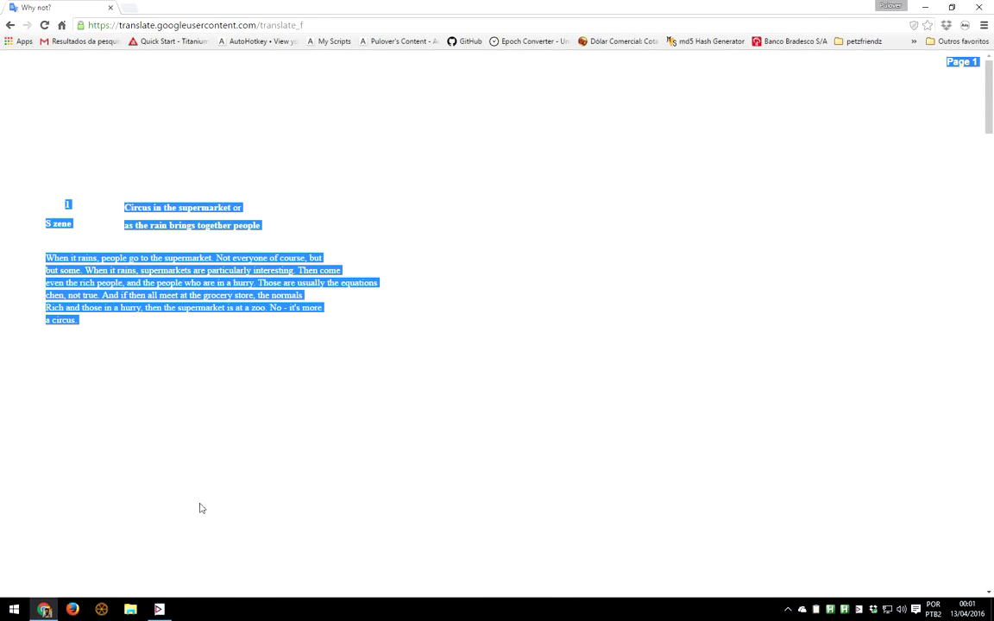
pyautogui.click(161, 611)
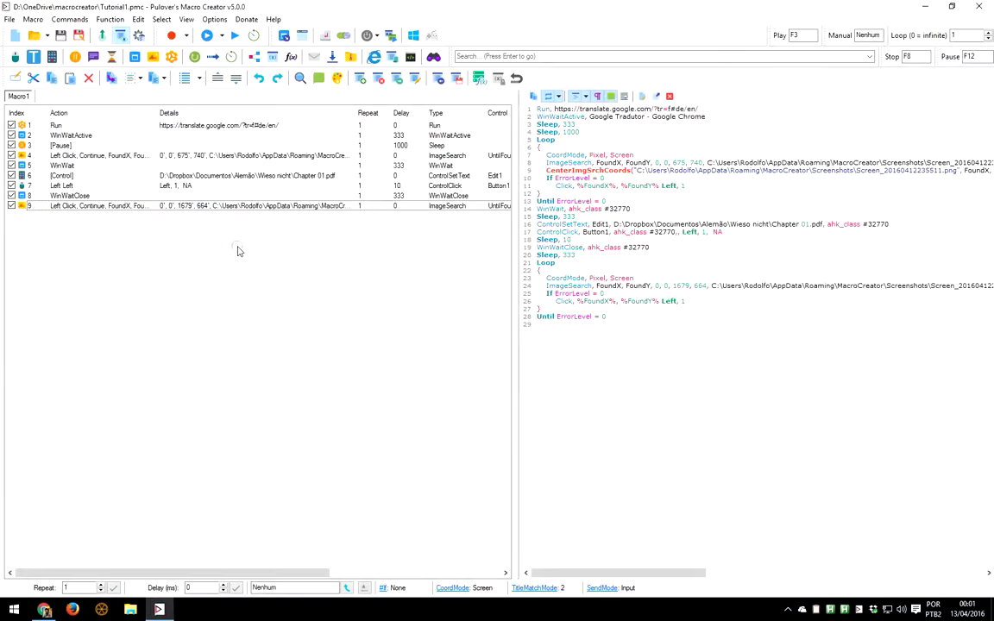
pyautogui.hotkey('alt', 'Tab')
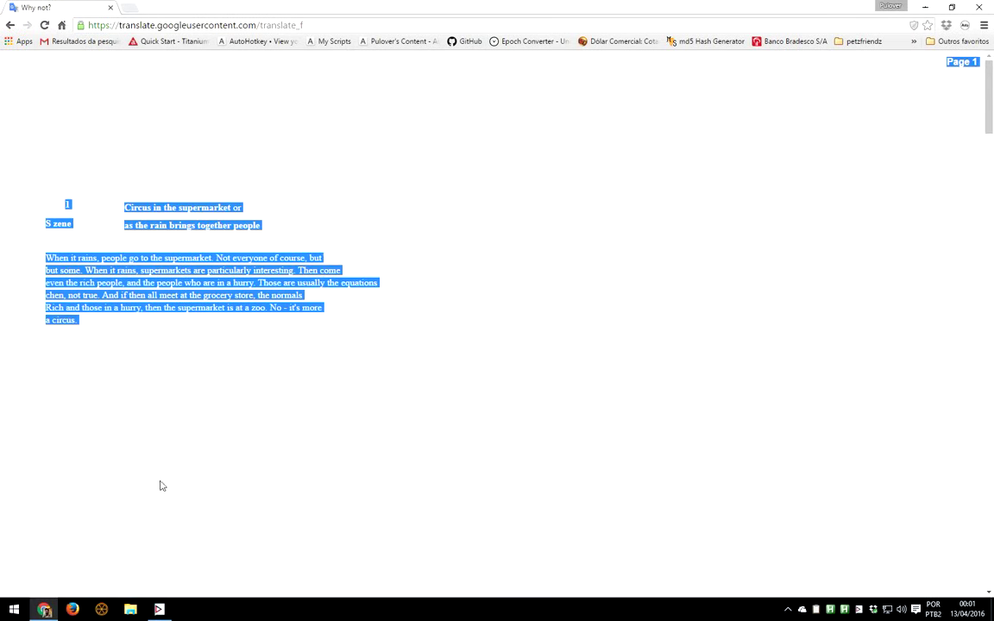
pyautogui.click(164, 384)
pyautogui.hotkey('alt', 'Tab')
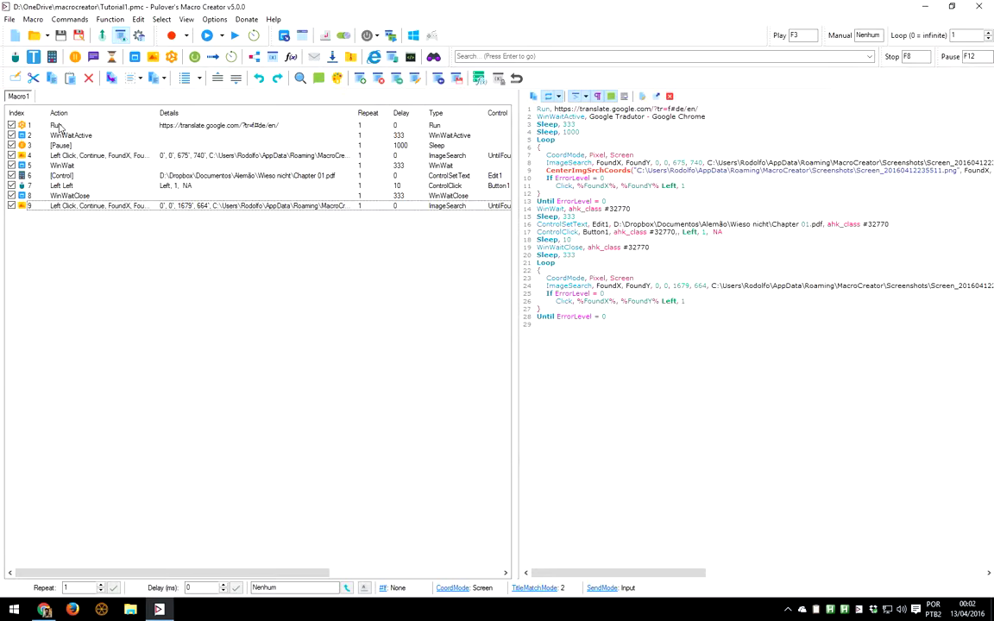
# Add a WinWaitActive command at the macro's end, picking the translated page's window by title, Why not? - Google Chrome
pyautogui.click(136, 57)
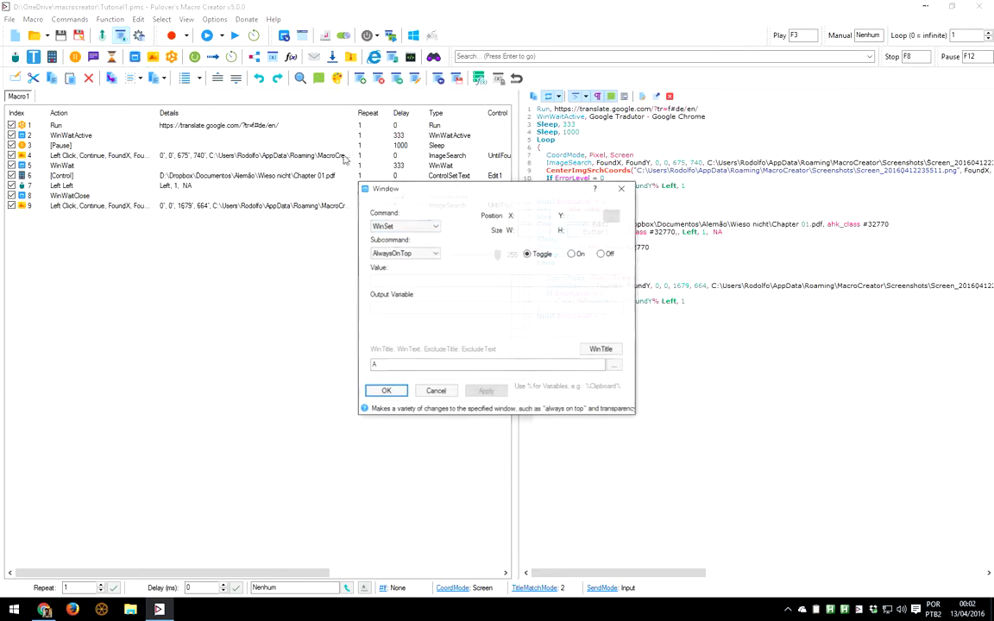
pyautogui.click(425, 226)
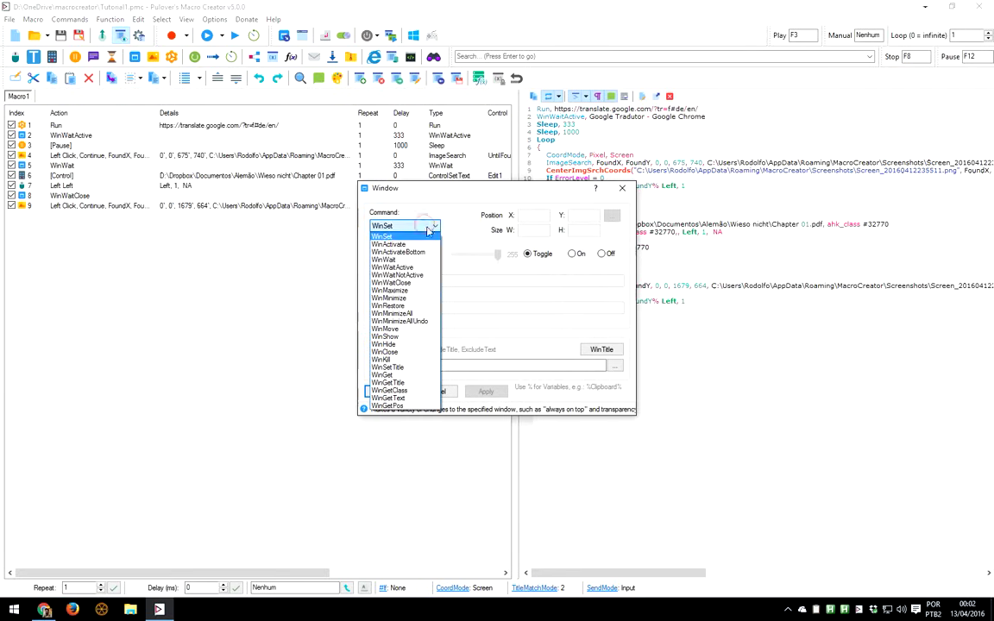
pyautogui.click(418, 269)
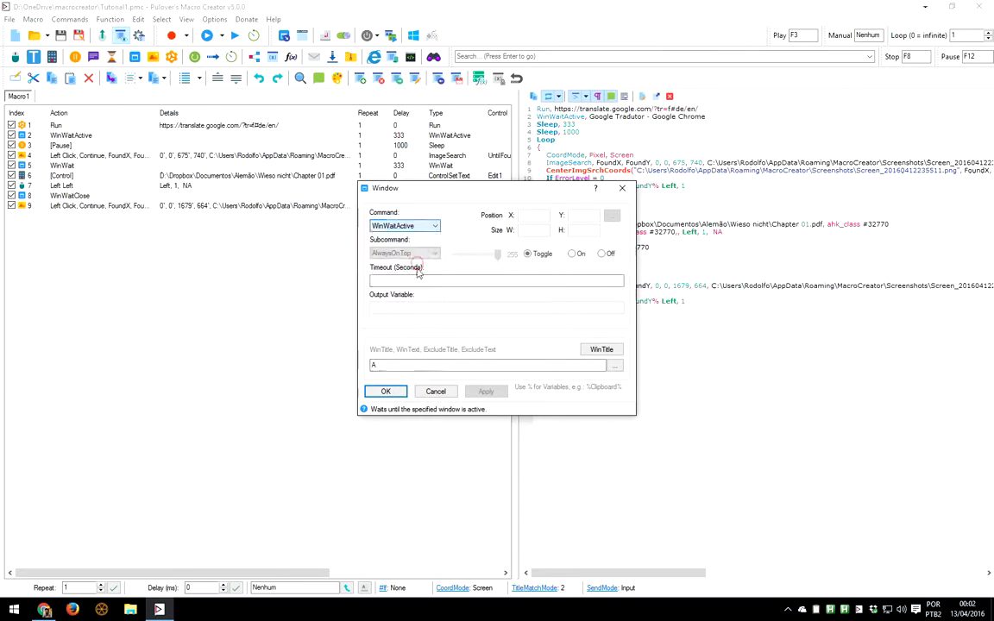
pyautogui.click(601, 350)
pyautogui.click(609, 378)
pyautogui.click(608, 350)
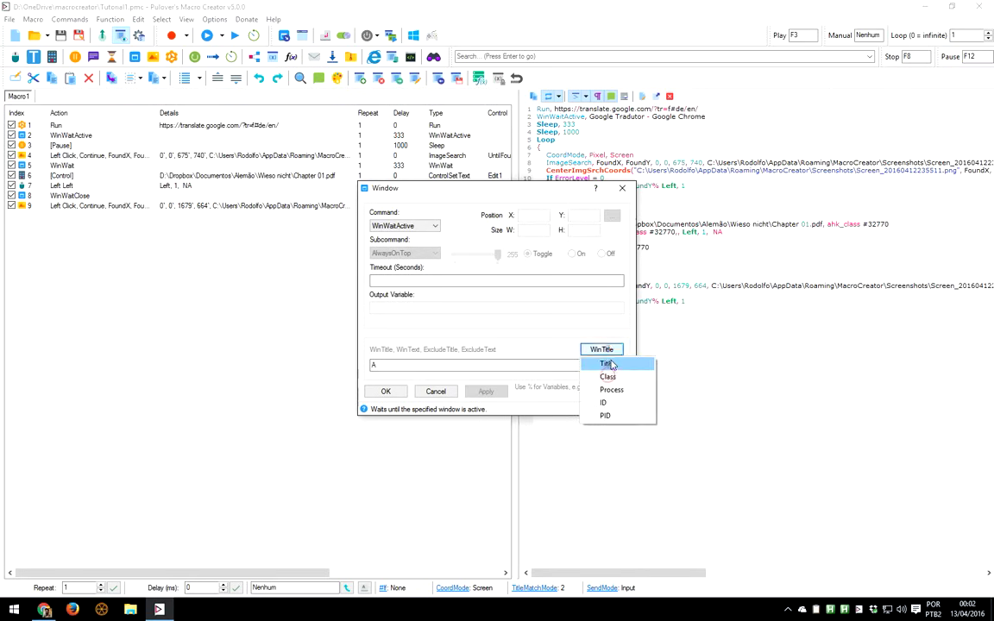
pyautogui.click(611, 364)
pyautogui.click(613, 366)
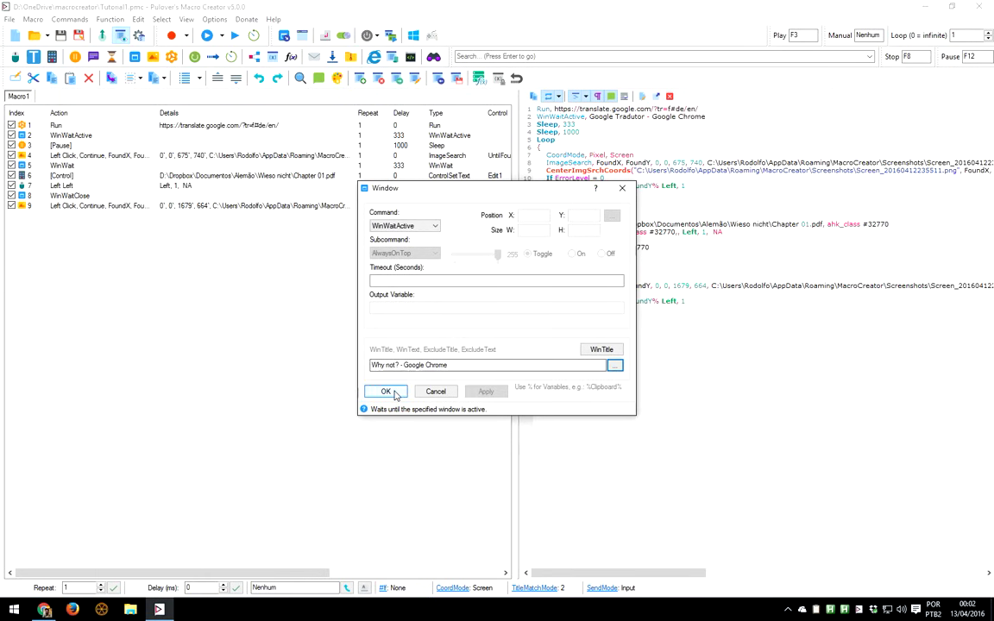
pyautogui.click(385, 392)
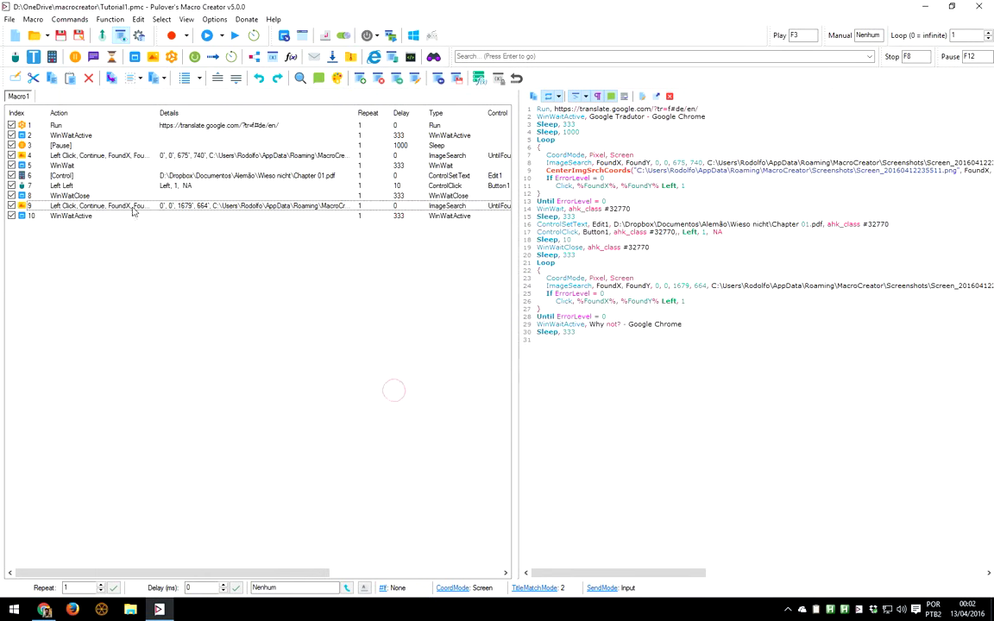
# Add a 1-second pause after the last WinWaitActive row
pyautogui.click(75, 56)
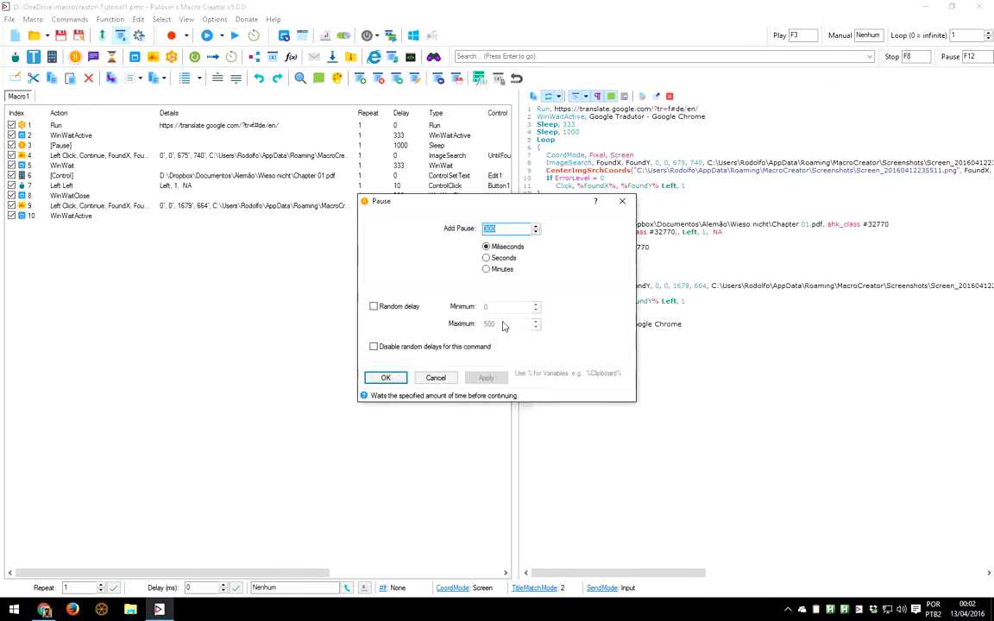
pyautogui.write('1')
pyautogui.click(510, 258)
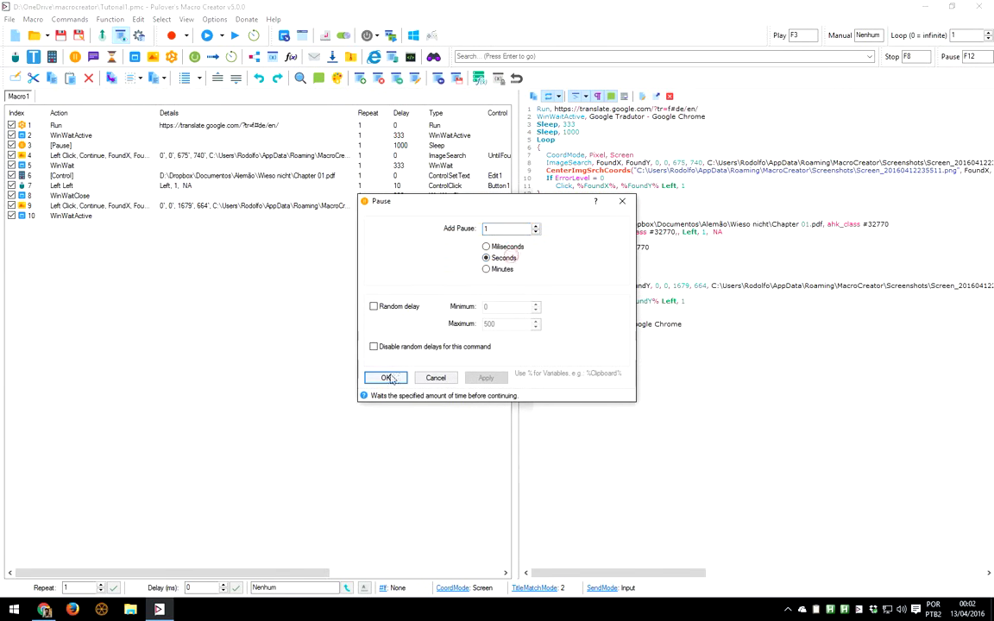
pyautogui.click(386, 378)
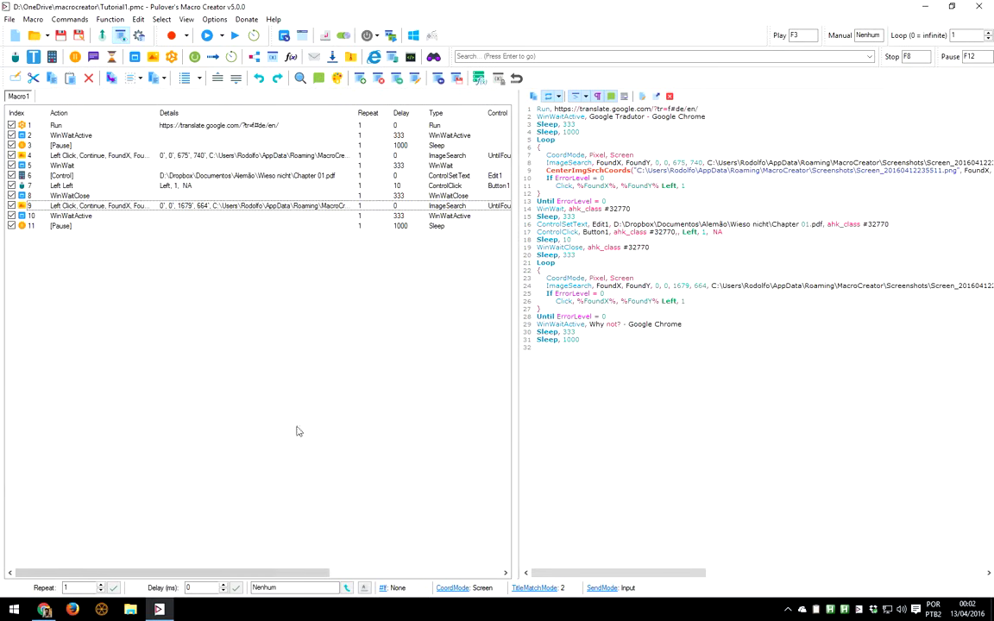
# Append a Ctrl + A keystroke to the end of the macro, after the final pause
pyautogui.click(75, 227)
pyautogui.click(109, 328)
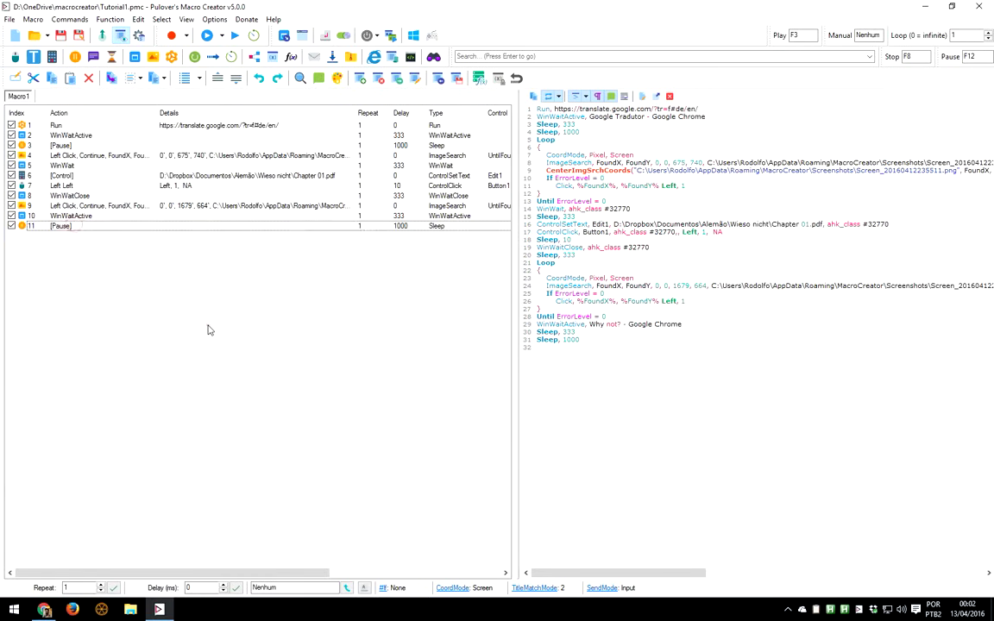
pyautogui.click(295, 588)
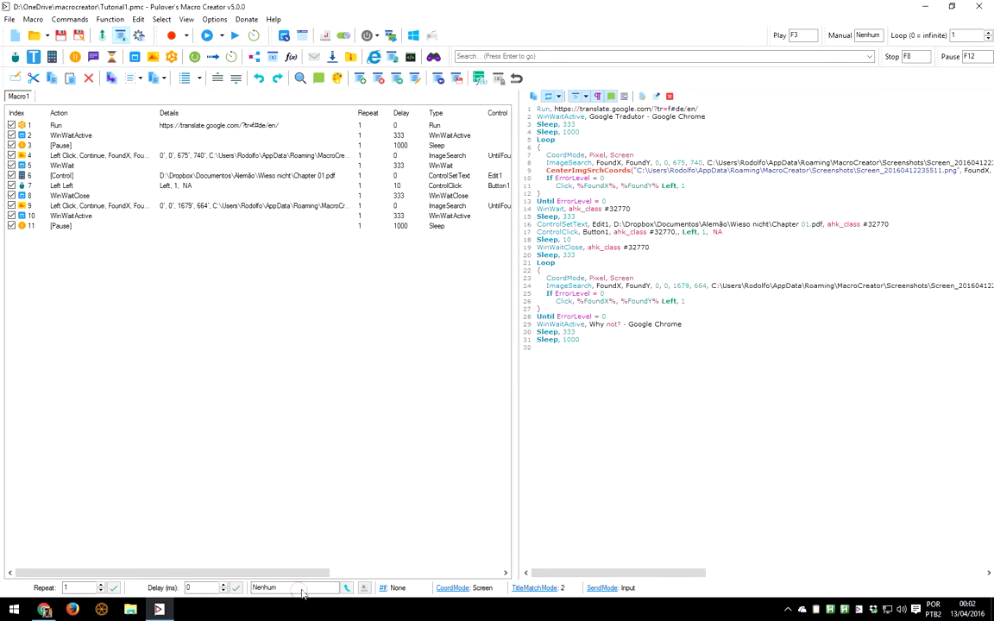
pyautogui.press('ctrl')
pyautogui.click(346, 588)
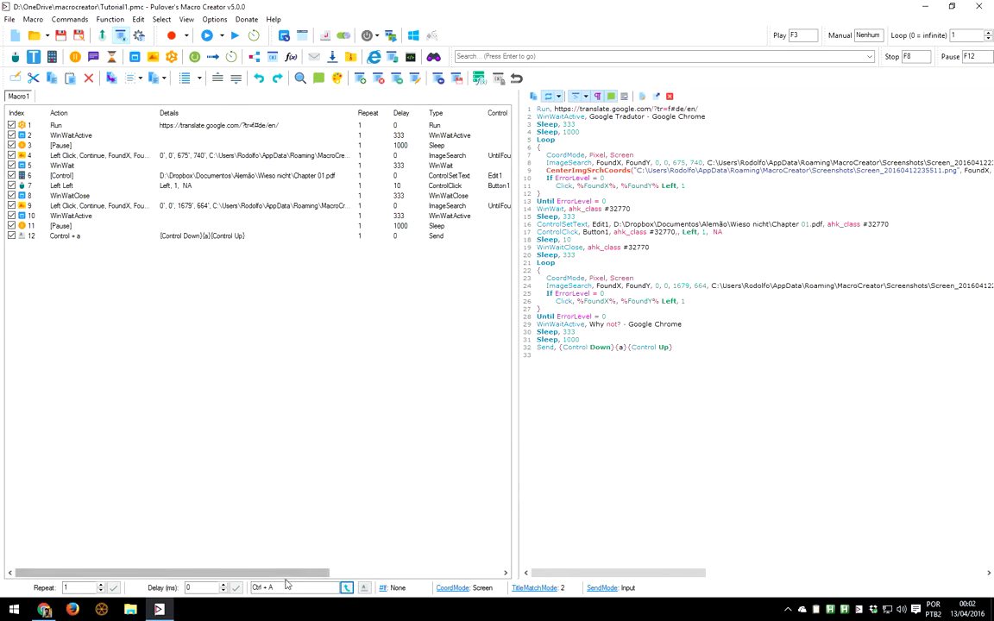
# Append a Ctrl + C keystroke to the end of the macro, after the Ctrl + A row
pyautogui.click(259, 588)
pyautogui.hotkey('ctrl', 'c')
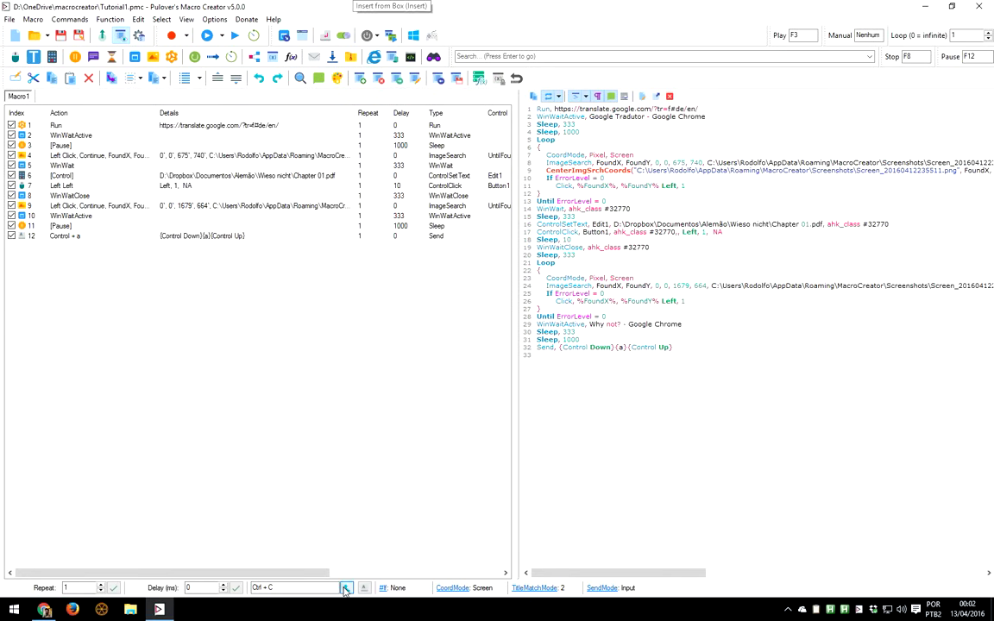
pyautogui.click(345, 588)
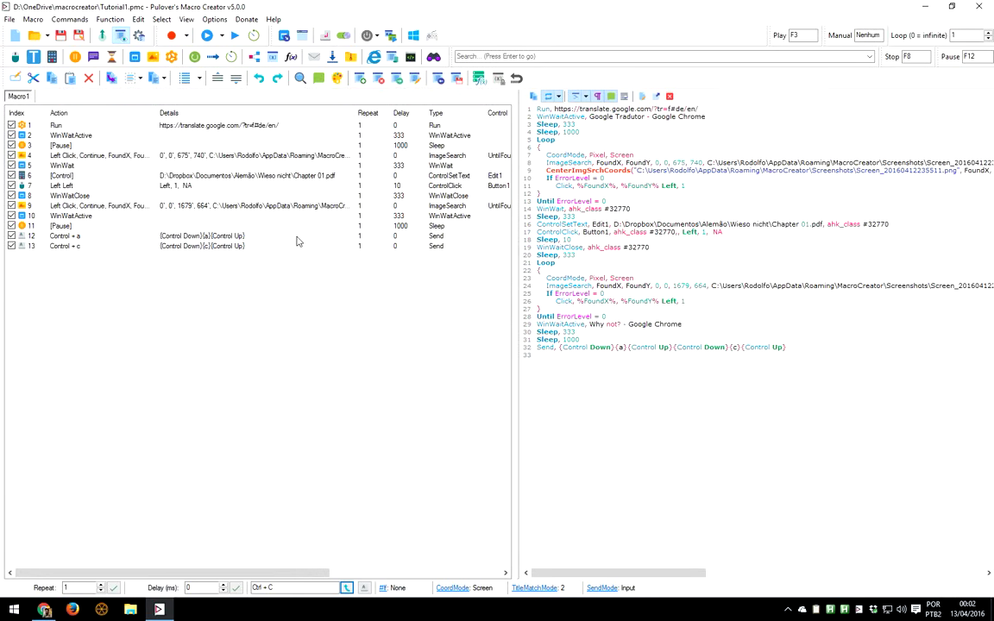
# Set the delay of the final Ctrl + A and Ctrl + C rows together to 200 ms, and change it to 333 ms
pyautogui.moveTo(220, 244); pyautogui.dragTo(239, 241)
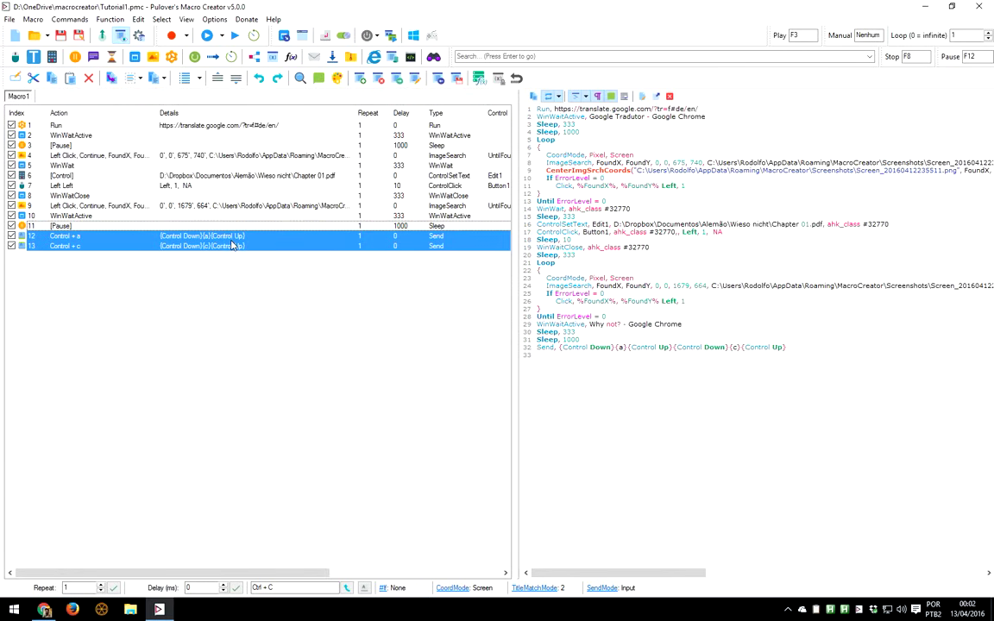
pyautogui.click(15, 80)
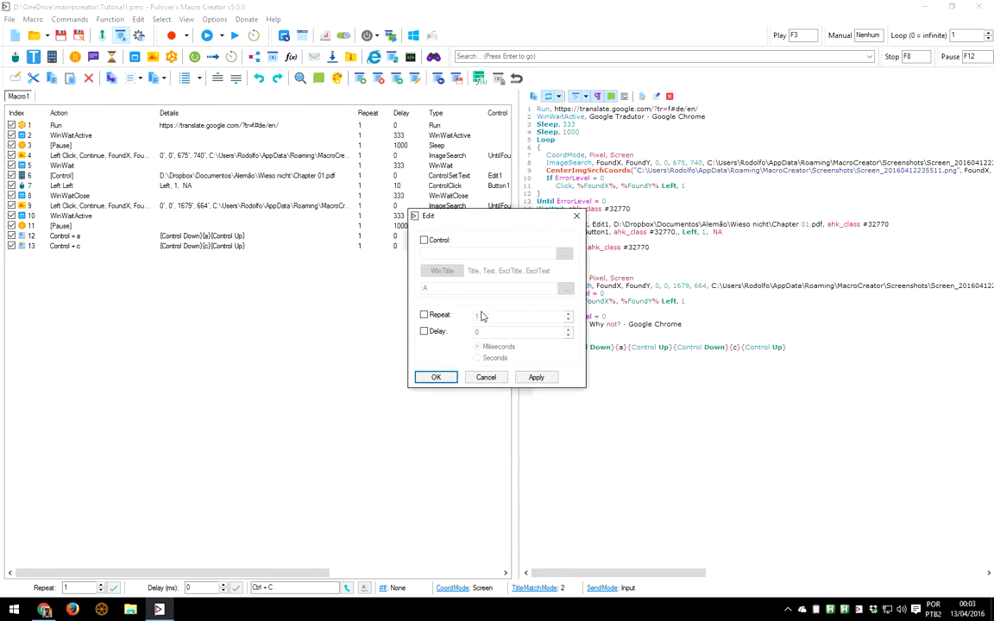
pyautogui.click(434, 335)
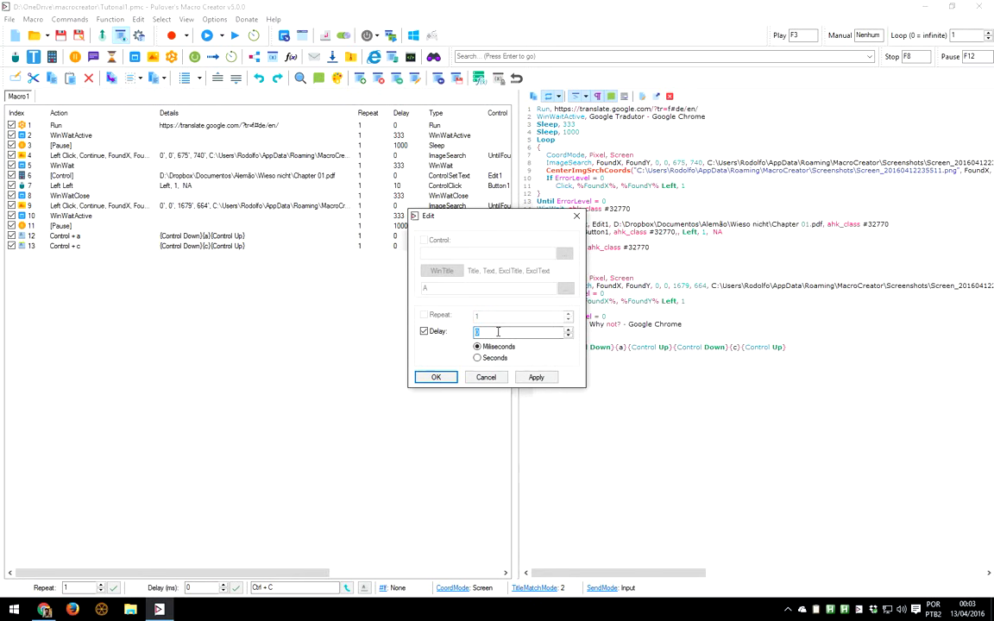
pyautogui.click(444, 382)
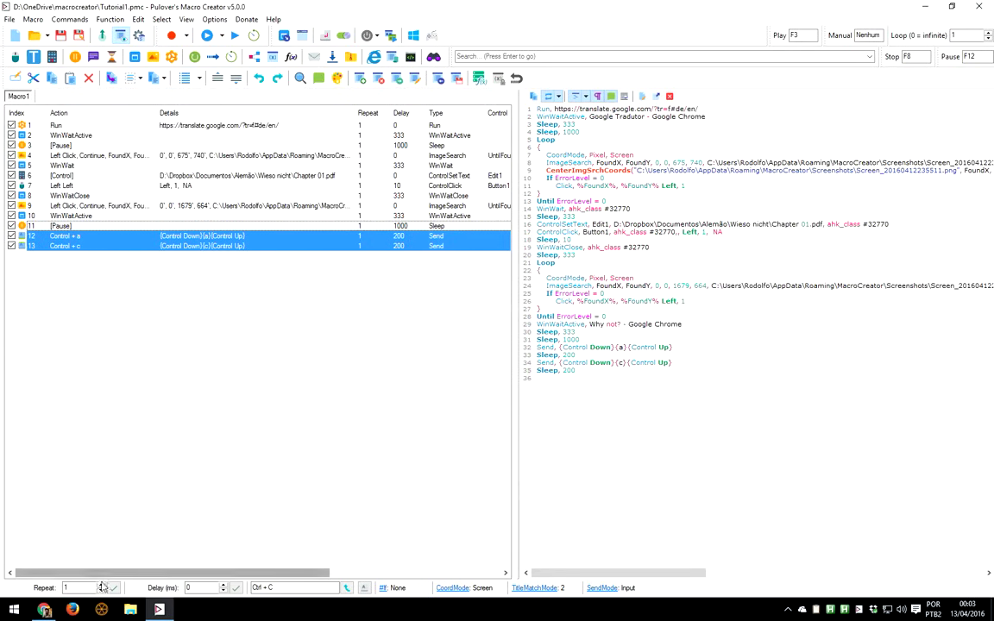
pyautogui.click(201, 587)
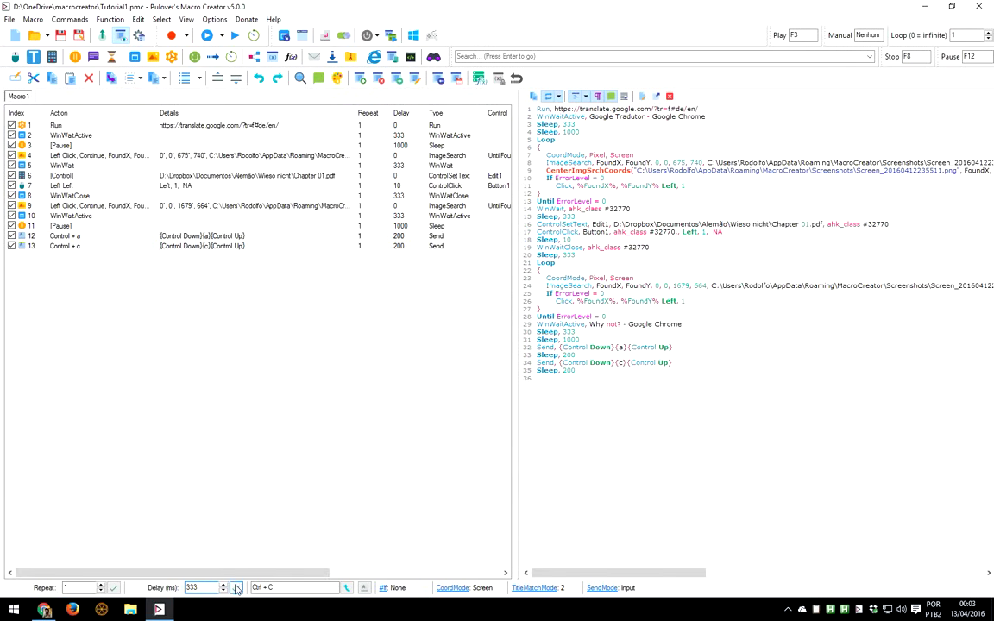
pyautogui.press('Return')
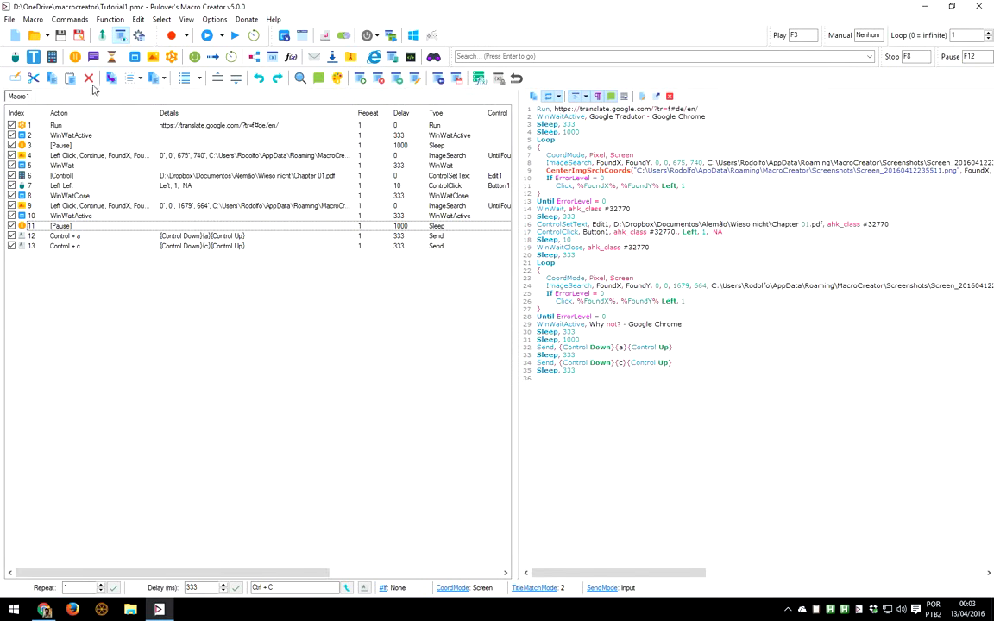
# Create a second macro and start a Run command in it, browsing the C: drive for the target file
pyautogui.click(361, 79)
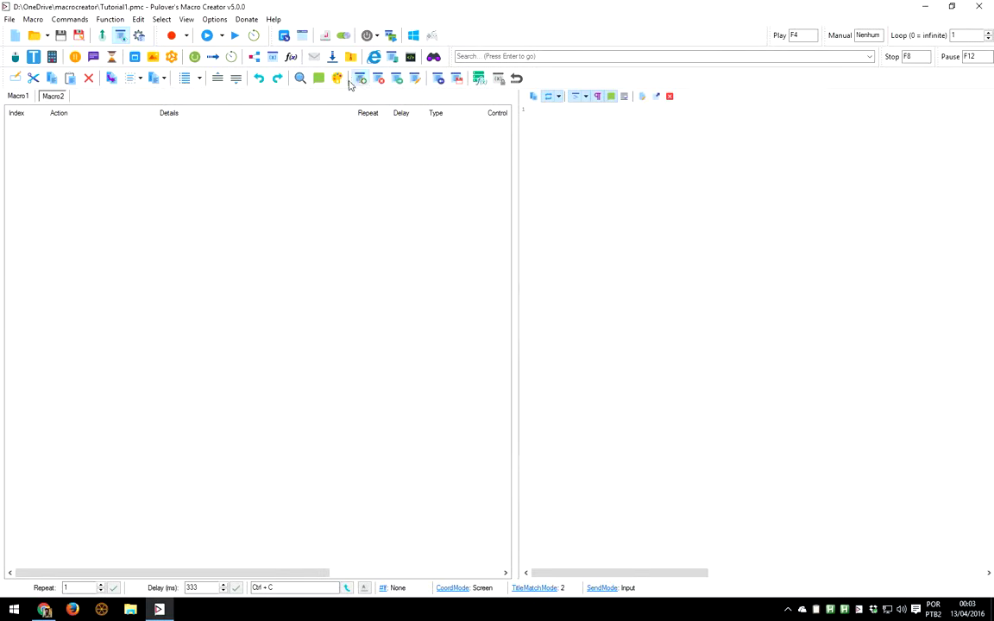
pyautogui.click(172, 56)
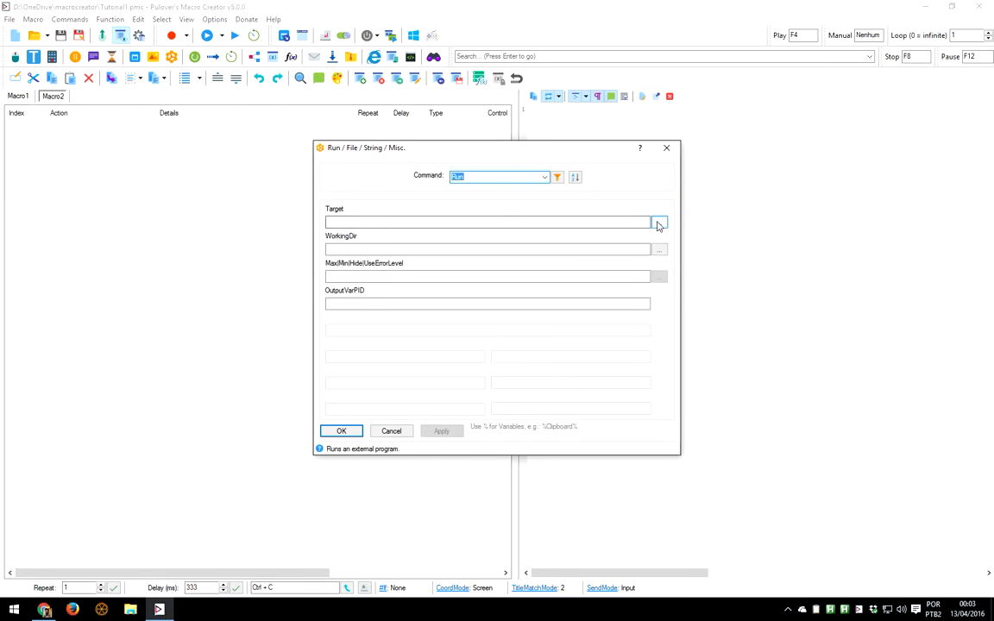
pyautogui.click(659, 225)
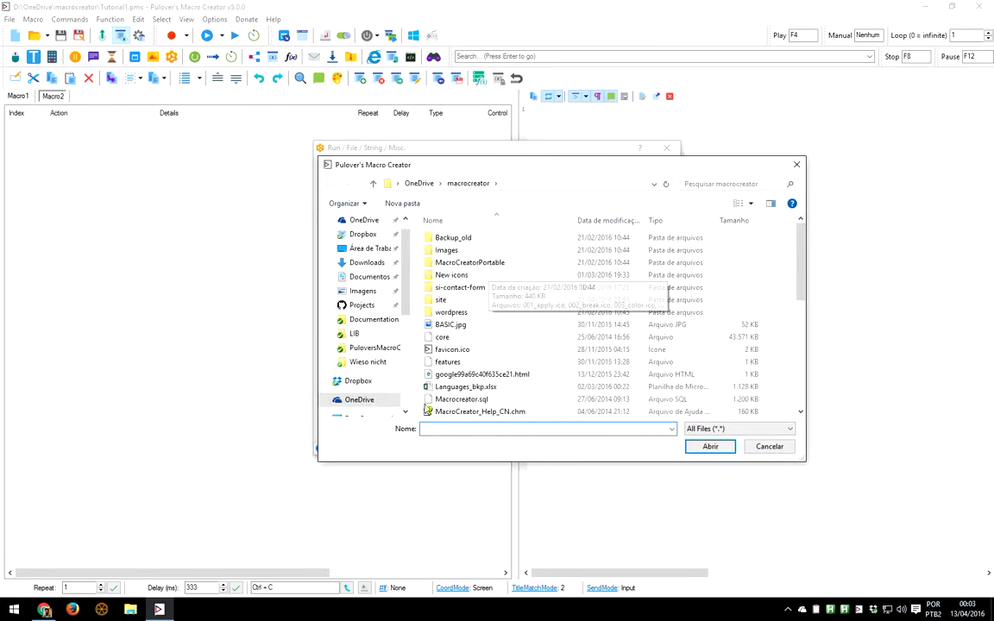
pyautogui.scroll(-3, 388, 355)
pyautogui.click(378, 362)
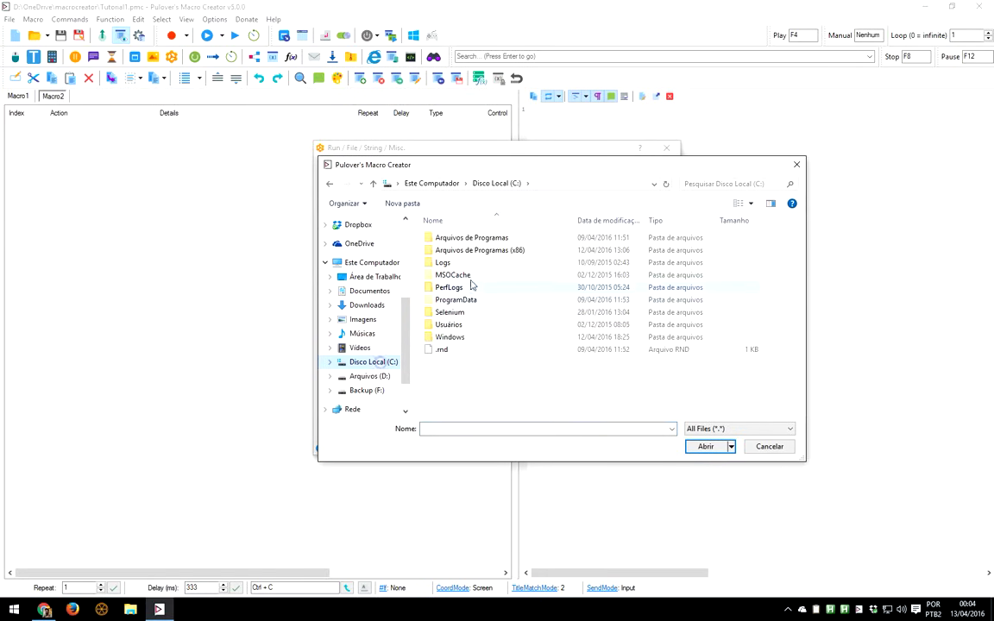
# Try to find the Word executable in Arquivos de Programas (x86)\Microsoft Office\Office15, and return to the C: drive
pyautogui.doubleClick(474, 250)
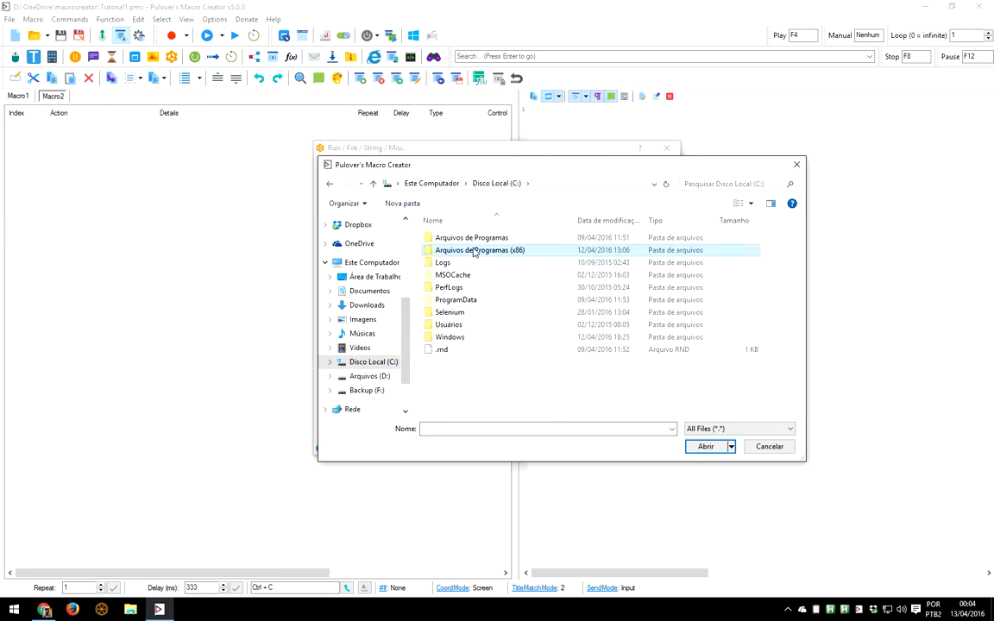
pyautogui.scroll(-2, 463, 336)
pyautogui.scroll(-3, 464, 336)
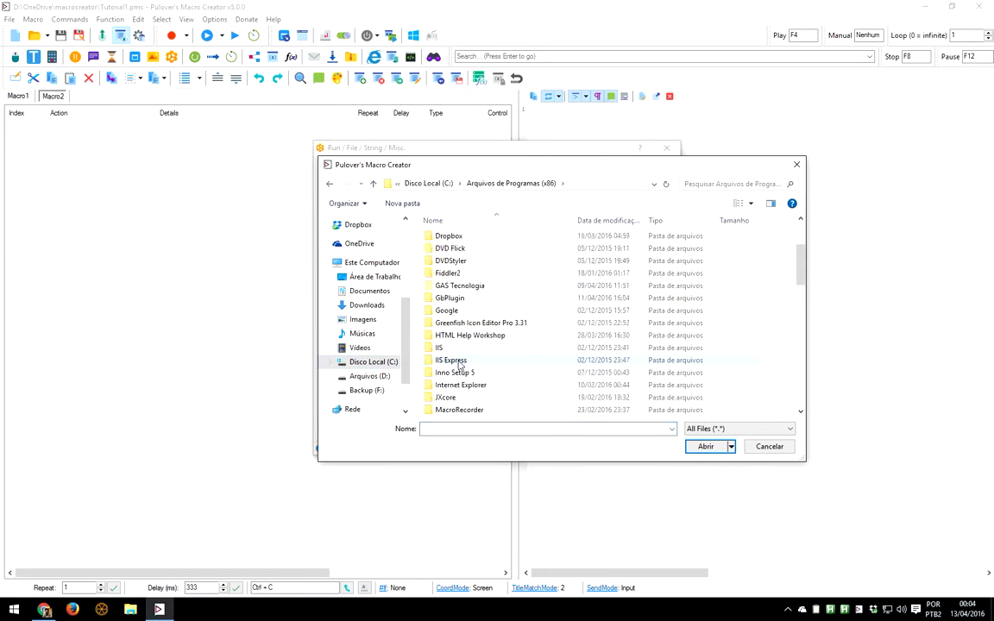
pyautogui.scroll(-1, 479, 380)
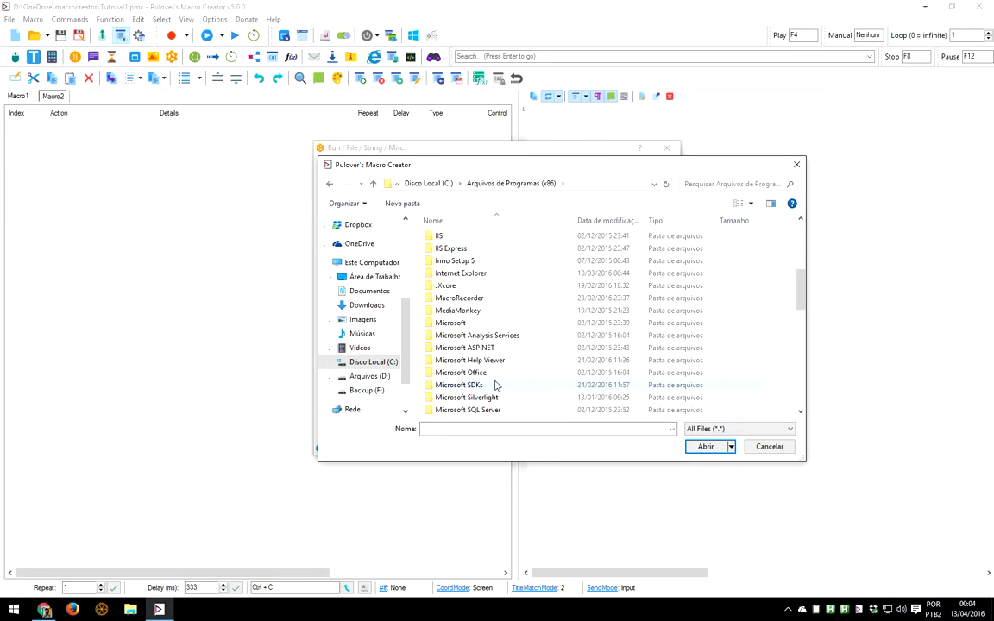
pyautogui.doubleClick(494, 374)
pyautogui.doubleClick(460, 242)
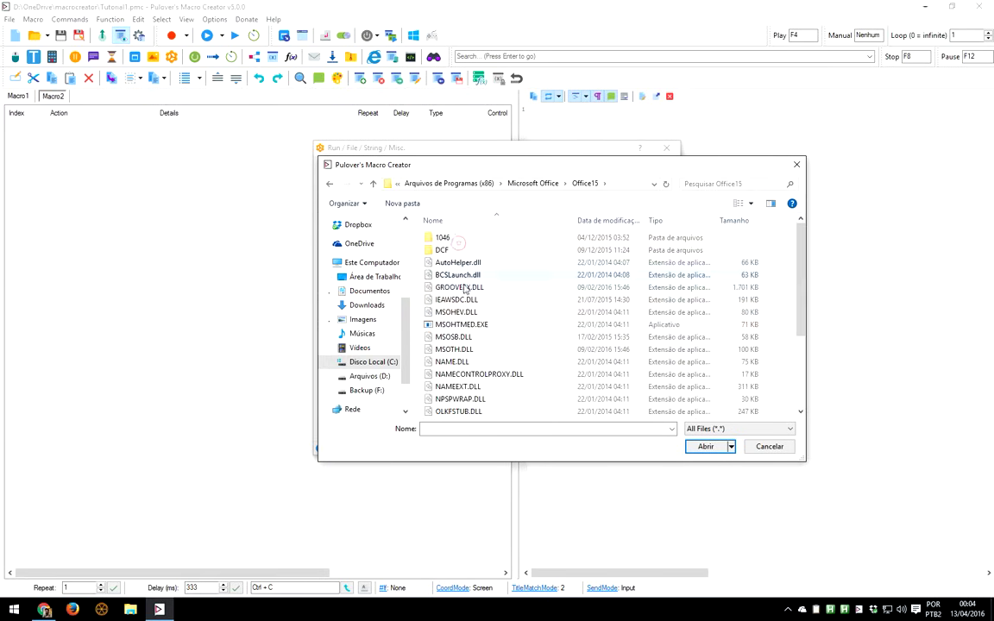
pyautogui.scroll(-3, 470, 337)
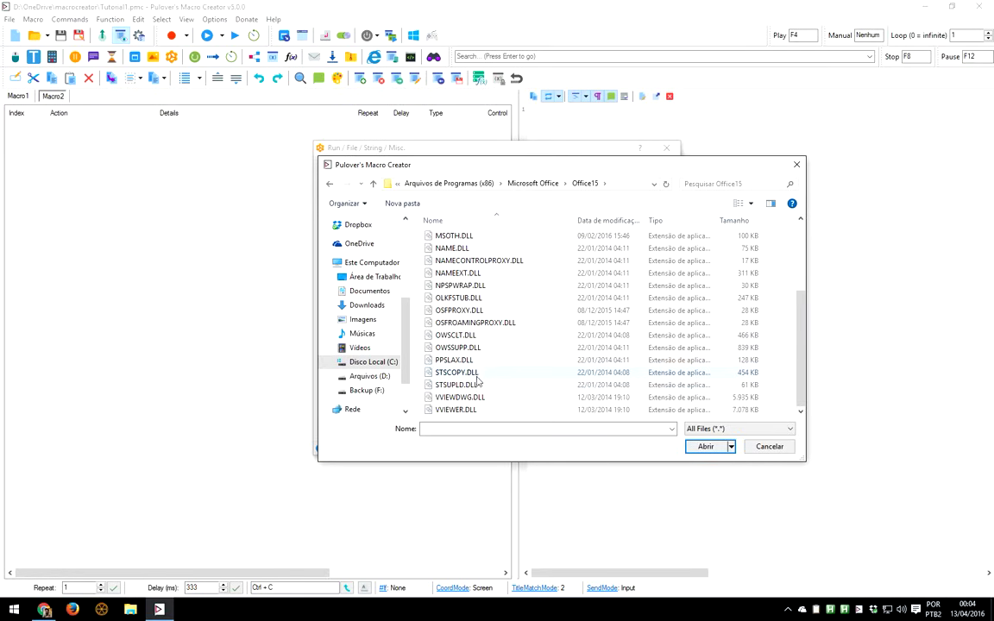
pyautogui.scroll(3, 477, 379)
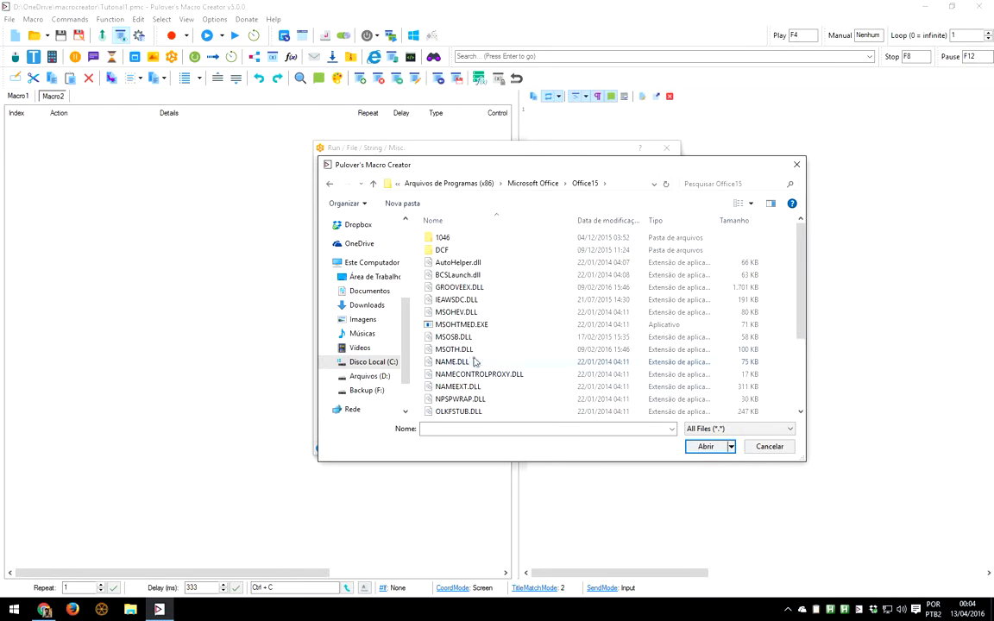
pyautogui.click(435, 184)
pyautogui.click(443, 183)
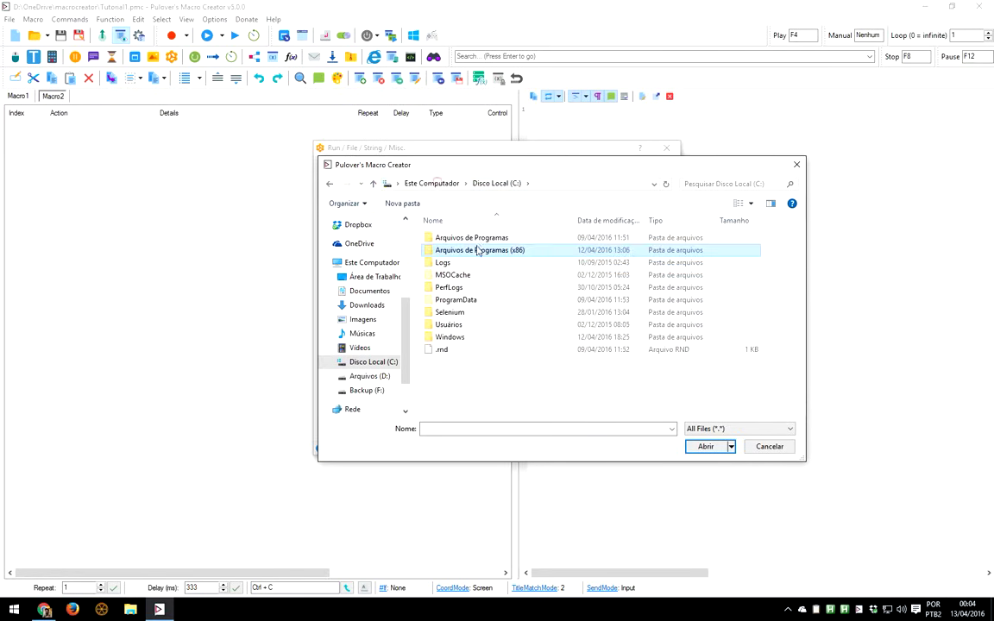
# Choose C:\Program Files\Microsoft Office\Office15\WINWORD.EXE as the Run target and add the command to the second macro
pyautogui.doubleClick(475, 237)
pyautogui.scroll(-1, 481, 363)
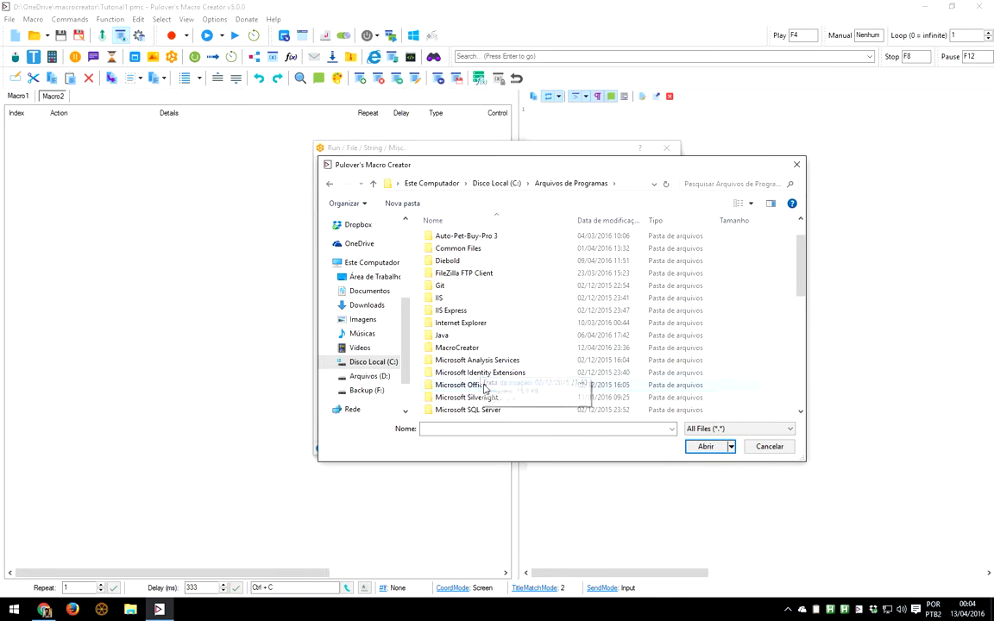
pyautogui.doubleClick(482, 386)
pyautogui.doubleClick(462, 253)
pyautogui.scroll(-1, 478, 322)
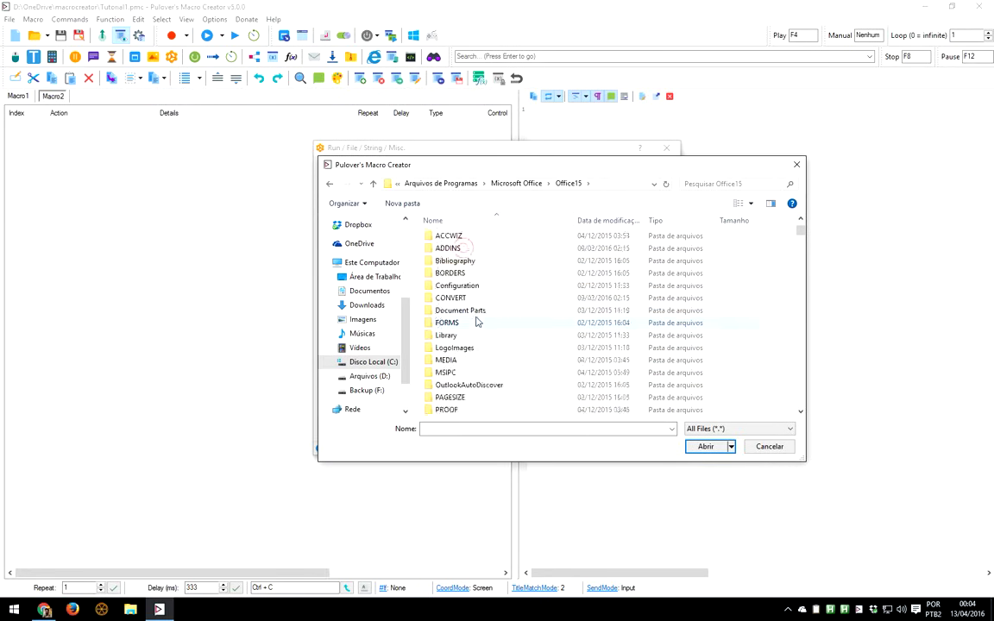
pyautogui.scroll(-15, 478, 322)
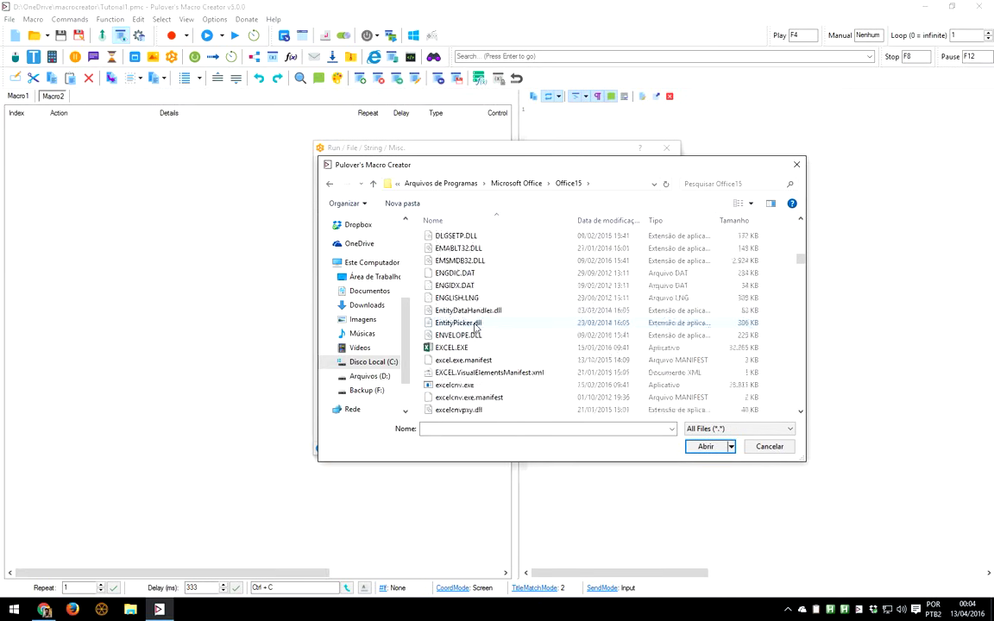
pyautogui.scroll(-4, 475, 327)
pyautogui.press('w')
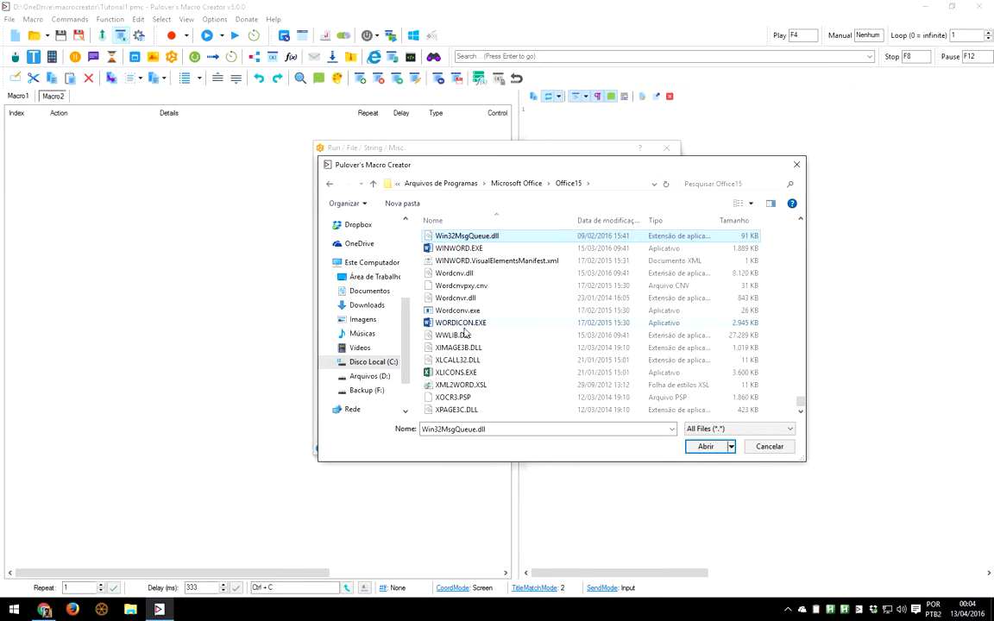
pyautogui.click(469, 250)
pyautogui.click(707, 447)
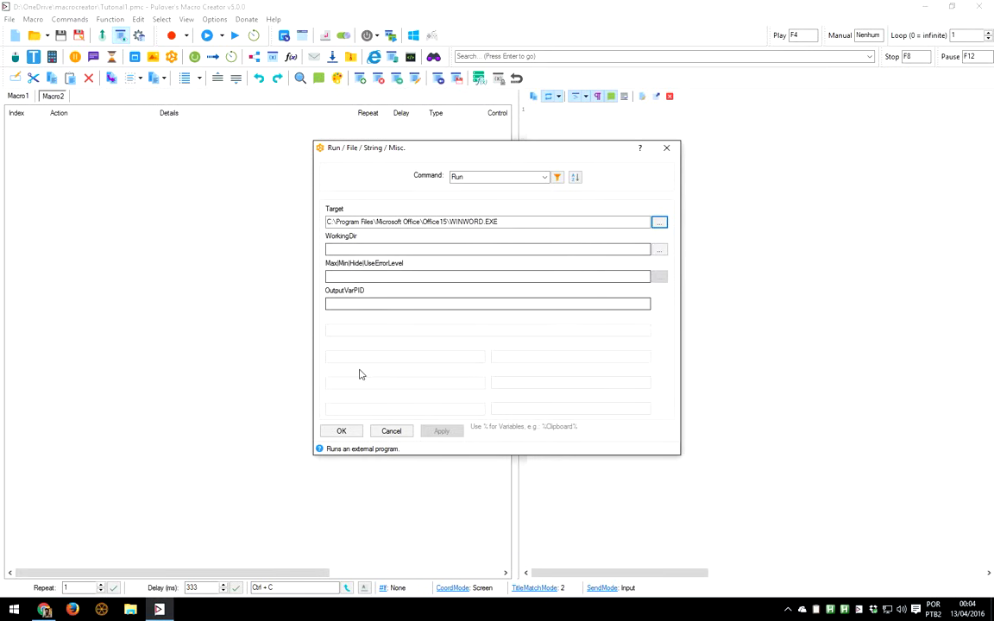
pyautogui.click(341, 432)
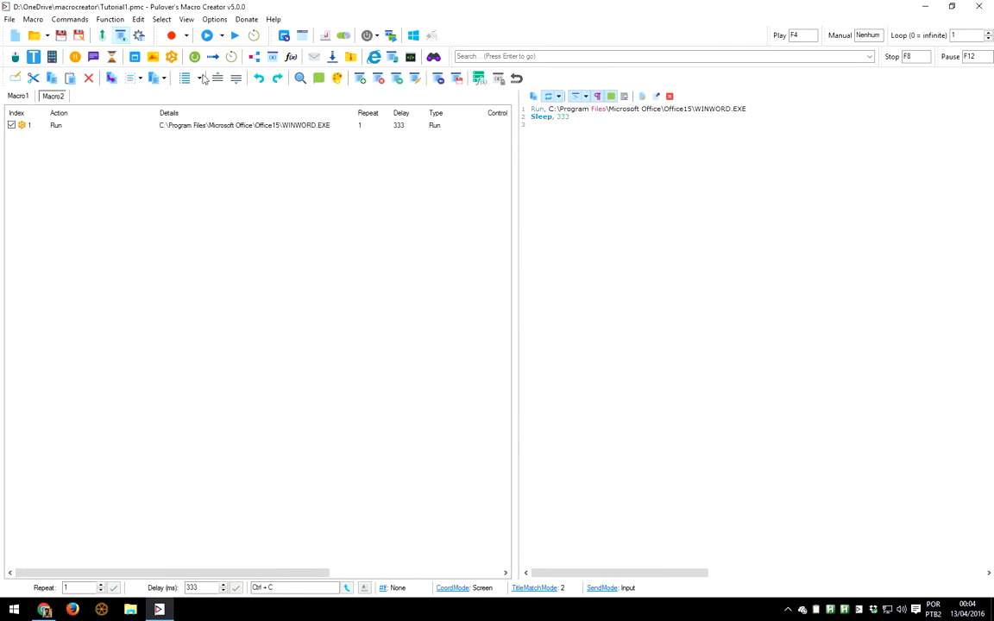
# Play the second macro to launch Word, and add a left Move And Click at 510, 250 on Word's blank document template
pyautogui.click(209, 36)
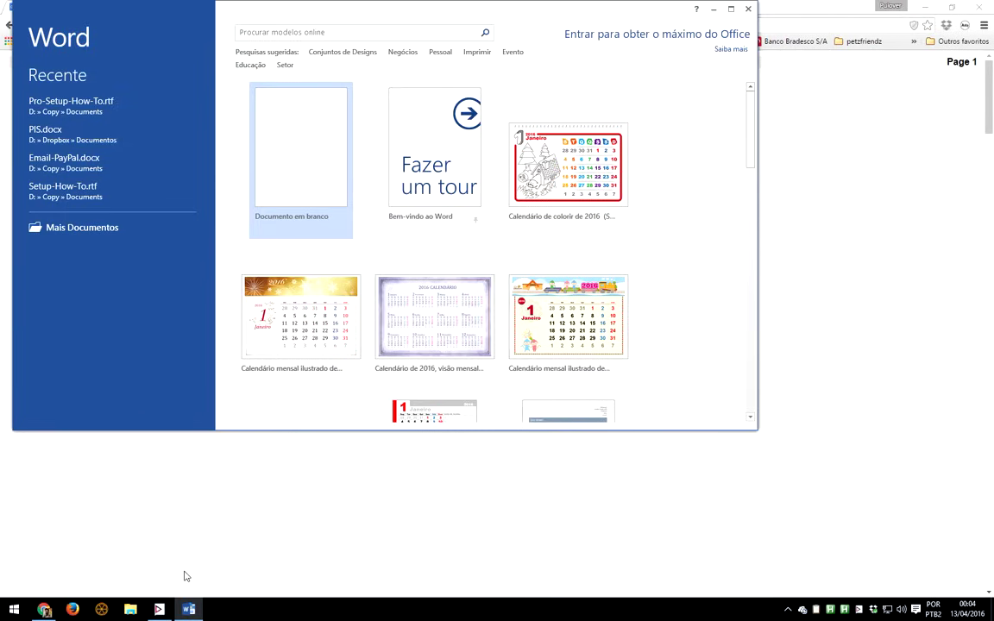
pyautogui.click(160, 610)
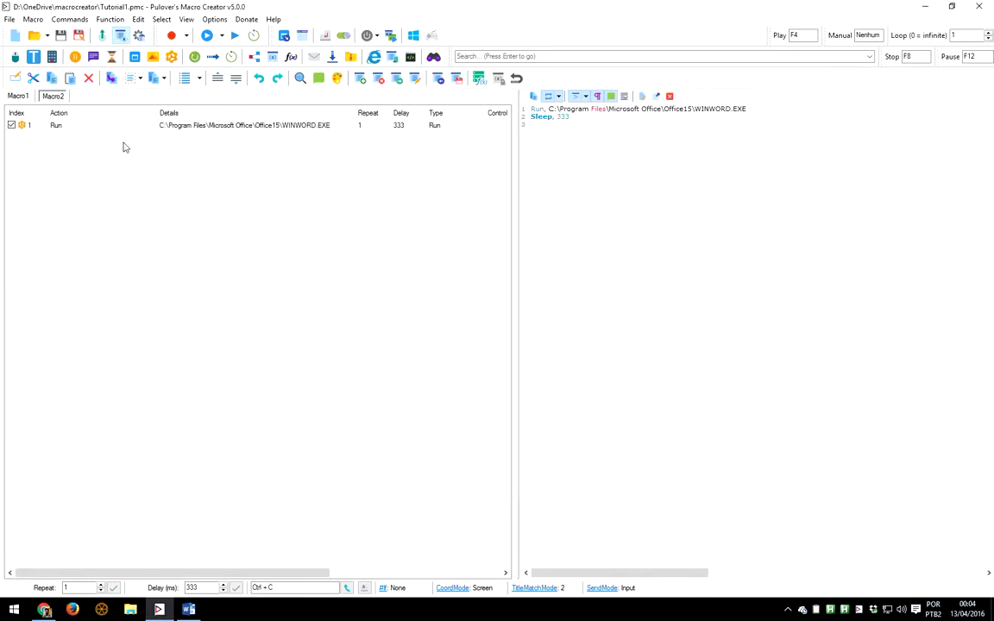
pyautogui.click(16, 58)
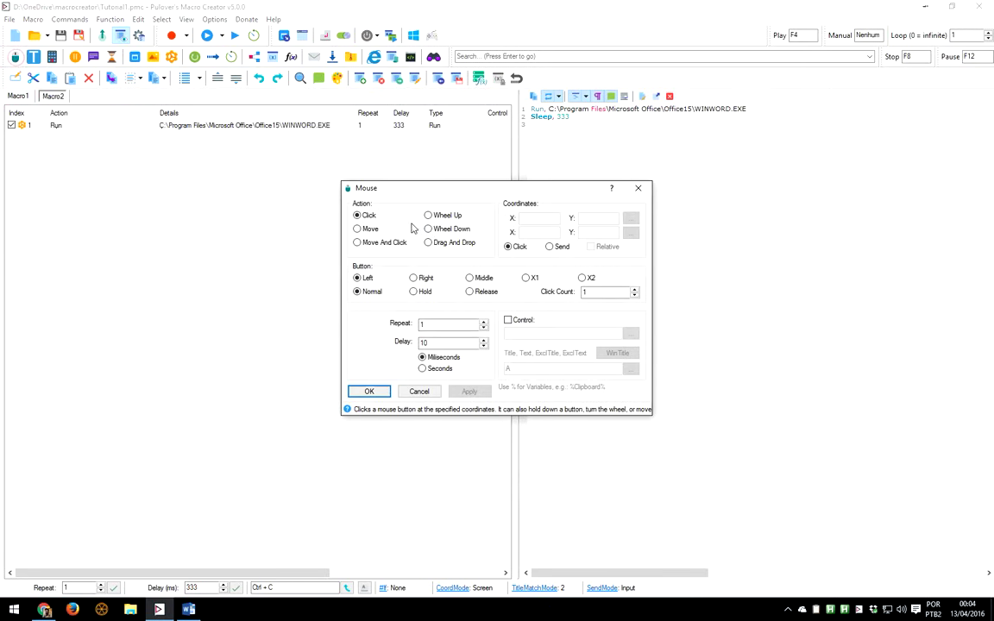
pyautogui.click(388, 244)
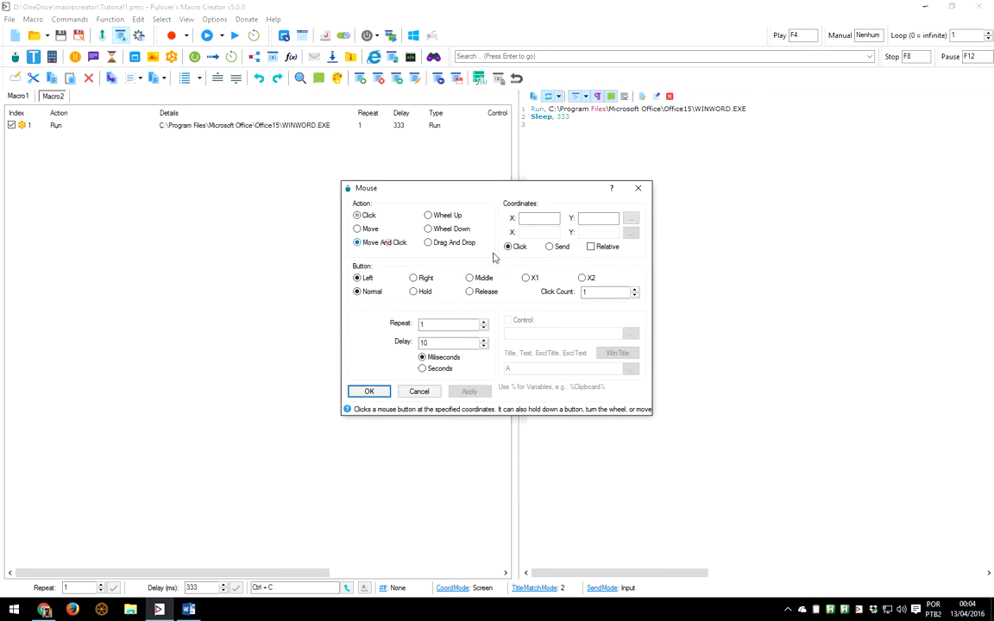
pyautogui.click(631, 218)
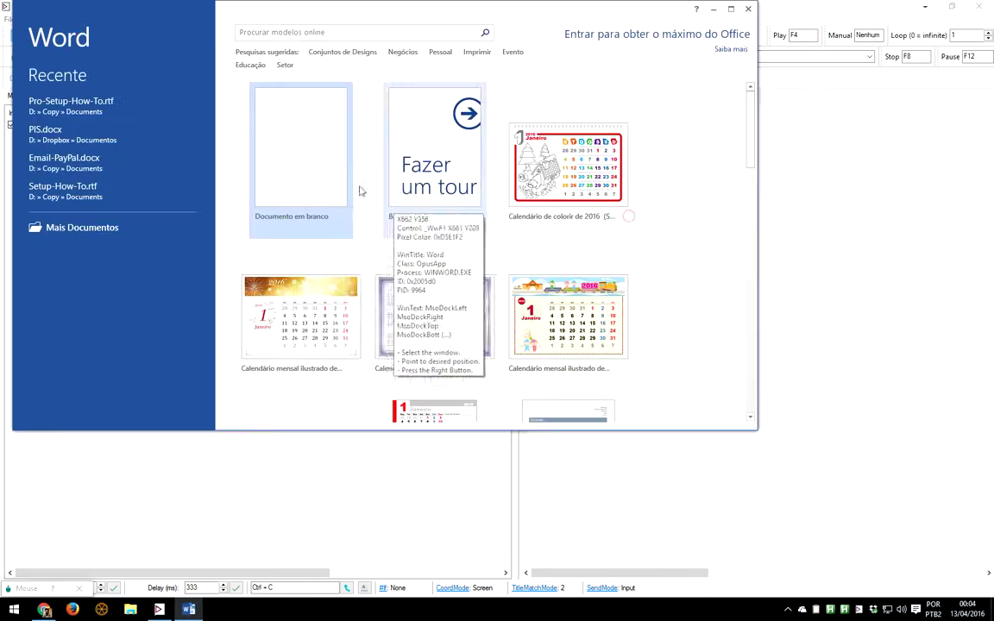
pyautogui.rightClick(302, 149)
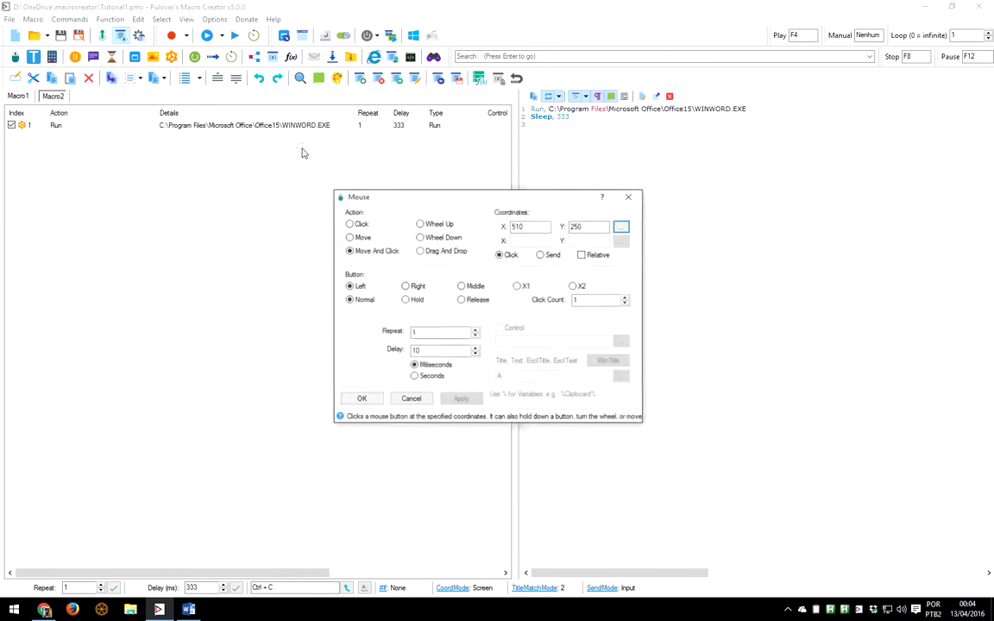
pyautogui.click(369, 393)
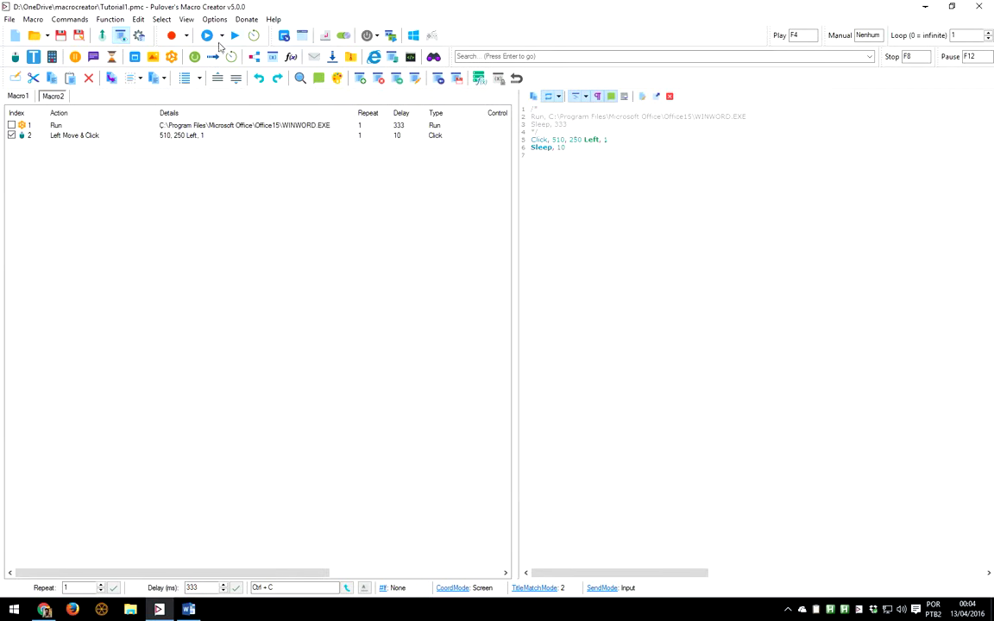
# Test the macro with its Run row disabled to create a blank Word document, and bring up Word's Open page
pyautogui.click(207, 38)
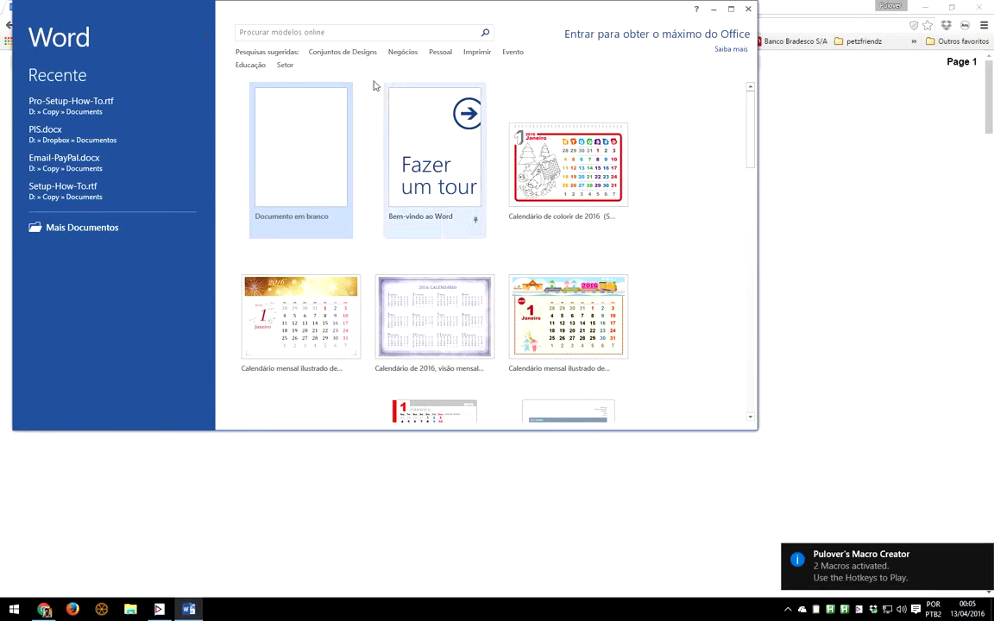
pyautogui.click(303, 154)
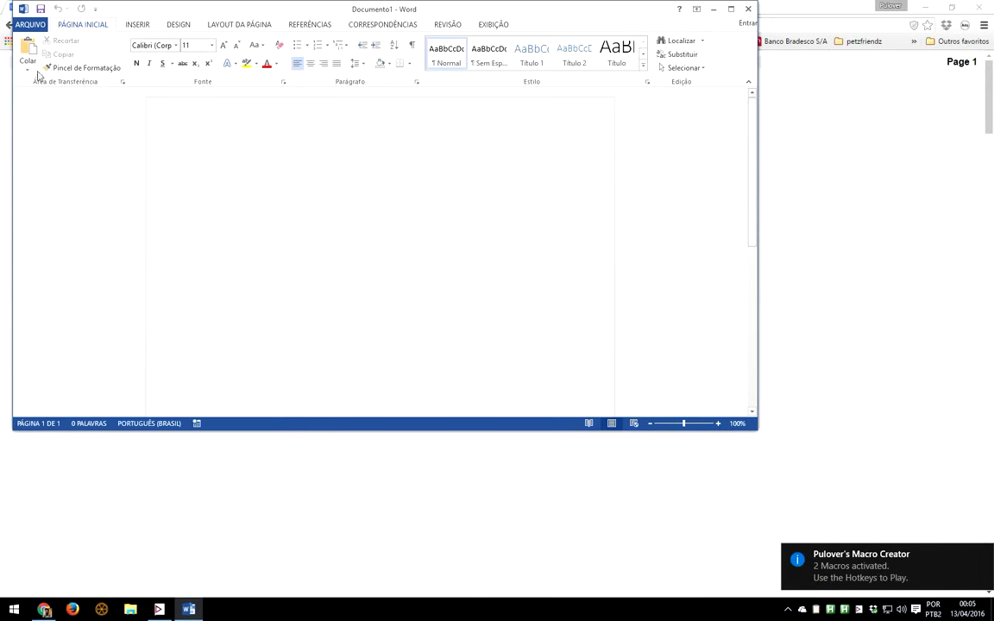
pyautogui.hotkey('ctrl', 'o')
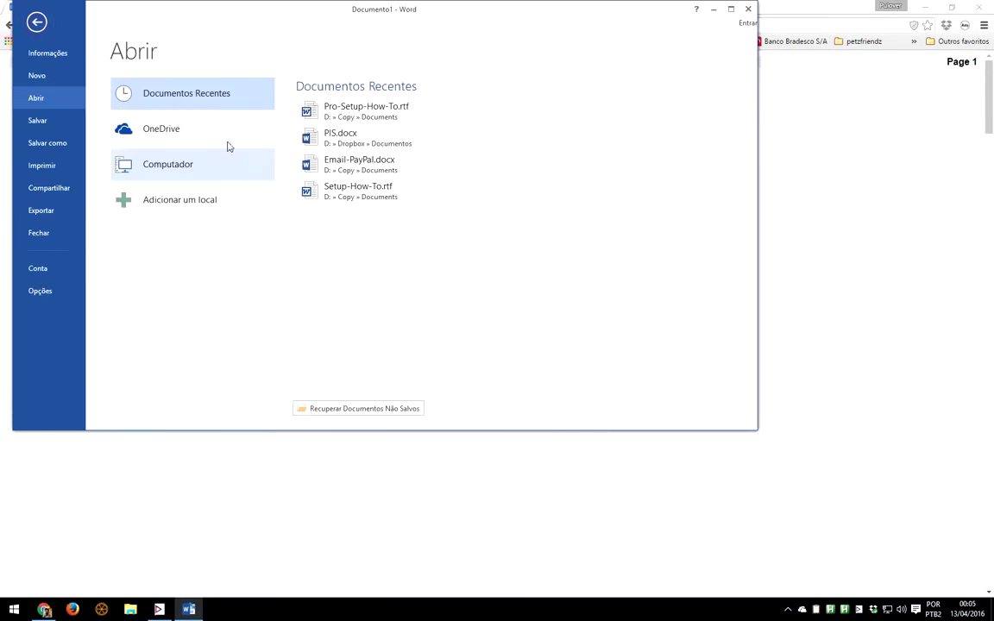
# Leave Word's Open page, close the blank document without saving, and quit Word
pyautogui.click(36, 22)
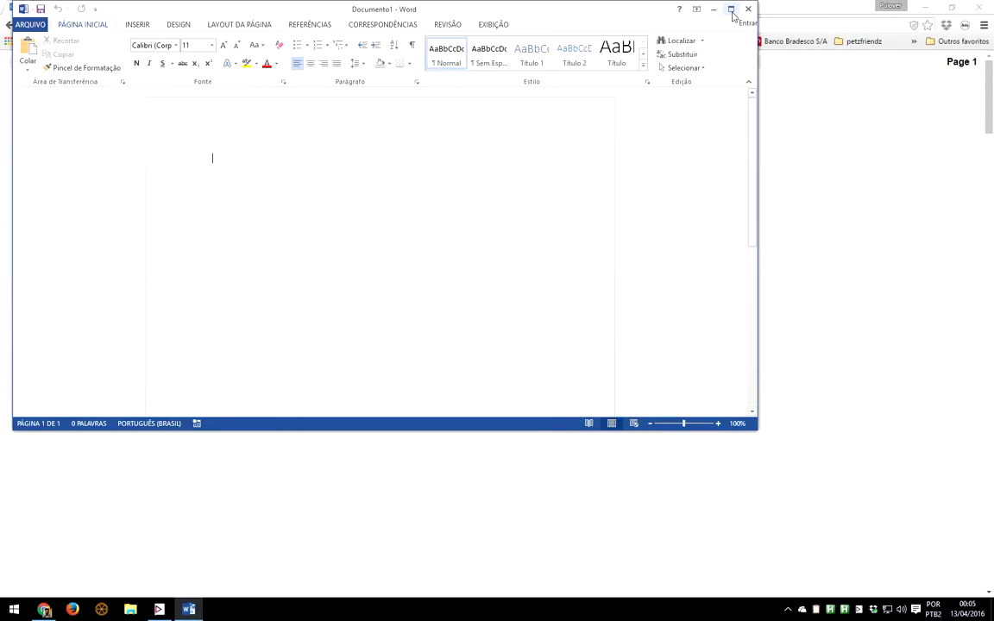
pyautogui.hotkey('ctrl', 'w')
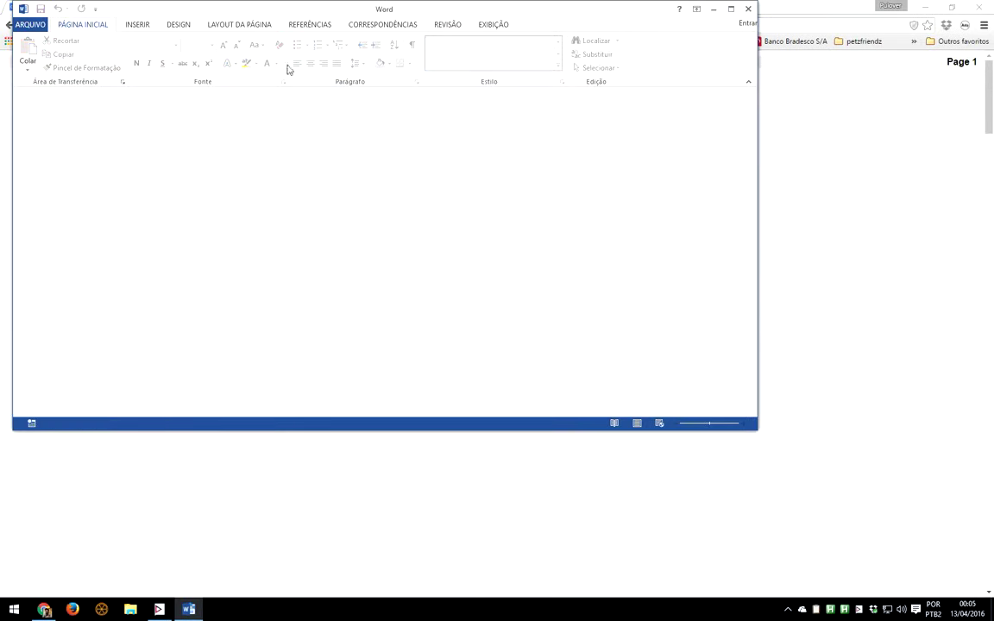
pyautogui.click(30, 28)
pyautogui.click(36, 23)
pyautogui.click(750, 10)
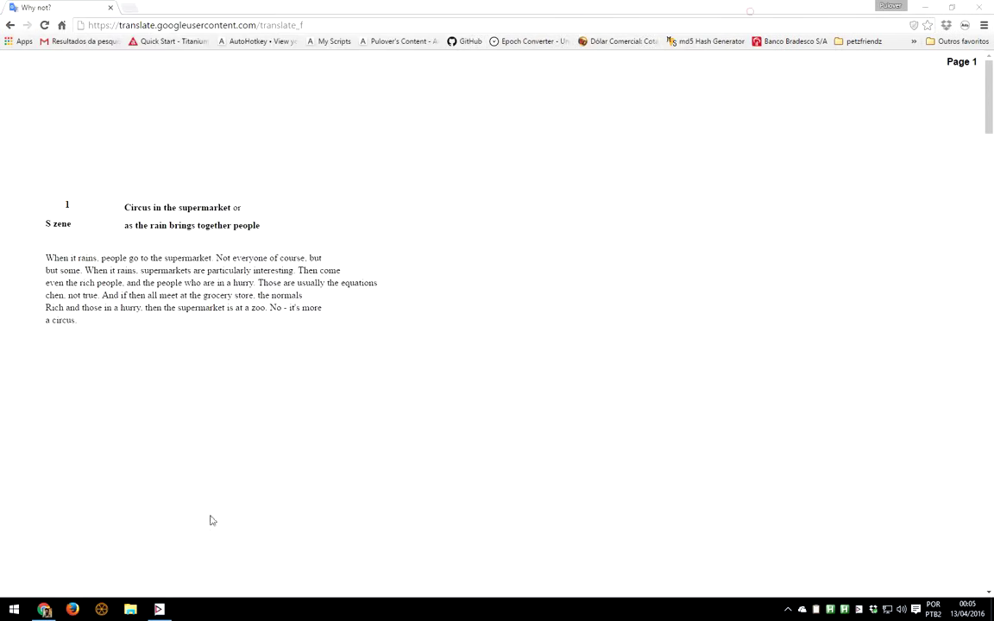
# Re-enable the Run row in the second macro and play the macro to launch Word
pyautogui.click(160, 609)
pyautogui.click(12, 126)
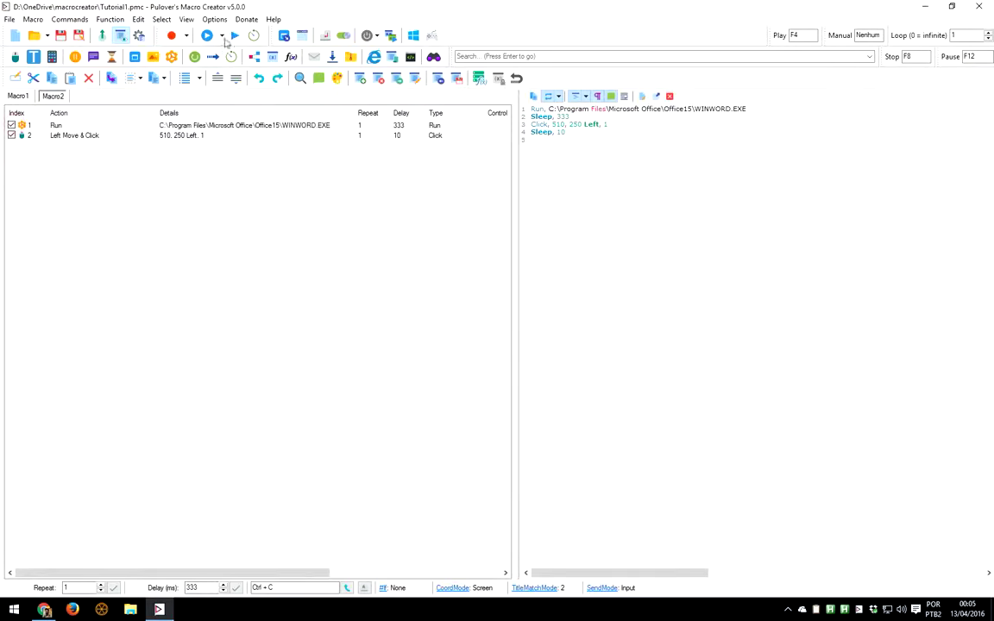
pyautogui.click(208, 35)
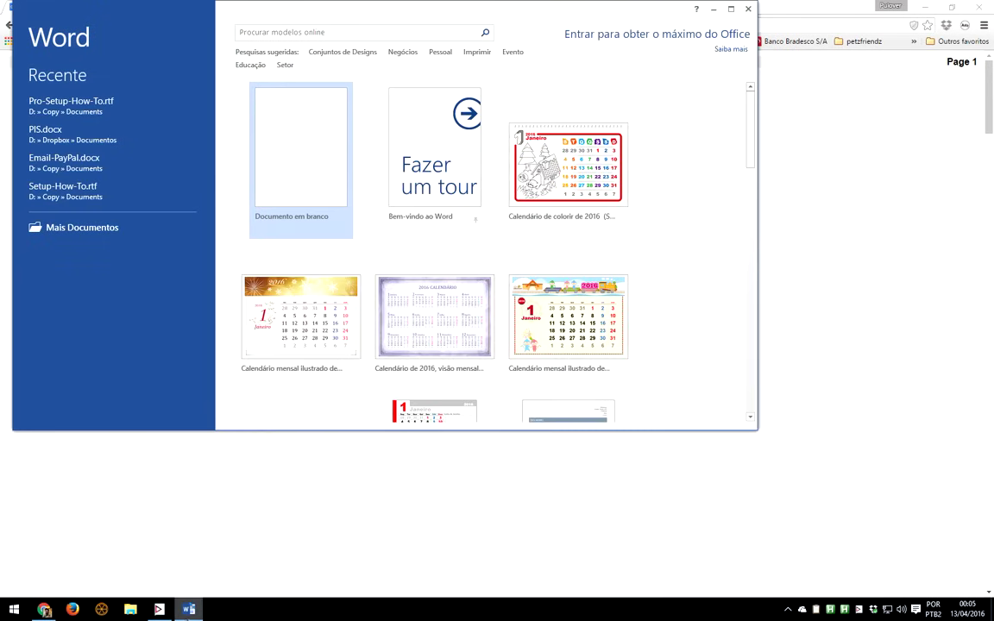
# Start a Window command ahead of the Left Move & Click row and set it to WinWaitActive
pyautogui.click(172, 612)
pyautogui.click(111, 138)
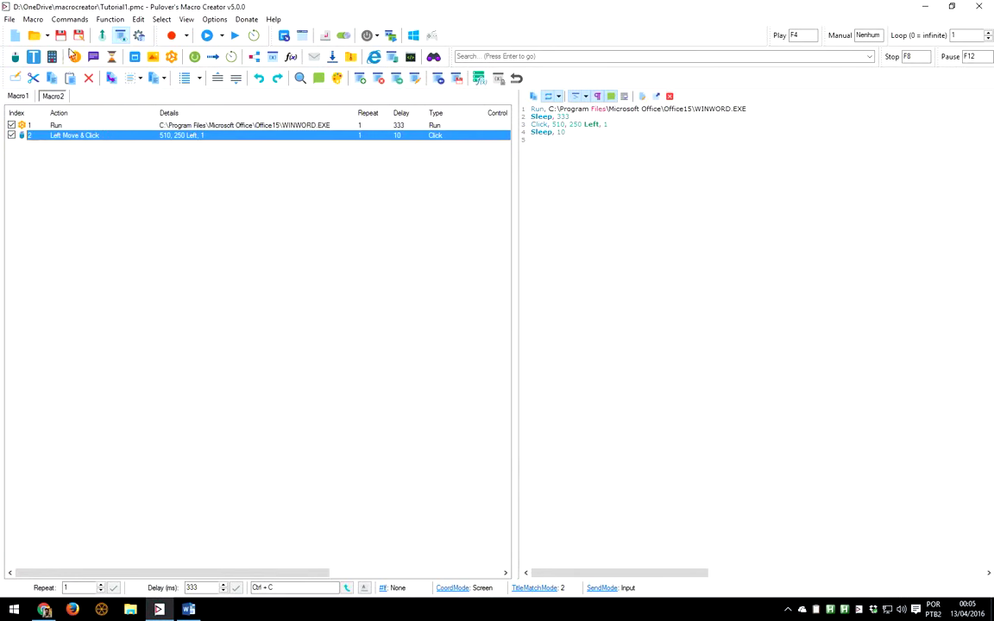
pyautogui.click(94, 57)
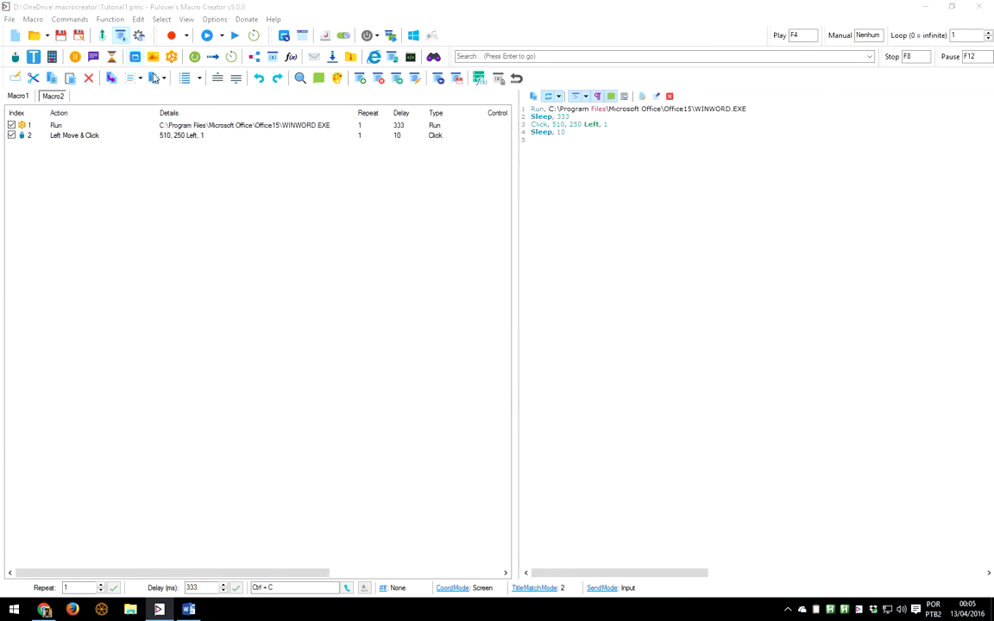
pyautogui.click(424, 225)
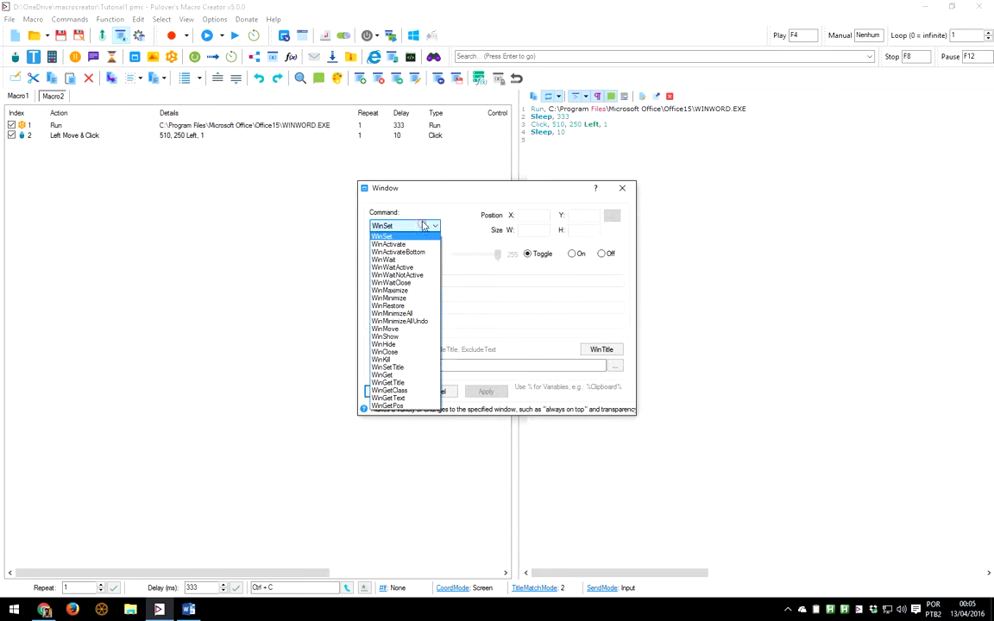
pyautogui.click(411, 269)
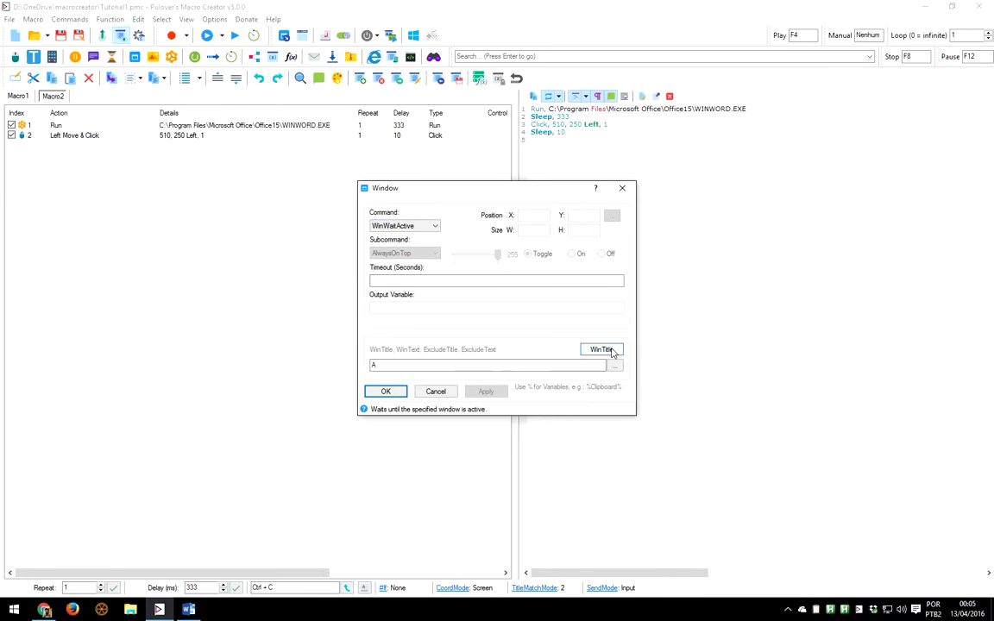
# Identify windows by class, pick the Word window as ahk_class OpusApp, and add the WinWaitActive command to the macro
pyautogui.click(611, 351)
pyautogui.click(608, 378)
pyautogui.click(605, 350)
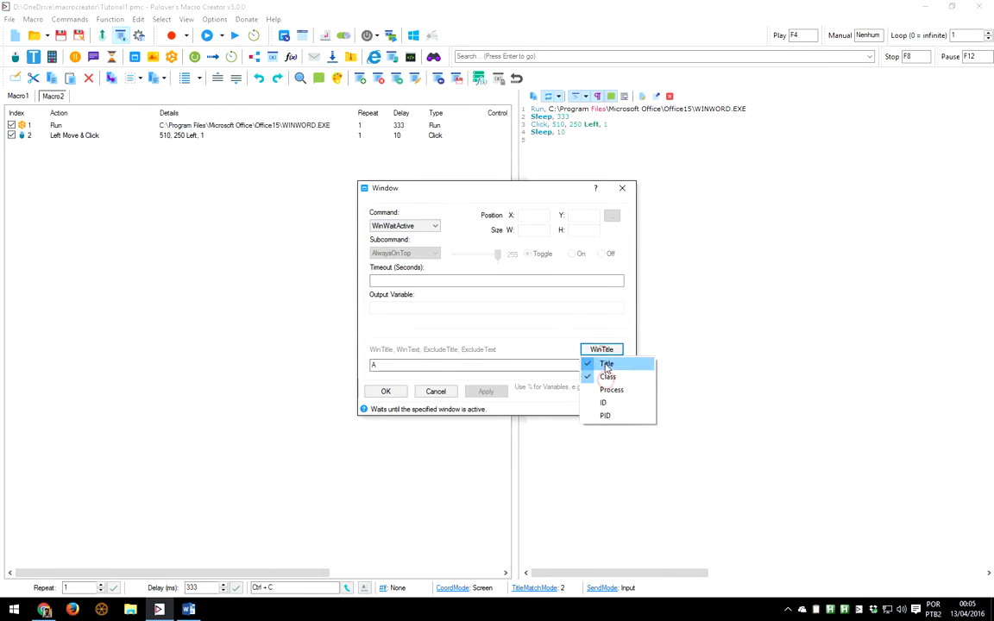
pyautogui.click(603, 350)
pyautogui.click(603, 350)
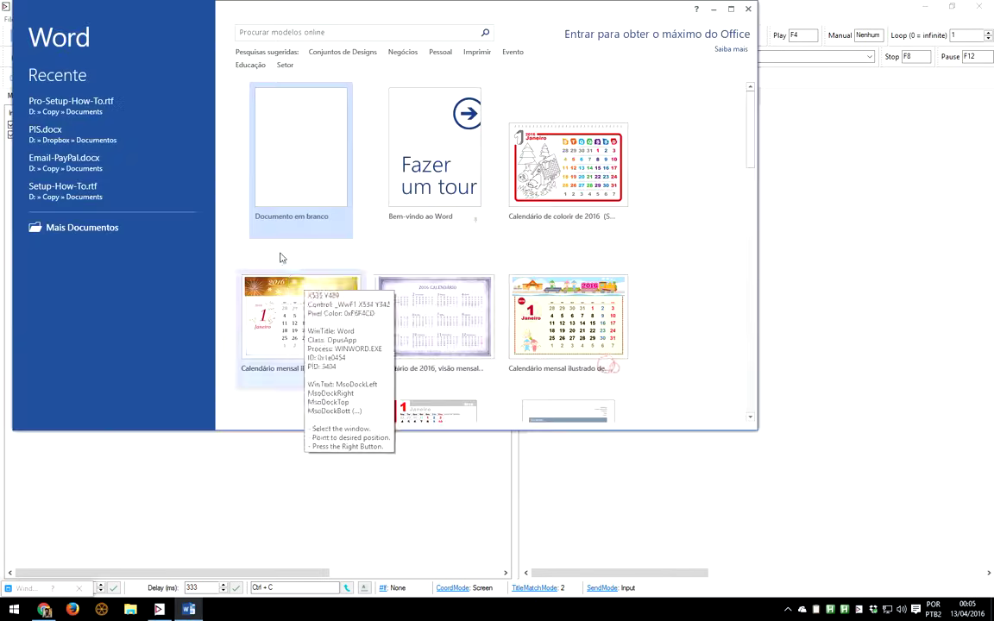
pyautogui.rightClick(372, 251)
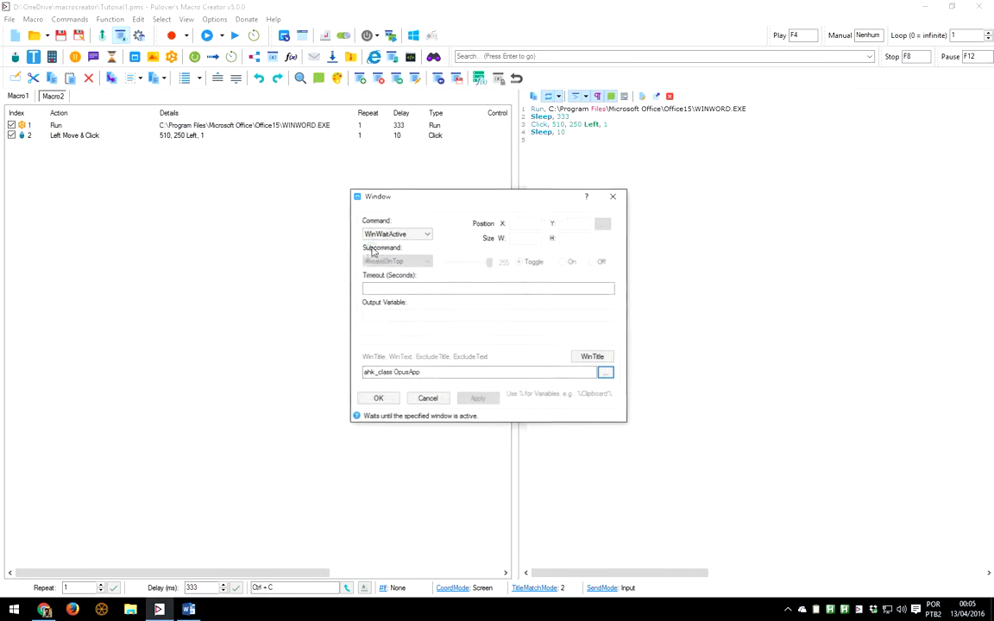
pyautogui.click(386, 392)
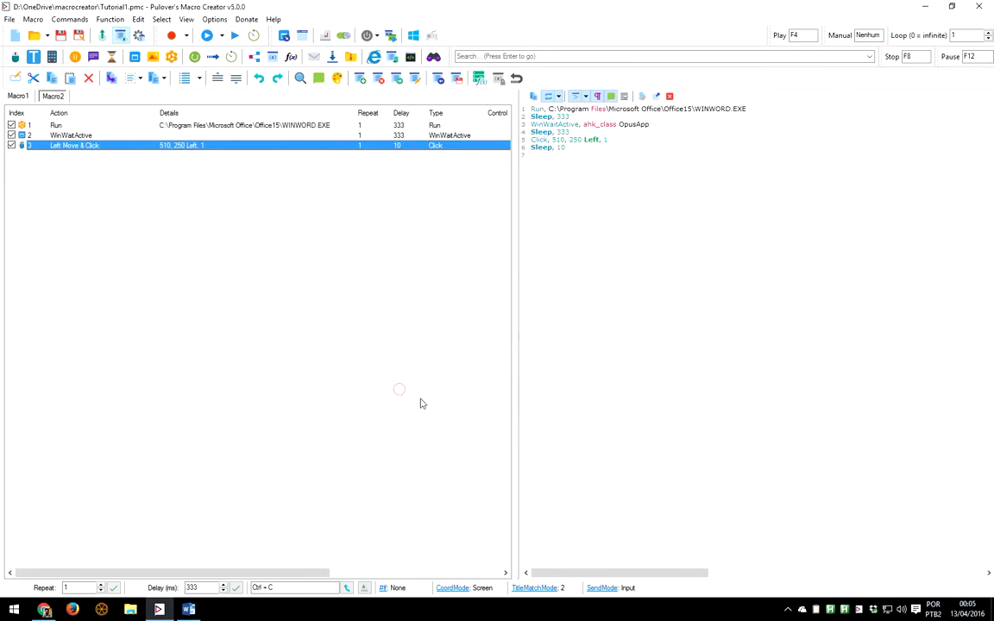
# Close Word, test the second macro with the WinWaitActive command, and close the resulting blank document
pyautogui.click(188, 610)
pyautogui.click(748, 9)
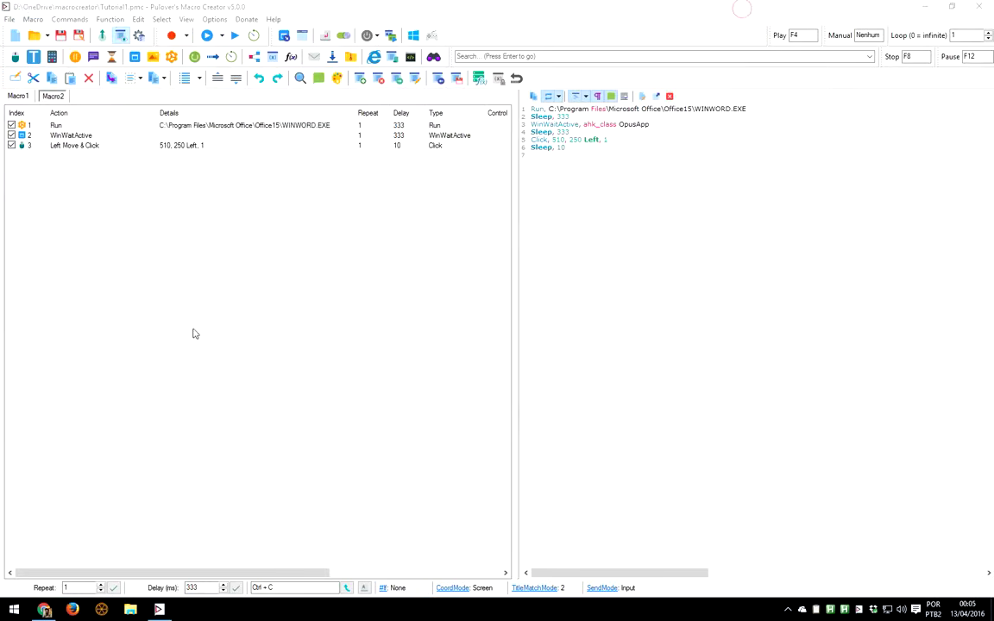
pyautogui.click(193, 329)
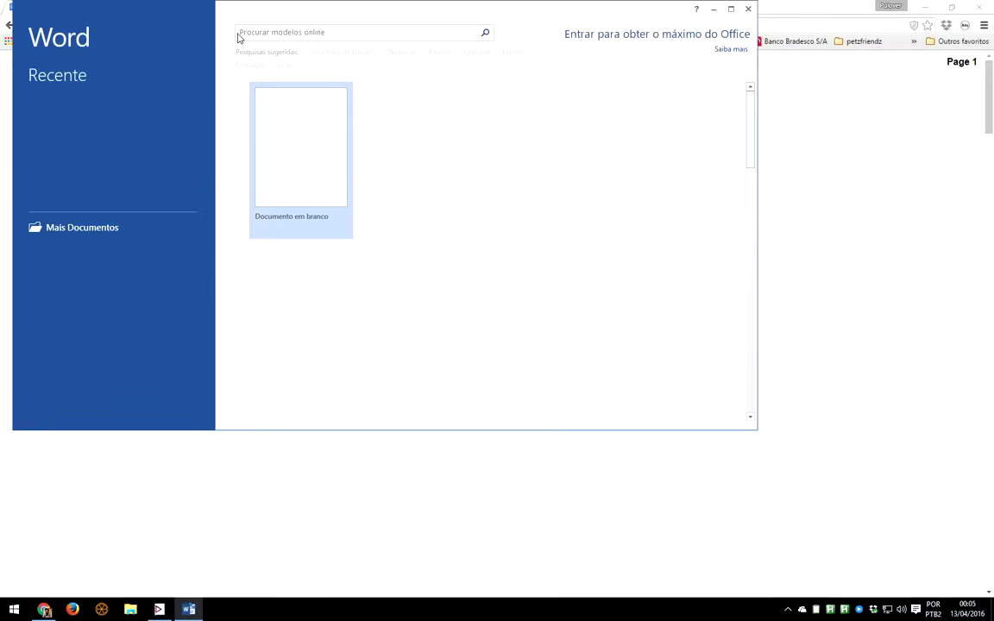
pyautogui.click(301, 152)
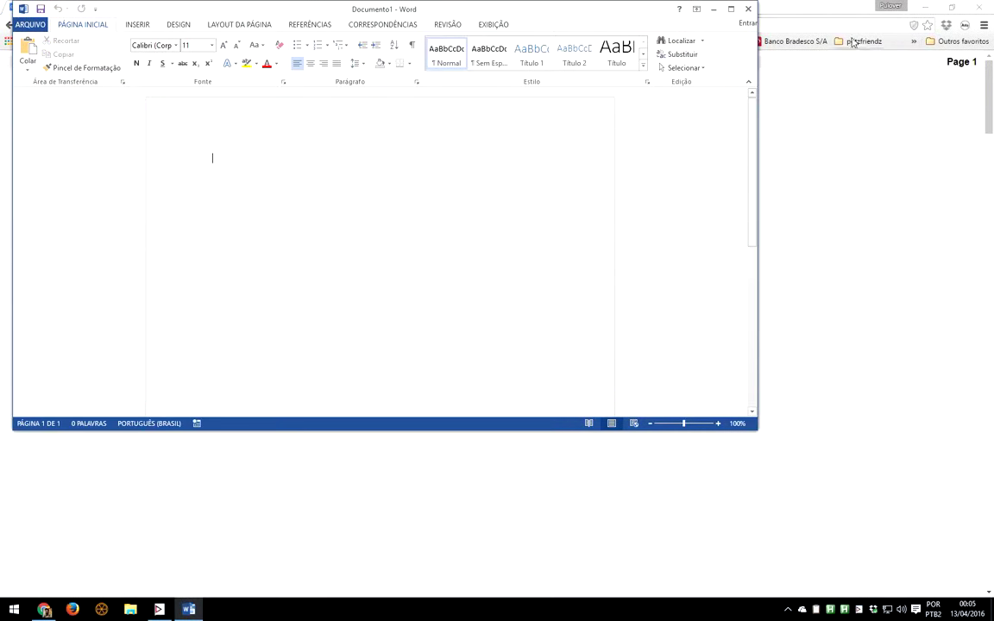
pyautogui.click(746, 8)
pyautogui.click(162, 609)
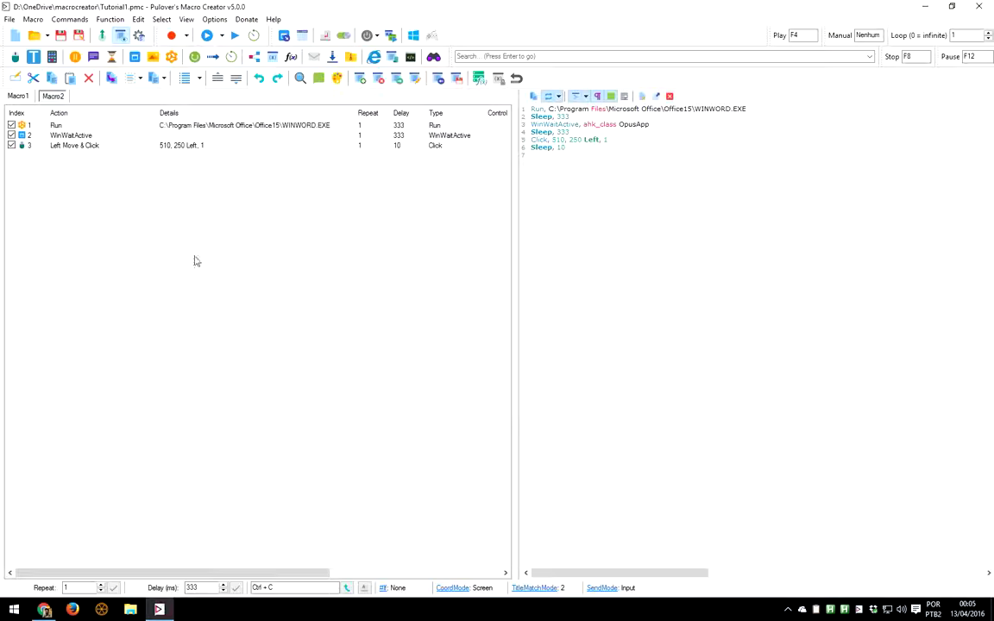
# Play the second macro again to create a blank Word document, and return to the macro editor
pyautogui.click(205, 35)
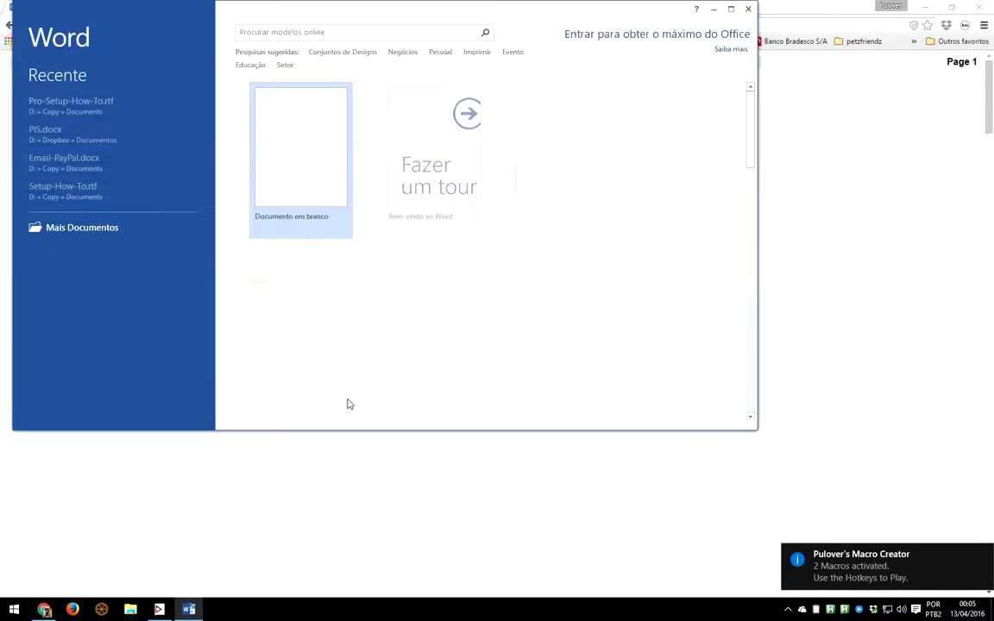
pyautogui.click(302, 149)
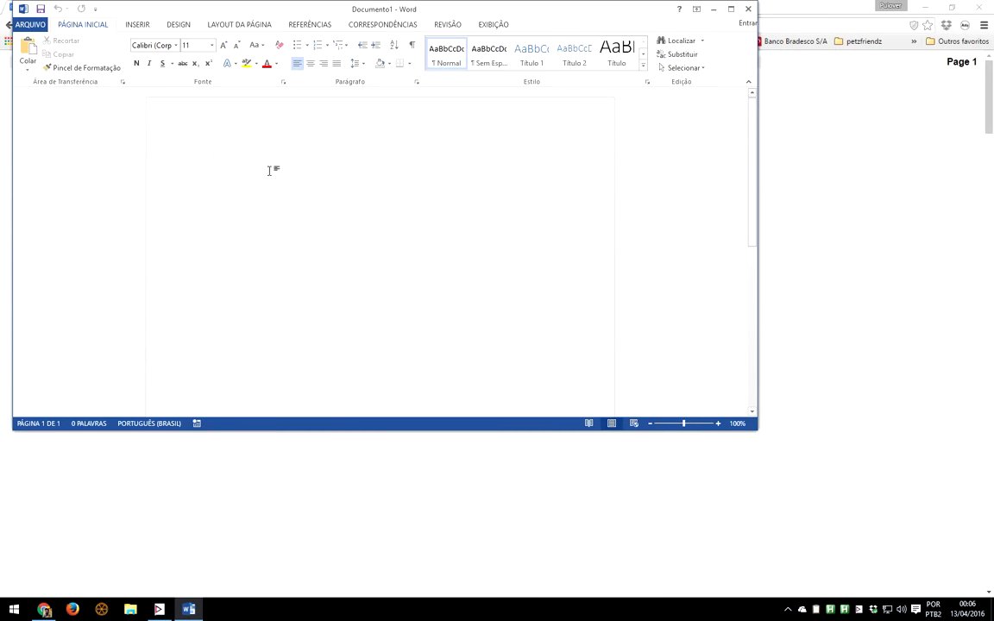
pyautogui.click(193, 614)
pyautogui.click(182, 614)
pyautogui.click(168, 615)
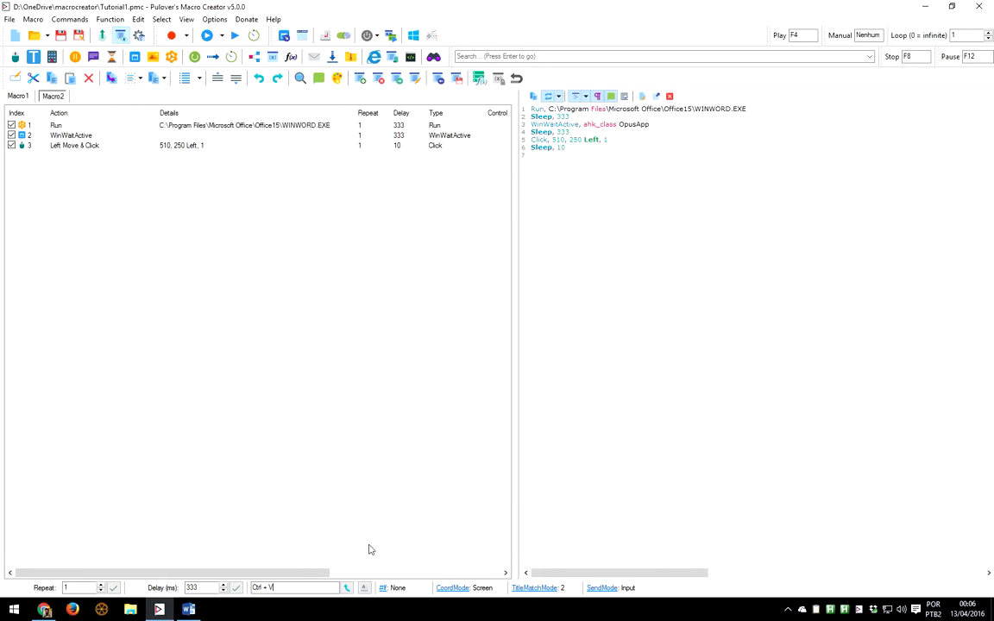
# Add a Ctrl+V keystroke to the end of the second macro and insert a 1000 ms pause before it
pyautogui.click(347, 587)
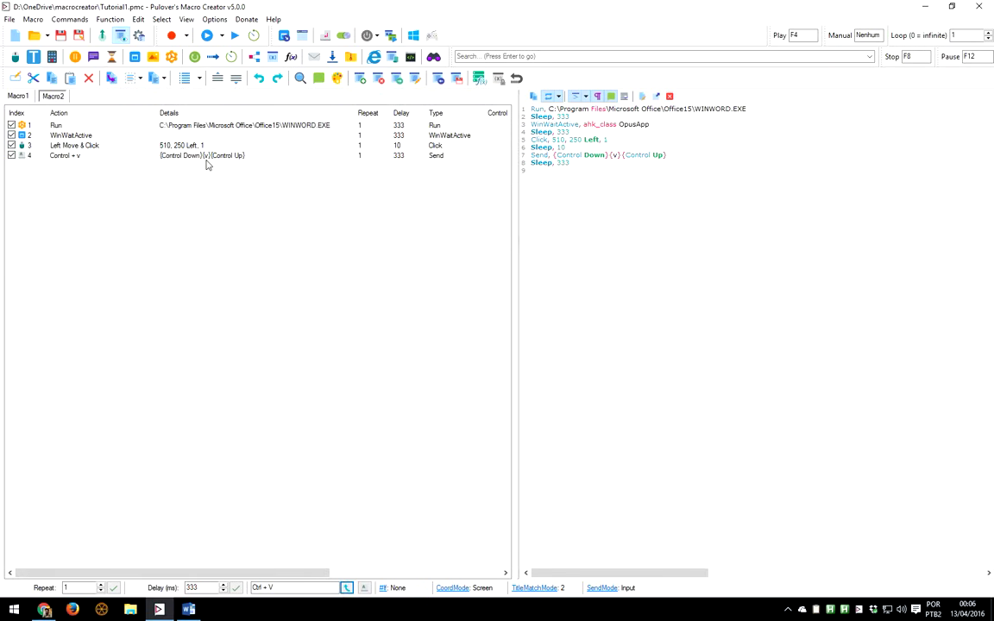
pyautogui.click(190, 155)
pyautogui.click(75, 56)
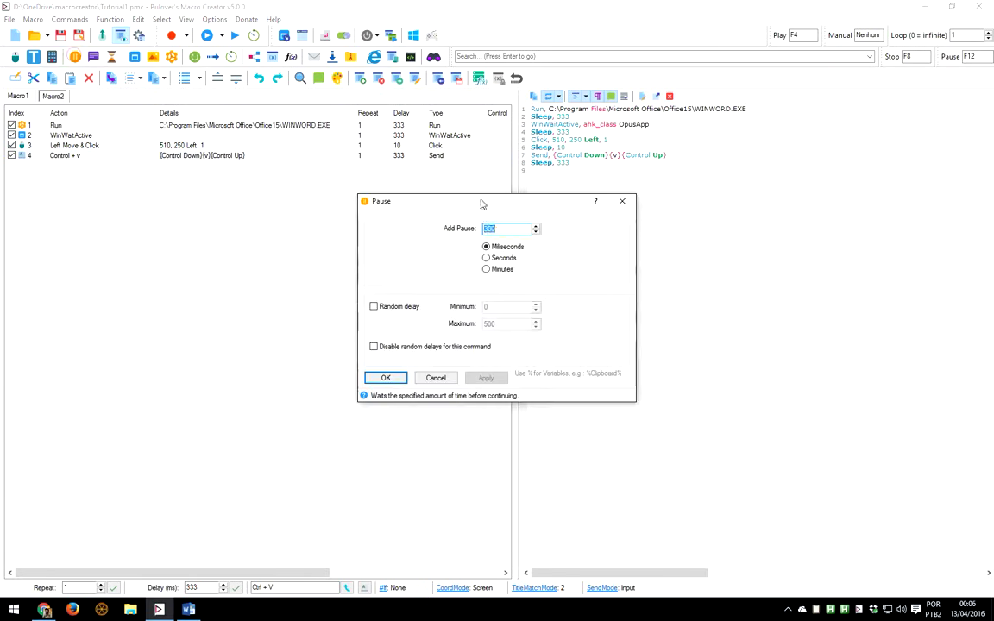
pyautogui.write('1000')
pyautogui.click(399, 383)
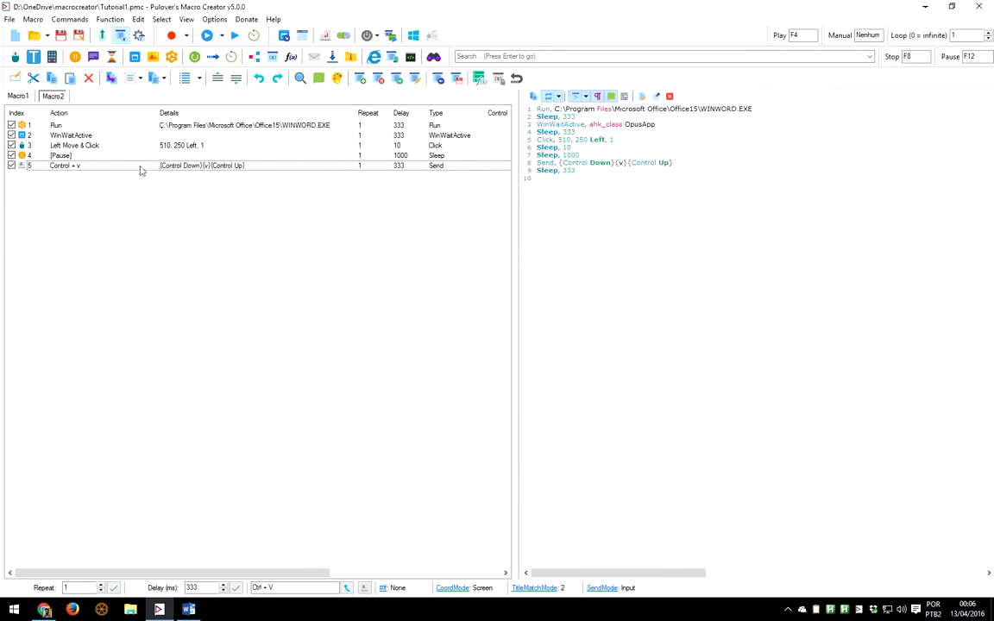
# Try pasting the copied translation into the blank Word document, and undo the paste
pyautogui.click(190, 608)
pyautogui.hotkey('ctrl', 'v')
pyautogui.scroll(-5, 368, 324)
pyautogui.hotkey('ctrl', 'z')
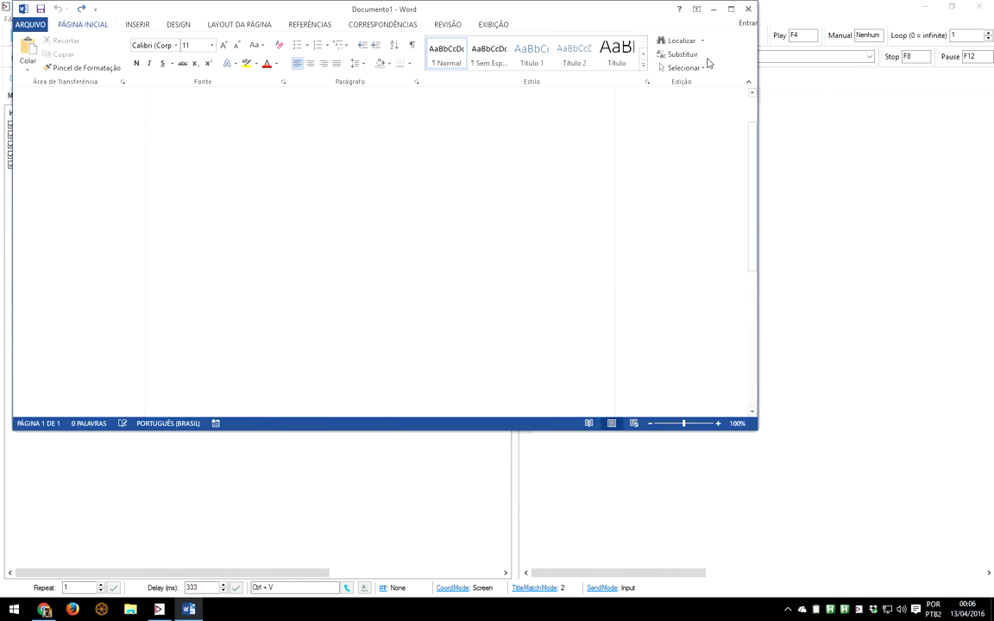
# Close Word, play the second macro to paste the translation into a blank document, and go to the document's beginning
pyautogui.click(747, 9)
pyautogui.press('F4')
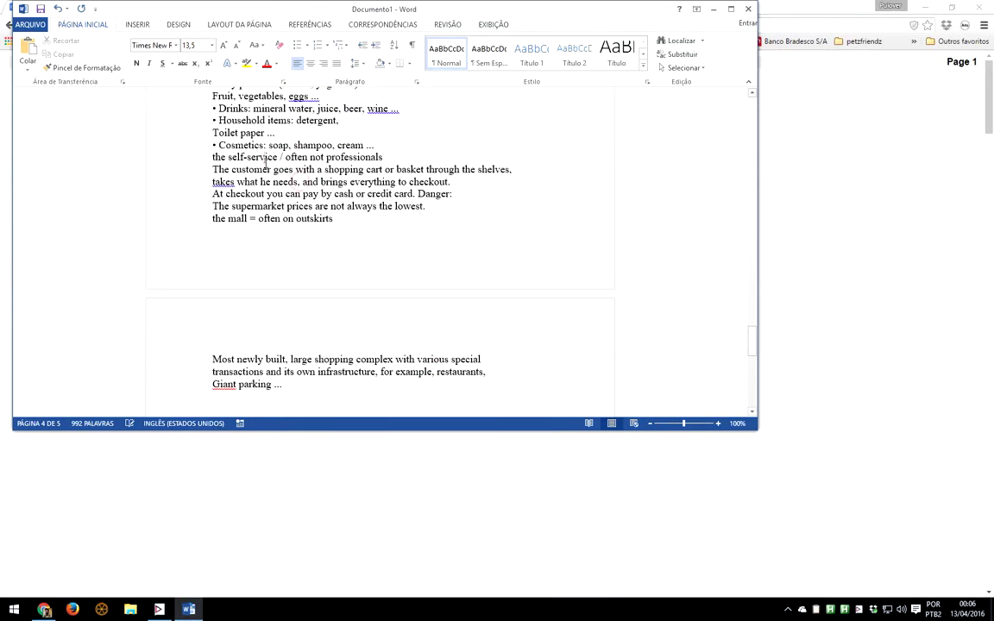
pyautogui.click(138, 45)
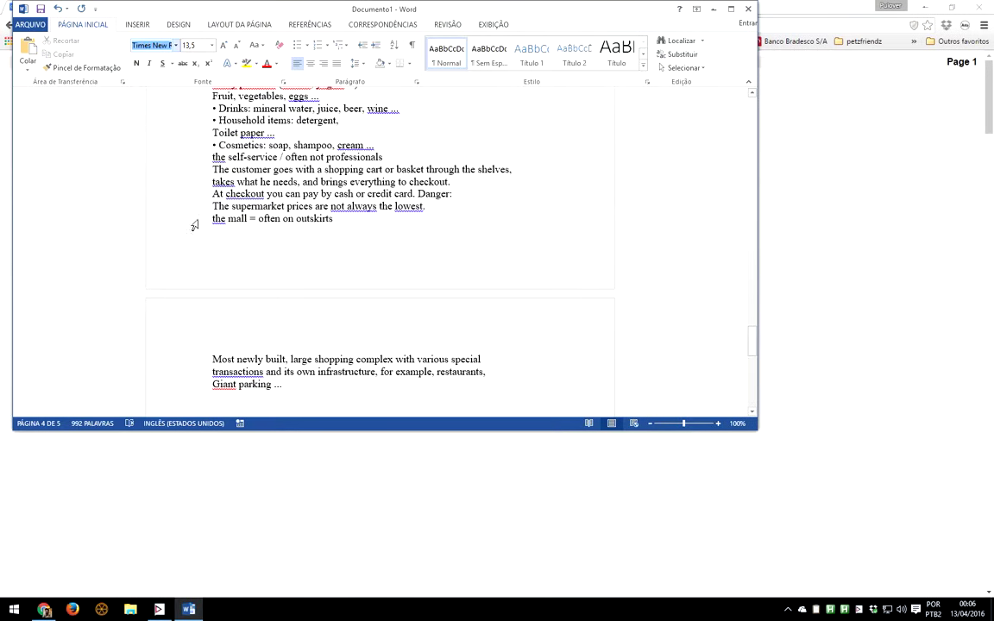
pyautogui.press('Escape')
pyautogui.hotkey('ctrl', 'Home')
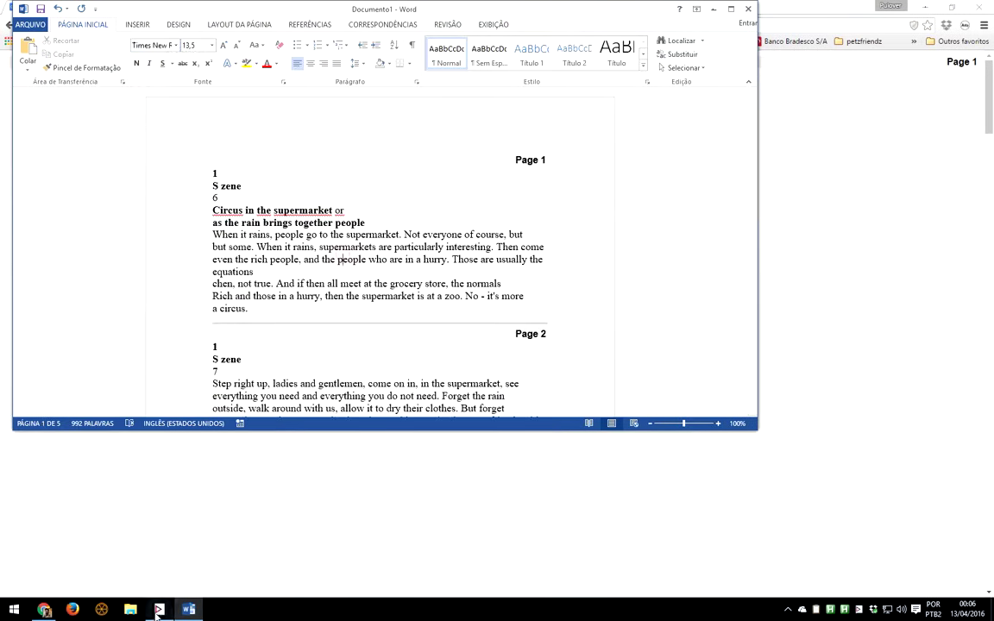
# Add a Ctrl+Home keystroke to the second macro and set the delay of both keystroke rows to 0
pyautogui.click(159, 610)
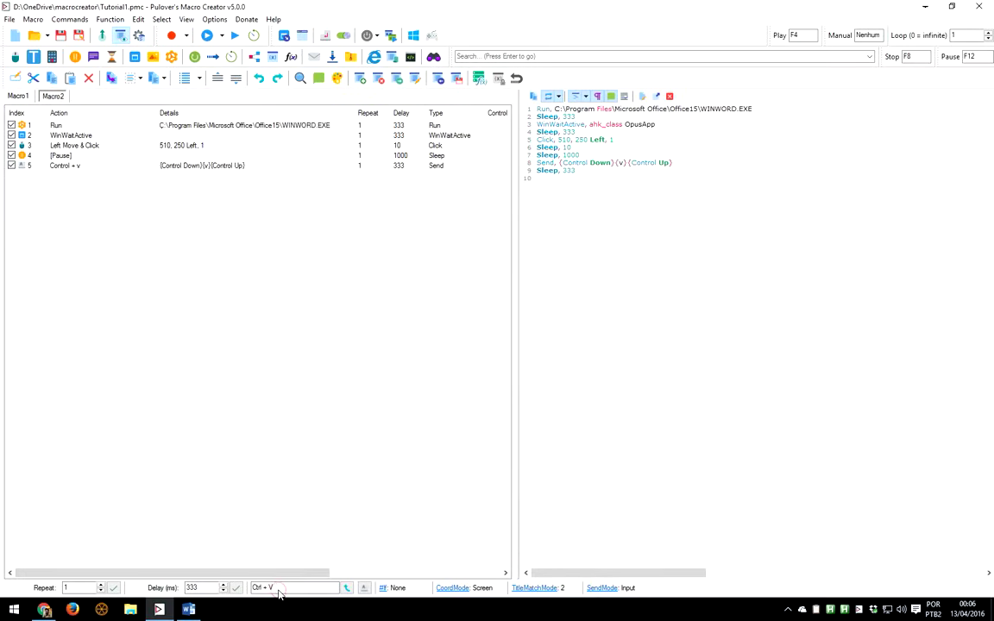
pyautogui.click(347, 587)
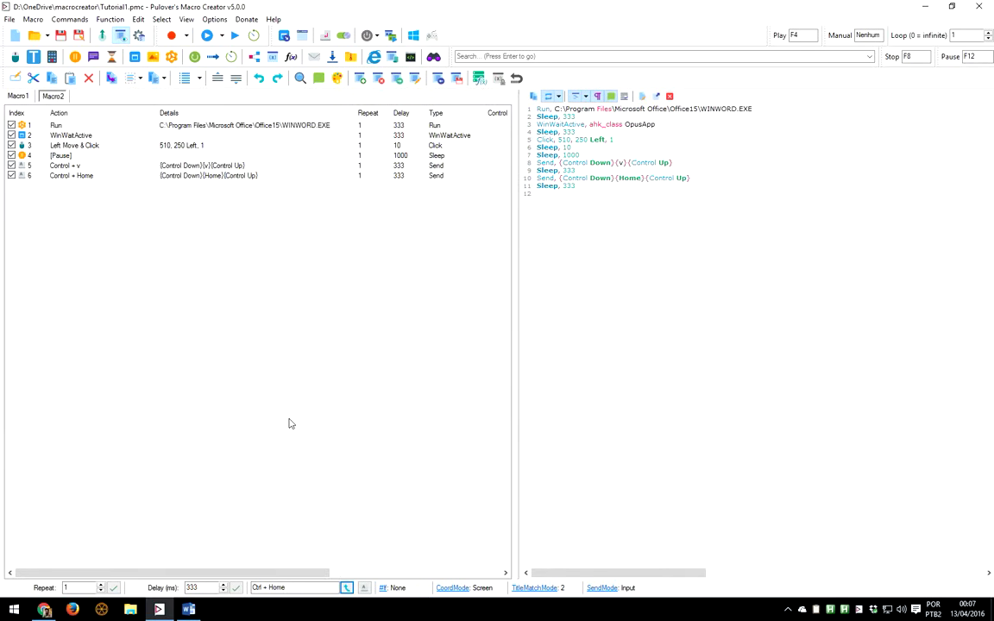
pyautogui.doubleClick(202, 587)
pyautogui.doubleClick(203, 588)
pyautogui.moveTo(238, 208); pyautogui.dragTo(229, 168)
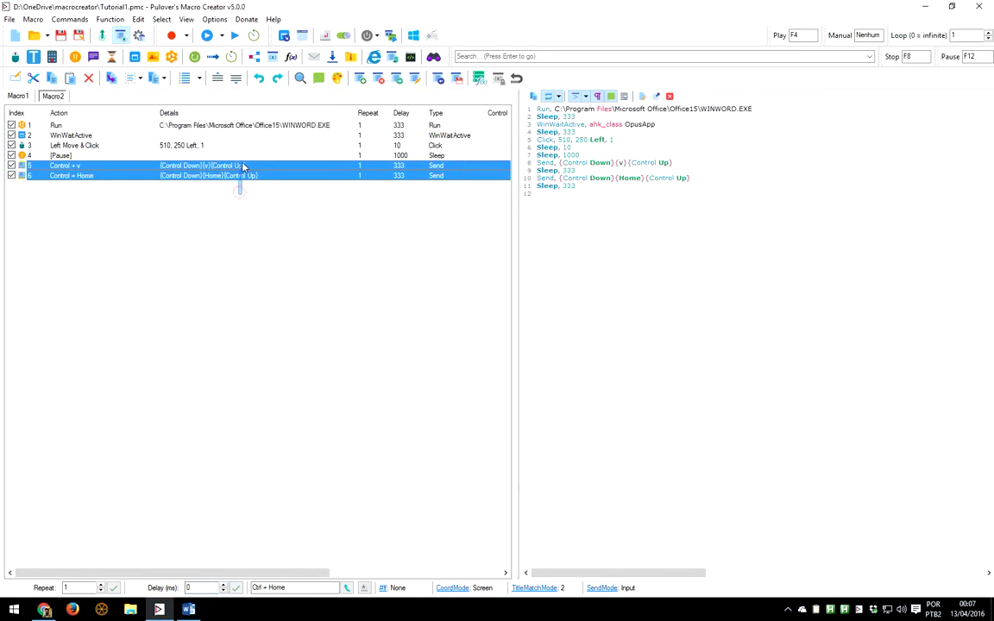
pyautogui.click(235, 588)
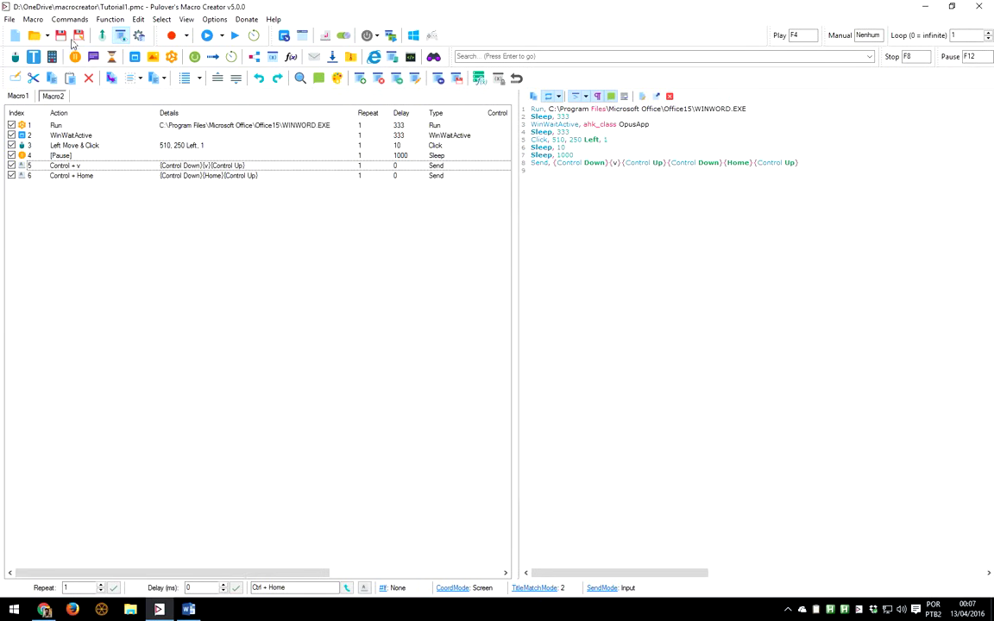
# Save the macro file and inspect the font name box in the Word document
pyautogui.click(62, 35)
pyautogui.click(188, 610)
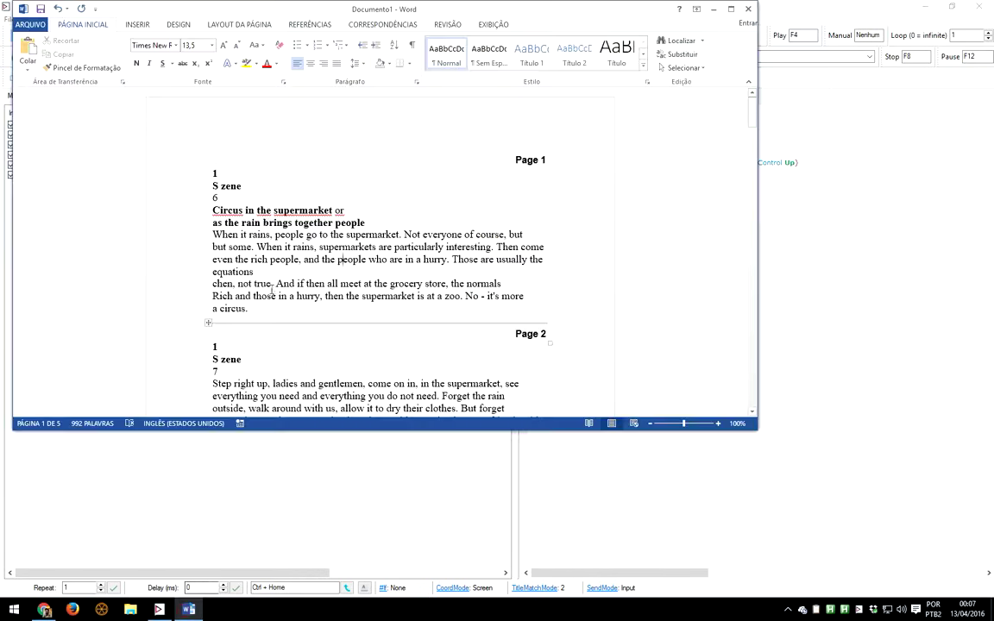
pyautogui.click(152, 44)
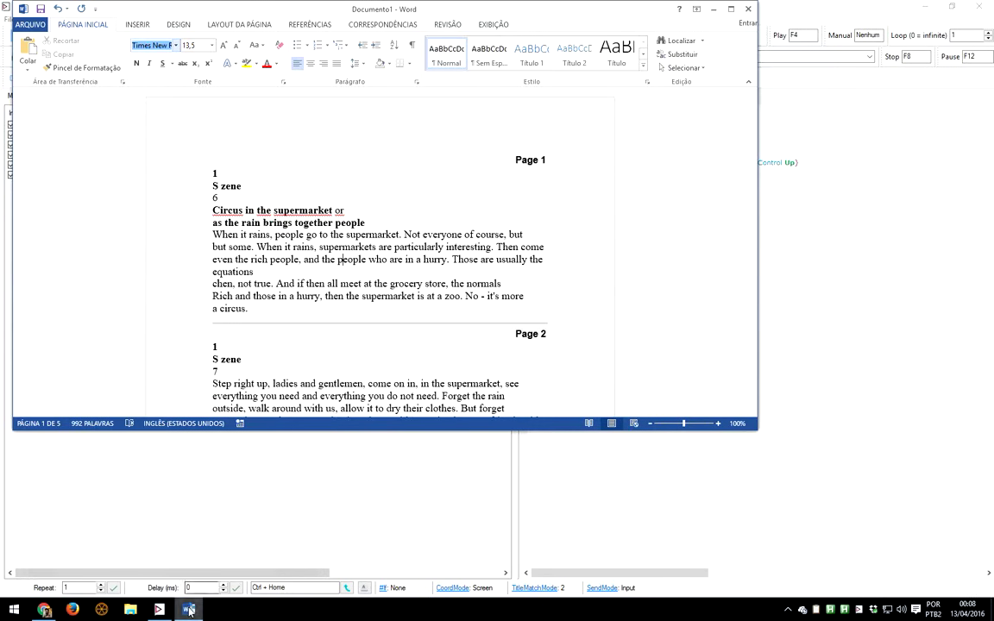
pyautogui.click(170, 549)
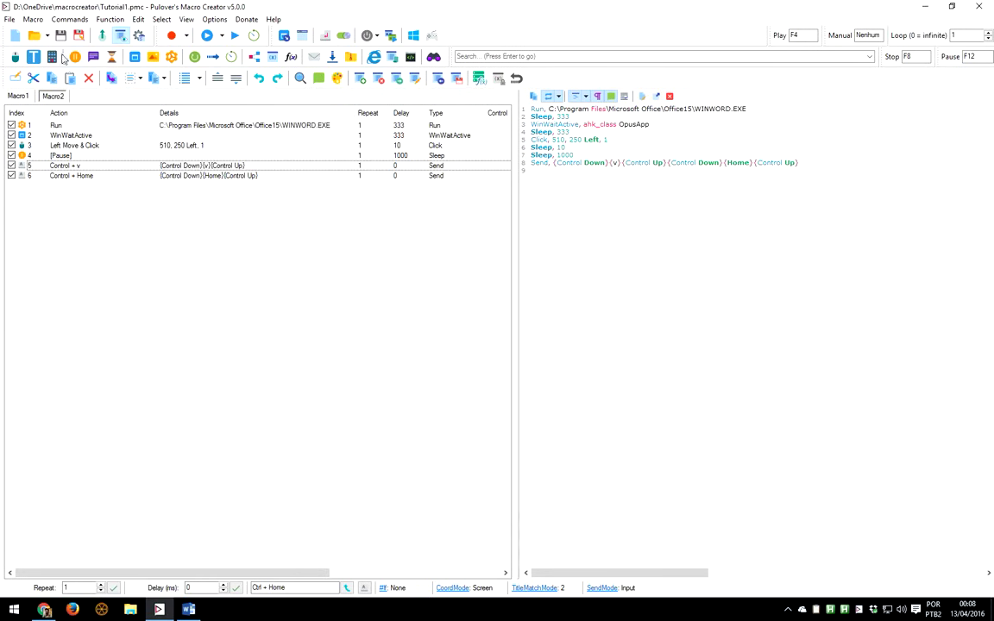
# Open the Control command window in Pulover's Macro Creator and review its available commands and subcommands
pyautogui.click(57, 56)
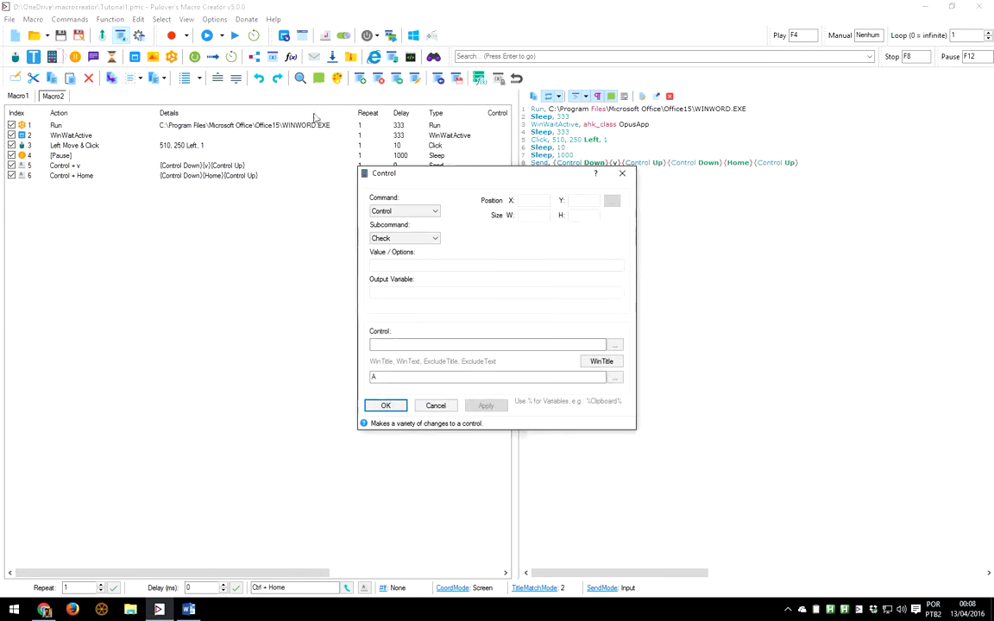
pyautogui.click(434, 213)
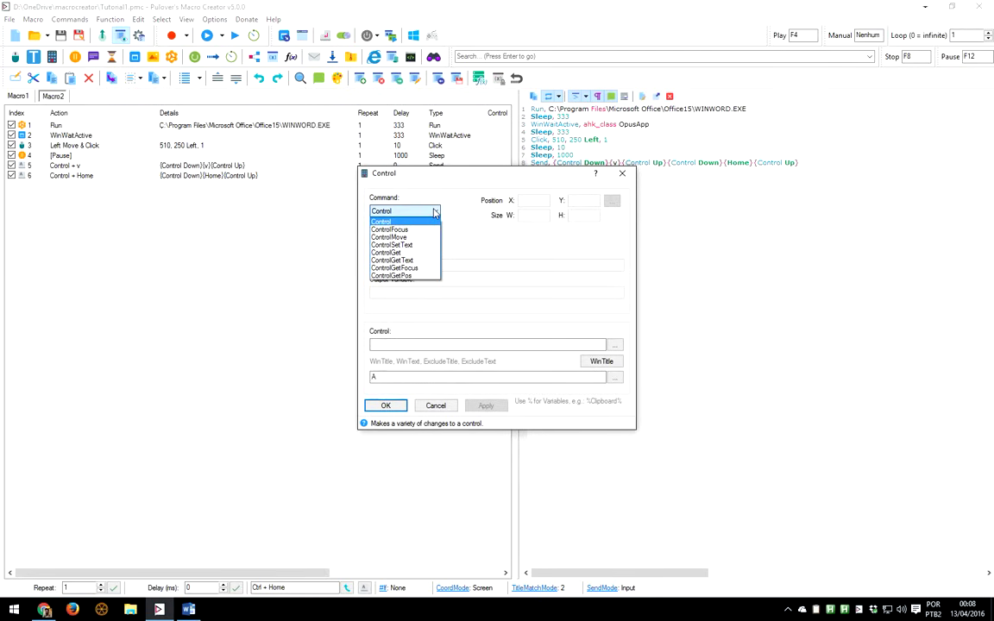
pyautogui.click(434, 213)
pyautogui.click(435, 214)
pyautogui.click(434, 239)
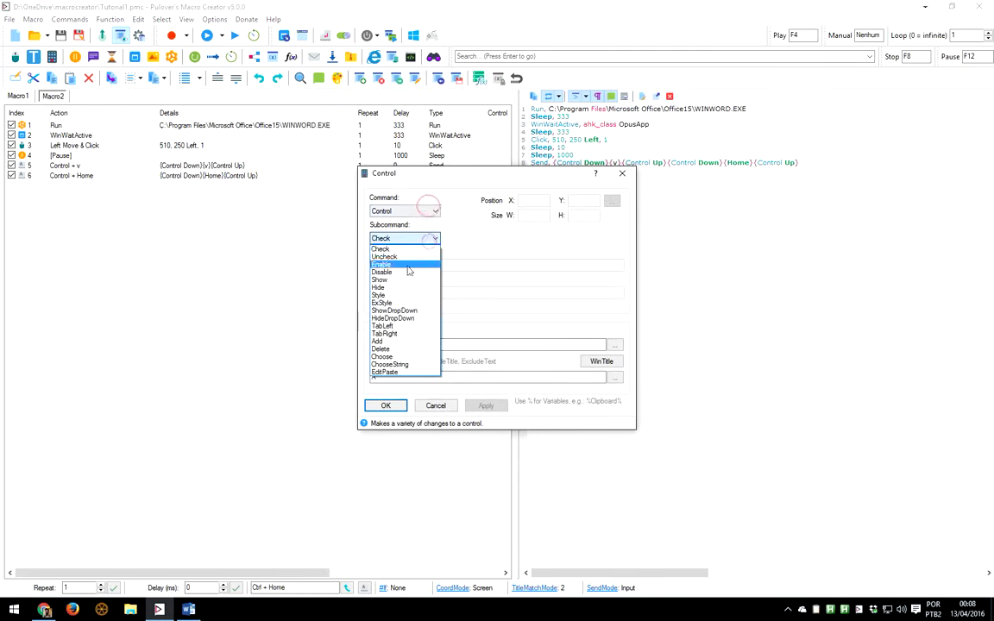
pyautogui.click(395, 357)
pyautogui.click(434, 238)
pyautogui.click(390, 364)
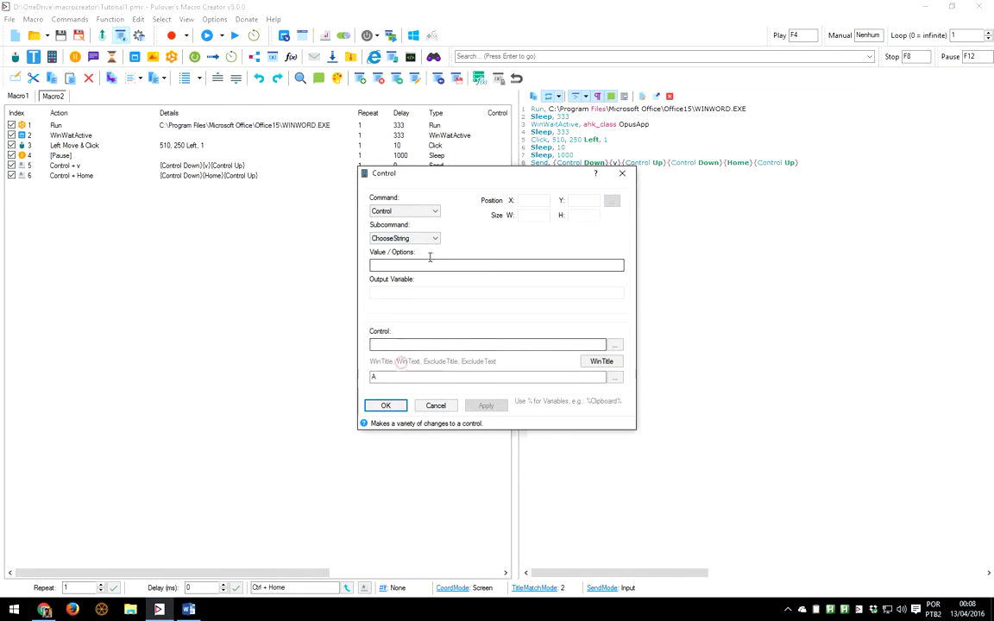
# Add a ControlFocus action targeting Word's font name box, control RICHEDIT60W1 in window ahk_class OpusApp
pyautogui.click(436, 211)
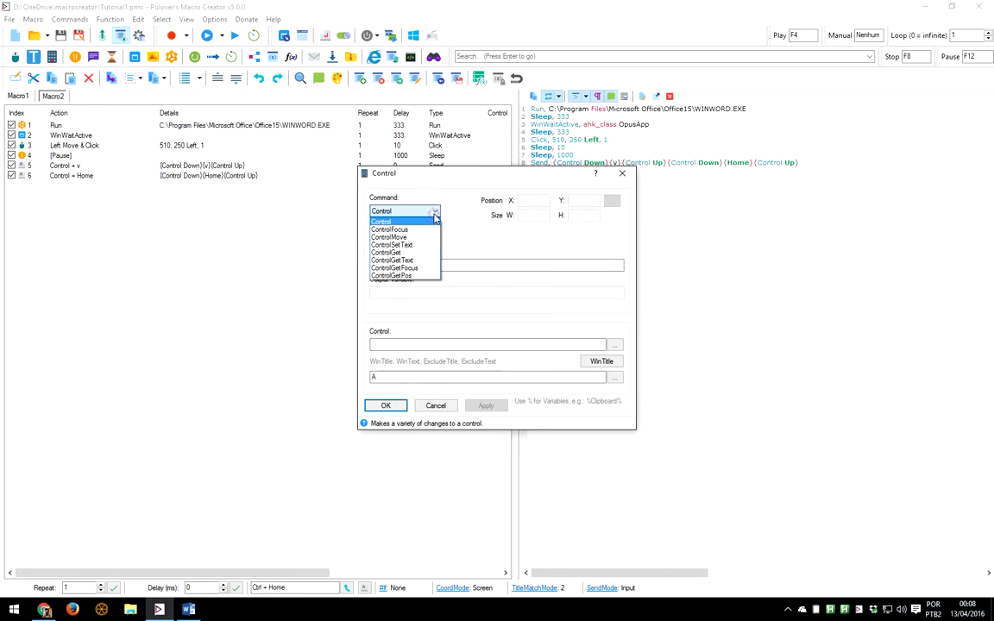
pyautogui.click(411, 230)
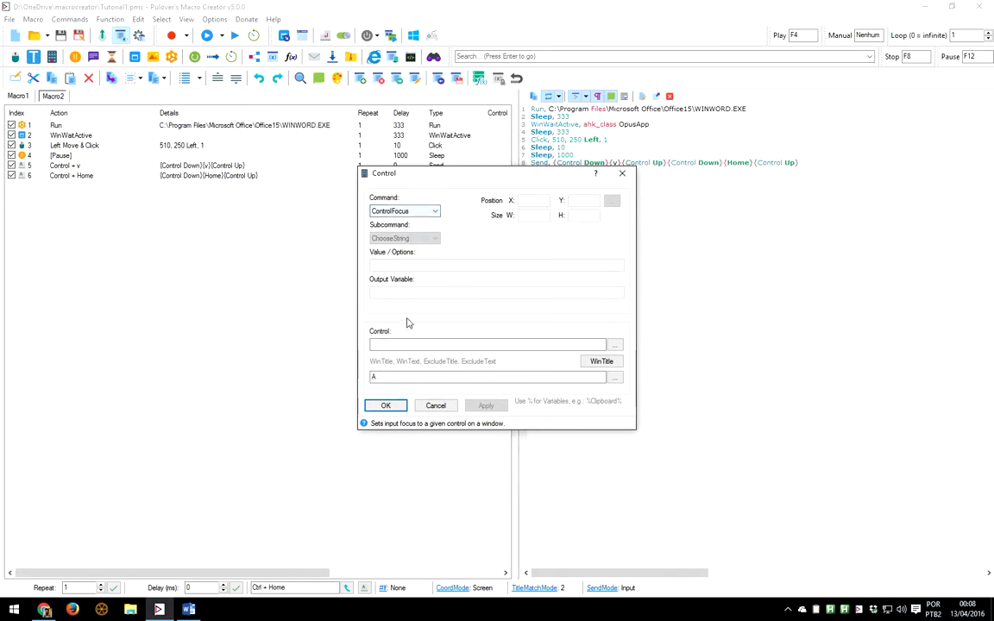
pyautogui.click(609, 359)
pyautogui.click(604, 324)
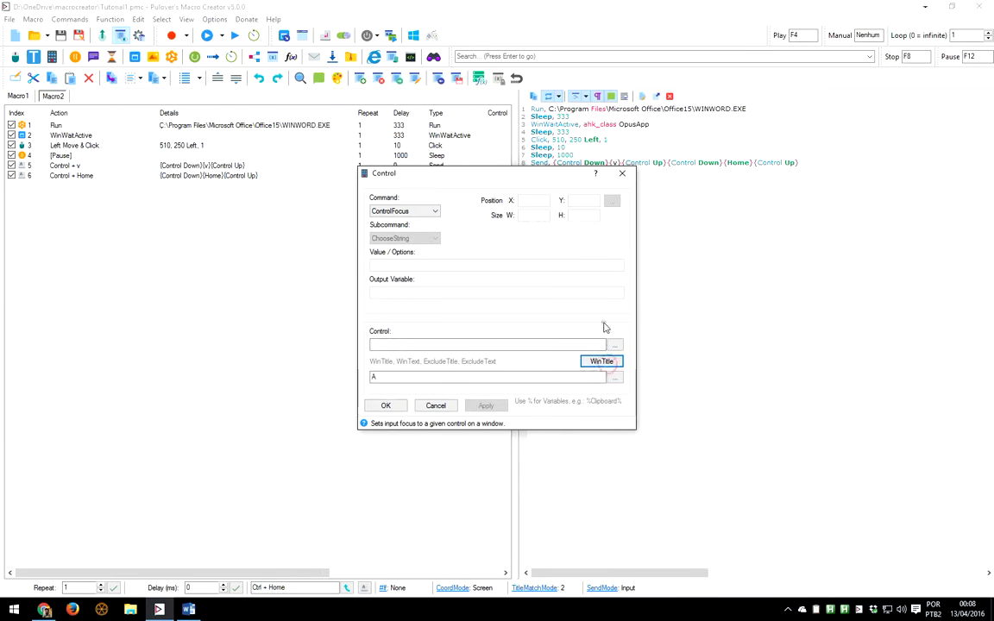
pyautogui.click(617, 344)
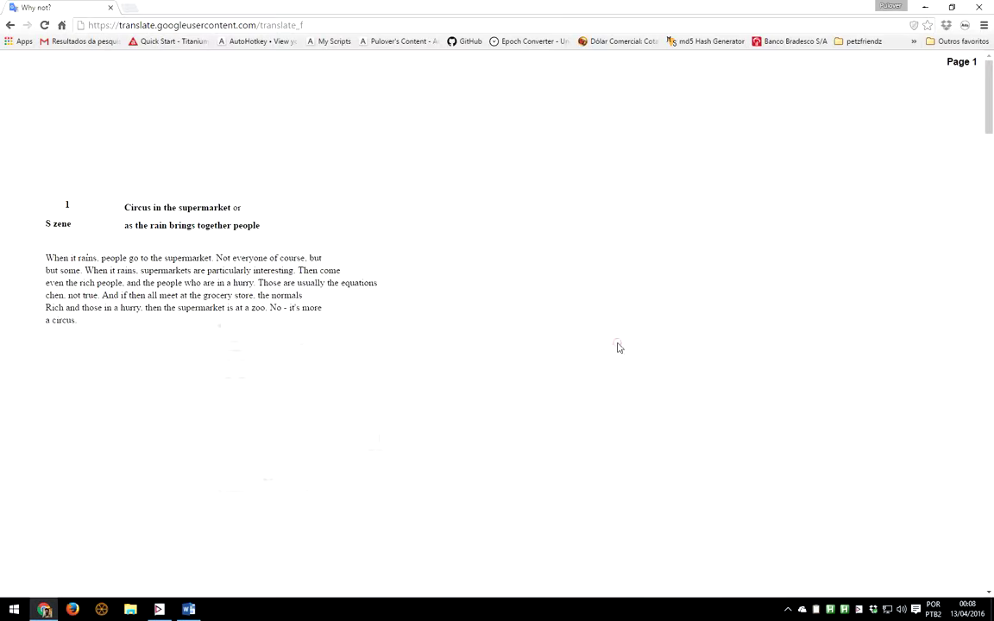
pyautogui.click(188, 609)
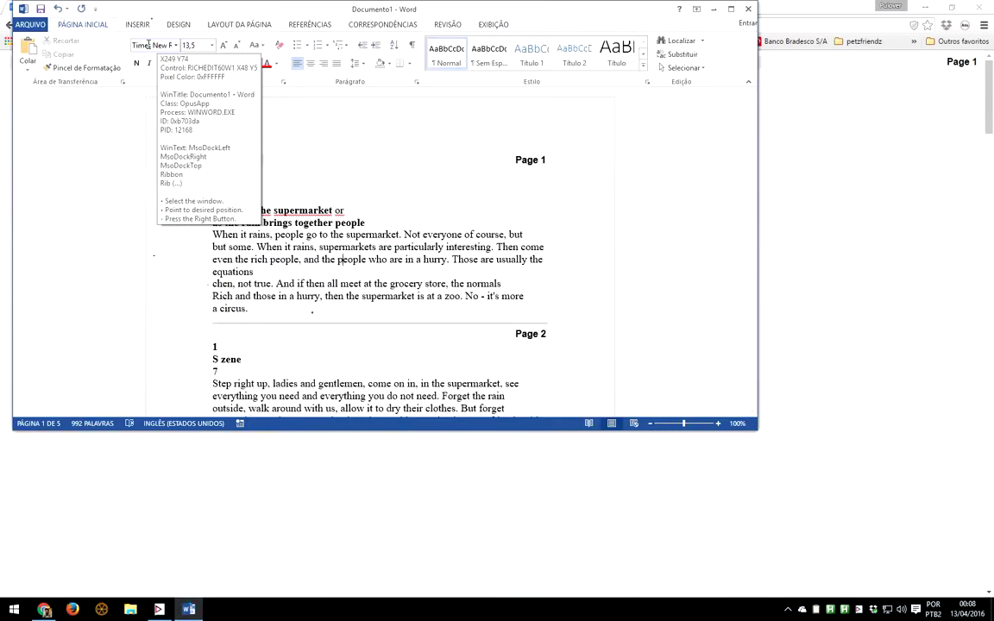
pyautogui.rightClick(147, 44)
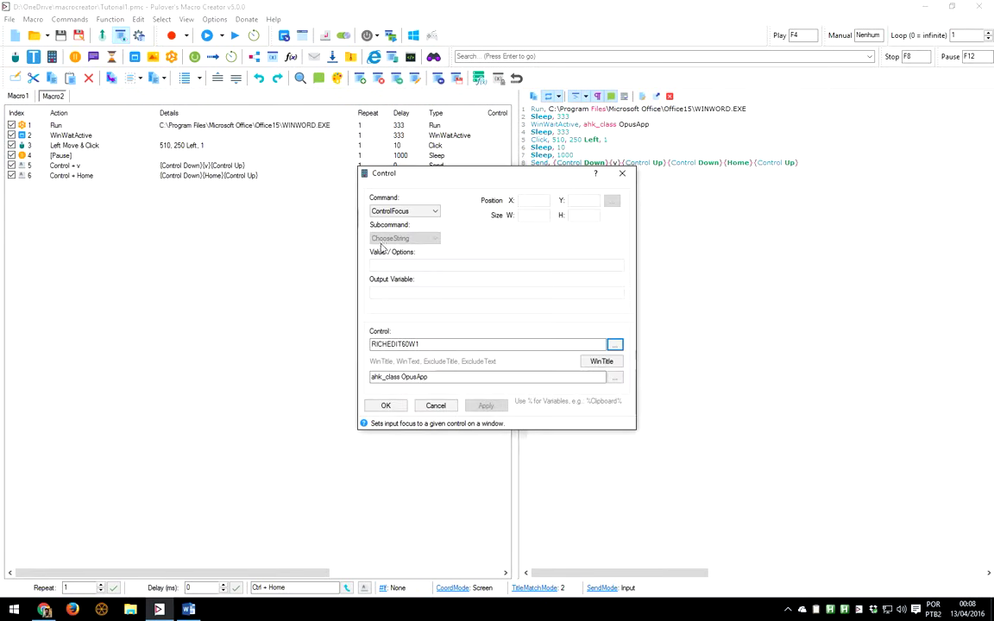
pyautogui.click(388, 406)
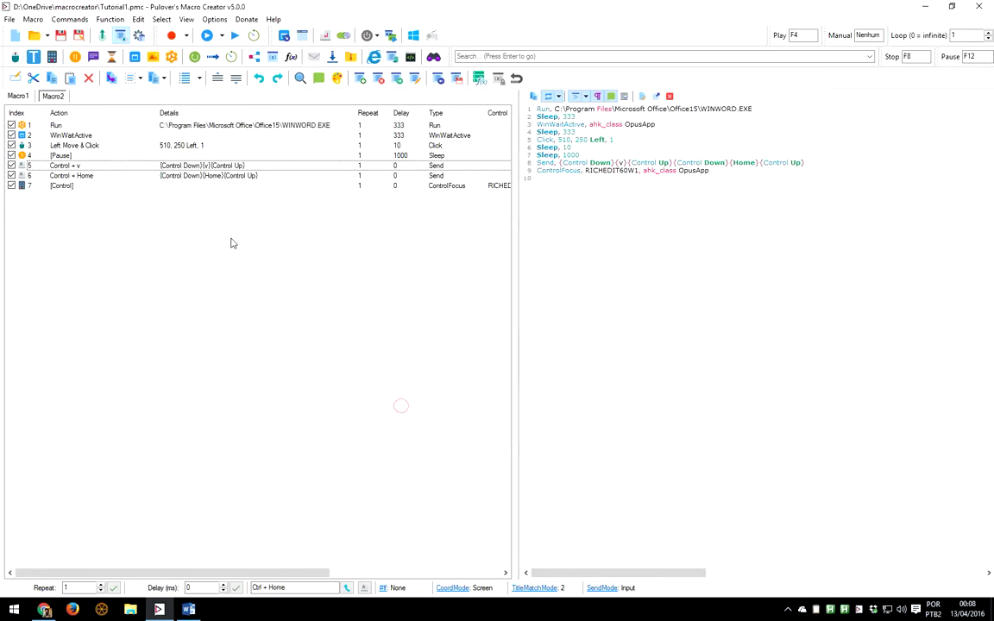
# Add a plain raw text action that sends "Arial" after the ControlFocus row
pyautogui.click(34, 57)
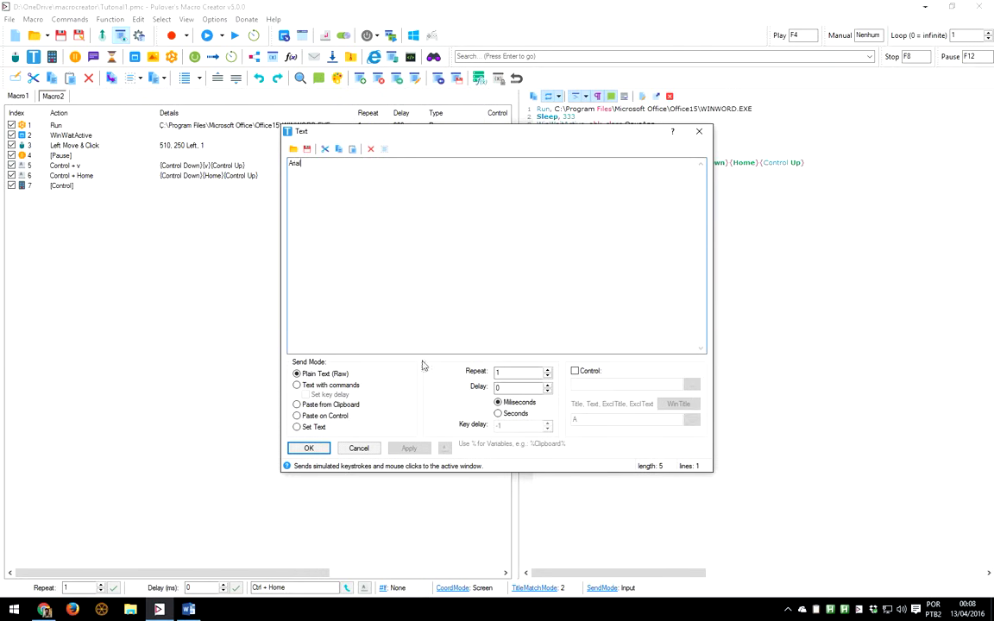
pyautogui.click(309, 448)
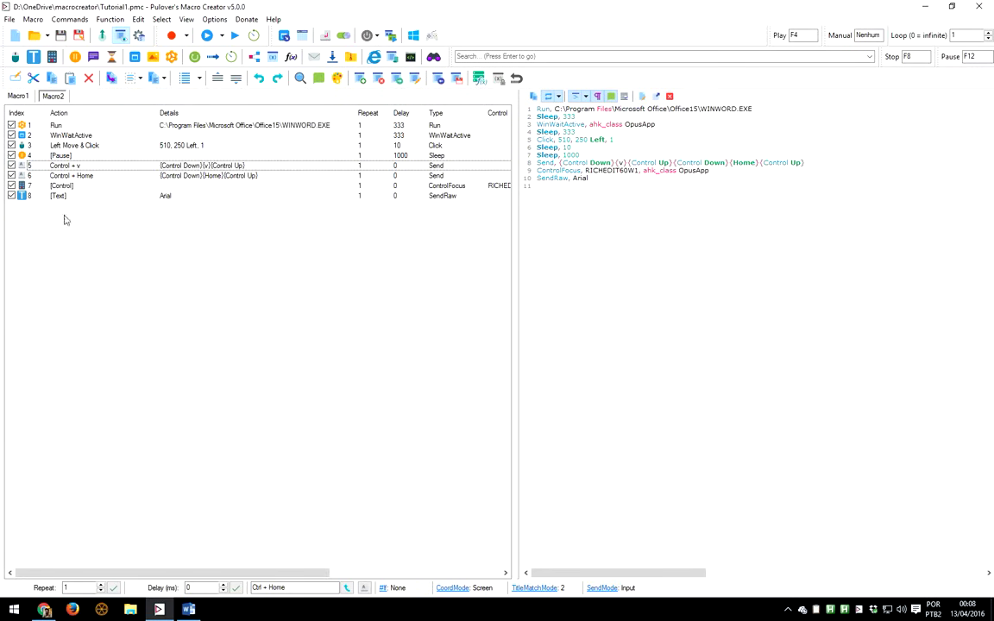
# Test-play only macro rows 5 to 8 in Word, decline the unavailable font prompt and return to the macro
pyautogui.moveTo(65, 197)
pyautogui.mouseDown()
pyautogui.moveTo(59, 167)
pyautogui.moveTo(57, 181)
pyautogui.mouseUp()
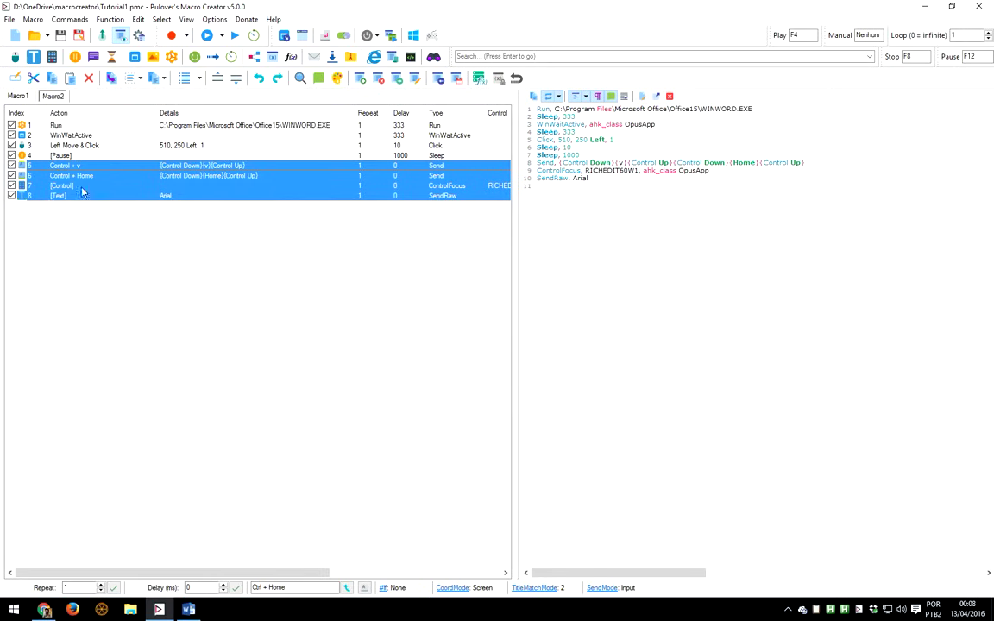
pyautogui.click(218, 36)
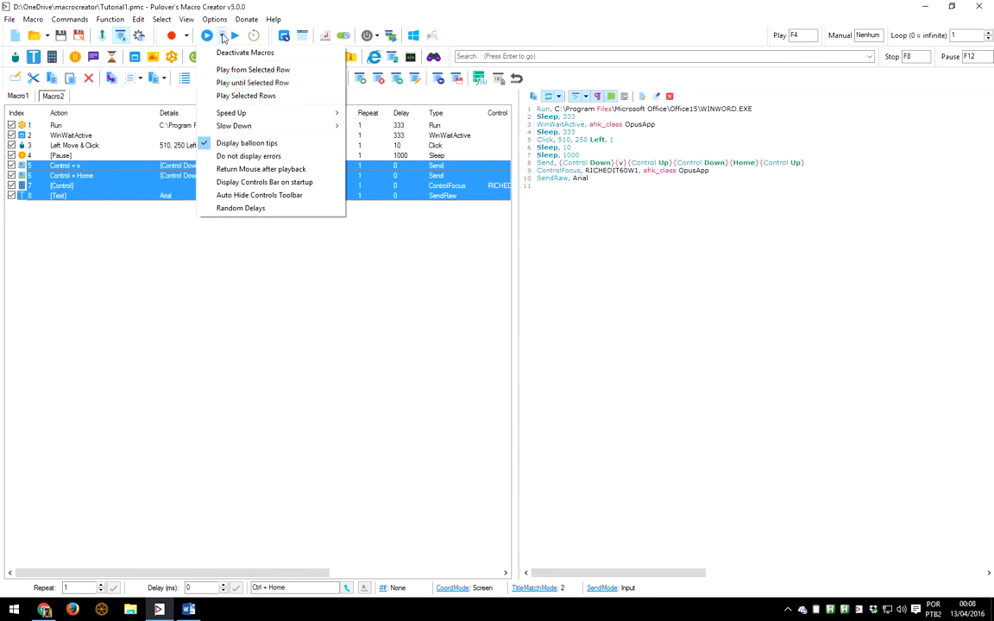
pyautogui.click(233, 95)
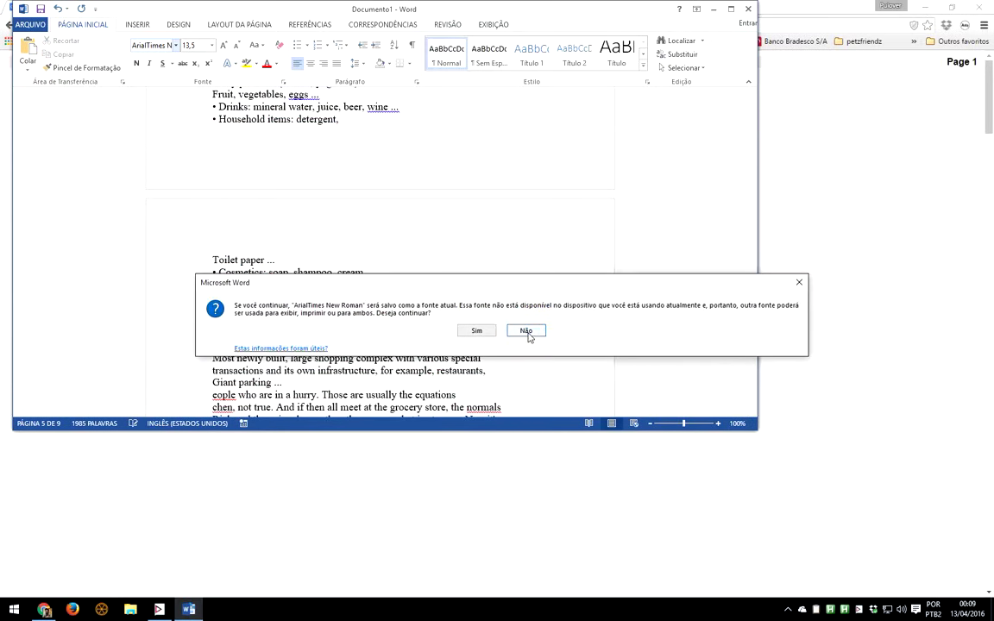
pyautogui.click(527, 331)
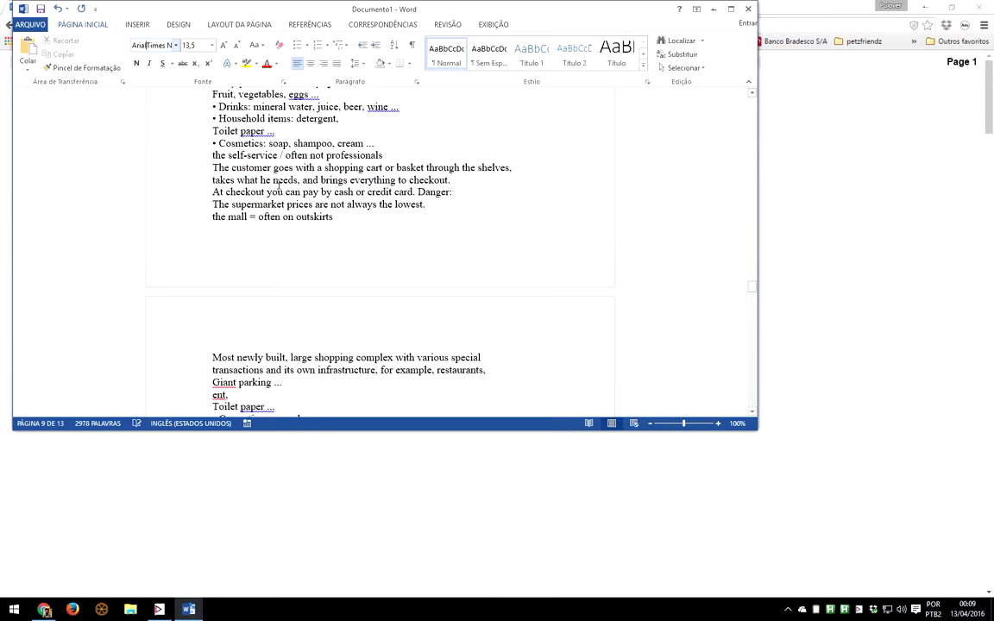
pyautogui.hotkey('alt', 'Tab')
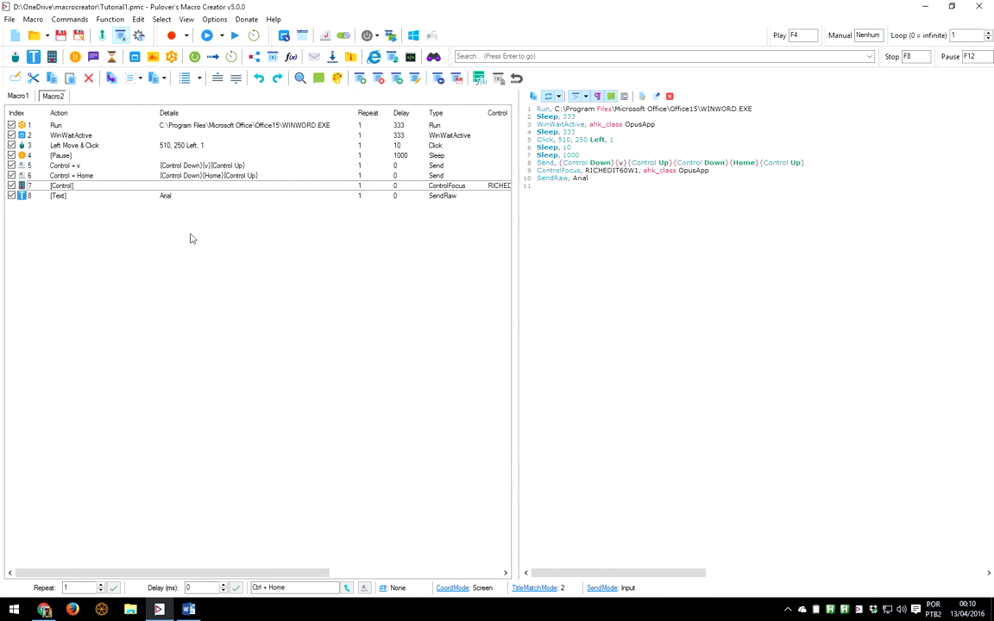
# Recheck the font name box in Word and insert a Ctrl + A keystroke before the Arial text row
pyautogui.click(152, 198)
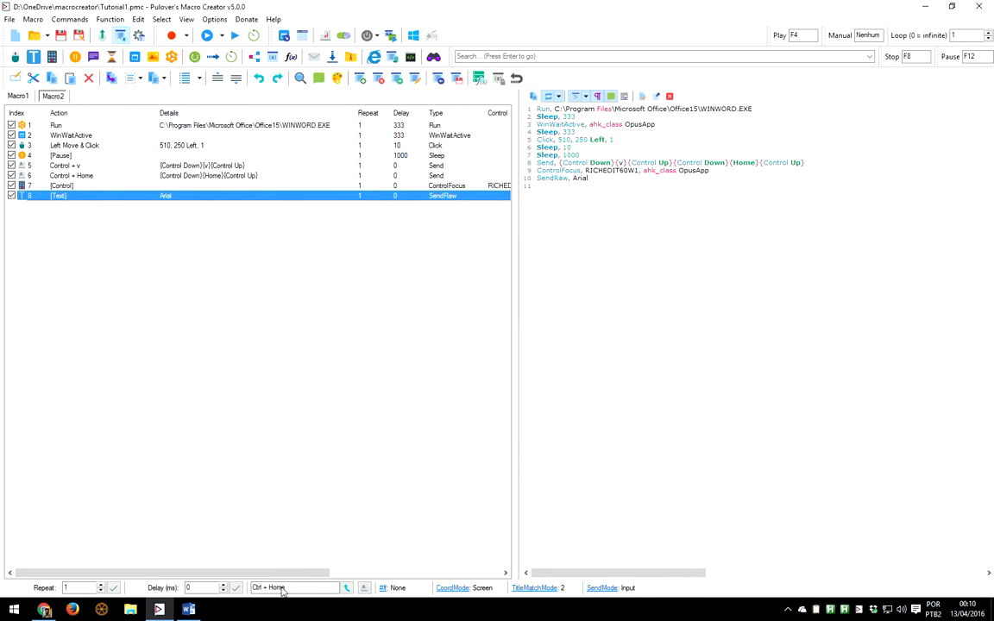
pyautogui.click(189, 610)
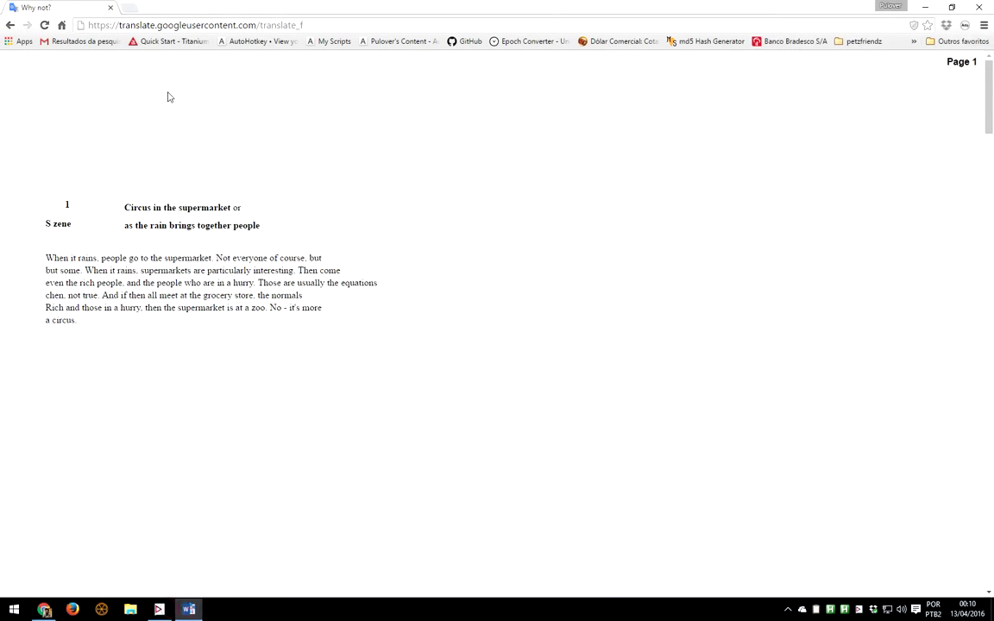
pyautogui.click(189, 609)
pyautogui.click(154, 46)
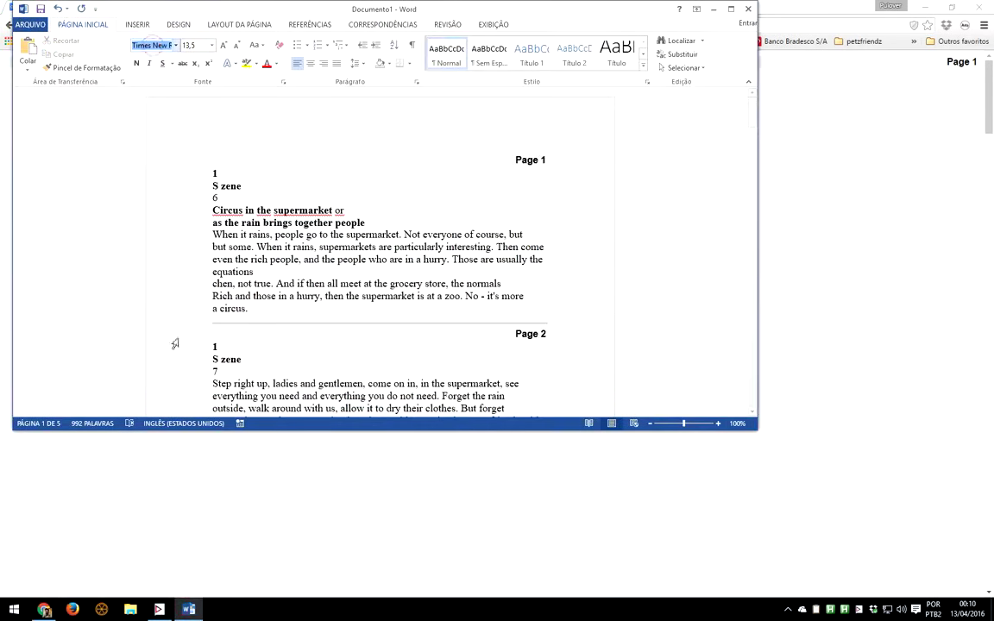
pyautogui.click(334, 515)
pyautogui.click(159, 609)
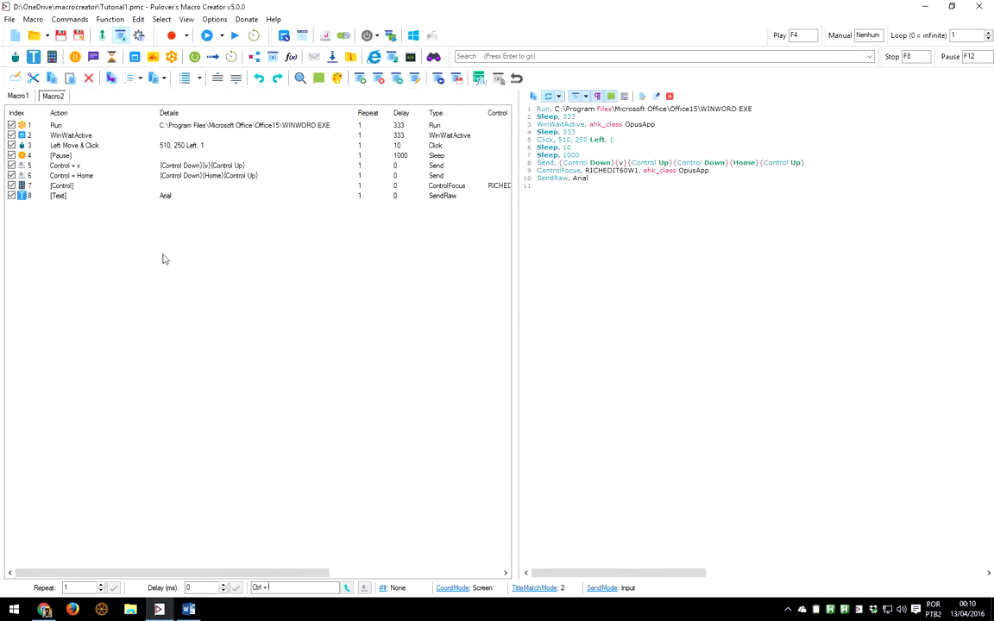
pyautogui.click(346, 587)
# Insert a 300 ms pause before the Control + a row
pyautogui.click(192, 197)
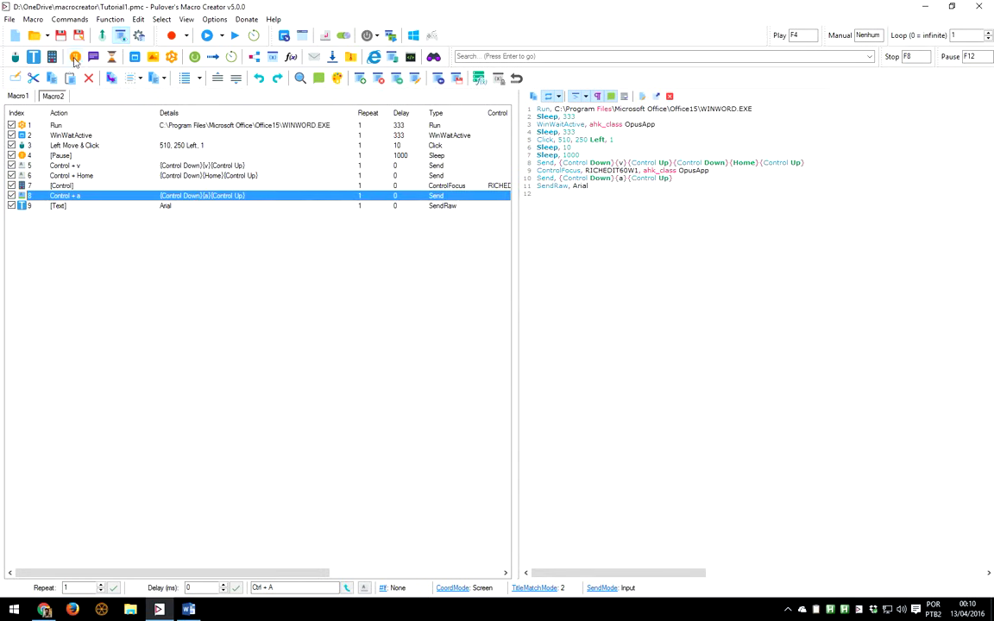
pyautogui.click(76, 57)
pyautogui.click(385, 374)
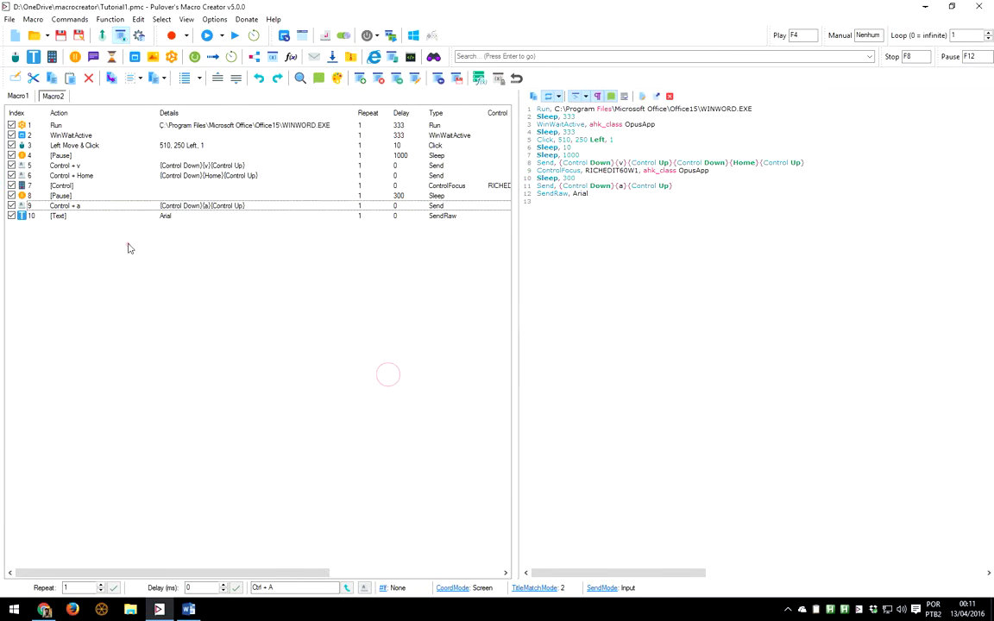
# Select rows 5 to 10 for playback, and insert a 300 ms pause before the ControlFocus row
pyautogui.moveTo(175, 308); pyautogui.dragTo(130, 164)
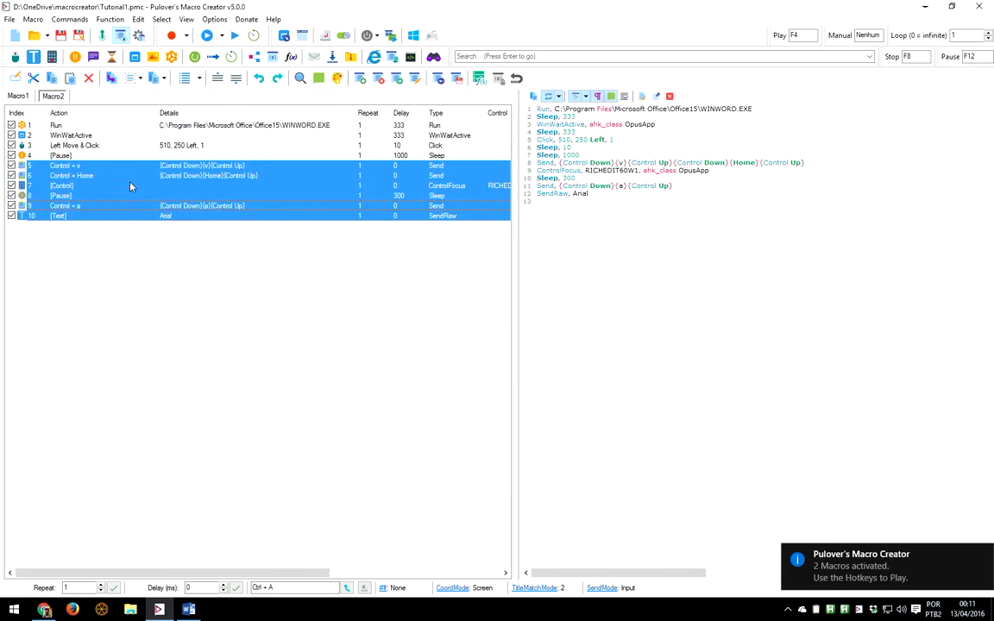
pyautogui.click(215, 189)
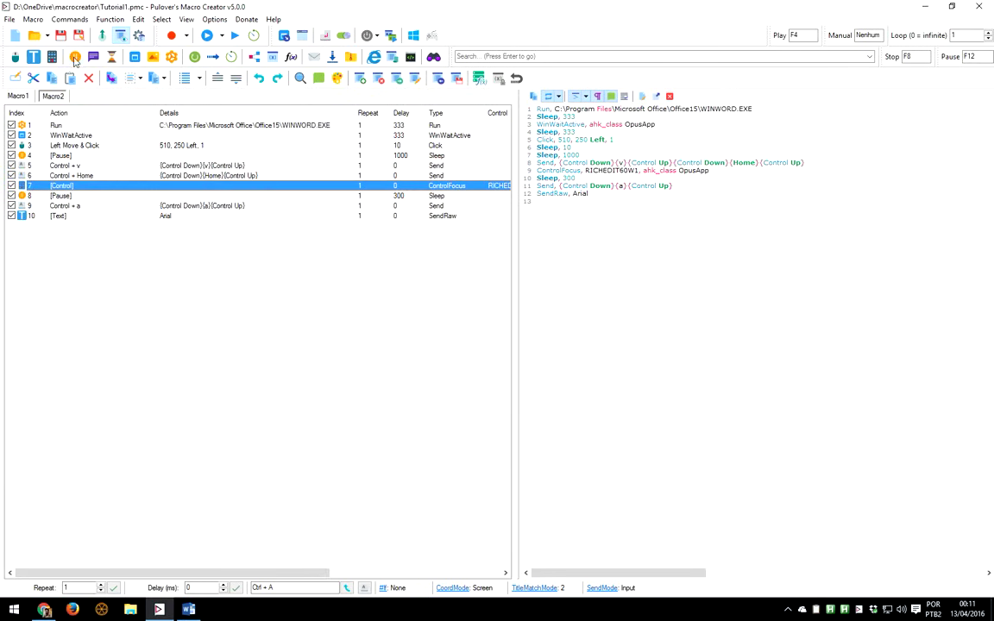
pyautogui.click(75, 58)
pyautogui.click(394, 377)
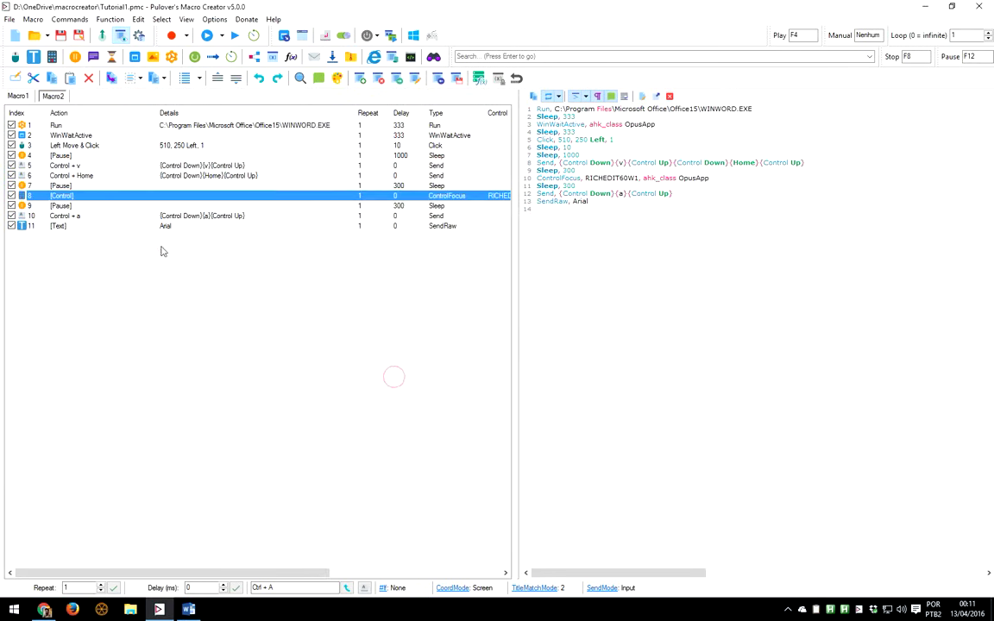
# Select macro rows 5 to 11 and activate the macros for playback
pyautogui.moveTo(152, 240); pyautogui.dragTo(96, 163)
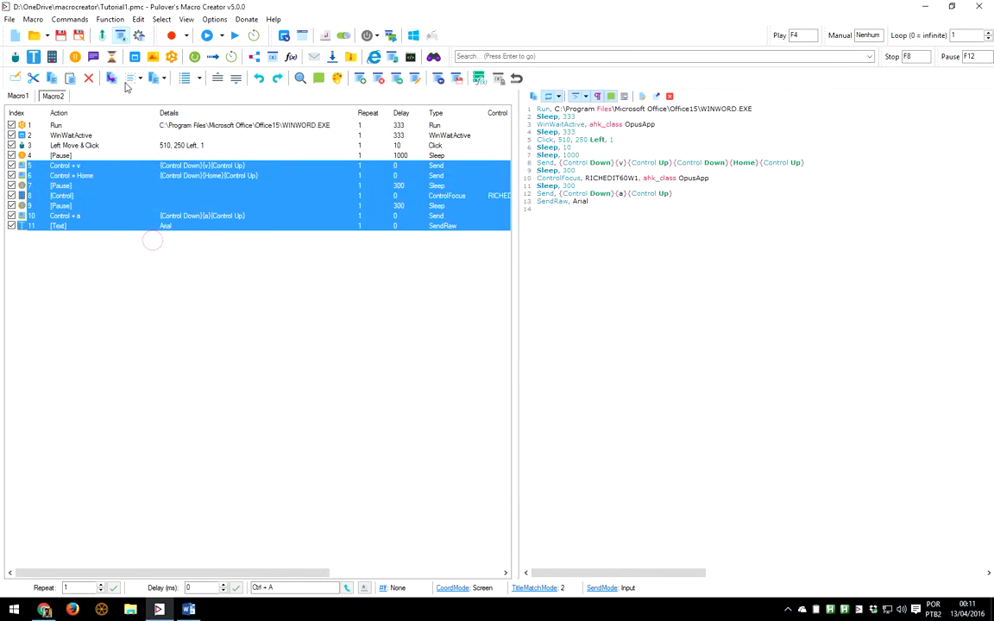
pyautogui.click(188, 34)
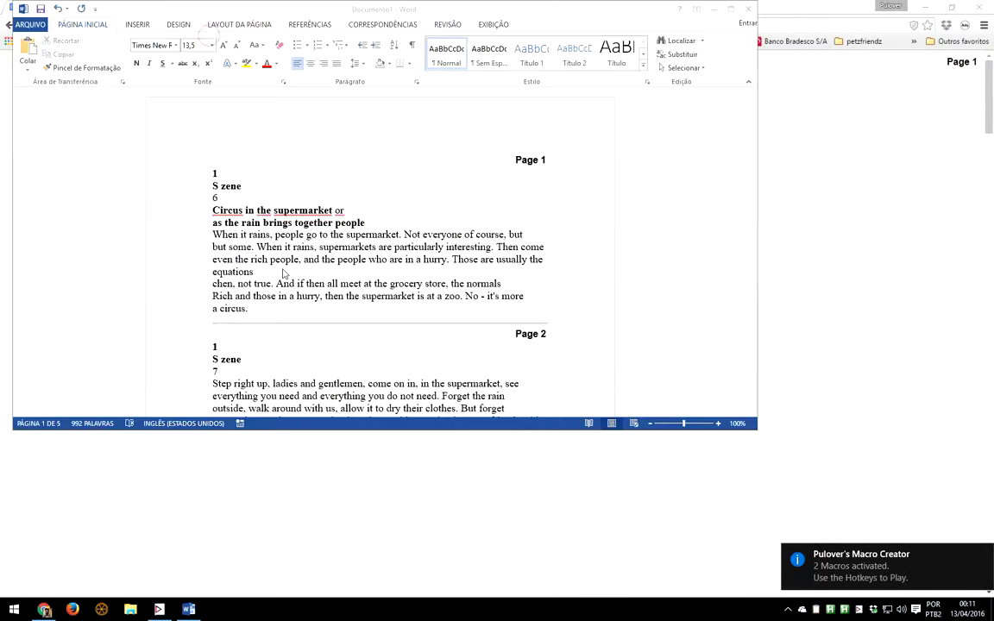
# Copy all text in the Word document, clear the page and paste the text back
pyautogui.click(283, 271)
pyautogui.hotkey('ctrl', 'a')
pyautogui.hotkey('ctrl', 'c')
pyautogui.press('Delete')
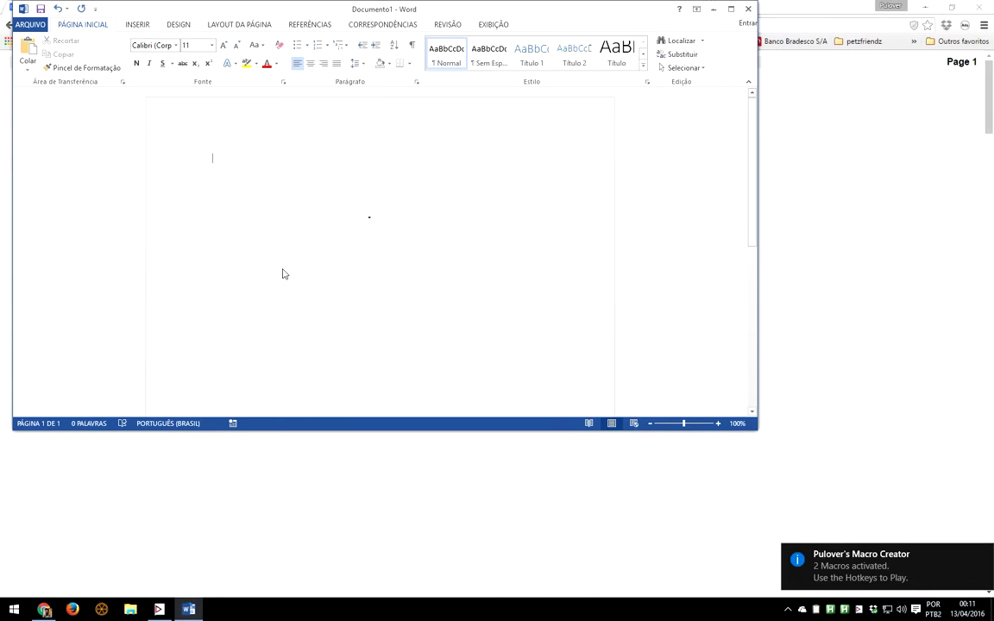
pyautogui.hotkey('ctrl', 'v')
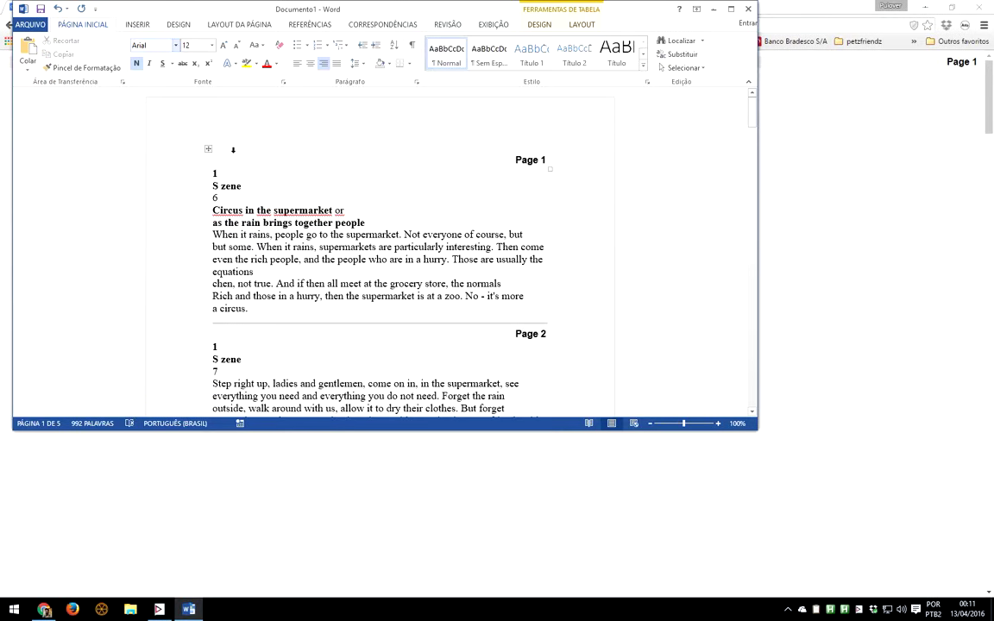
pyautogui.click(189, 610)
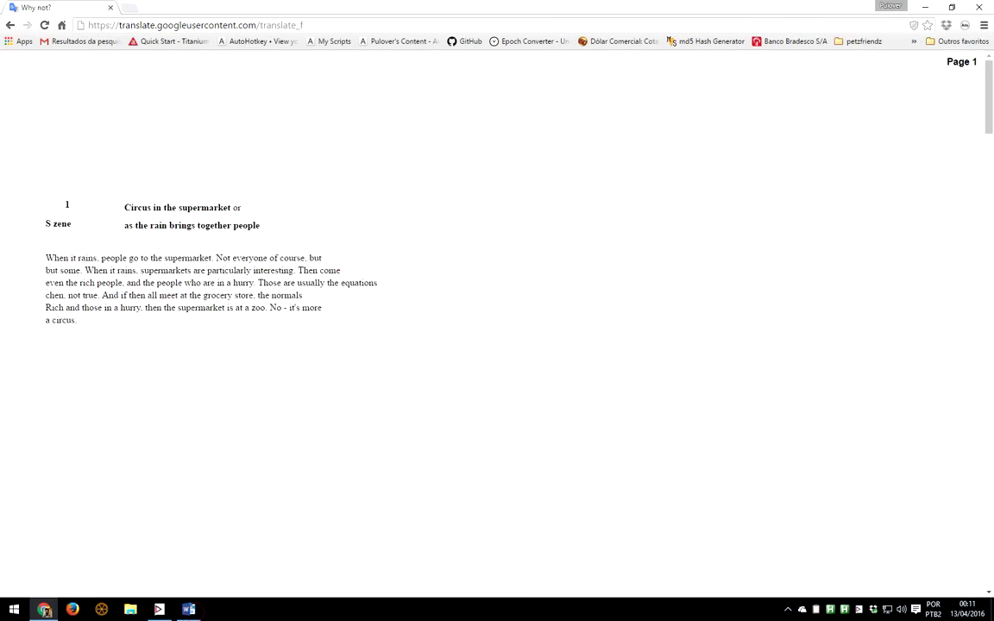
# Switch to the Word document and place the cursor in the heading line "as the rain brings together people"
pyautogui.click(188, 609)
pyautogui.click(314, 243)
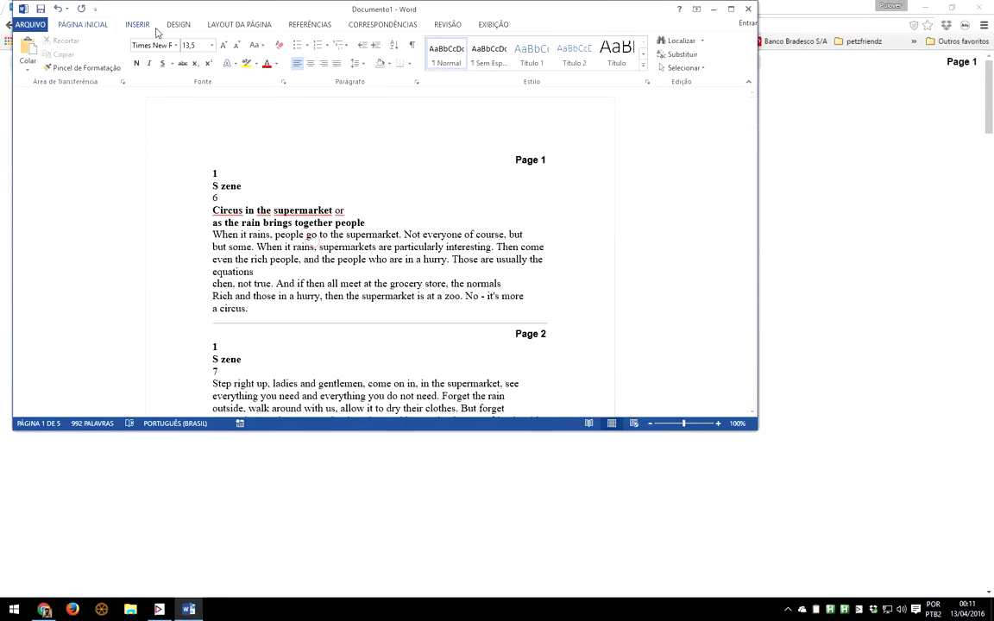
pyautogui.click(252, 199)
pyautogui.click(248, 222)
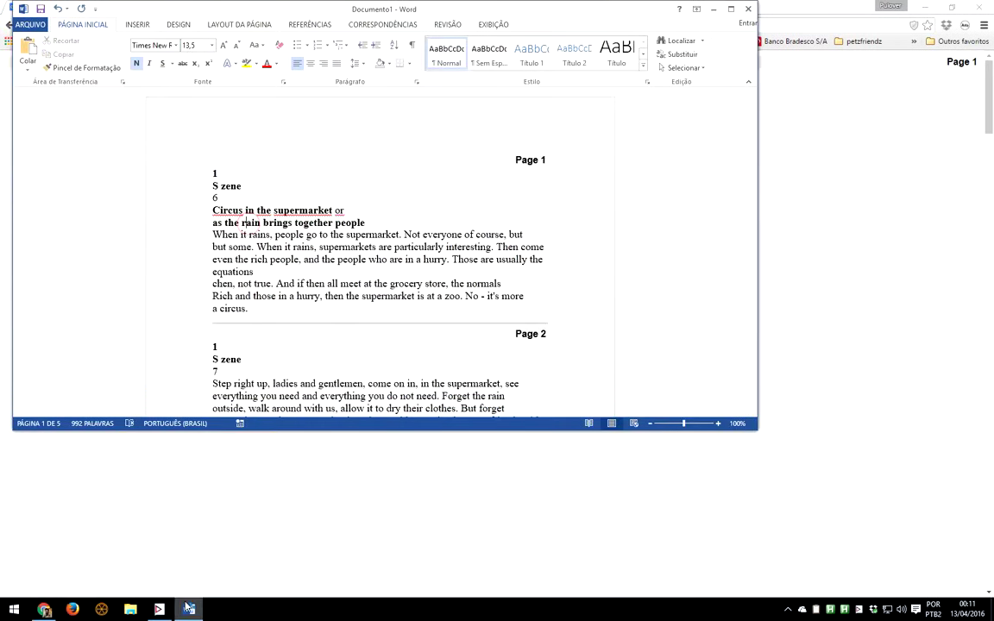
# Return to Pulover's Macro Creator and append an Enter keystroke to the end of Macro2 by capturing it
pyautogui.click(159, 609)
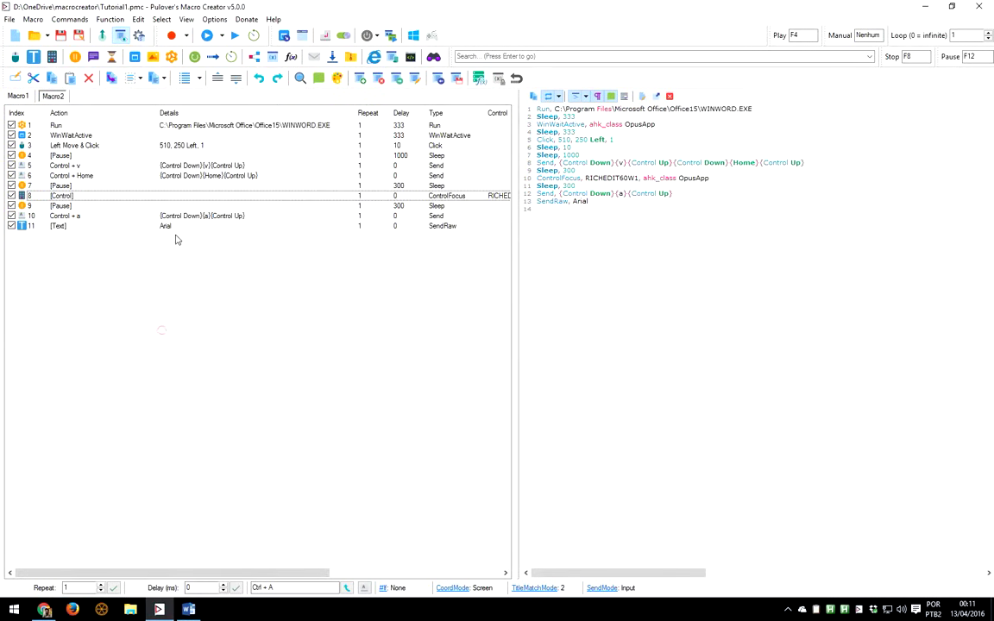
pyautogui.click(324, 38)
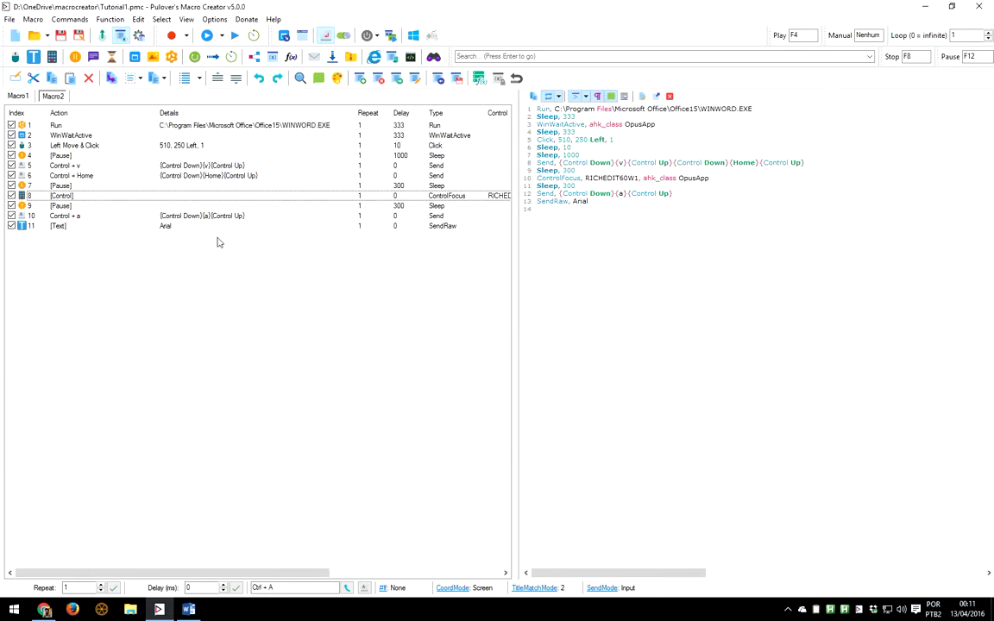
pyautogui.press('Return')
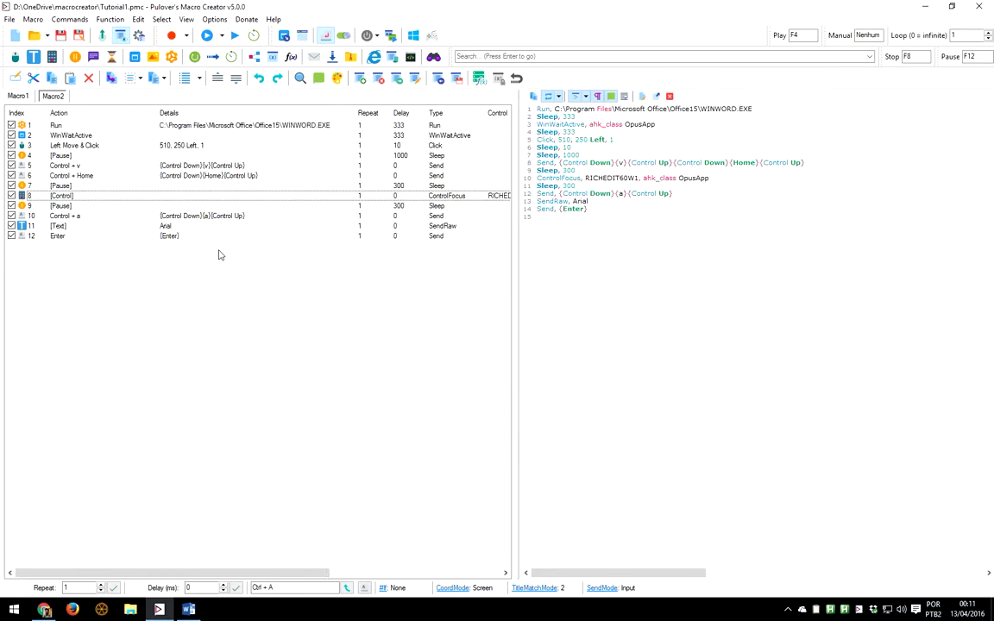
pyautogui.click(323, 37)
# Insert a 300 ms pause before the Enter row
pyautogui.click(168, 236)
pyautogui.click(75, 57)
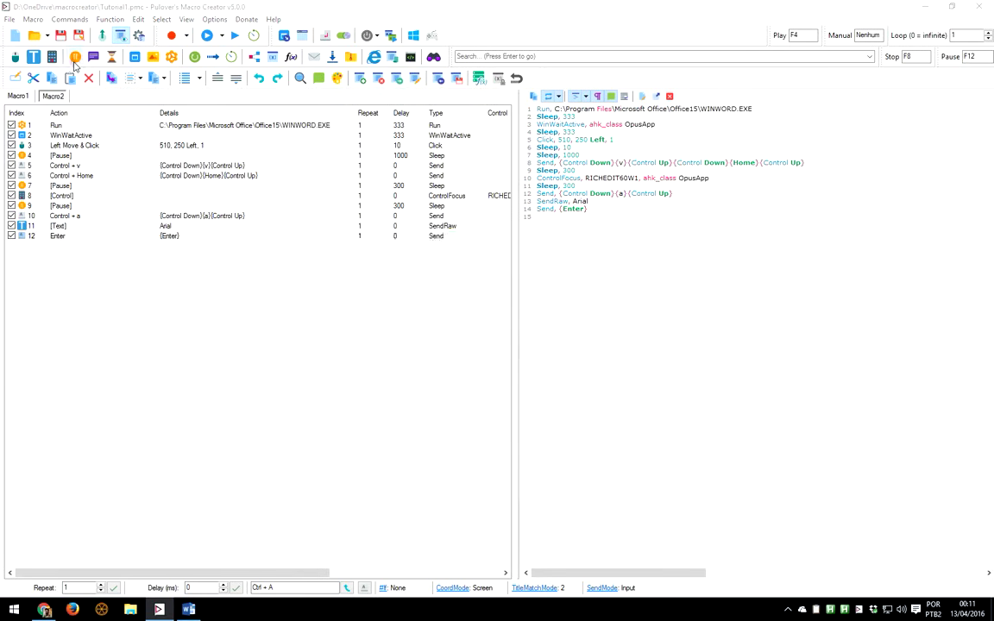
pyautogui.press('Return')
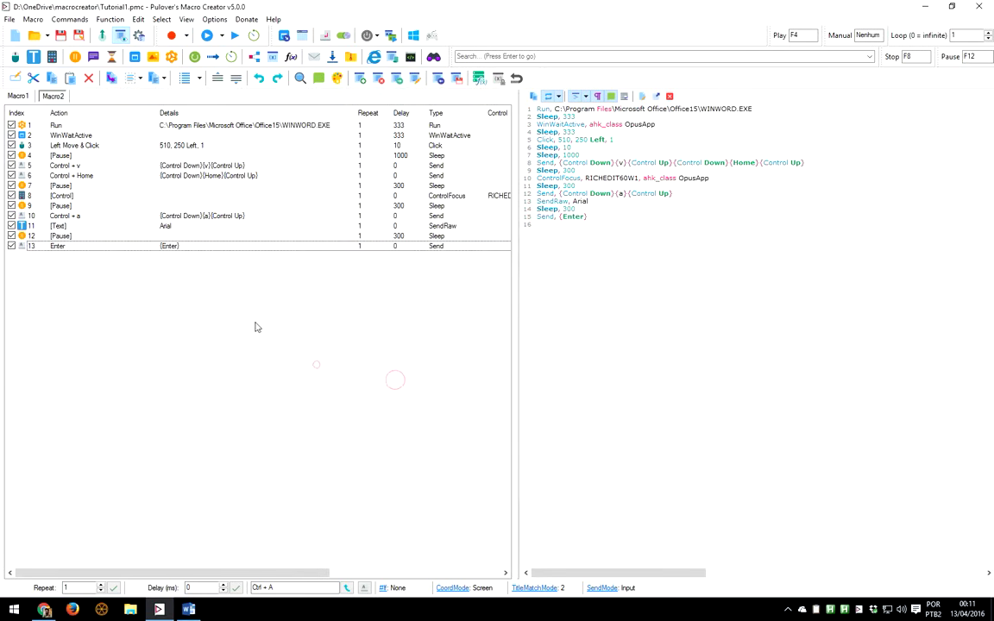
# Save the macro, then activate the macros for playback with rows 8 to 13 selected
pyautogui.click(61, 35)
pyautogui.click(205, 35)
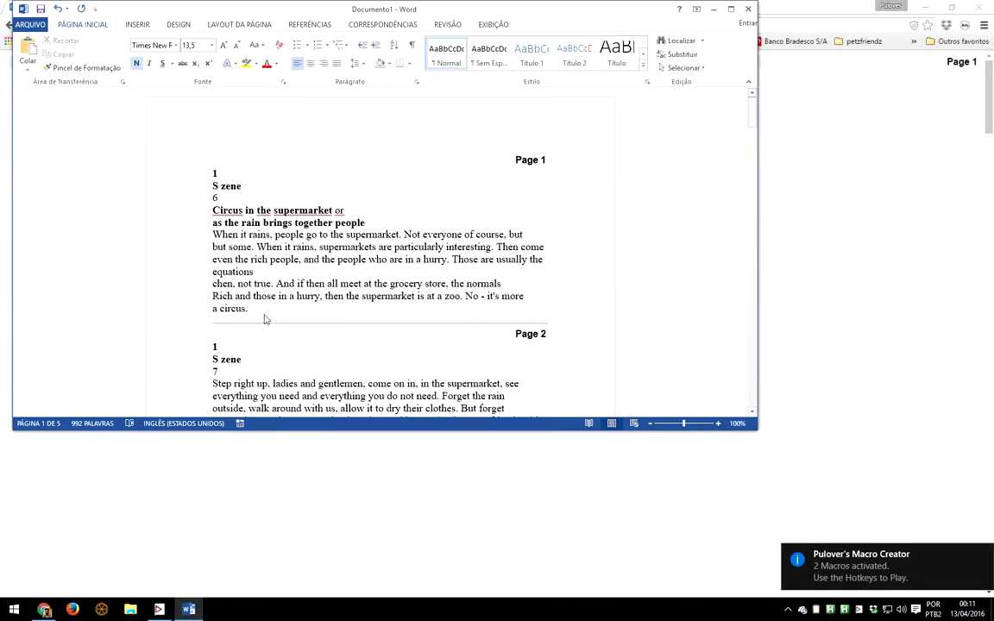
pyautogui.moveTo(168, 297); pyautogui.dragTo(90, 156)
pyautogui.moveTo(188, 321); pyautogui.dragTo(95, 200)
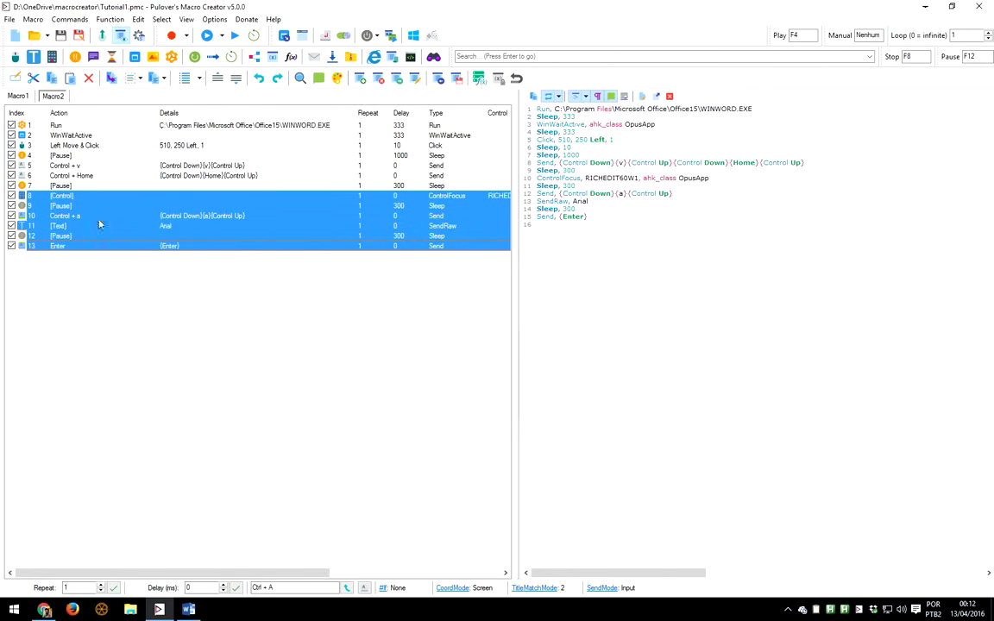
pyautogui.click(208, 35)
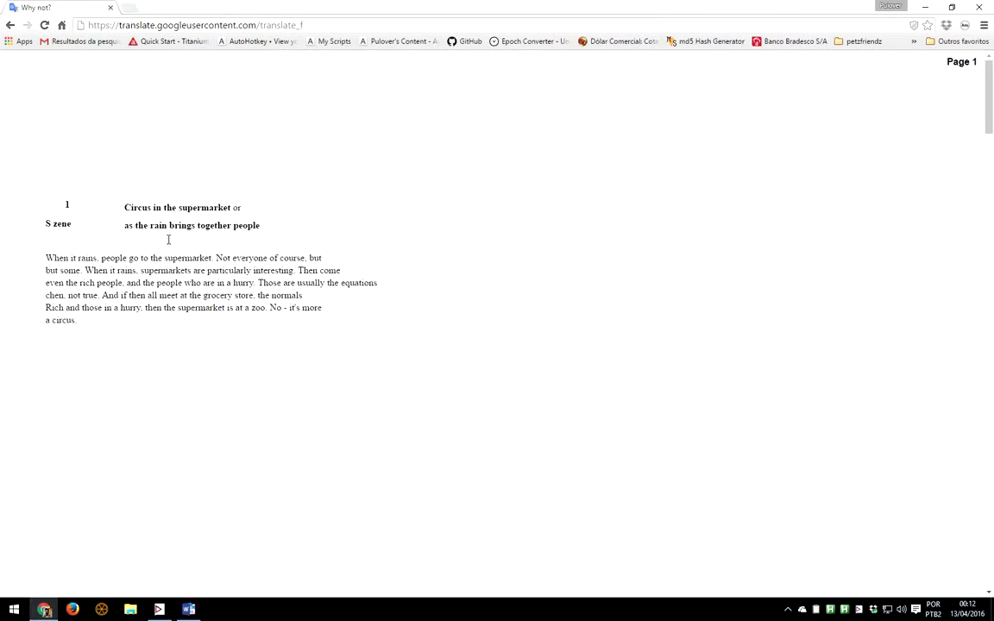
# Return to Pulover's Macro Creator and insert a Control + t keystroke before the pause that precedes the ControlFocus row
pyautogui.click(160, 611)
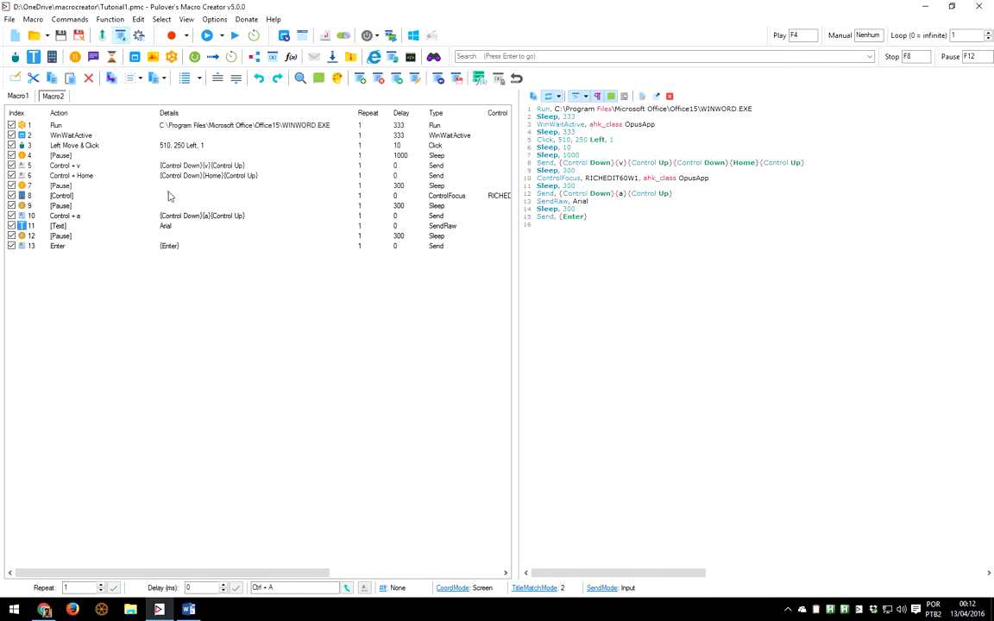
pyautogui.click(166, 192)
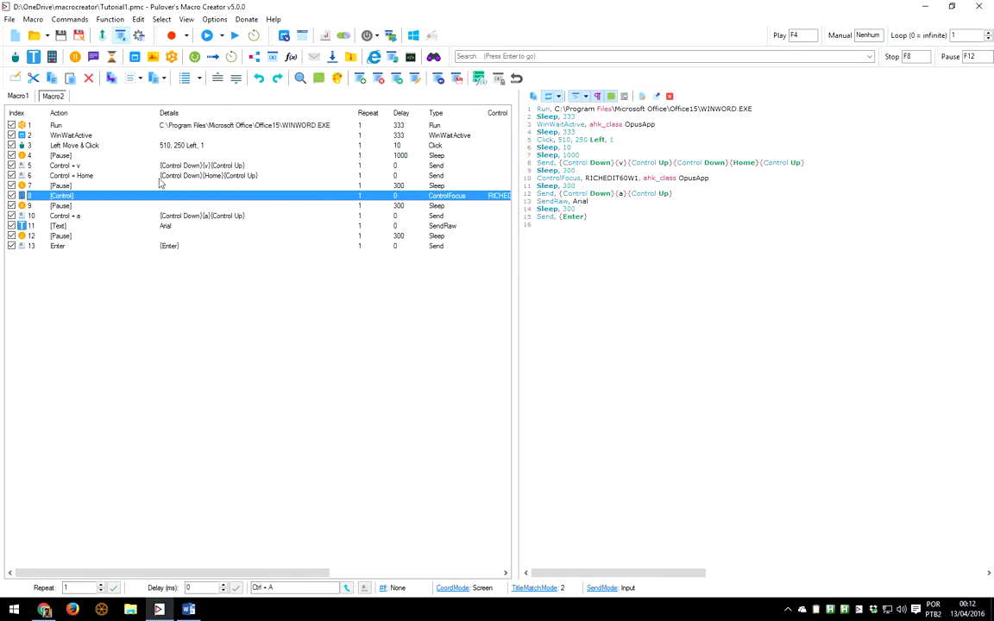
pyautogui.click(130, 186)
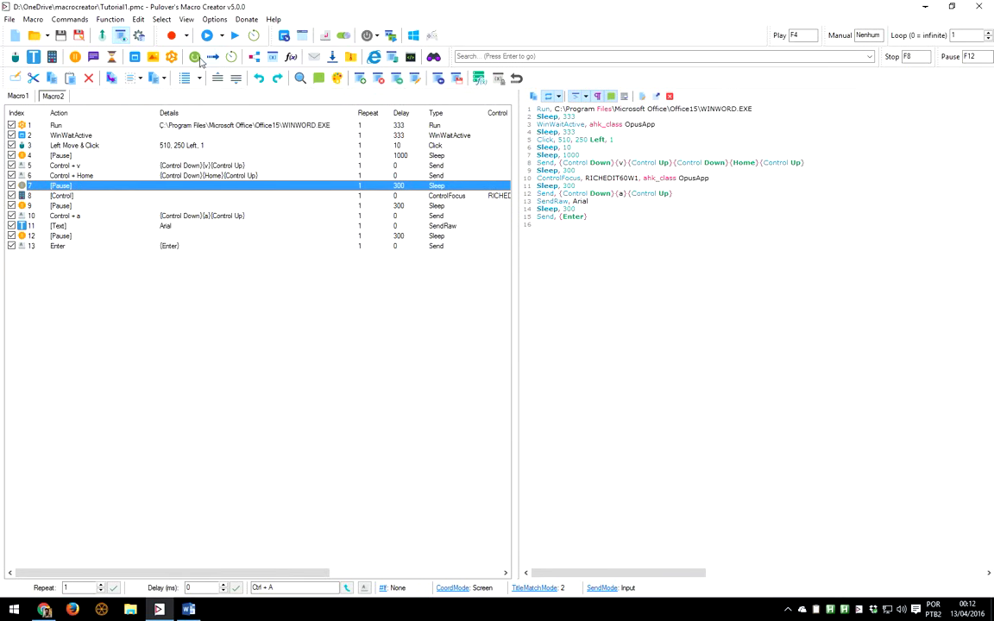
pyautogui.click(289, 589)
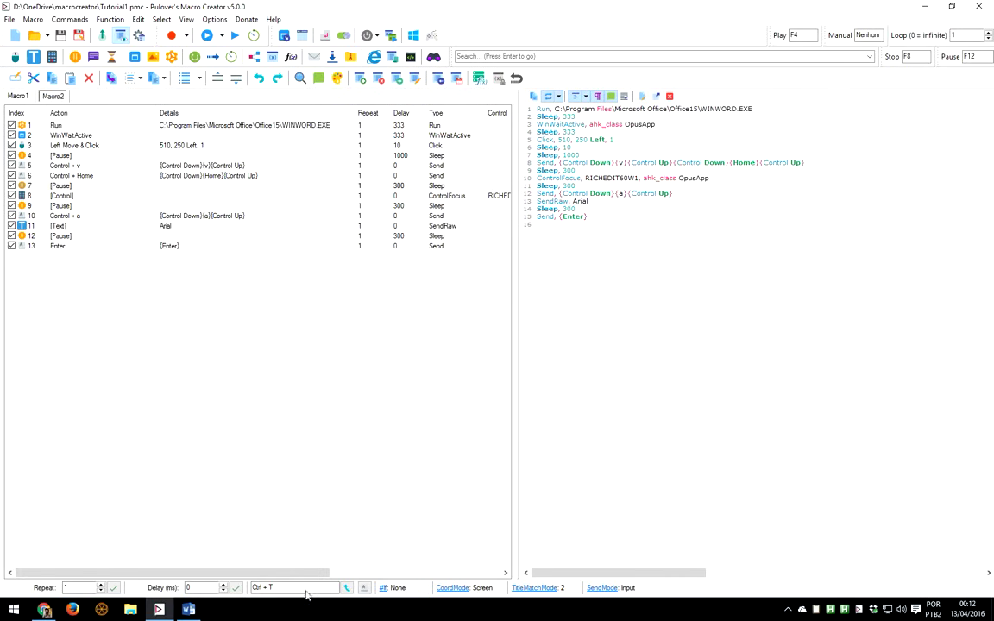
pyautogui.click(349, 590)
pyautogui.click(150, 298)
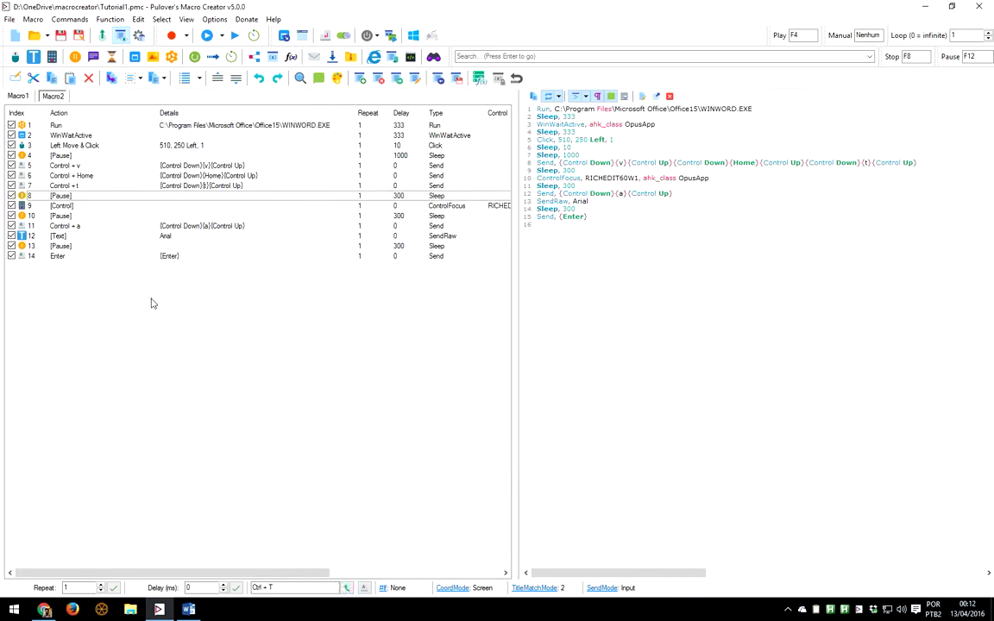
# Select macro rows 7 to 14 and activate the macros for playback
pyautogui.click(83, 186)
pyautogui.keyDown('shift'); pyautogui.click(109, 256); pyautogui.keyUp('shift')
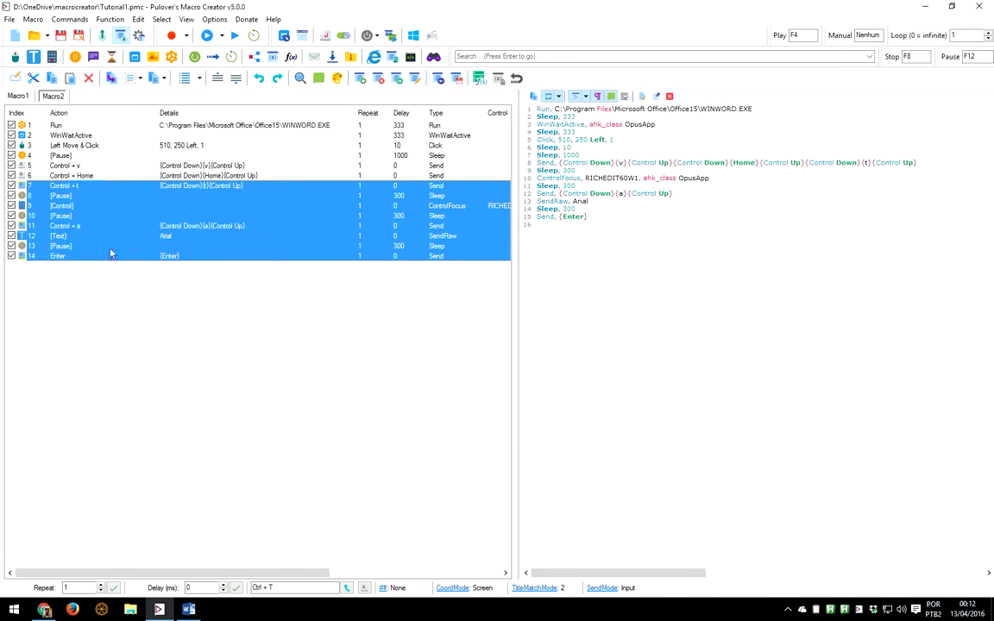
pyautogui.click(207, 35)
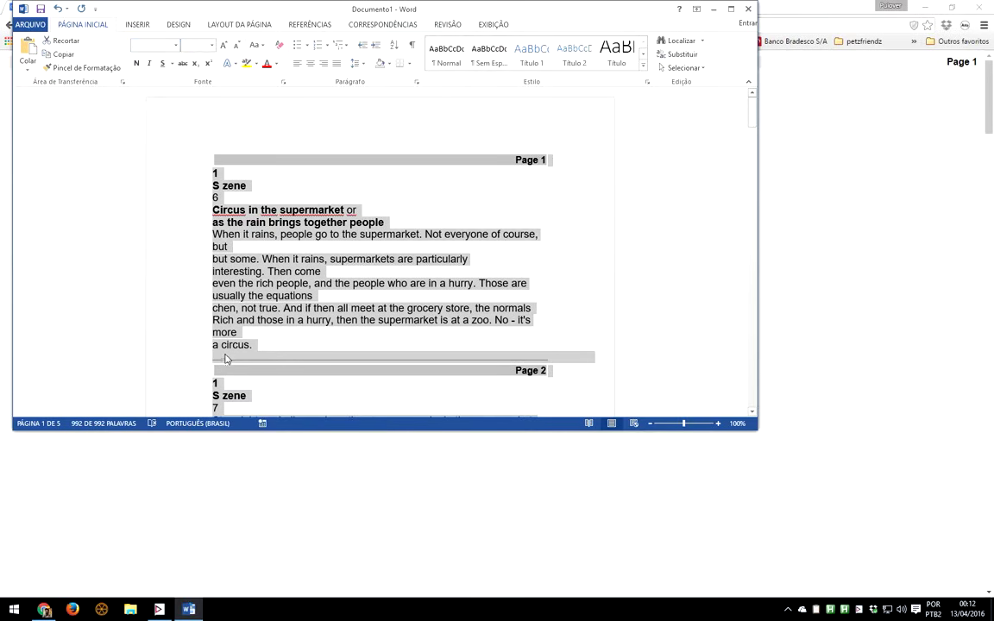
# Check the font name and font size of the processed text in the Word document
pyautogui.click(250, 187)
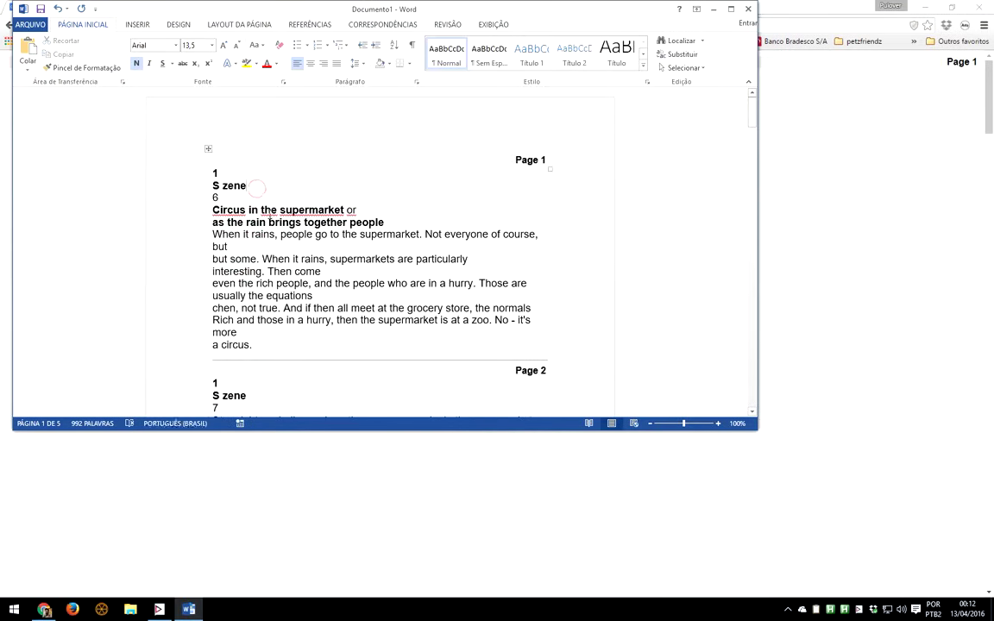
pyautogui.click(155, 45)
pyautogui.click(186, 45)
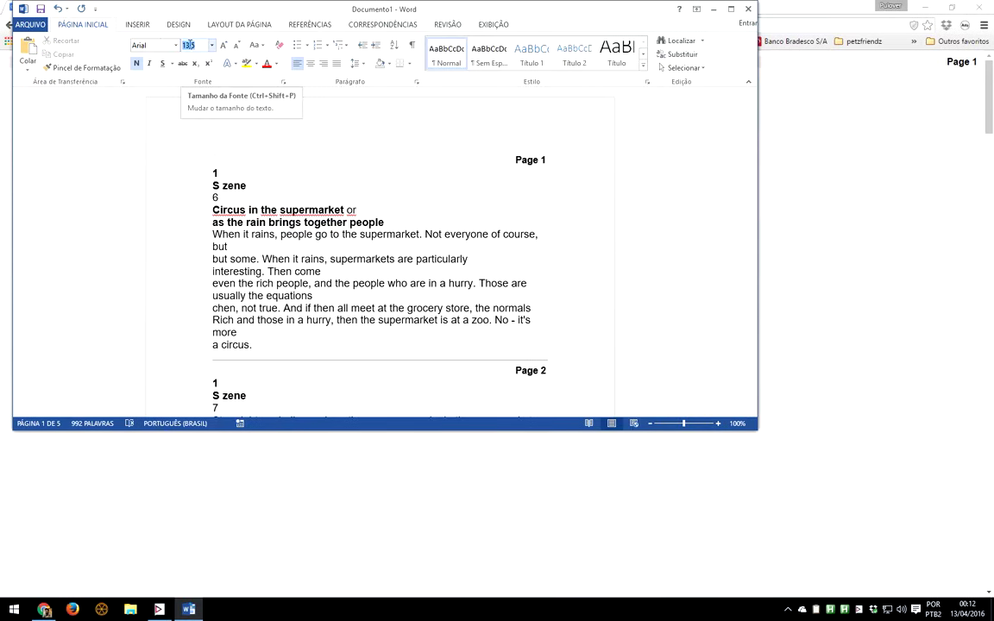
pyautogui.click(277, 202)
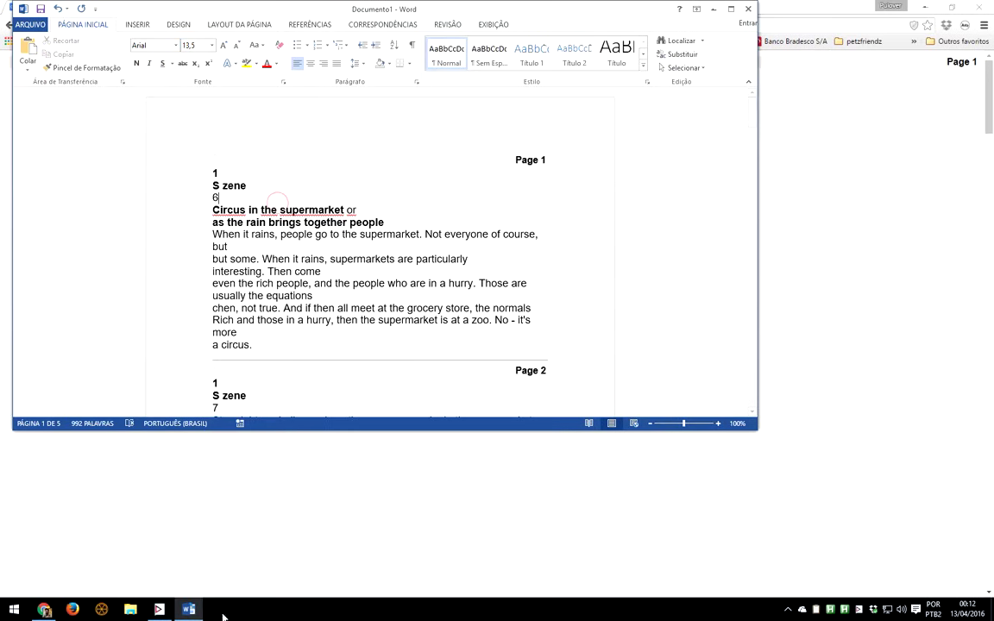
# Return to Pulover's Macro Creator and insert a Tab keystroke before the Enter row
pyautogui.click(189, 610)
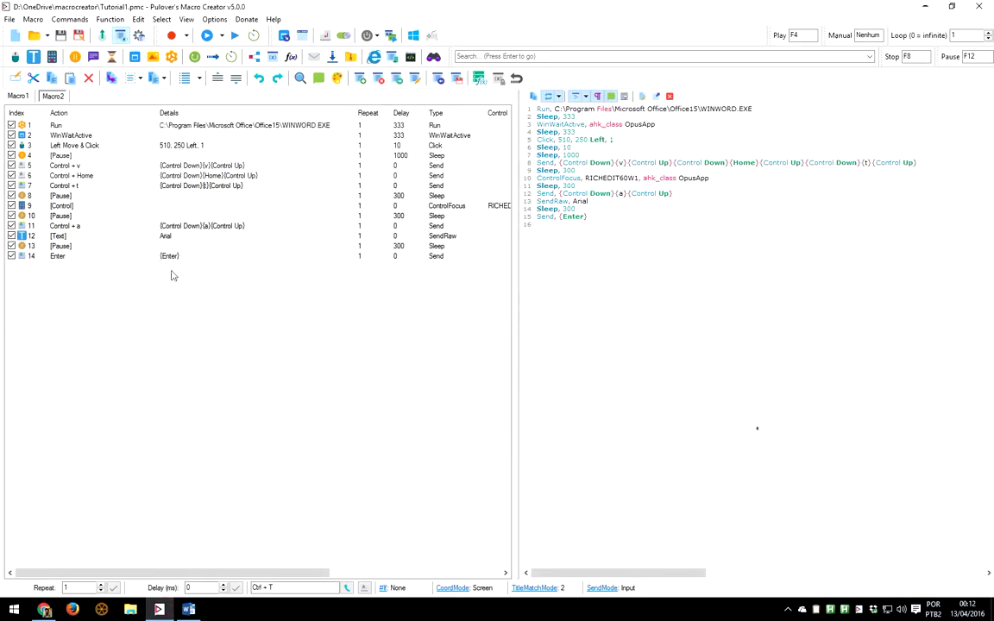
pyautogui.click(159, 258)
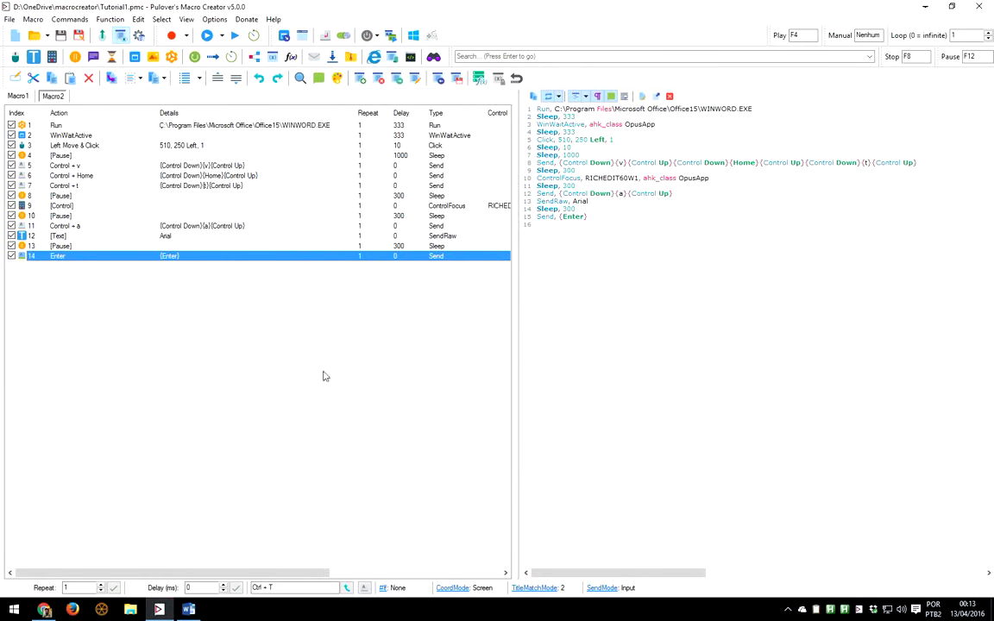
pyautogui.click(284, 589)
pyautogui.press('Tab')
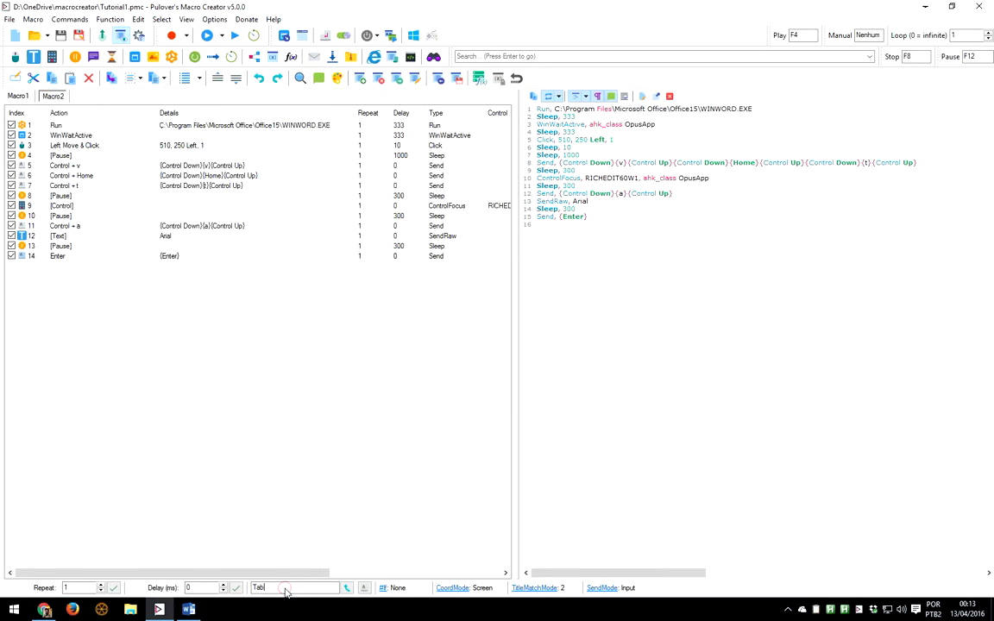
pyautogui.click(345, 589)
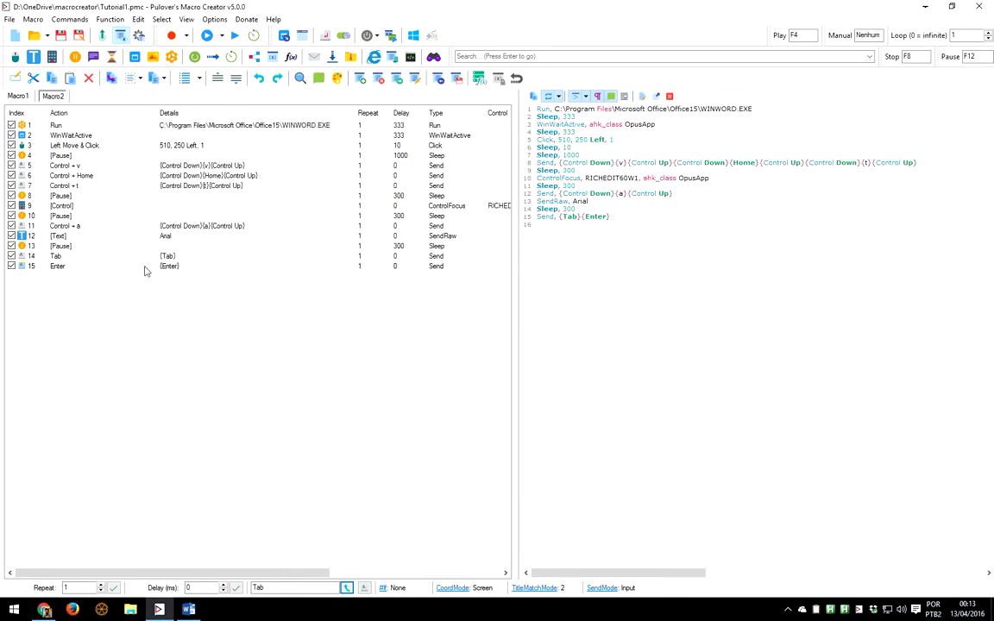
# Insert a plain text (raw) action that sends 11 before the Enter row
pyautogui.click(147, 269)
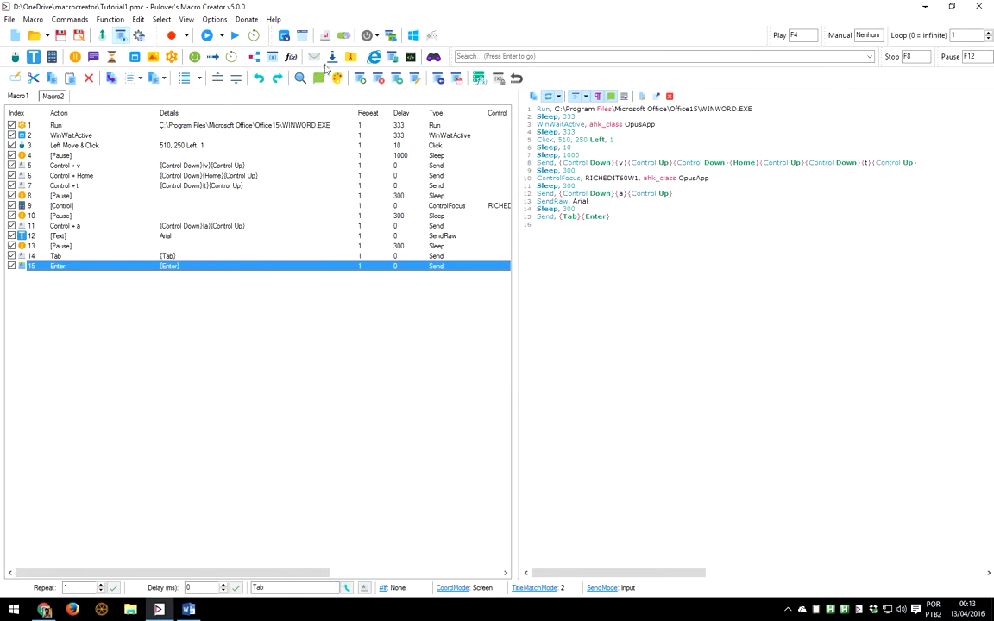
pyautogui.click(33, 56)
pyautogui.write('11')
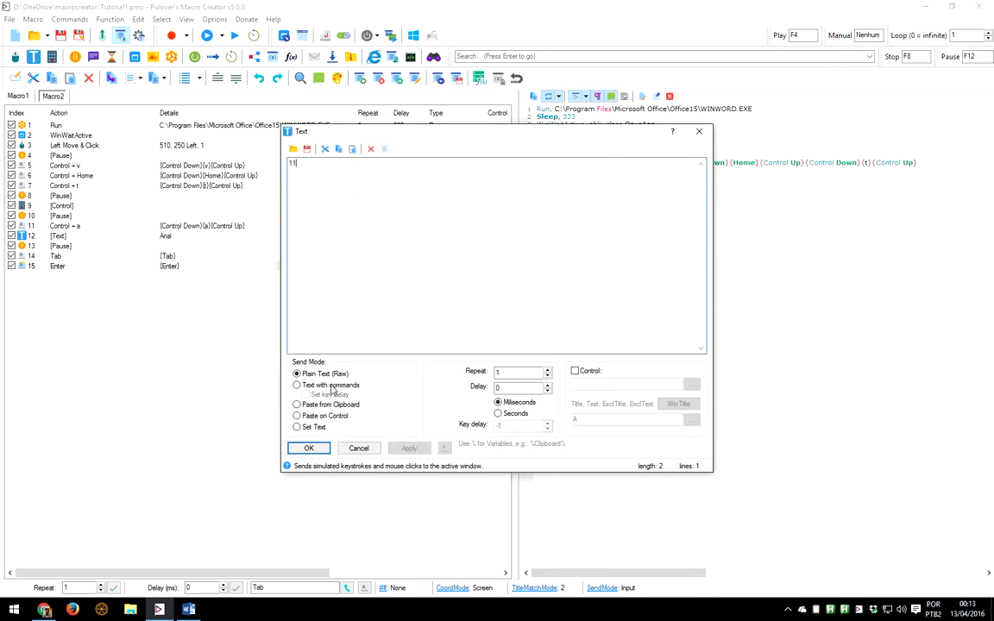
pyautogui.click(309, 448)
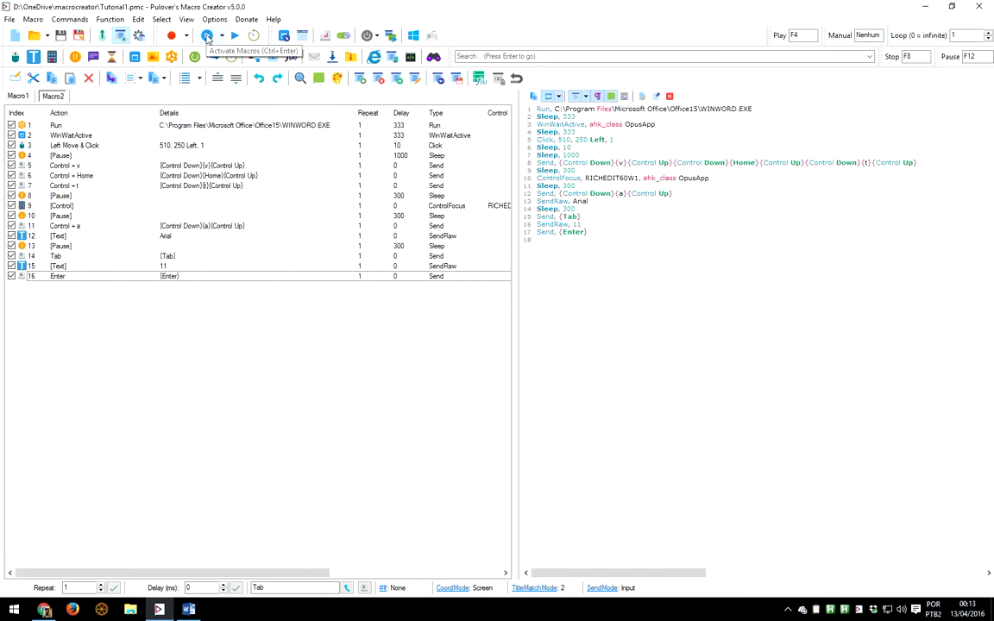
# Select macro rows 7 to 16, activate the macros and play them on the Word document, then deselect the text
pyautogui.click(207, 36)
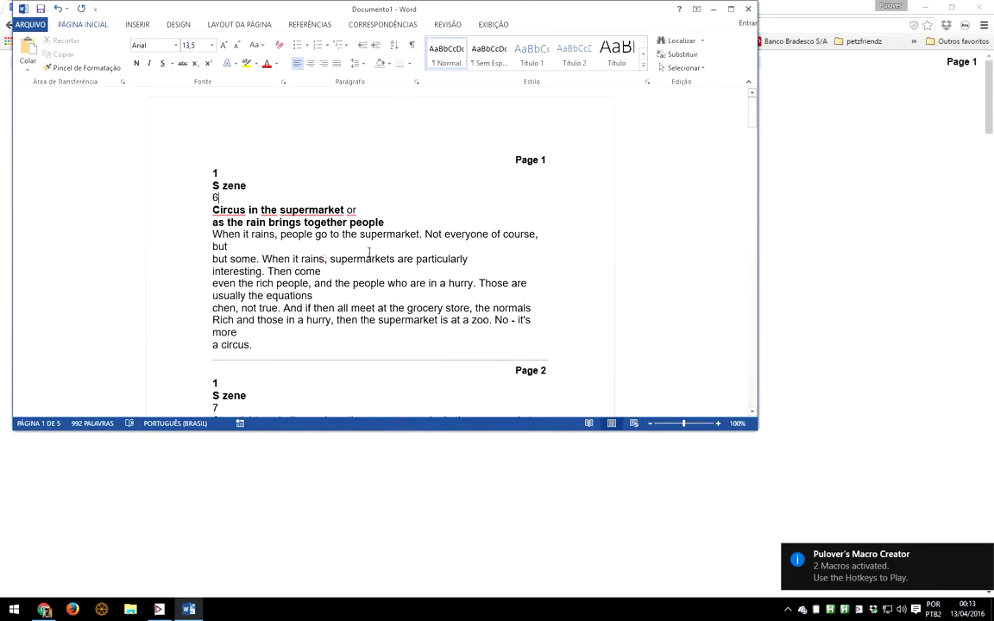
pyautogui.click(277, 254)
pyautogui.click(159, 610)
pyautogui.moveTo(168, 368); pyautogui.dragTo(178, 194)
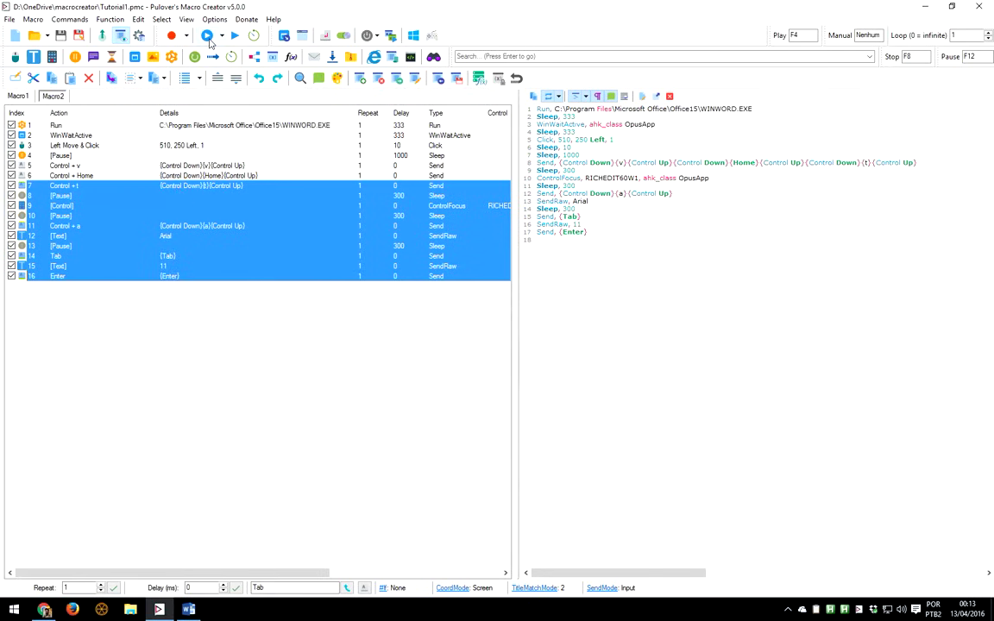
pyautogui.click(209, 37)
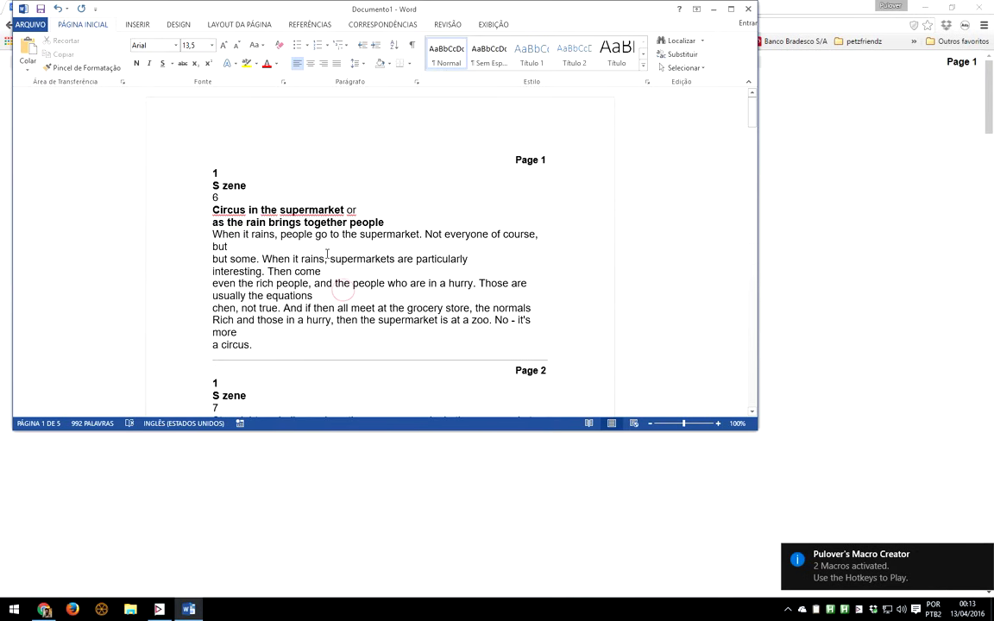
pyautogui.hotkey('ctrl', 'a')
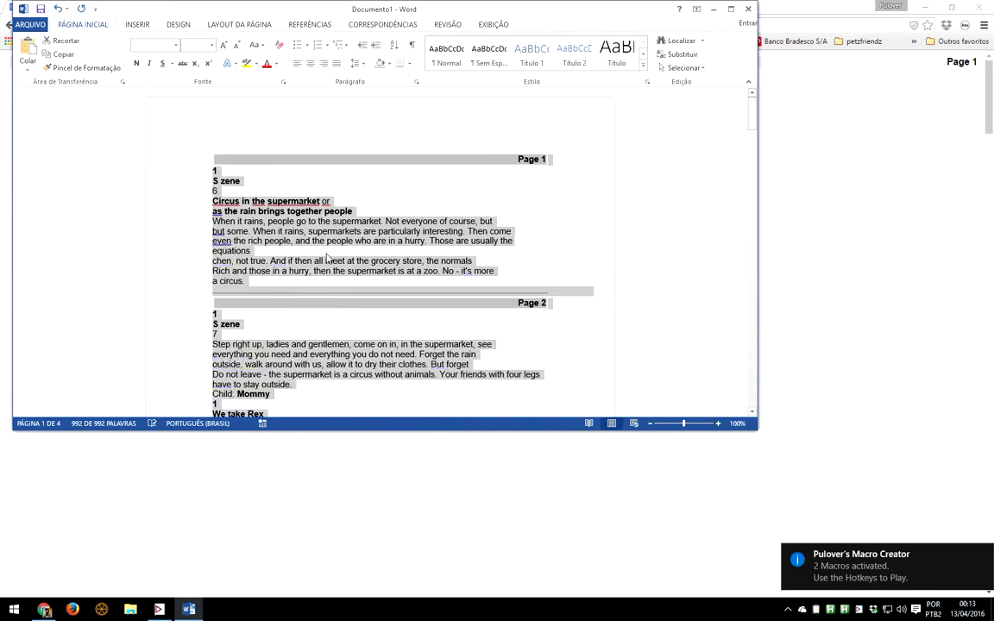
pyautogui.click(274, 220)
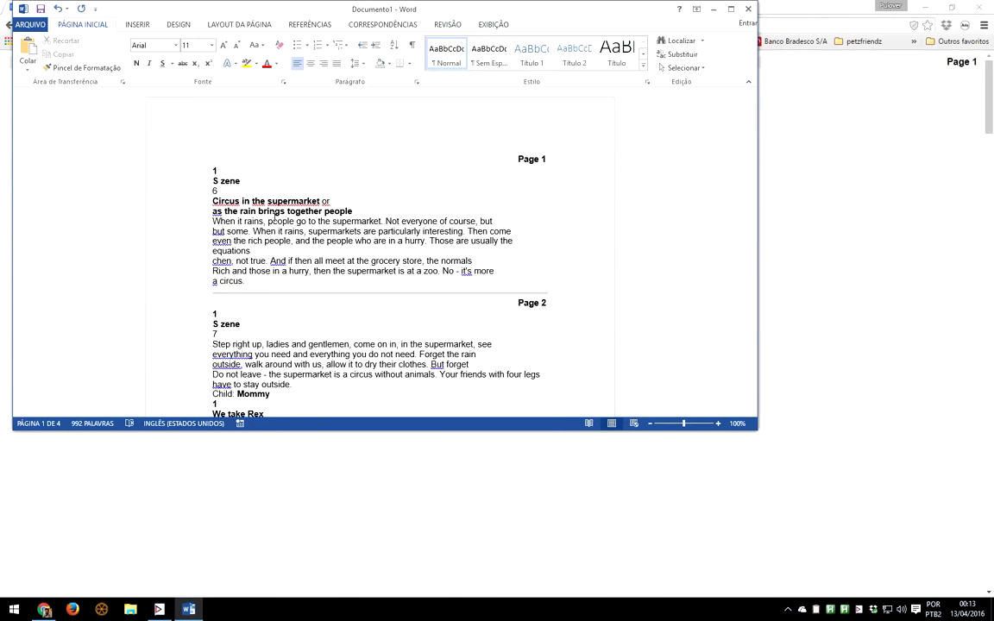
# Return to Pulover's Macro Creator and append a Control + b keystroke to the end of Macro2
pyautogui.click(184, 435)
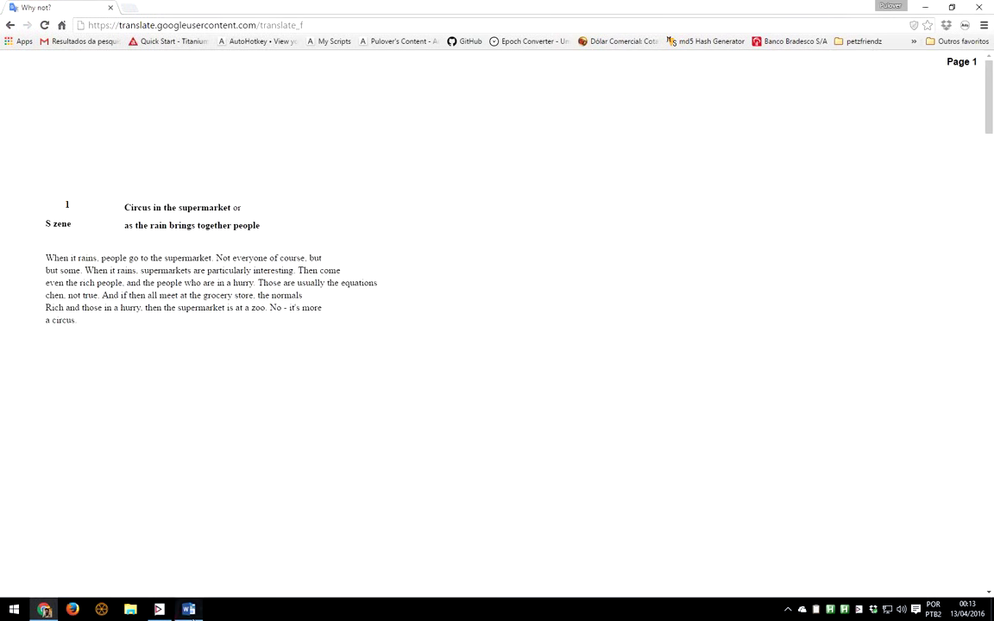
pyautogui.click(191, 616)
pyautogui.click(160, 610)
pyautogui.click(199, 415)
pyautogui.click(277, 590)
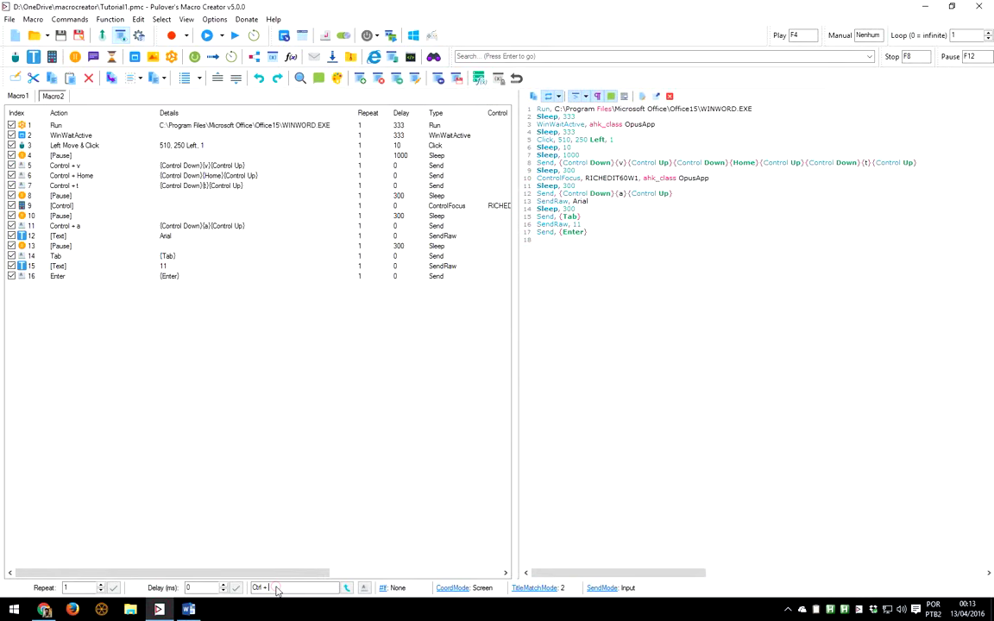
pyautogui.hotkey('ctrl', 'b')
pyautogui.click(346, 588)
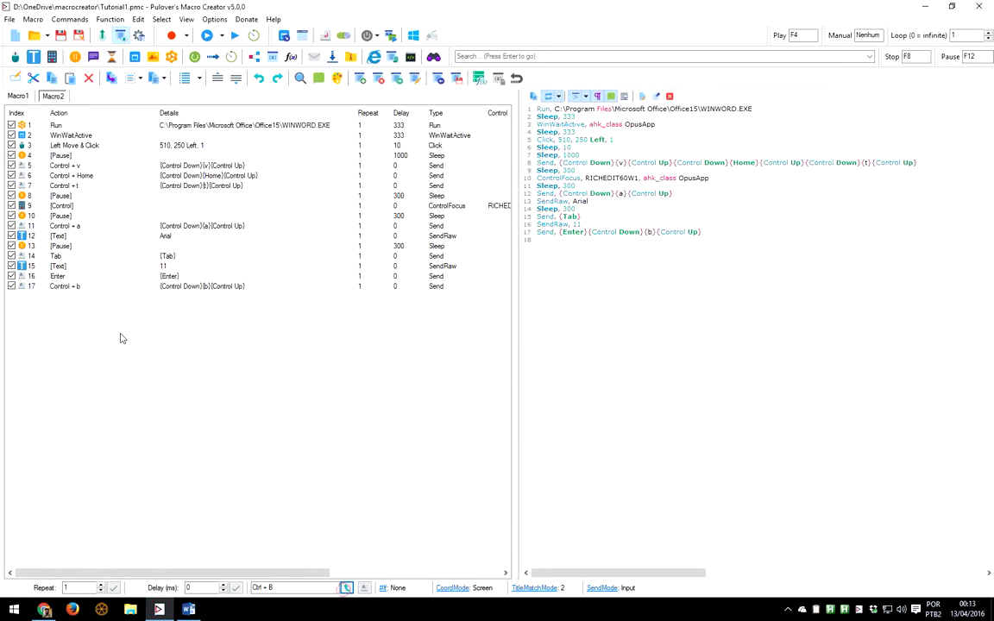
# Select the Control + b row of Macro2, activate the macros and play it on the Word document
pyautogui.click(164, 287)
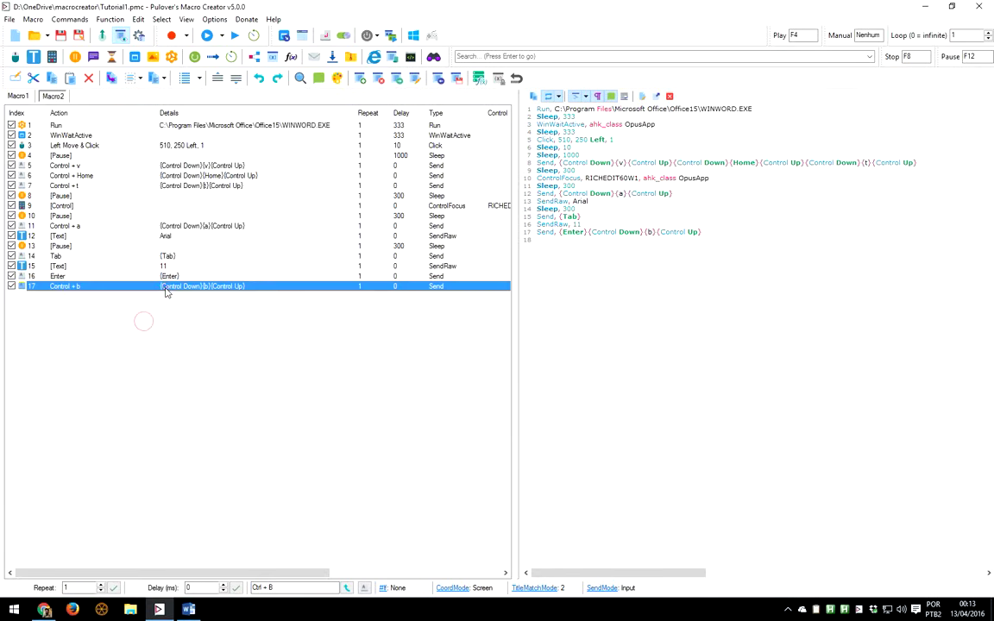
pyautogui.click(191, 35)
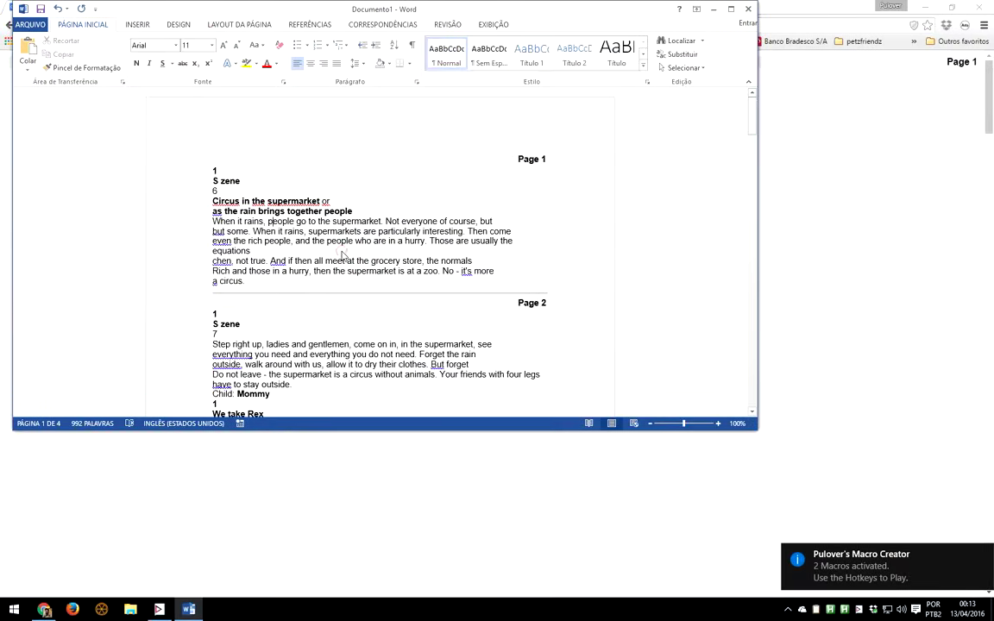
pyautogui.hotkey('ctrl', 'b')
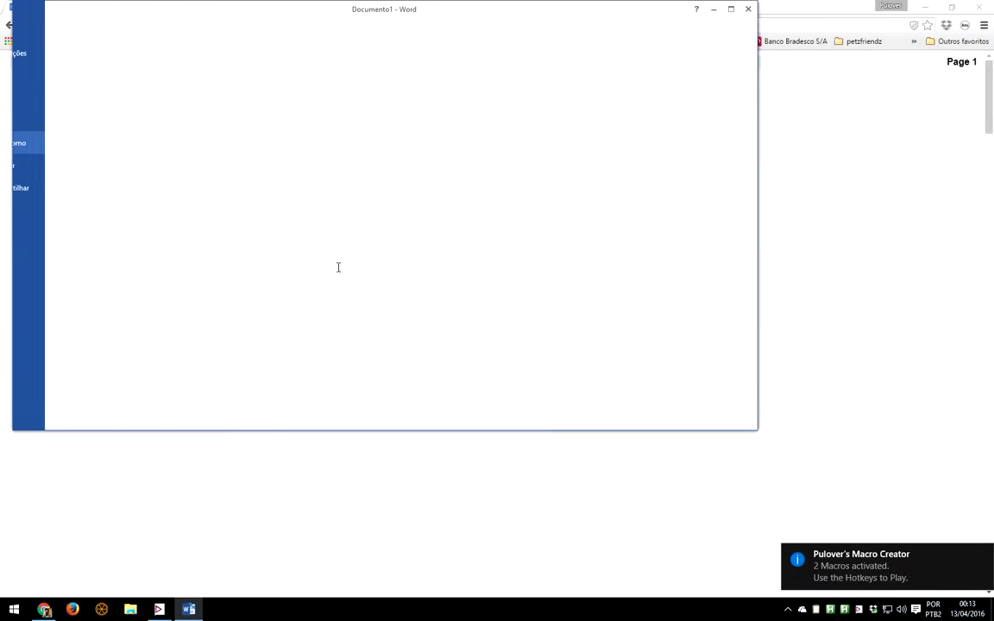
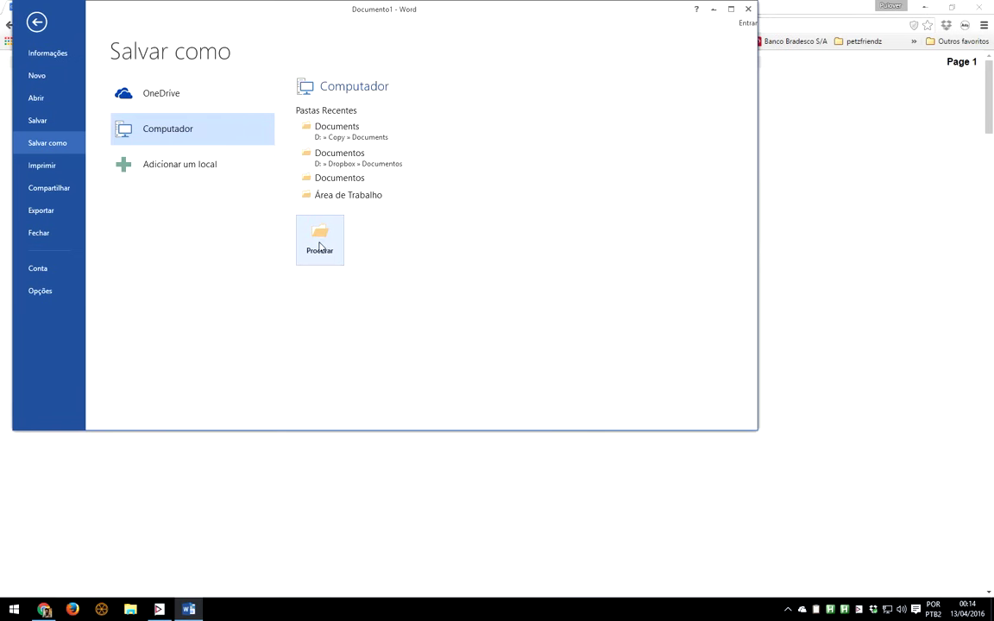
# Return to Pulover's Macro Creator and append a left mouse click targeting control NetUIHWND1 of ahk_class OpusApp, picked from Word's Procurar button
pyautogui.click(159, 609)
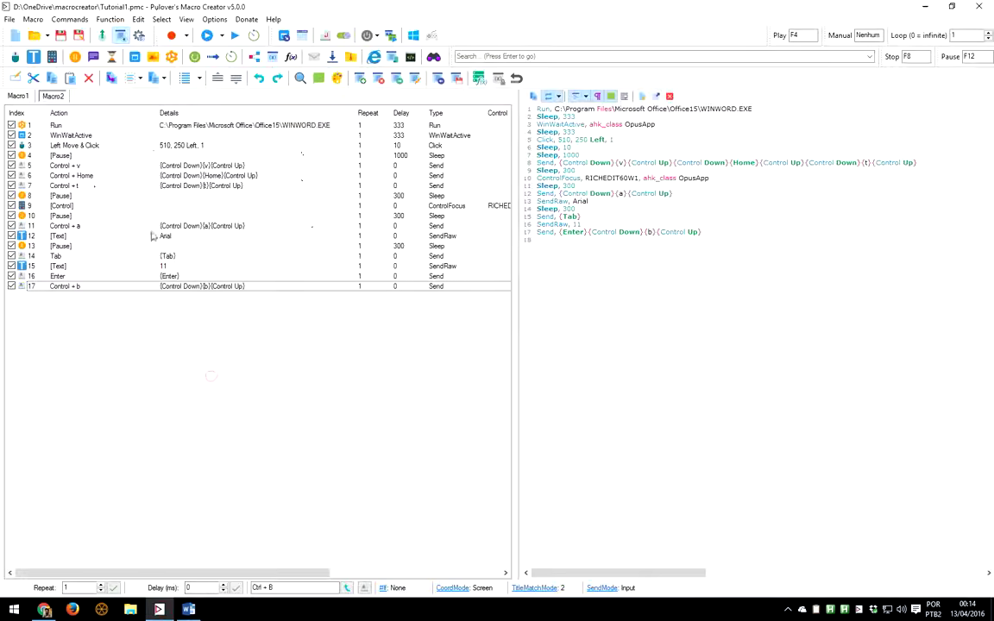
pyautogui.click(17, 56)
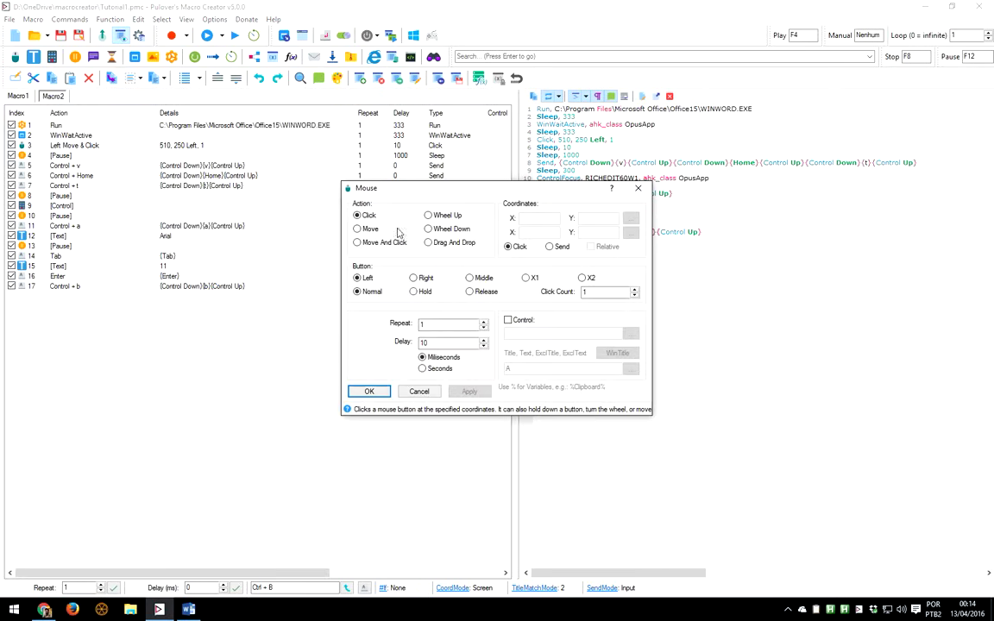
pyautogui.click(522, 321)
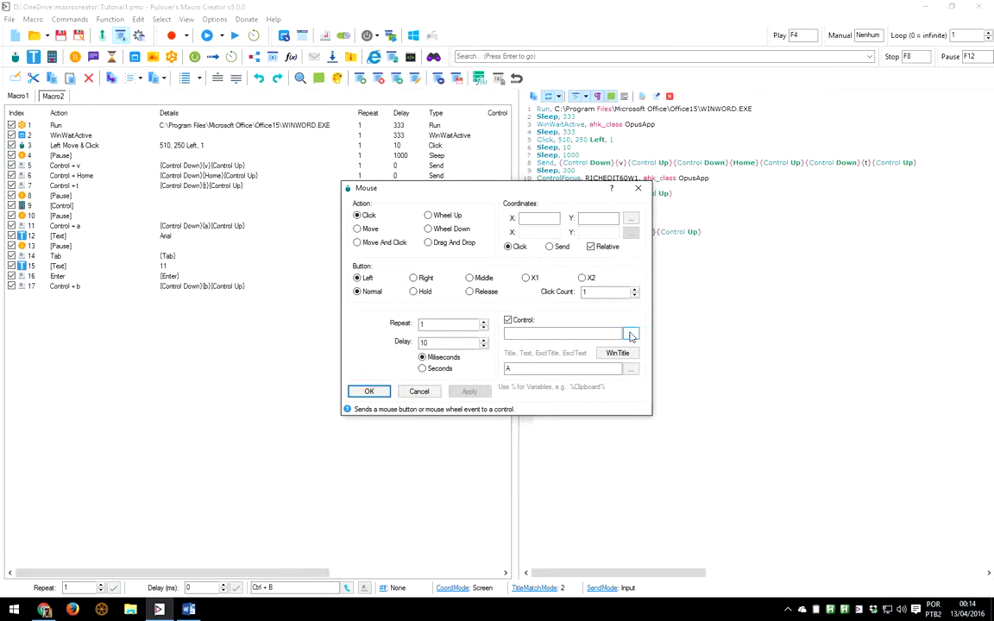
pyautogui.click(631, 336)
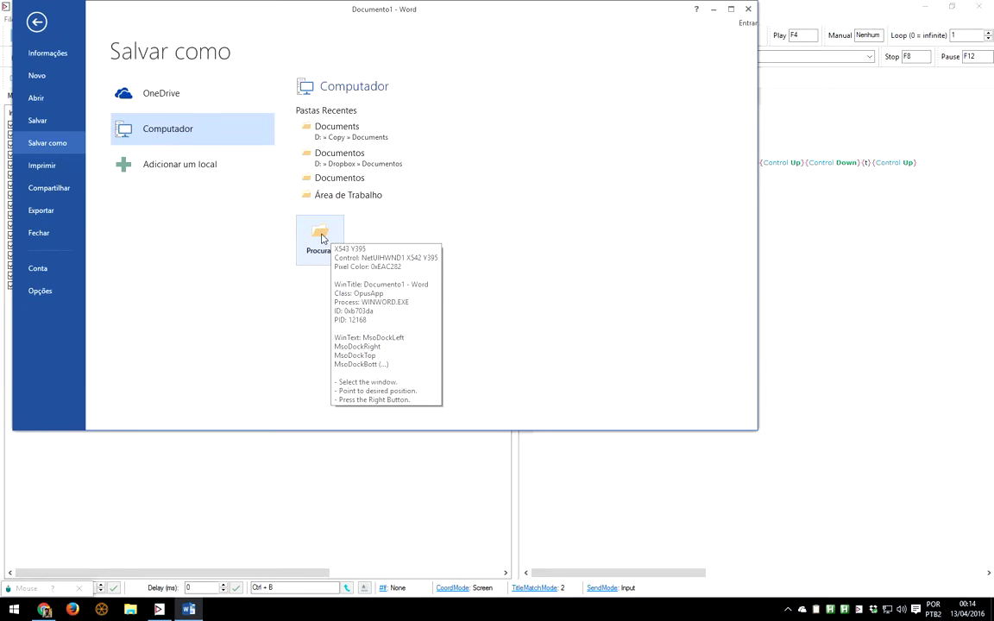
pyautogui.rightClick(321, 238)
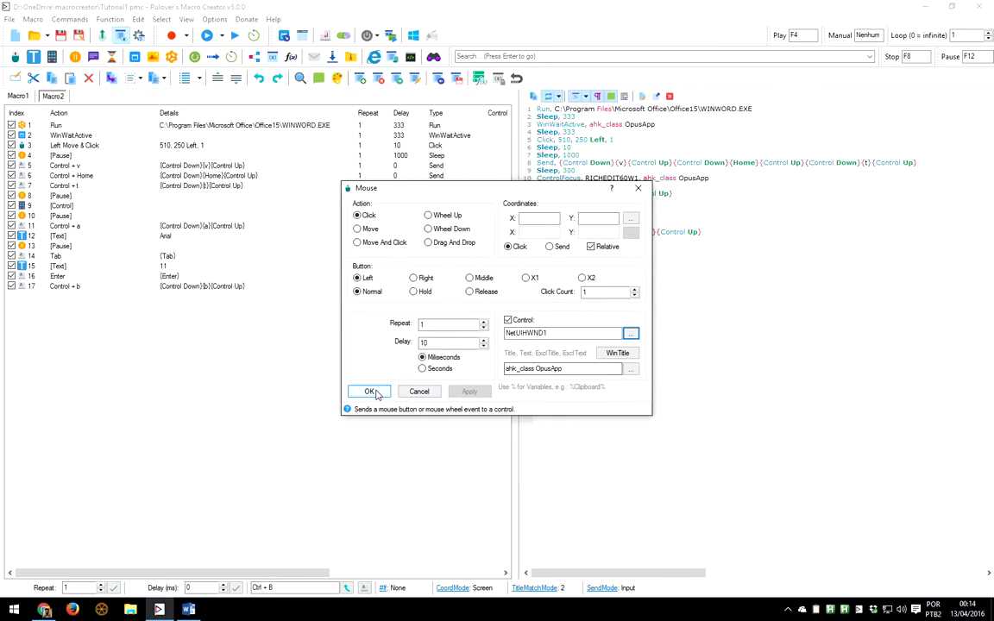
# Select the Control + b and control click rows, activate the macros and test them repeatedly in Word, leaving the Save As page each time
pyautogui.moveTo(186, 331); pyautogui.dragTo(162, 288)
pyautogui.click(207, 35)
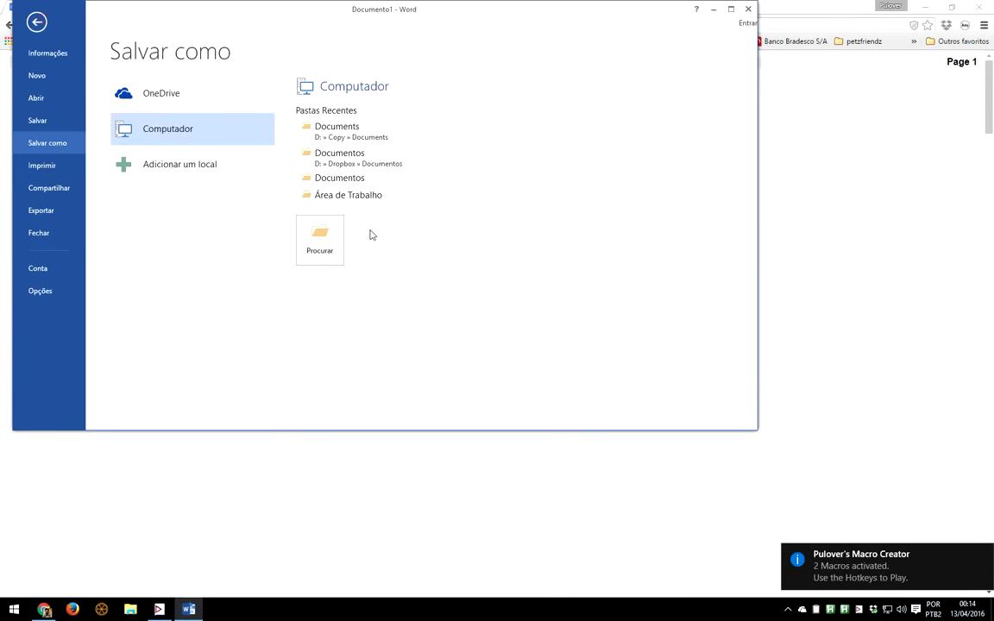
pyautogui.click(37, 22)
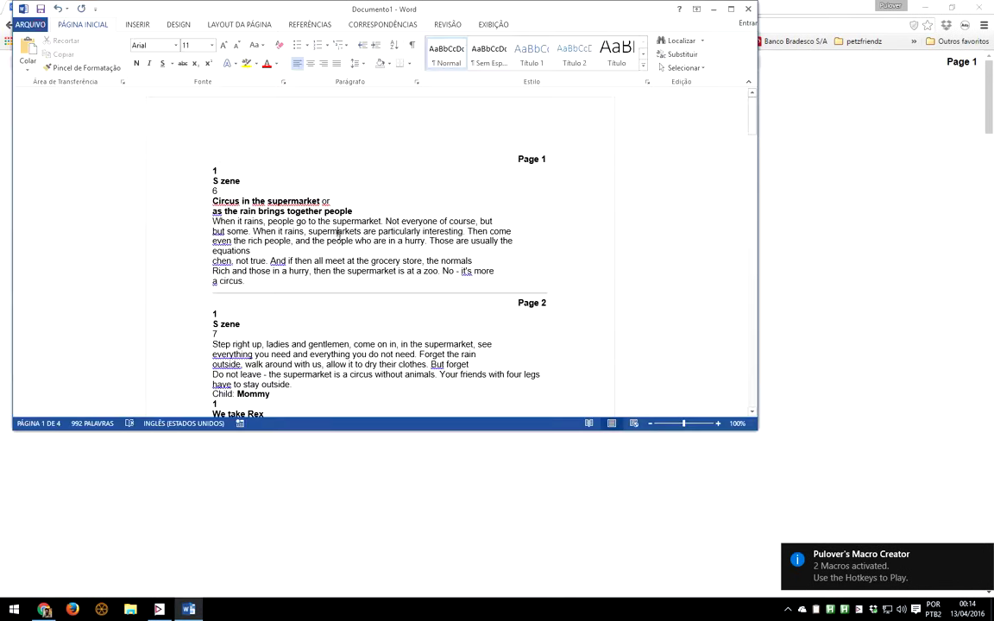
pyautogui.hotkey('ctrl', 's')
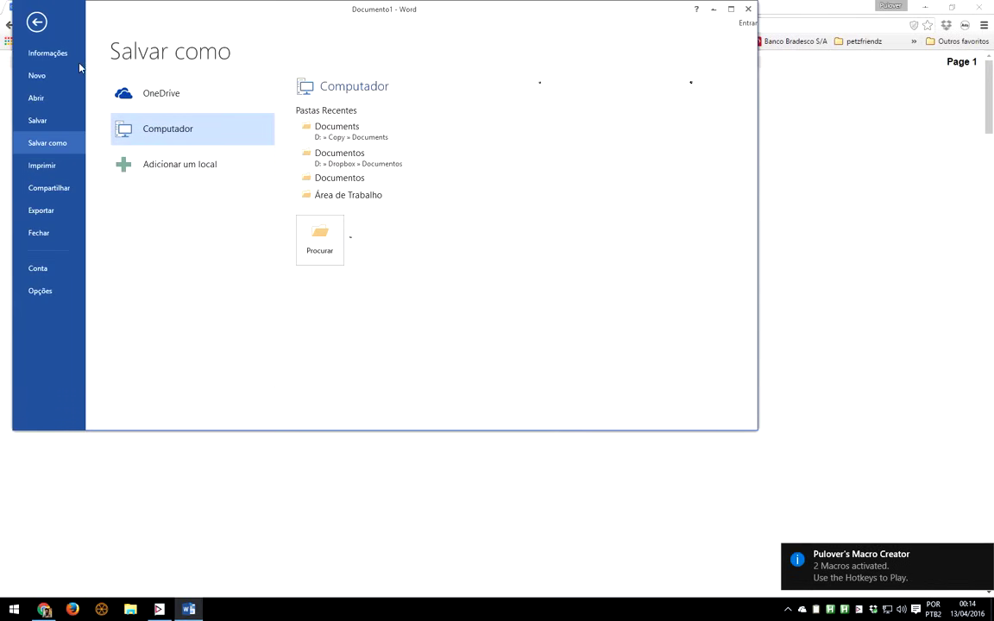
pyautogui.click(37, 22)
pyautogui.hotkey('ctrl', 's')
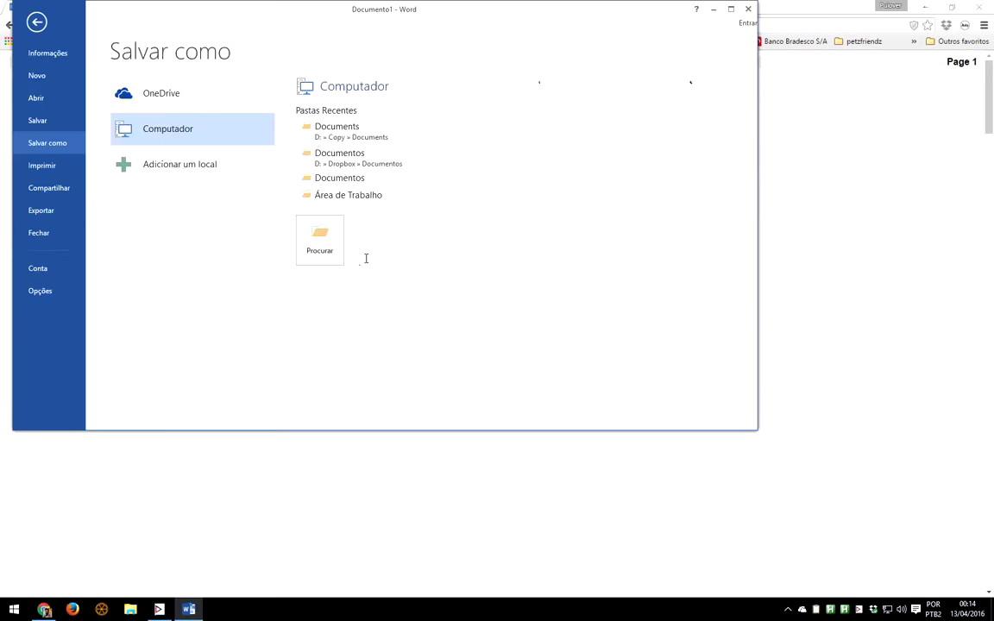
pyautogui.click(36, 22)
# Return to Pulover's Macro Creator, select only the control click row, activate the macros and open Word's Save As page to test it
pyautogui.click(160, 609)
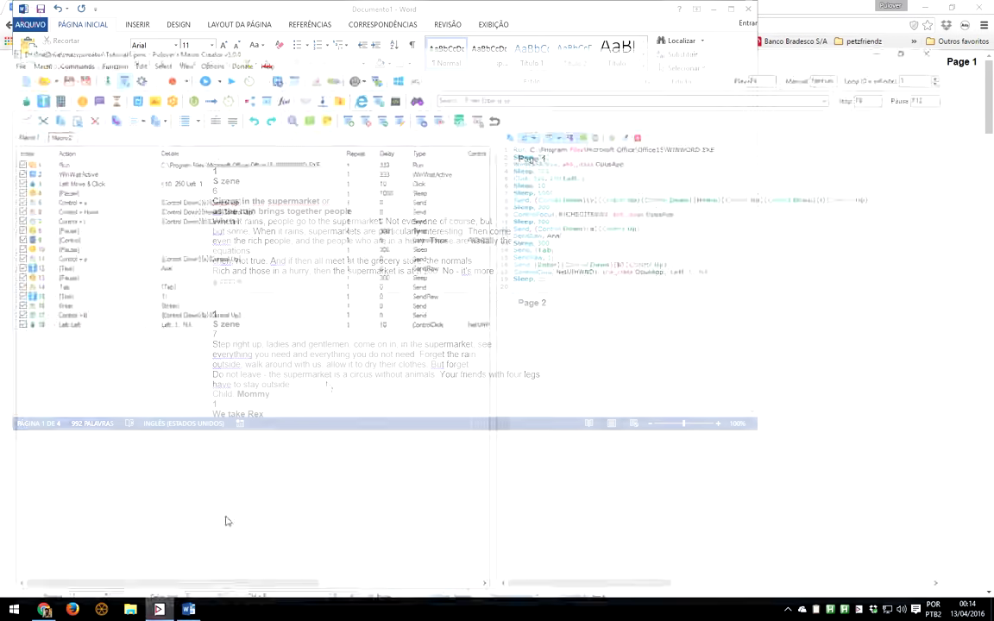
pyautogui.click(217, 296)
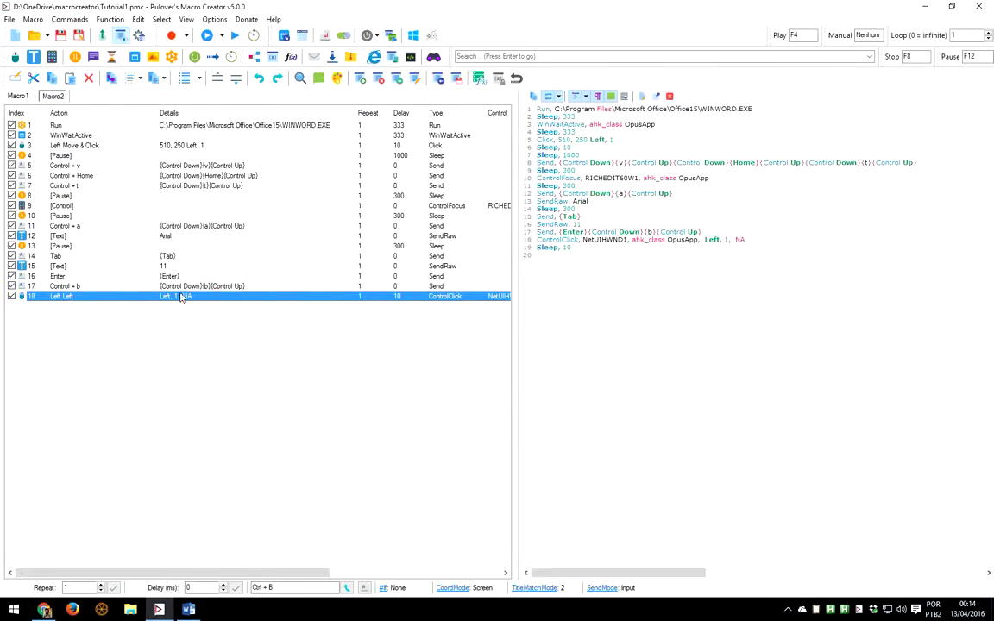
pyautogui.click(208, 36)
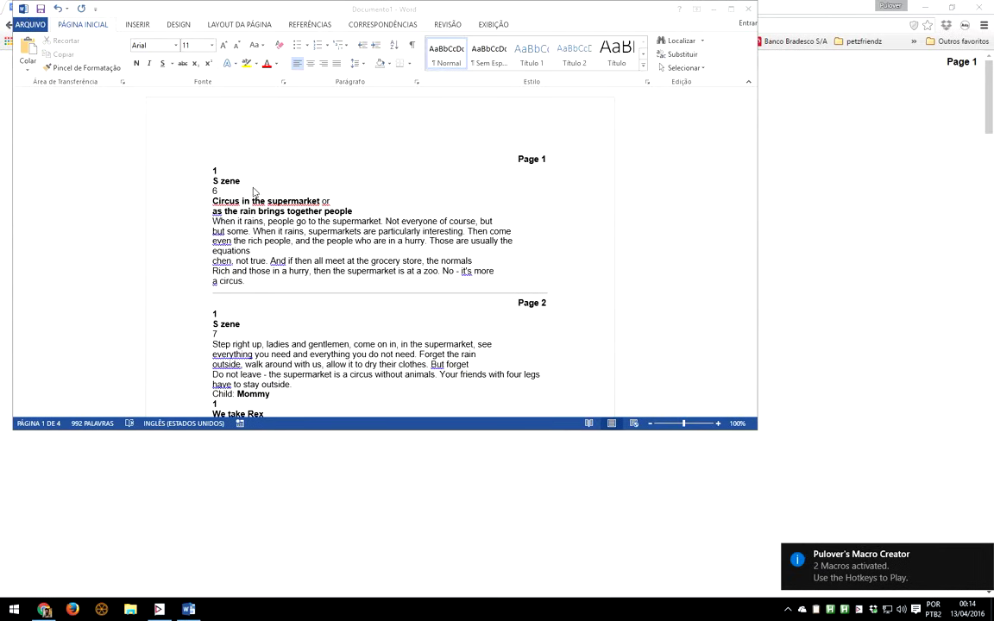
pyautogui.click(364, 261)
pyautogui.hotkey('ctrl', 's')
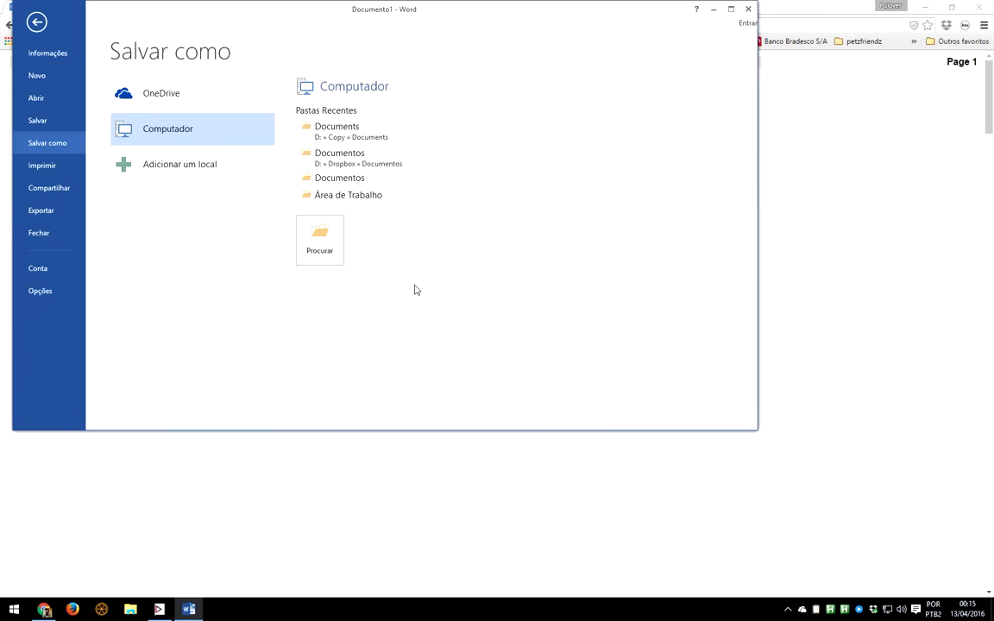
# Edit the control click in Pulover's Macro Creator, repicking control NetUIHWND1 and capturing relative coordinates x541 y401 on Word's Procurar button
pyautogui.click(189, 609)
pyautogui.click(189, 610)
pyautogui.click(160, 611)
pyautogui.doubleClick(220, 297)
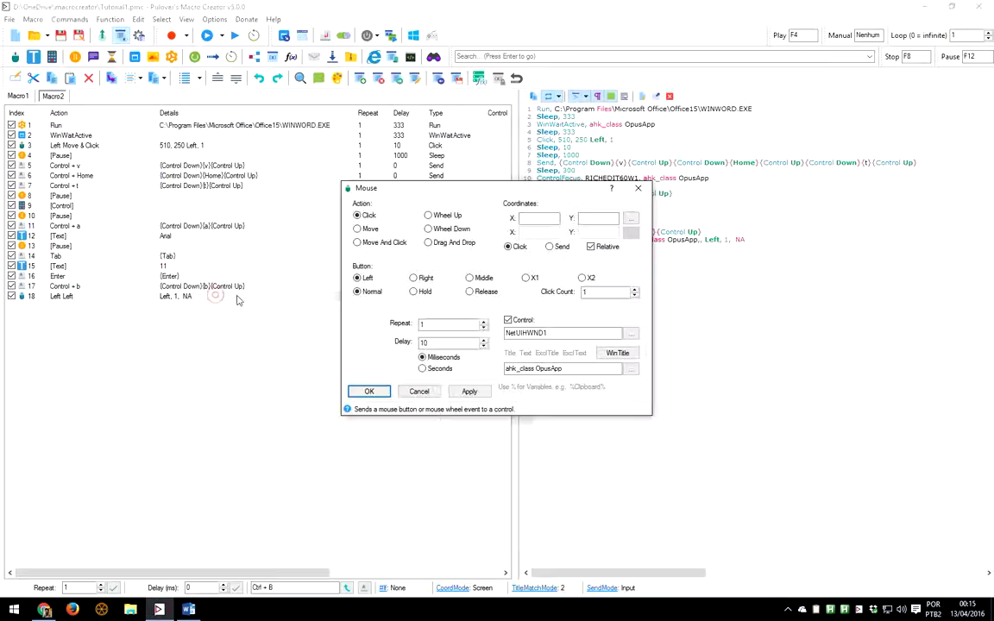
pyautogui.click(631, 334)
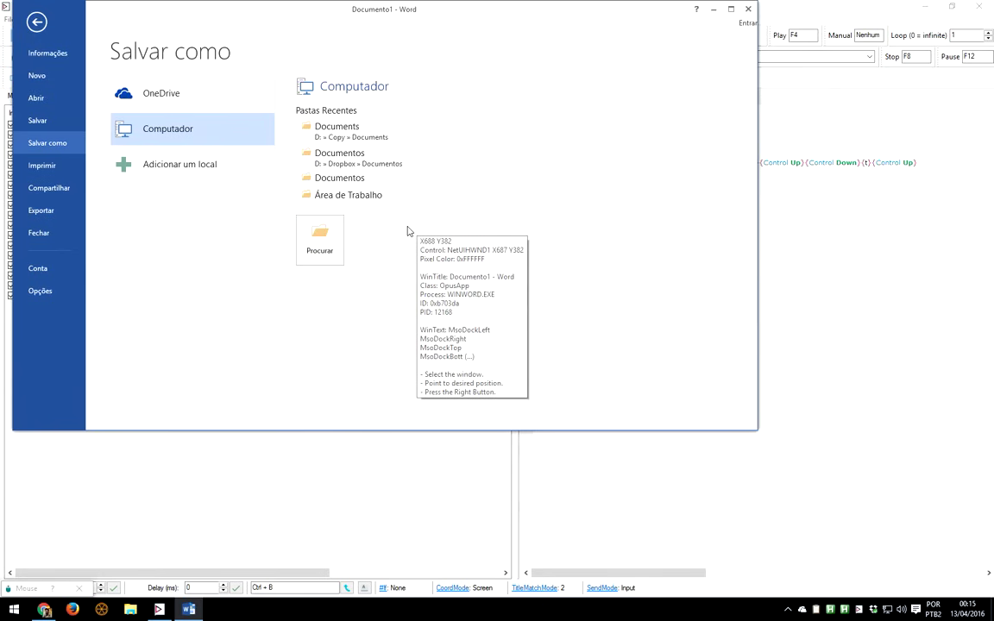
pyautogui.rightClick(320, 242)
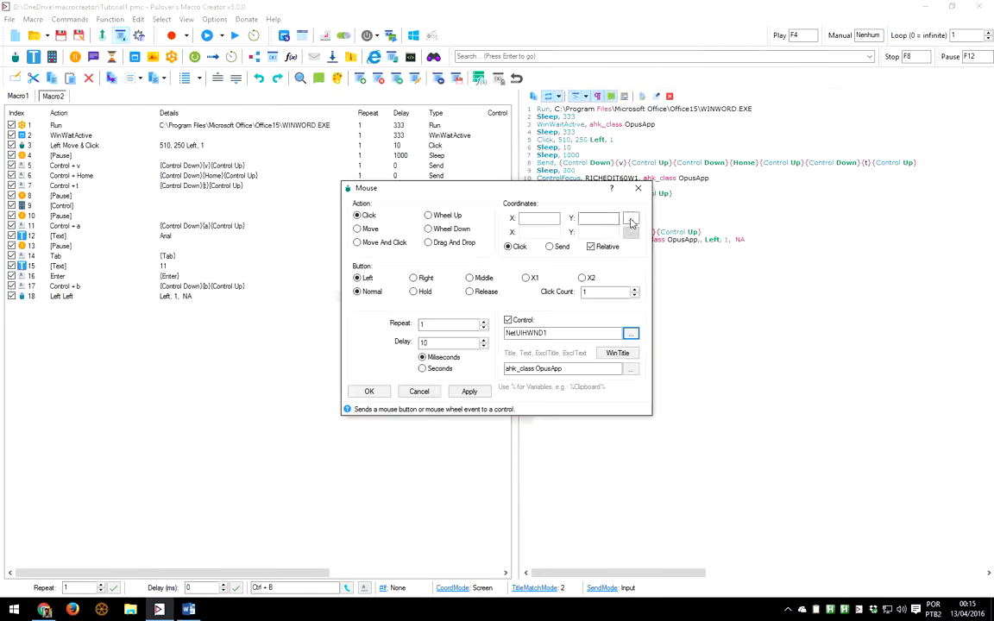
pyautogui.click(631, 222)
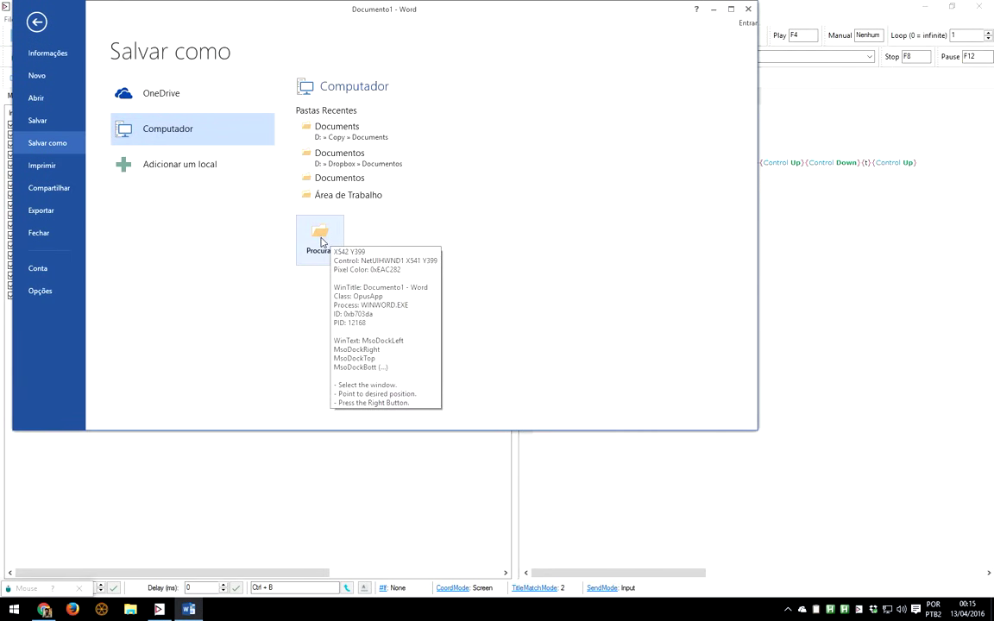
pyautogui.rightClick(321, 242)
pyautogui.click(336, 355)
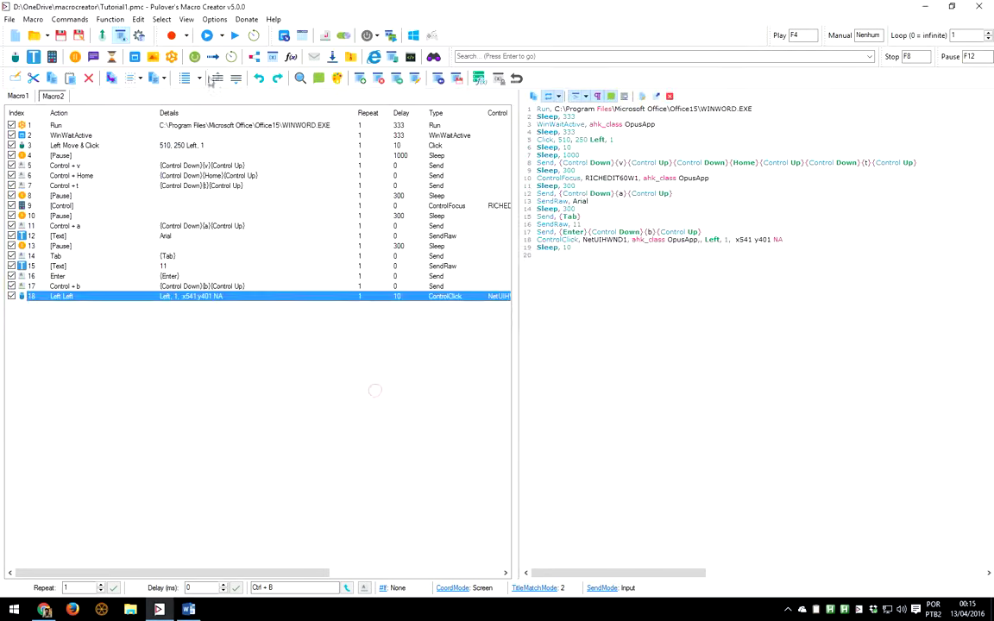
# Activate the macros, test the coordinate-based control click on Word's Save As page, and go back to the document
pyautogui.click(208, 36)
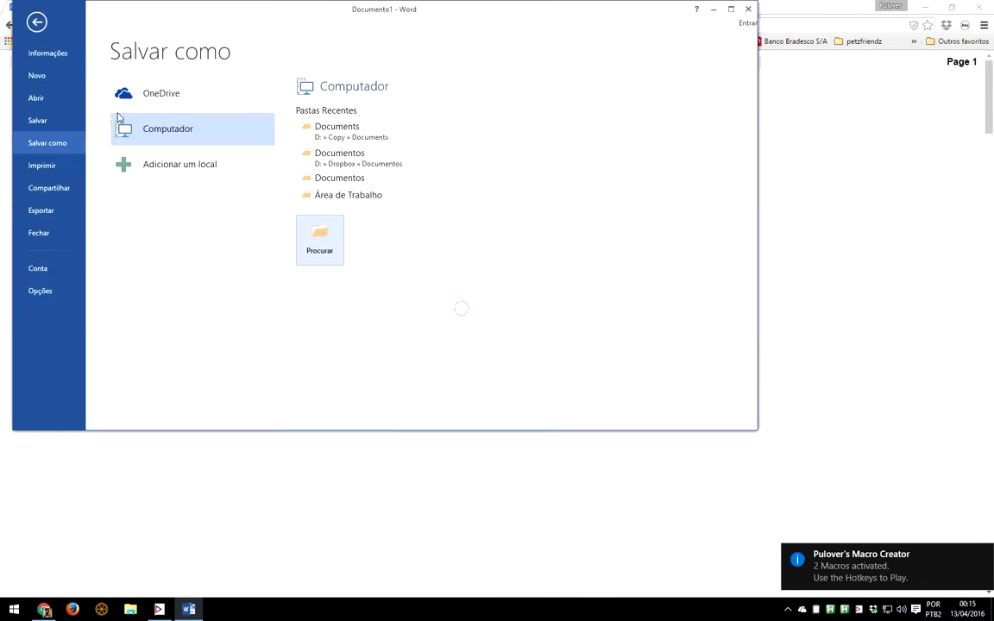
pyautogui.click(42, 27)
pyautogui.click(201, 609)
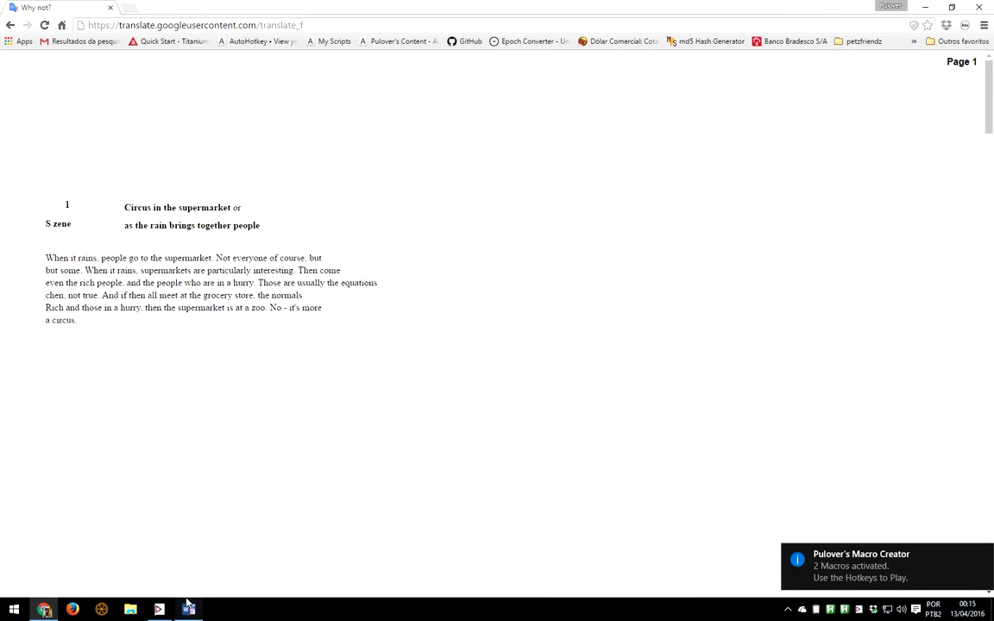
pyautogui.click(193, 609)
# Return to Pulover's Macro Creator and insert a 600 millisecond pause before the control click row
pyautogui.click(160, 610)
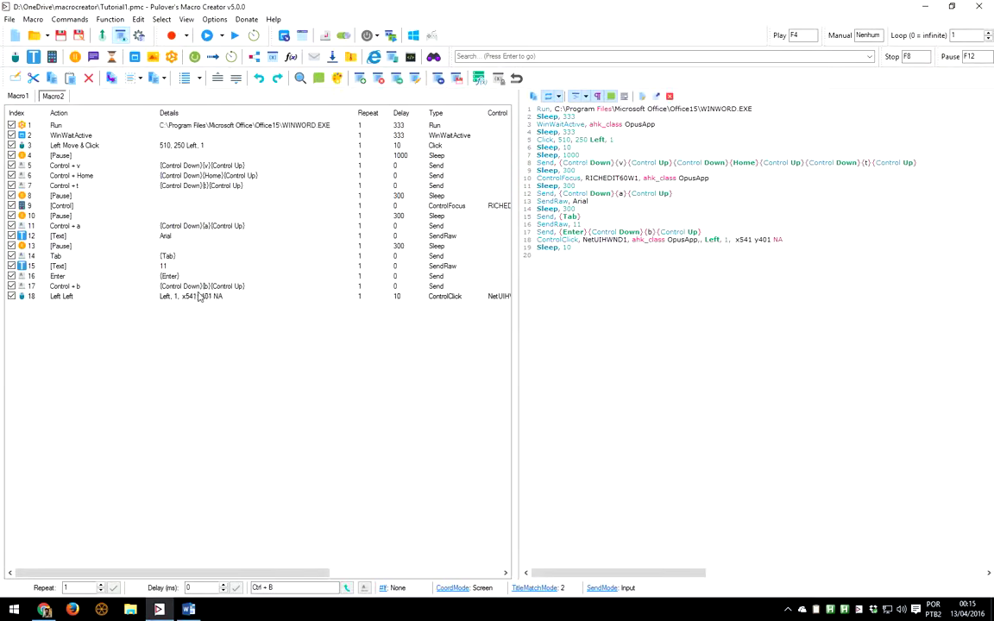
pyautogui.click(193, 296)
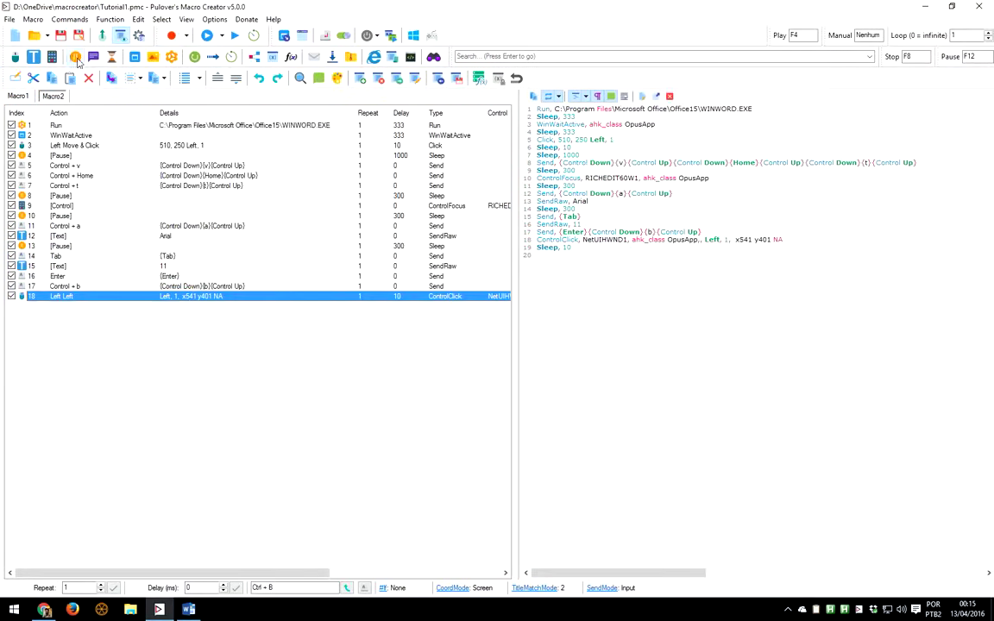
pyautogui.click(76, 57)
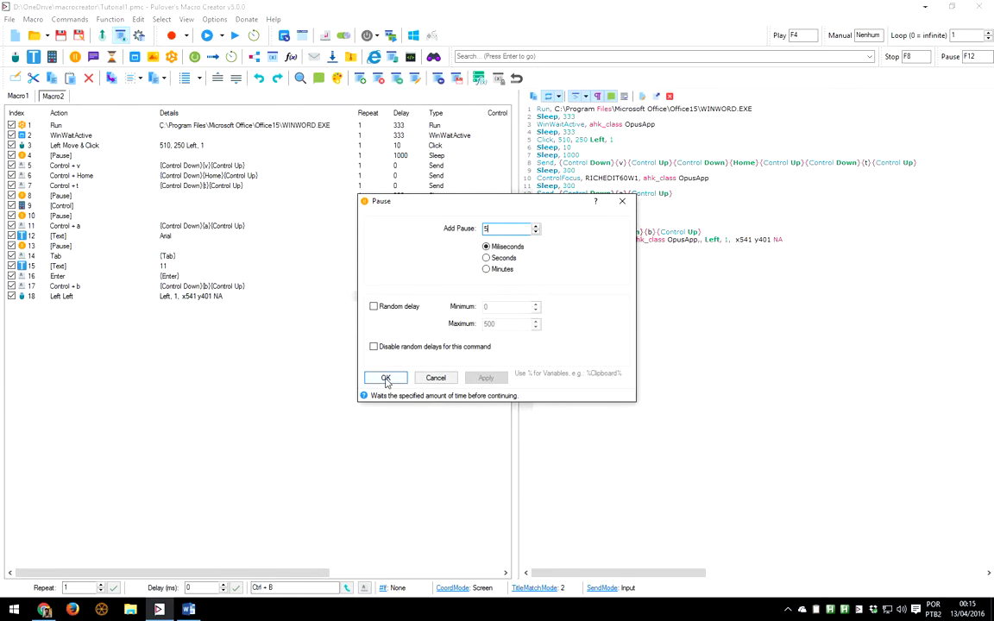
pyautogui.write('600')
pyautogui.click(386, 379)
# Select macro rows 17 to 19, activate the macros and play them on Word to open the Save As file dialog
pyautogui.moveTo(117, 324); pyautogui.dragTo(89, 287)
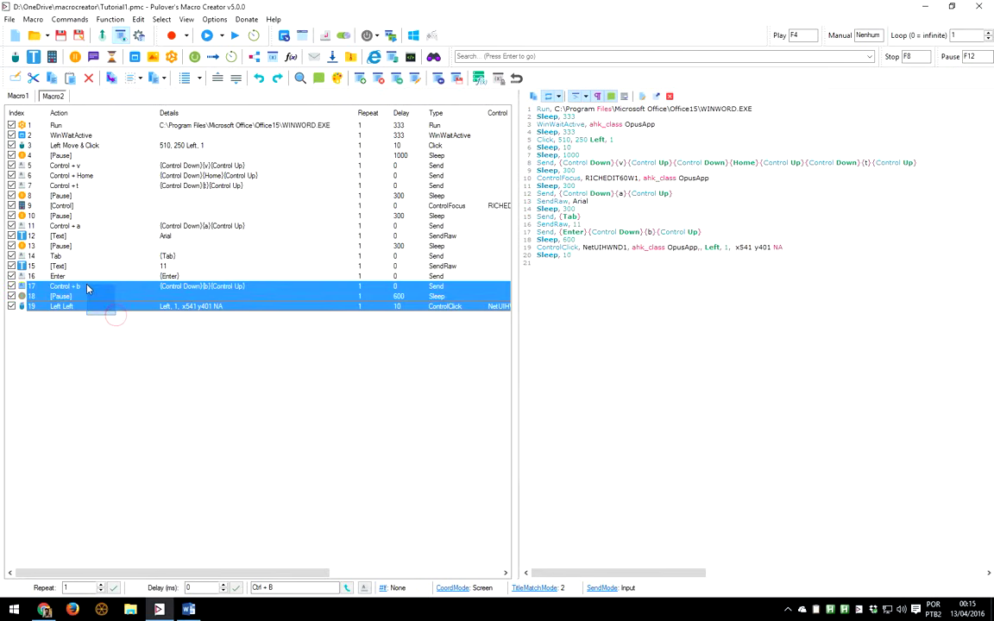
pyautogui.click(215, 39)
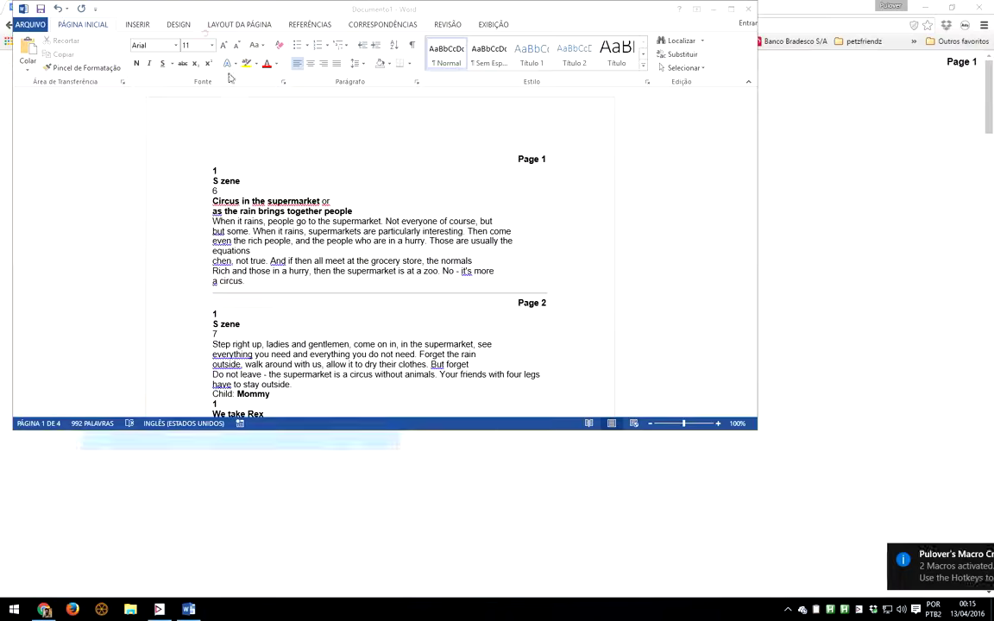
pyautogui.hotkey('ctrl', 's')
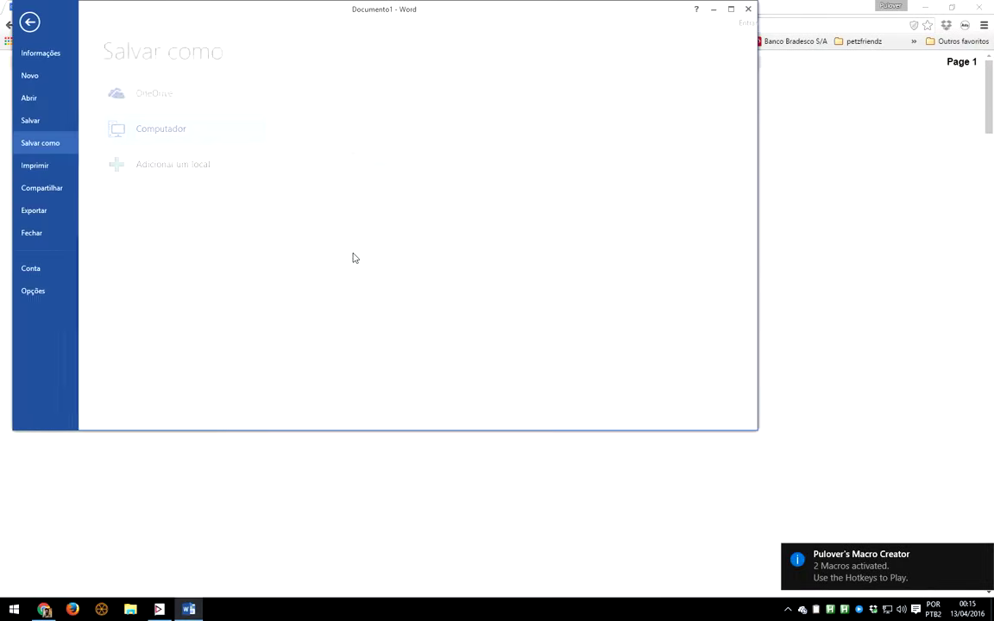
pyautogui.click(350, 255)
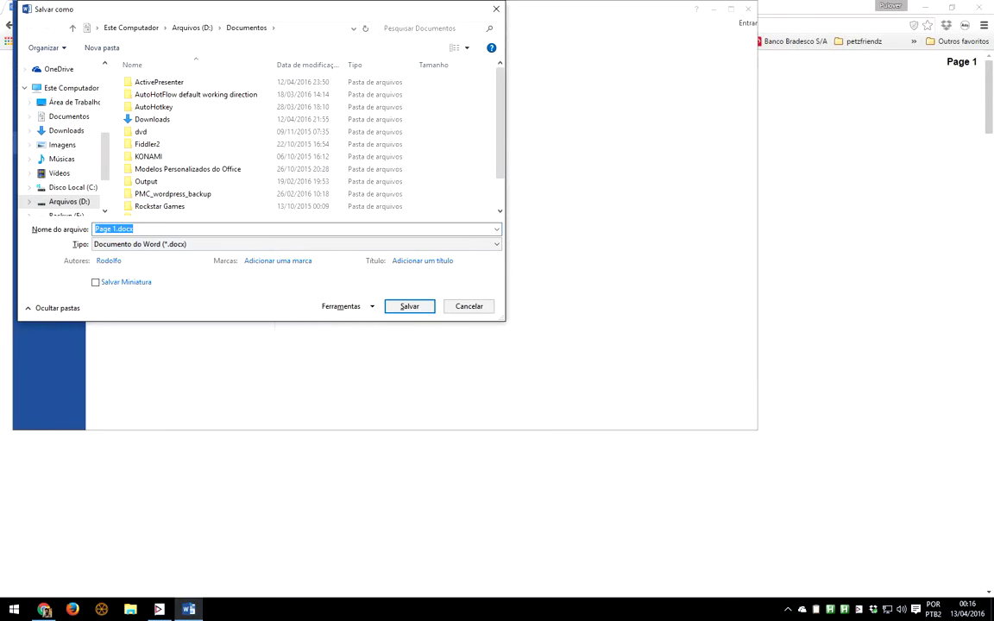
# Return to Pulover's Macro Creator and append a WinWait command for Word's Save As dialog, using window class #32770
pyautogui.click(164, 612)
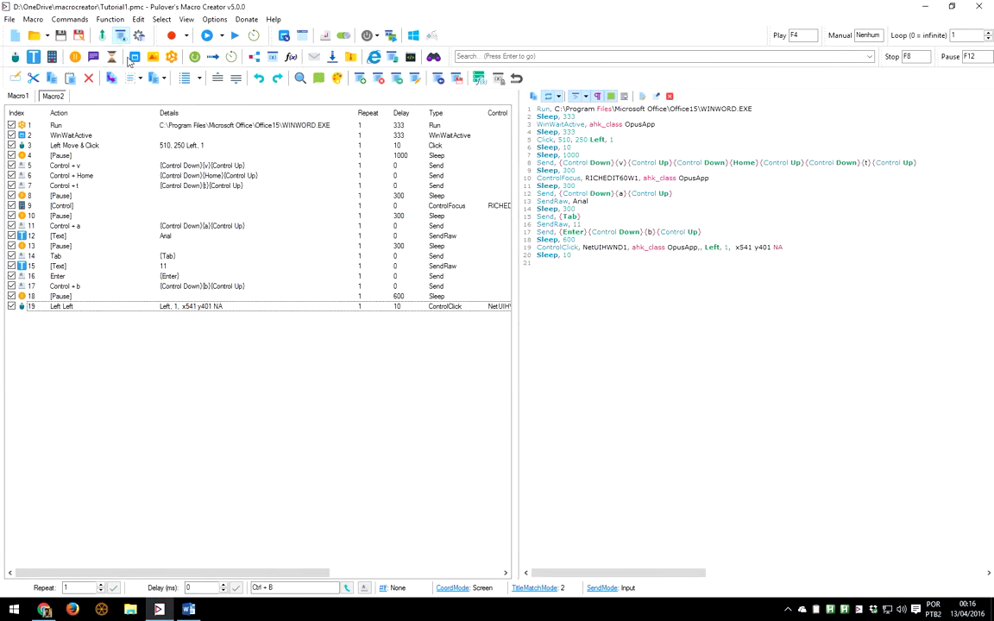
pyautogui.click(134, 56)
pyautogui.click(423, 226)
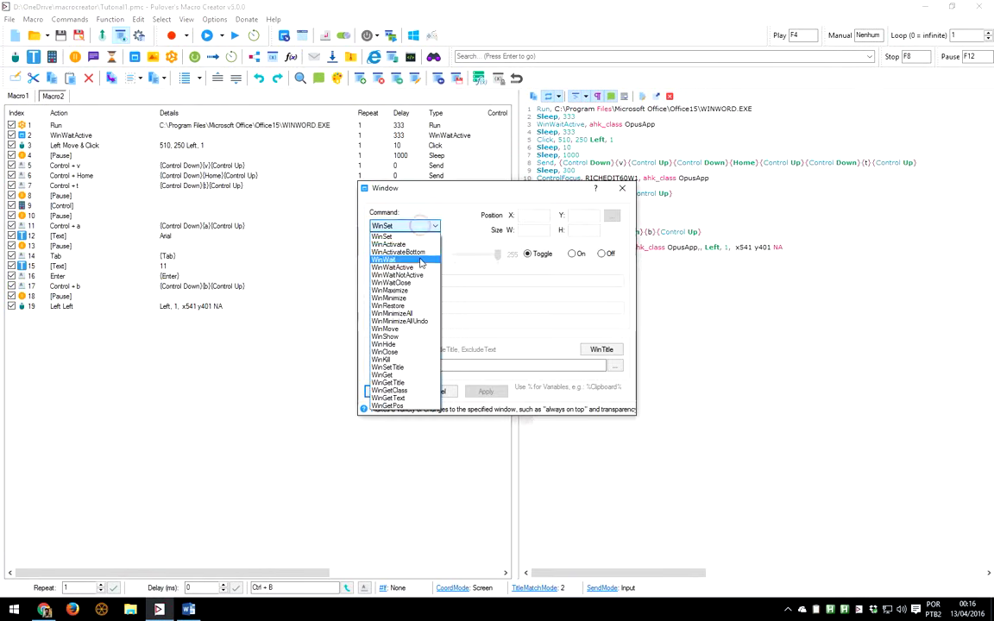
pyautogui.click(421, 260)
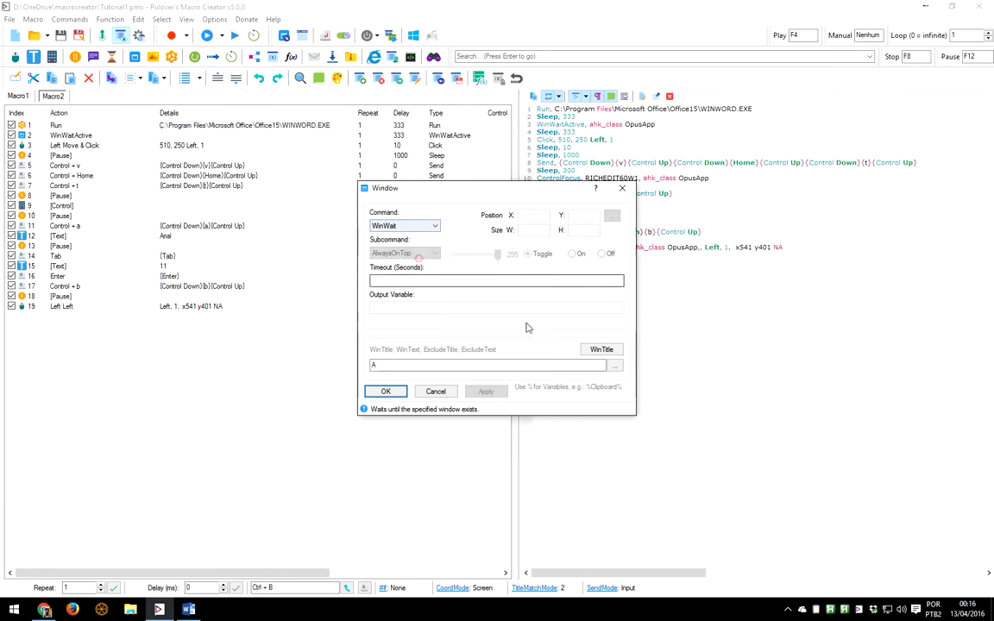
pyautogui.click(615, 356)
pyautogui.click(615, 363)
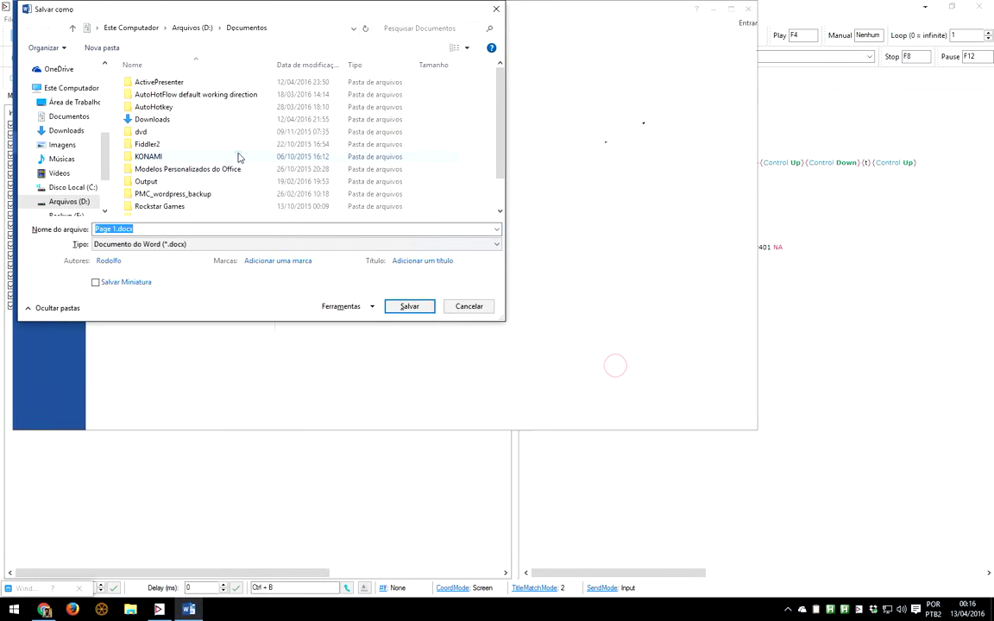
pyautogui.click(239, 158)
pyautogui.click(385, 390)
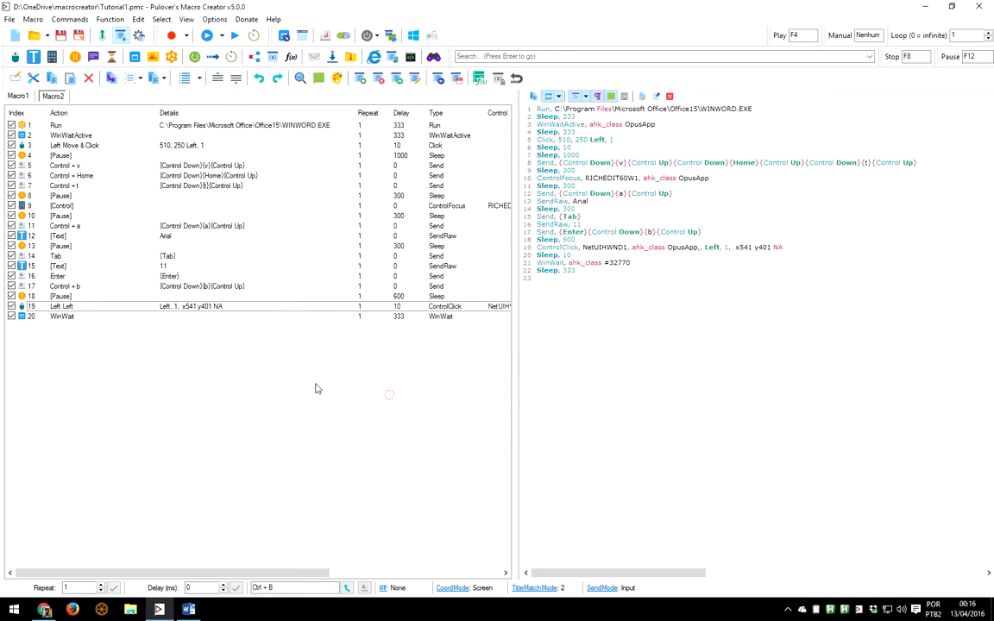
# Append a ControlSetText command that puts Translation.doc into the Save As dialog's file name field, control Edit1
pyautogui.click(52, 57)
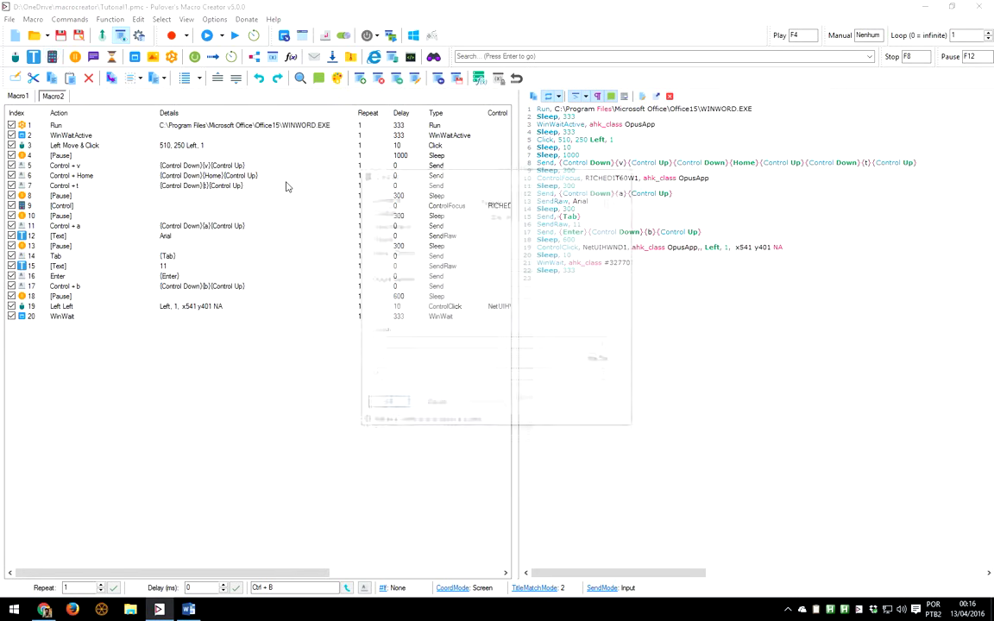
pyautogui.click(413, 213)
pyautogui.click(418, 250)
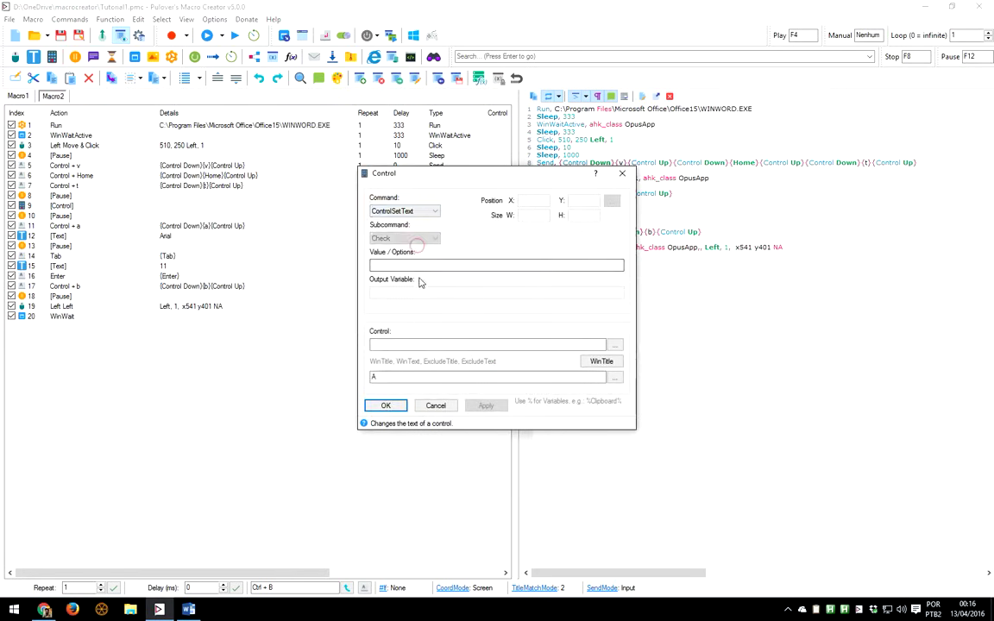
pyautogui.click(421, 264)
pyautogui.write('Tran')
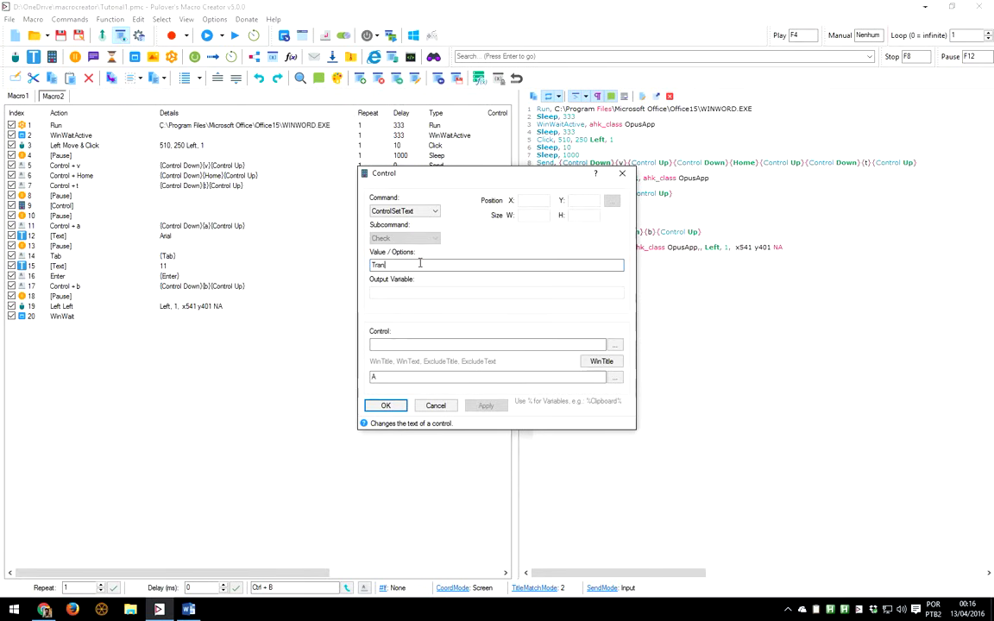
pyautogui.write('slation.docx')
pyautogui.click(615, 345)
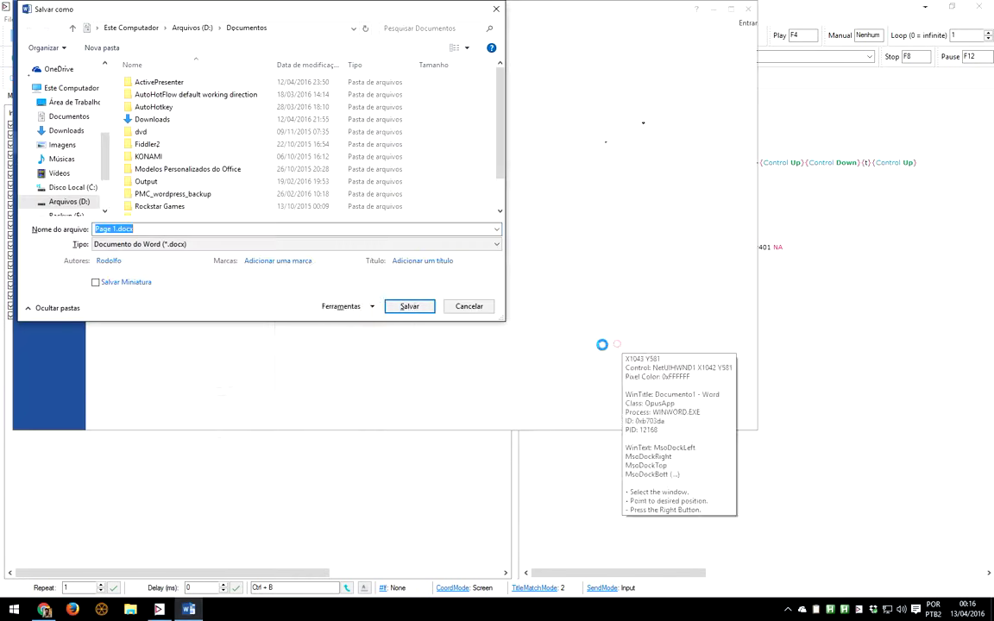
pyautogui.rightClick(223, 229)
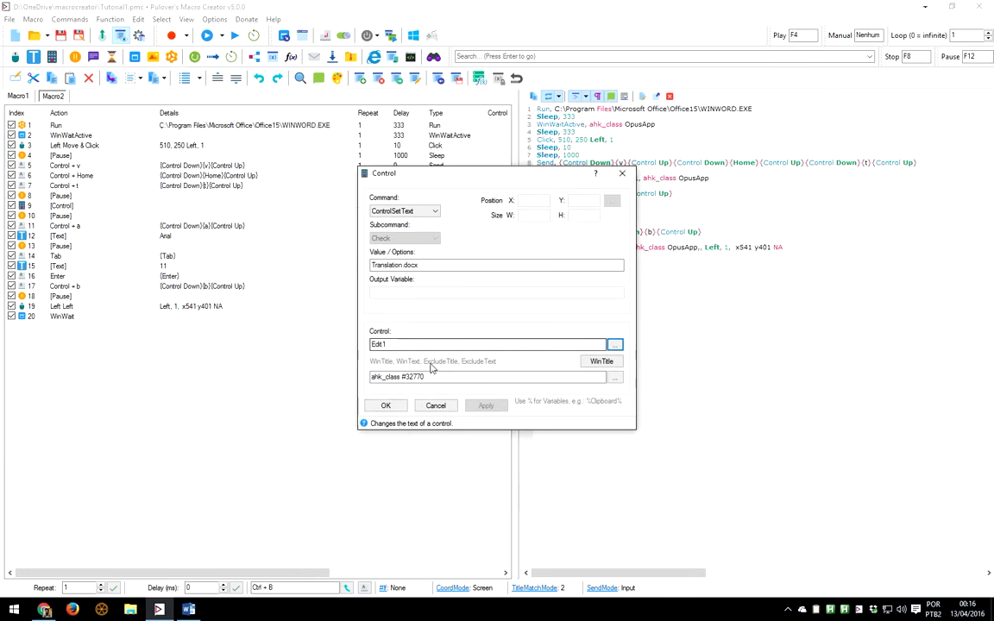
pyautogui.click(426, 265)
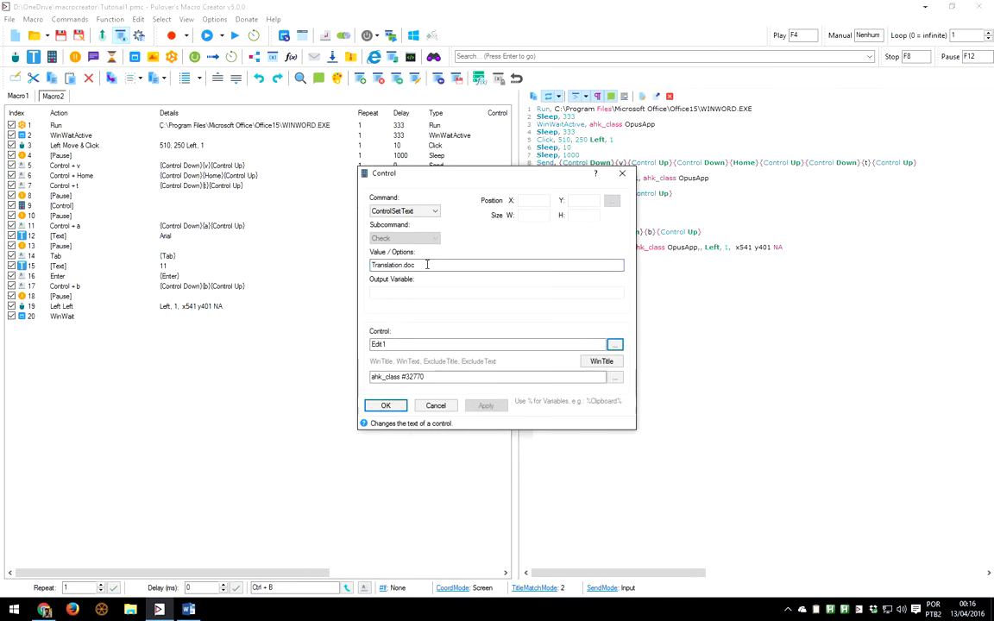
pyautogui.click(395, 406)
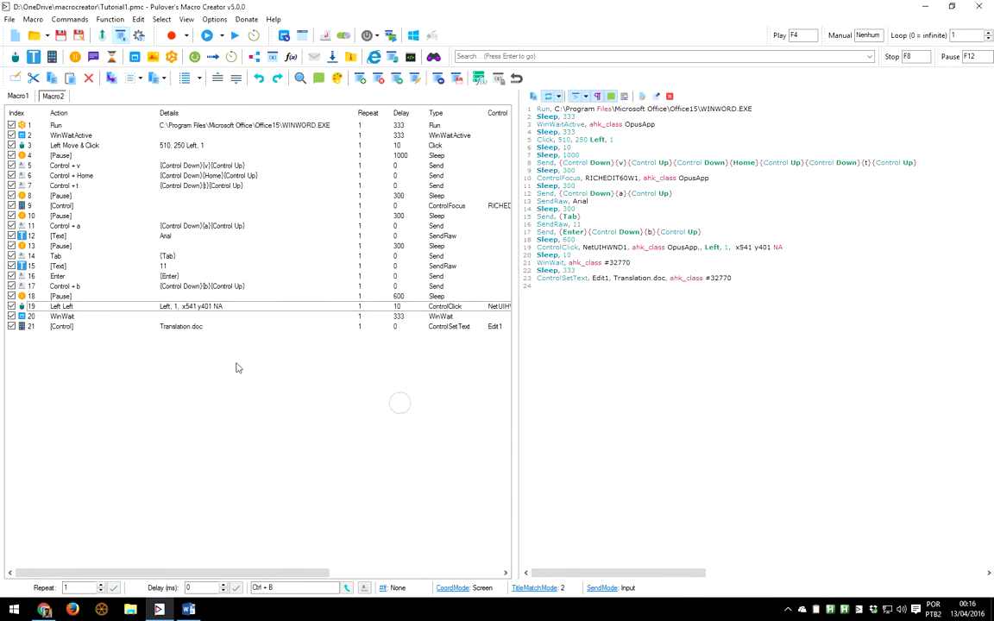
# Append a Control command with subcommand Choose and value 3, targeting the Save As dialog's file type list ComboBox2
pyautogui.hotkey('alt', 'Tab')
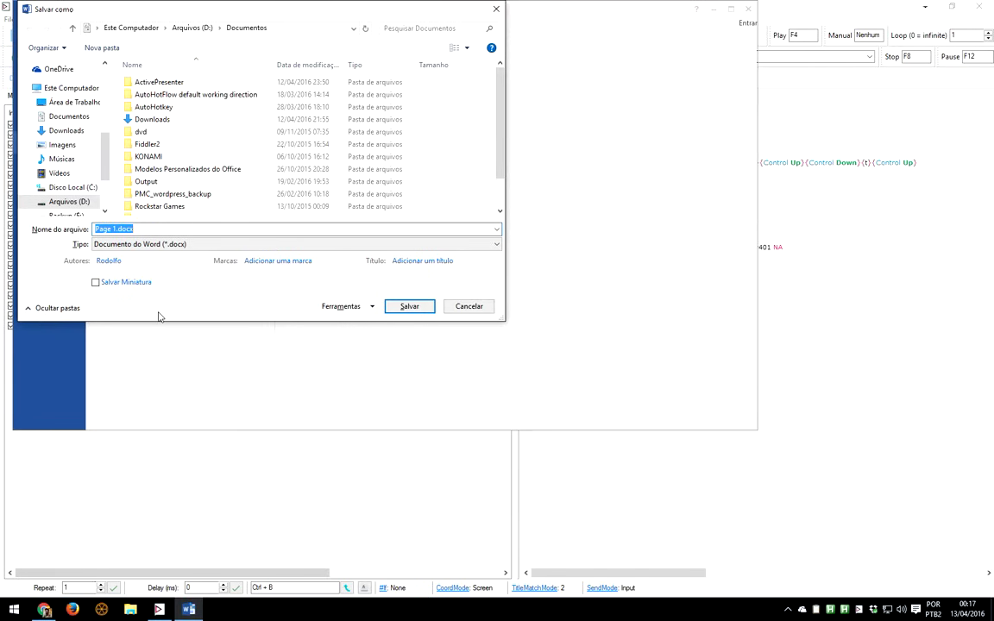
pyautogui.click(164, 611)
pyautogui.click(143, 382)
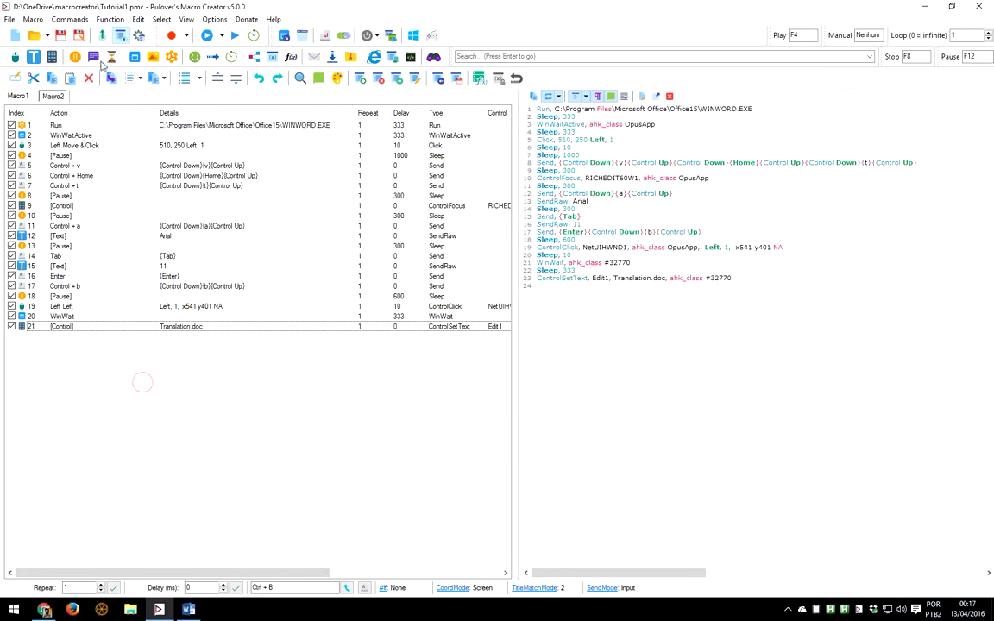
pyautogui.click(49, 56)
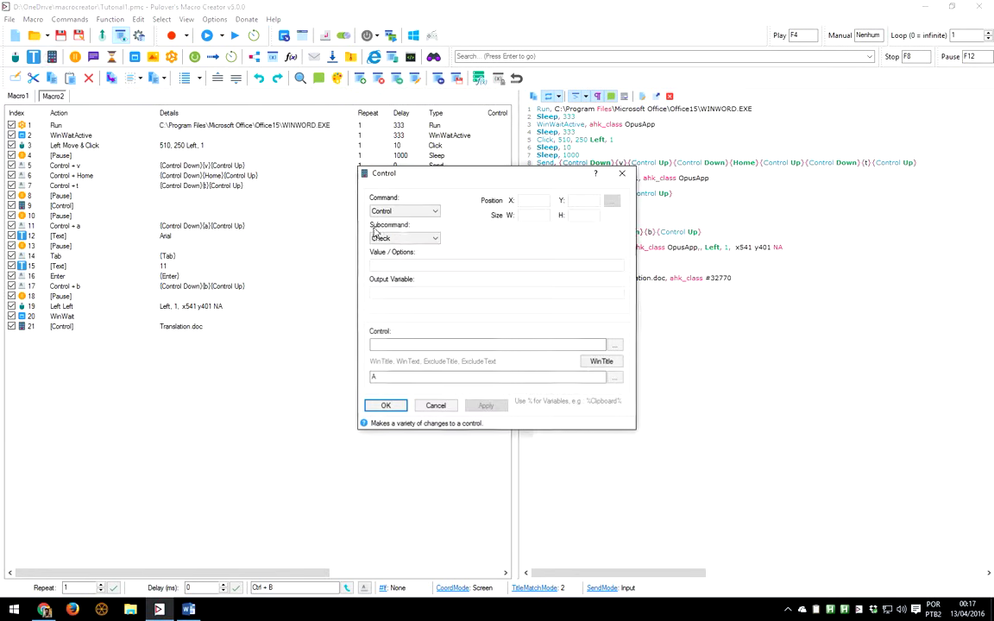
pyautogui.click(433, 239)
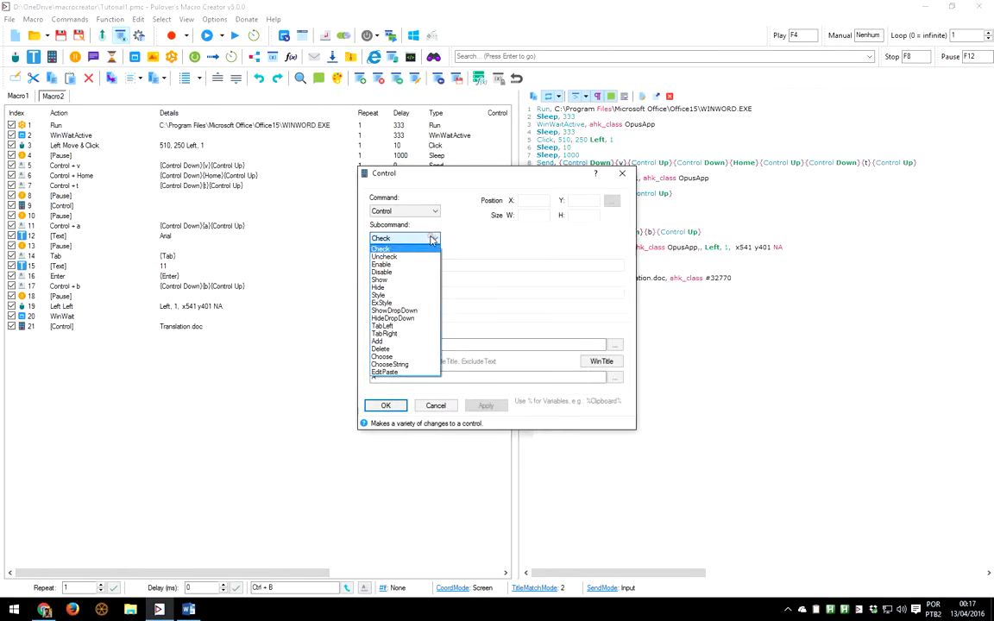
pyautogui.click(382, 356)
pyautogui.click(614, 345)
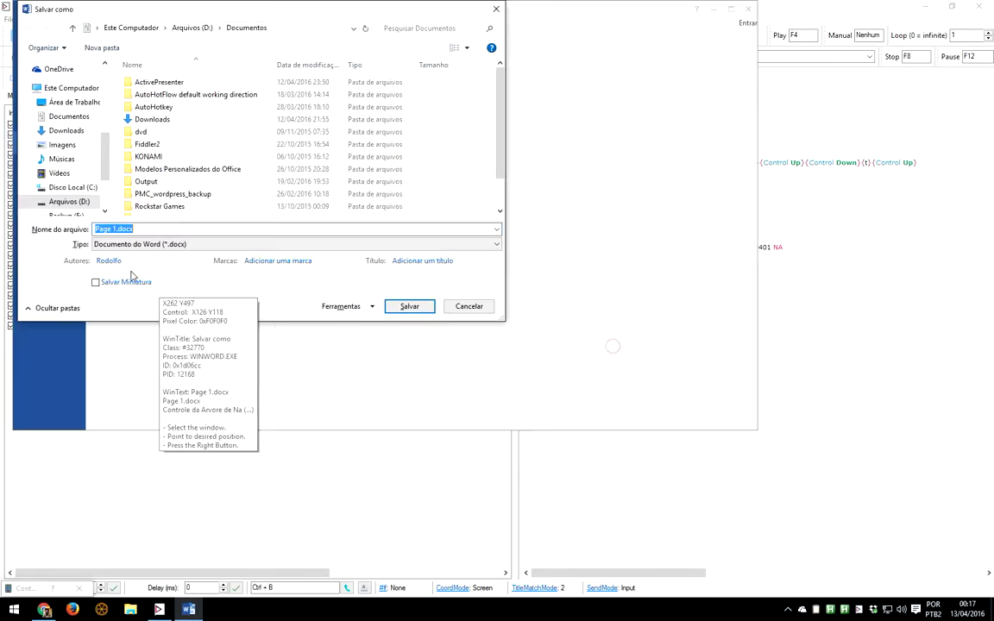
pyautogui.click(213, 246)
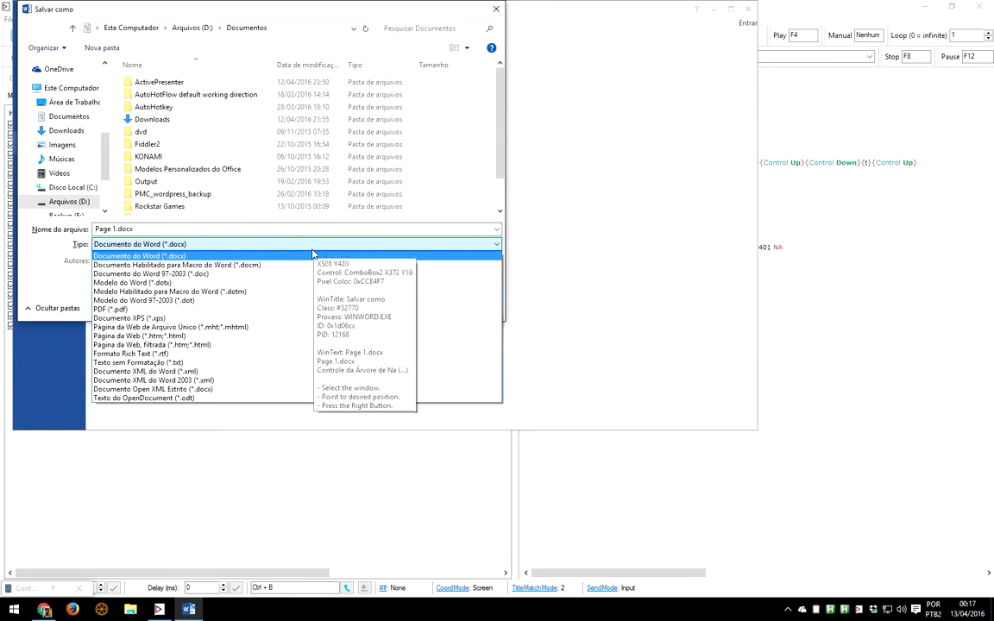
pyautogui.rightClick(200, 244)
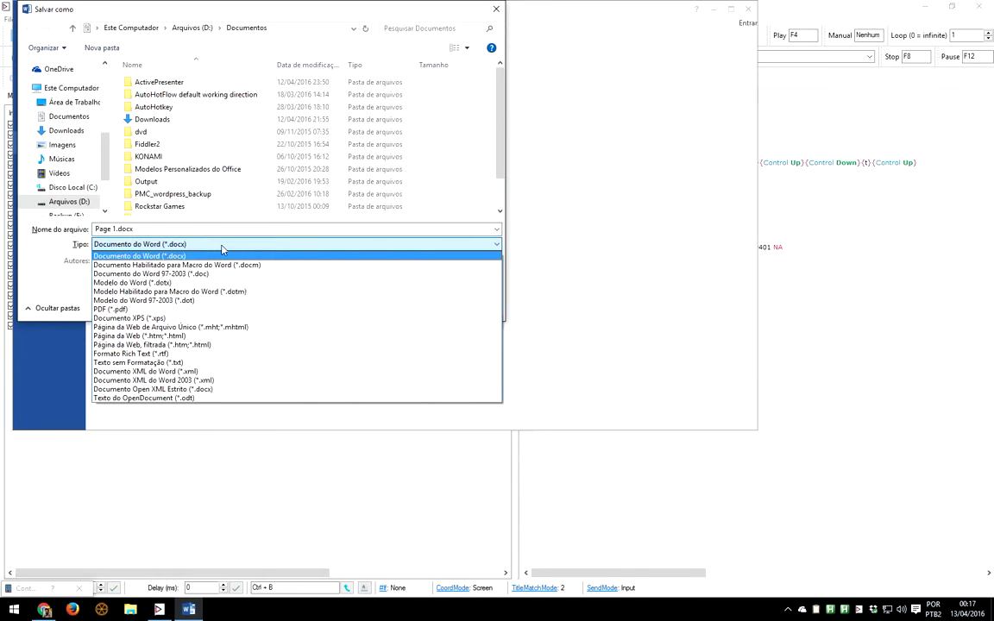
pyautogui.click(440, 265)
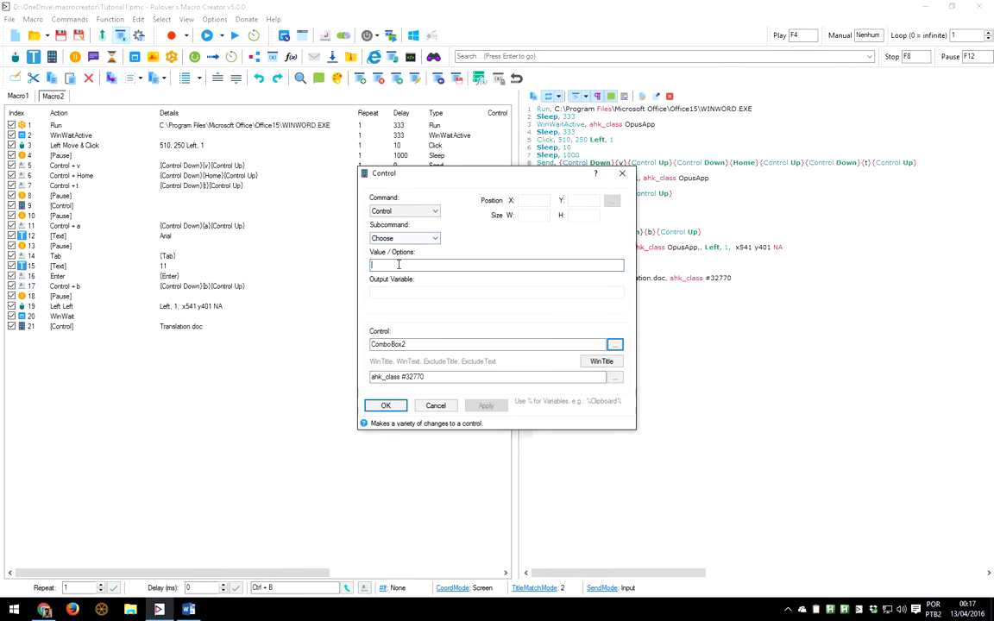
pyautogui.write('3')
pyautogui.click(385, 406)
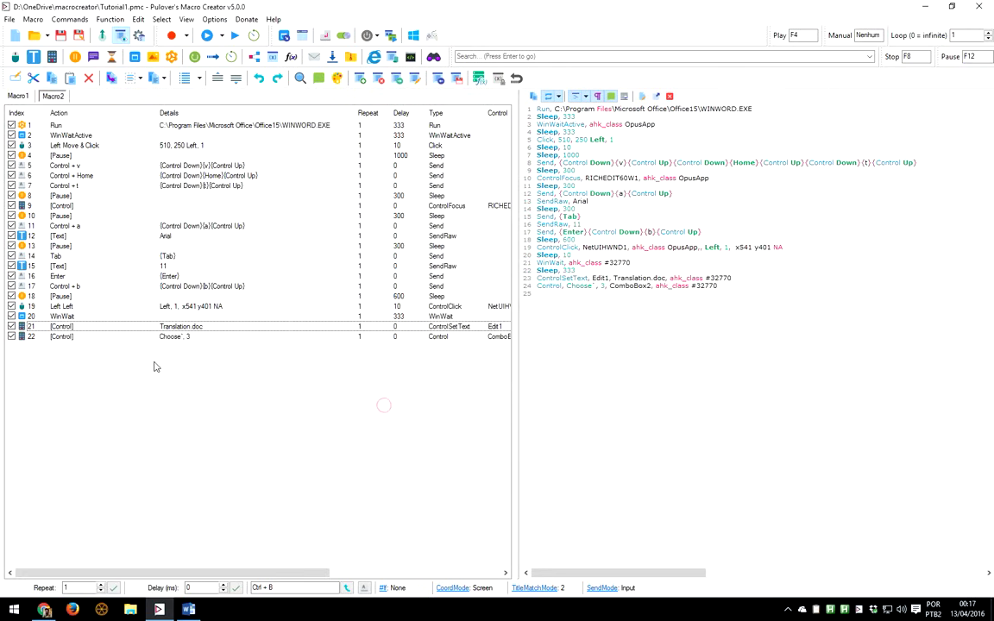
# Select macro row 22, activate the macros with selected-row playback and play it on Word's Save As dialog
pyautogui.click(149, 337)
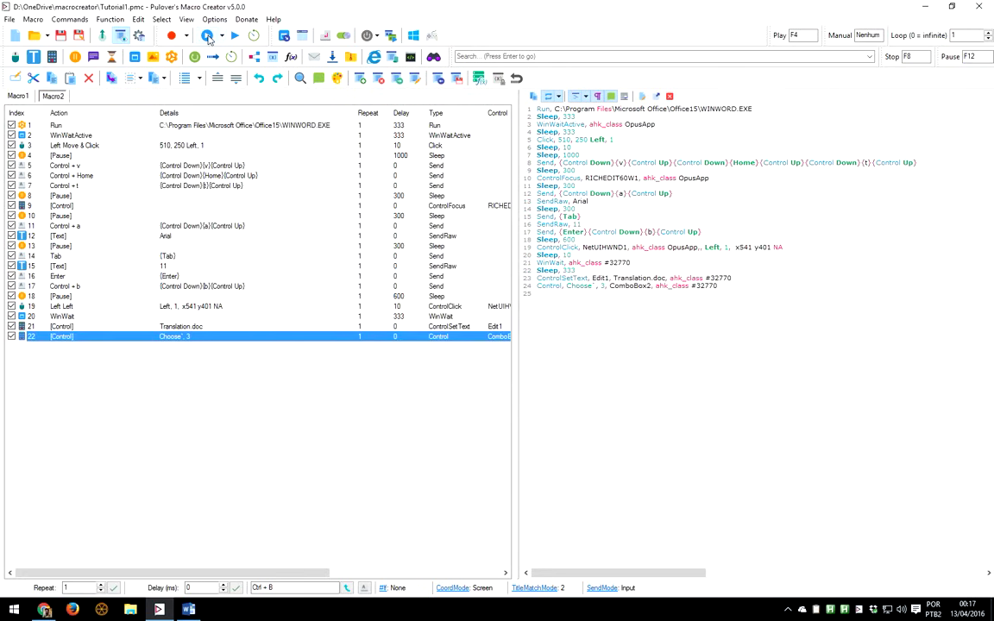
pyautogui.click(222, 36)
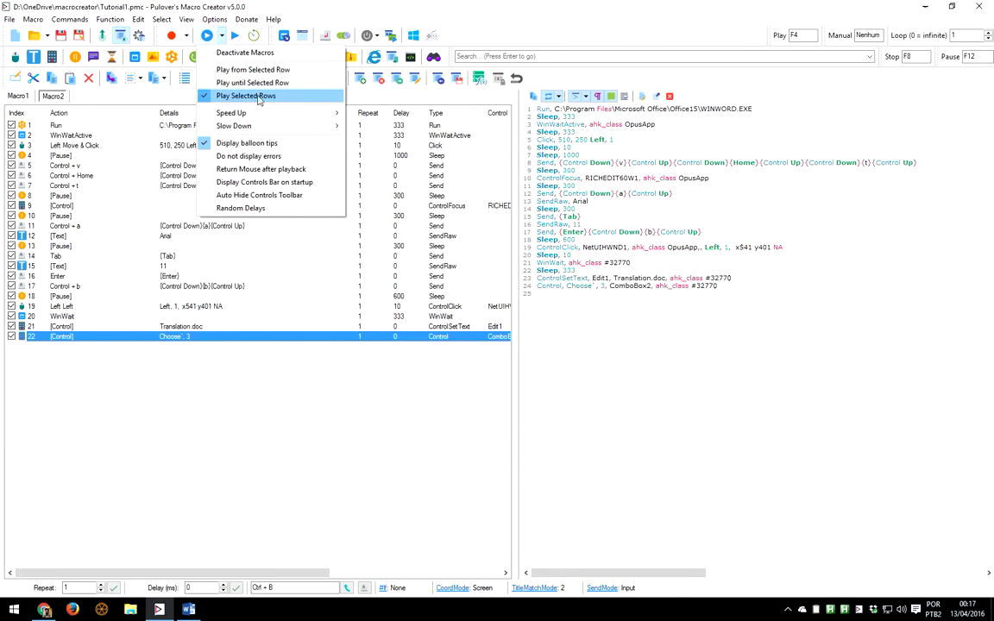
pyautogui.click(218, 6)
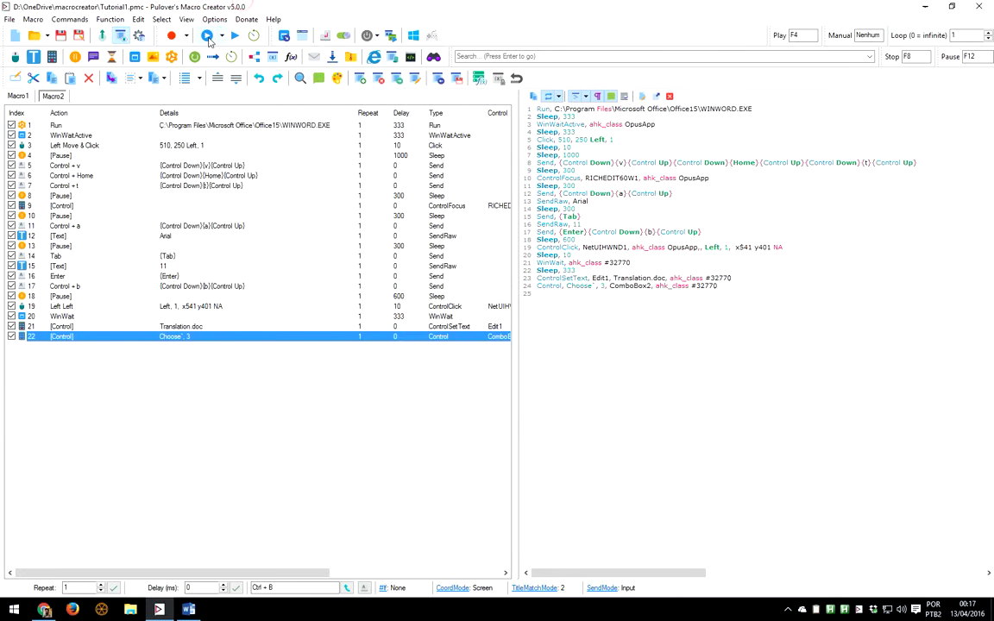
pyautogui.click(208, 41)
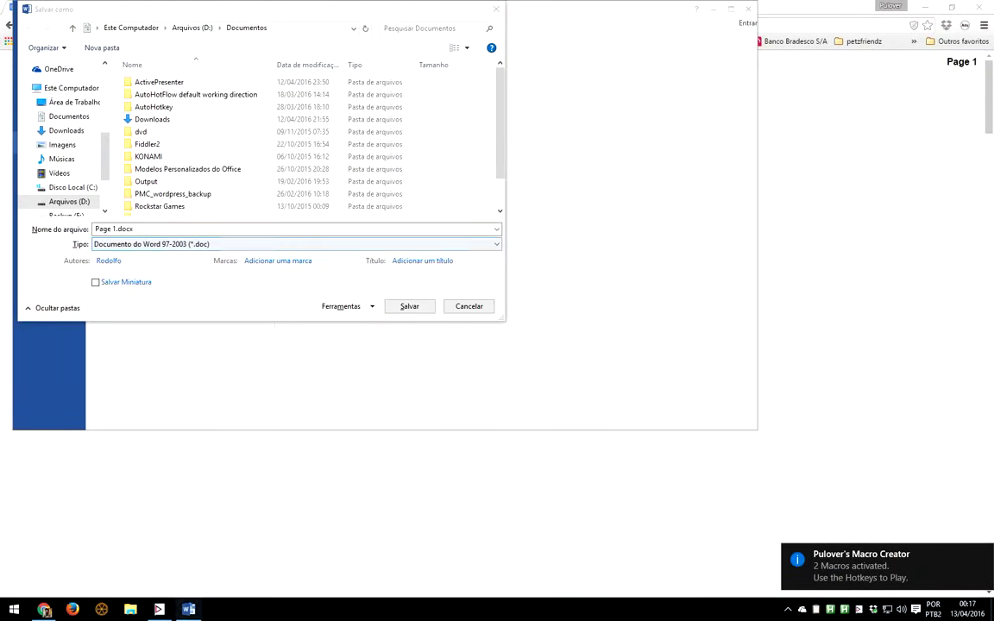
pyautogui.click(192, 611)
# Select macro rows 21 and 22, activate the macros, reset the save type to Documento do Word (*.docx) and play the rows
pyautogui.click(170, 613)
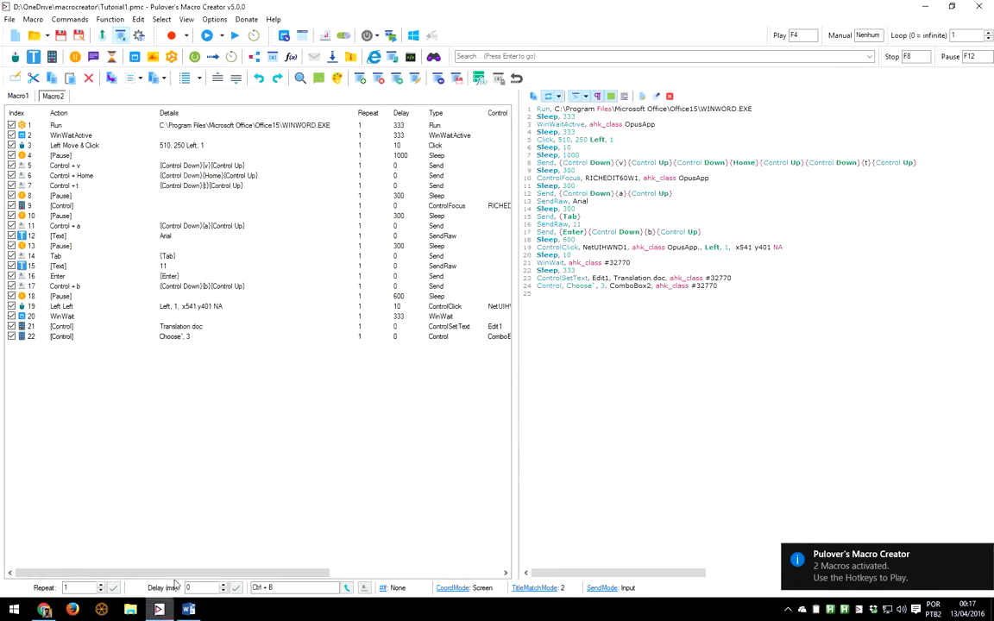
pyautogui.moveTo(168, 400); pyautogui.dragTo(208, 326)
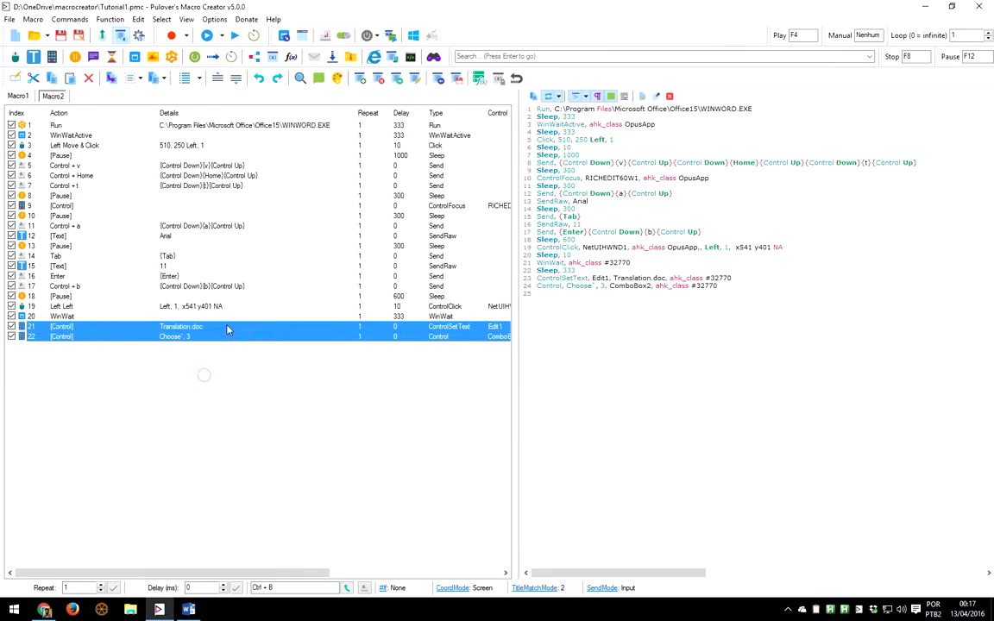
pyautogui.click(209, 37)
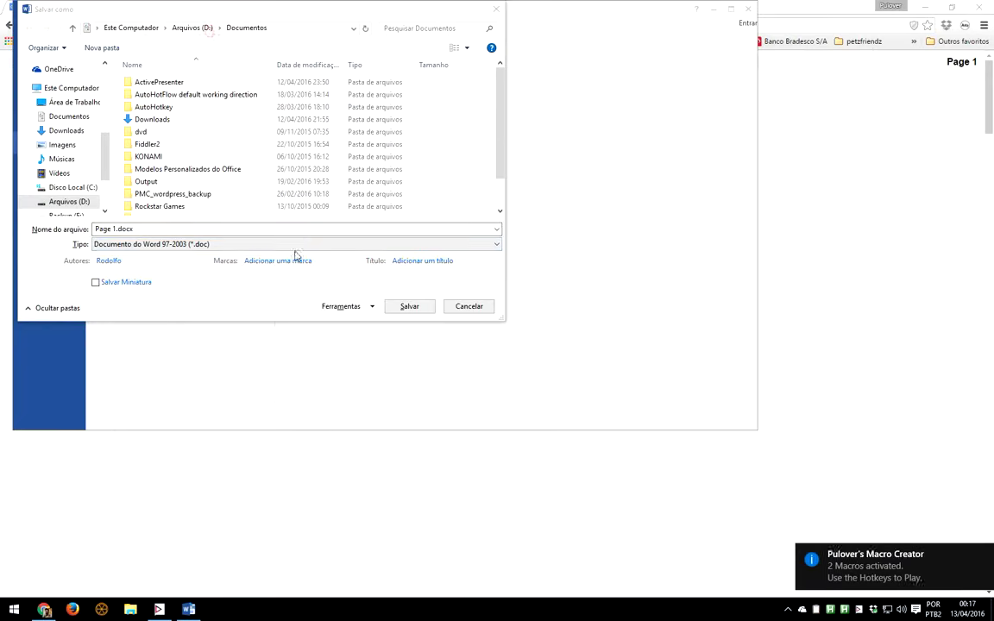
pyautogui.click(238, 244)
pyautogui.click(227, 256)
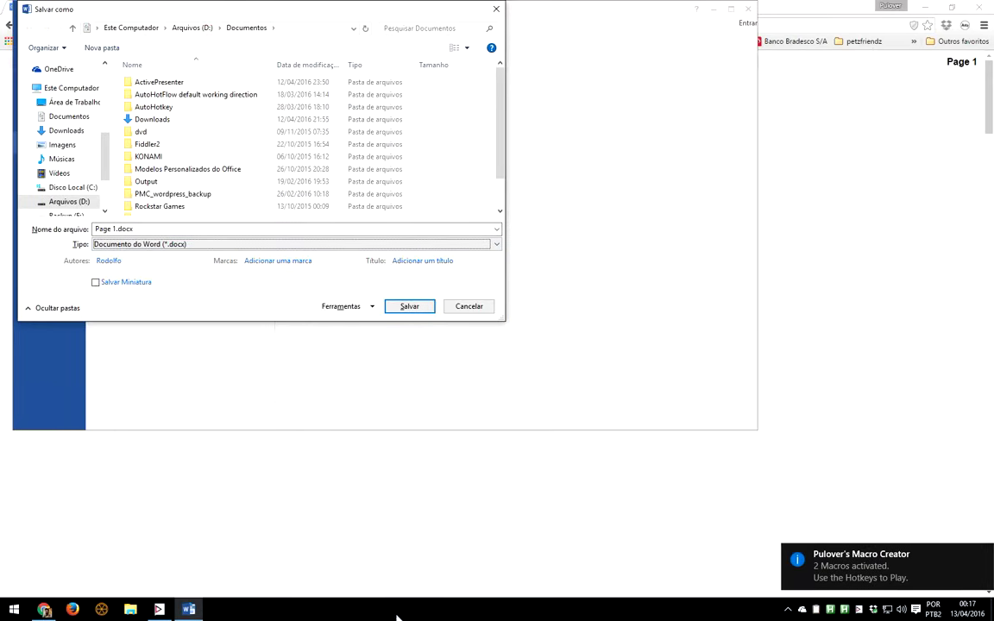
# Set the Save As file type back to Documento do Word (*.docx) and put the focus in the file name field
pyautogui.click(222, 246)
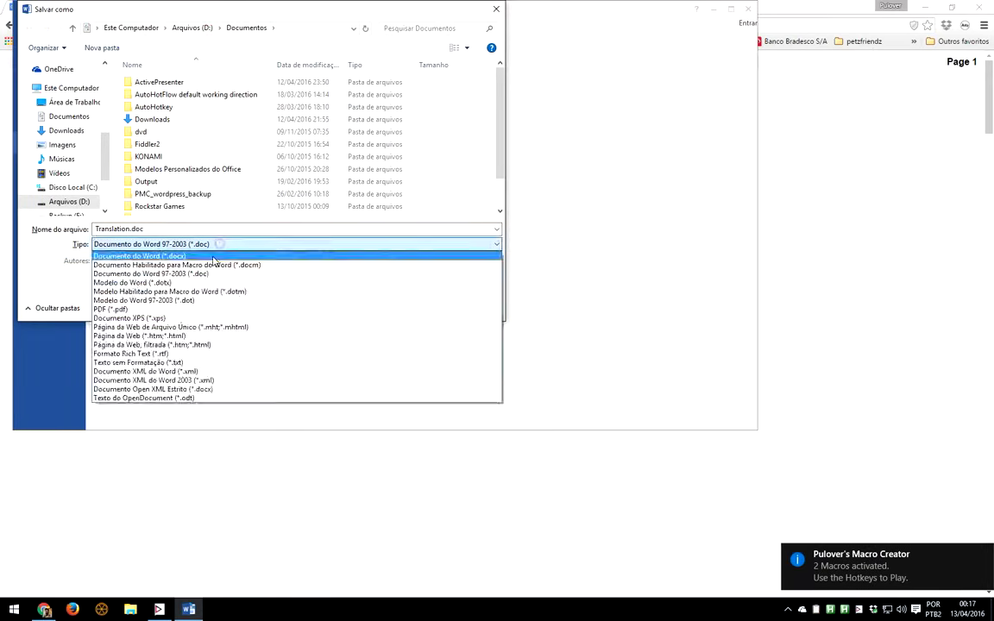
pyautogui.click(215, 253)
pyautogui.click(218, 227)
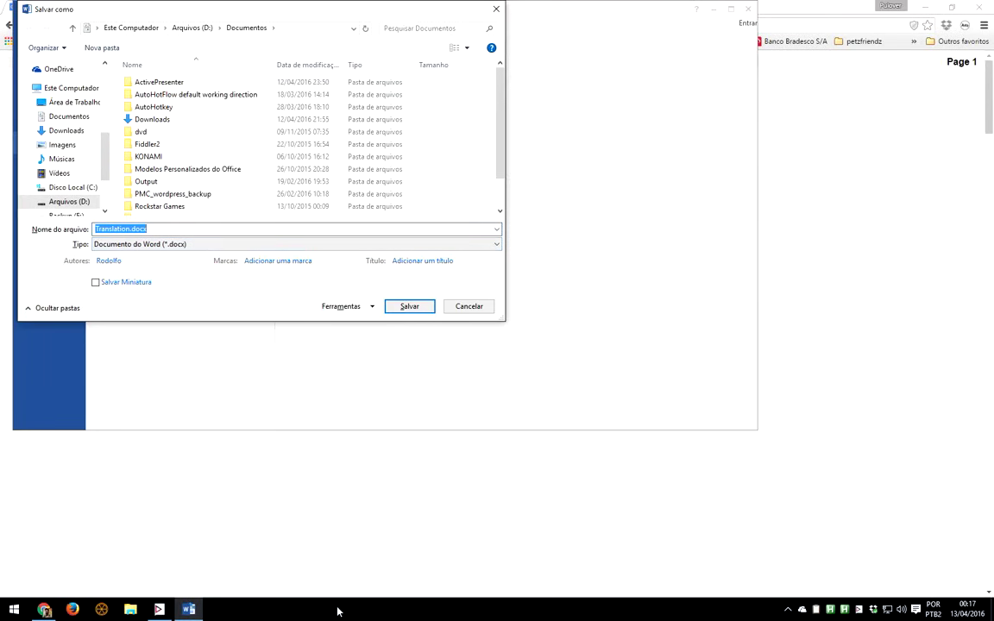
# Put File Explorer in front, play the rows on the inactive Save As dialog, and return to Pulover's Macro Creator with no rows selected
pyautogui.click(127, 610)
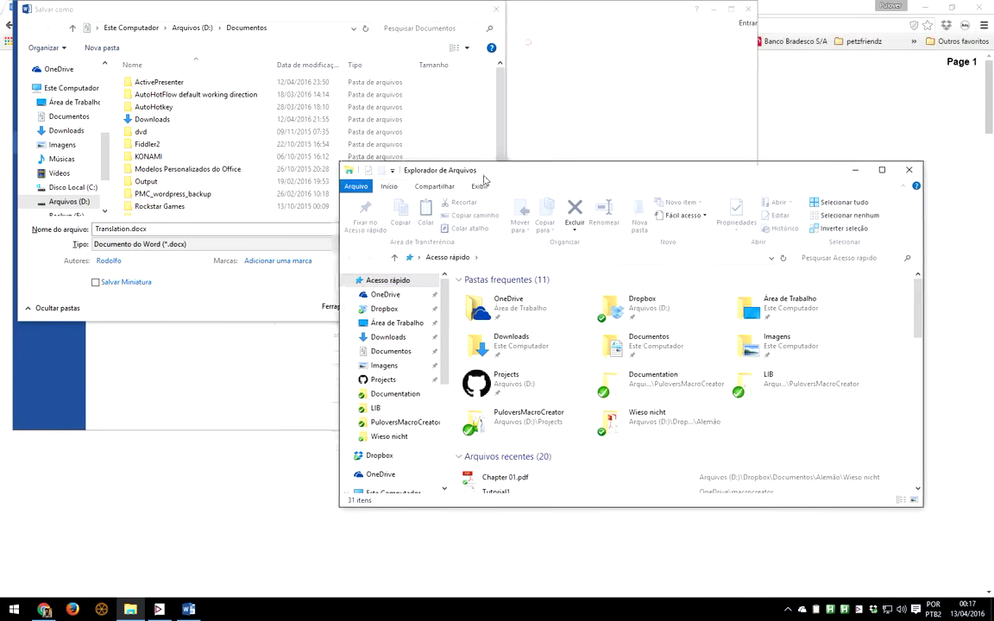
pyautogui.moveTo(484, 180); pyautogui.dragTo(636, 178)
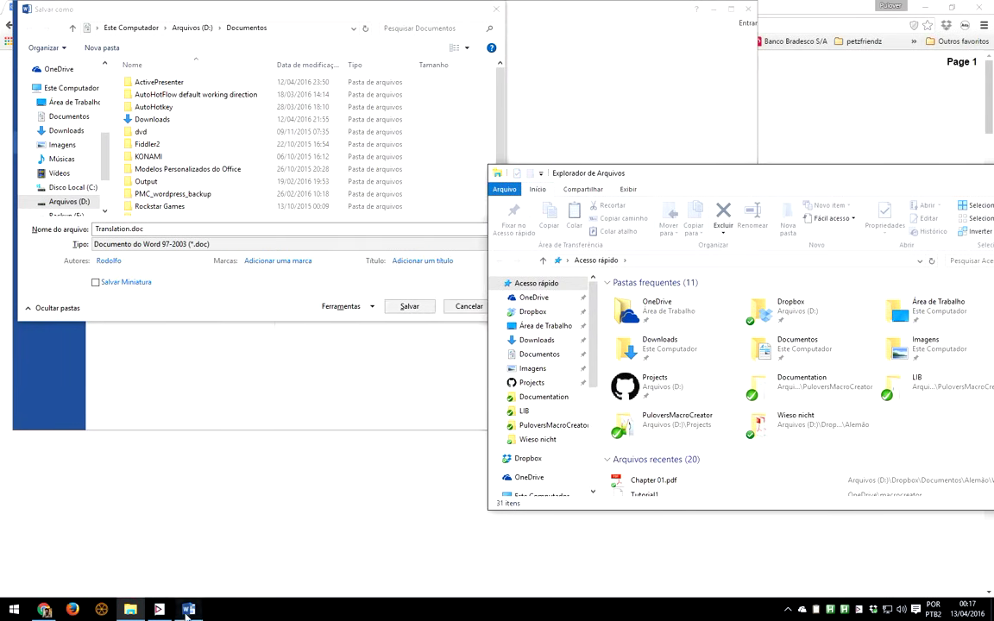
pyautogui.click(130, 610)
pyautogui.click(159, 610)
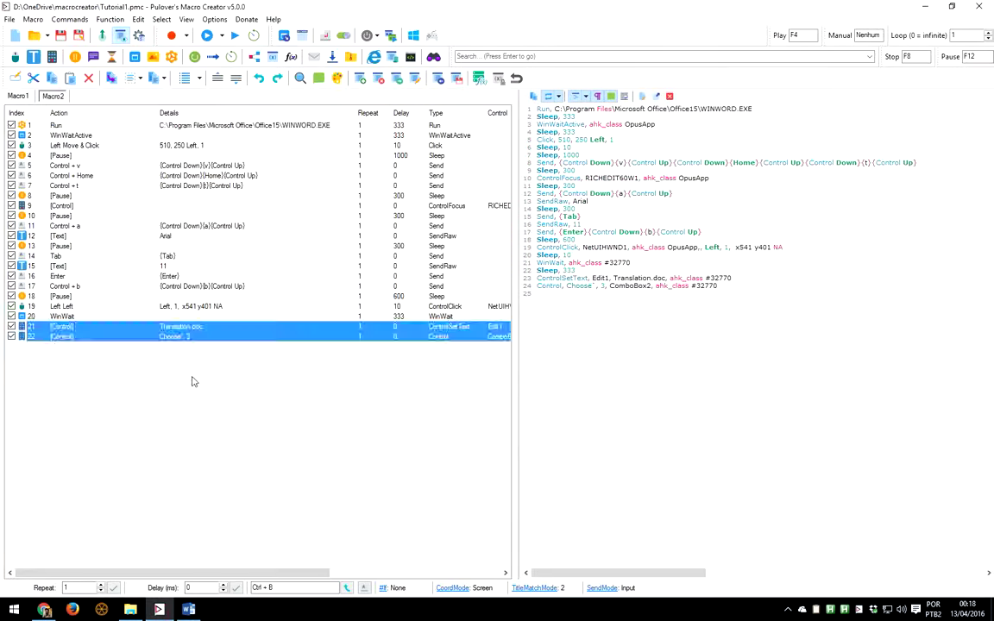
pyautogui.click(192, 378)
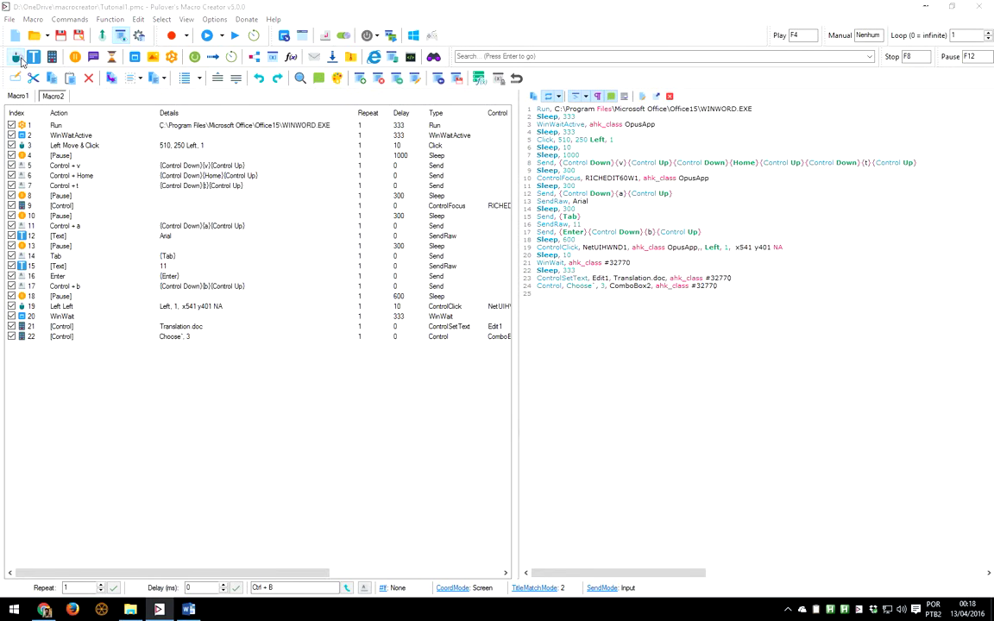
# Add a left-click mouse action to Macro2 targeting control Button8, the Save button, in window ahk_class #32770
pyautogui.click(17, 57)
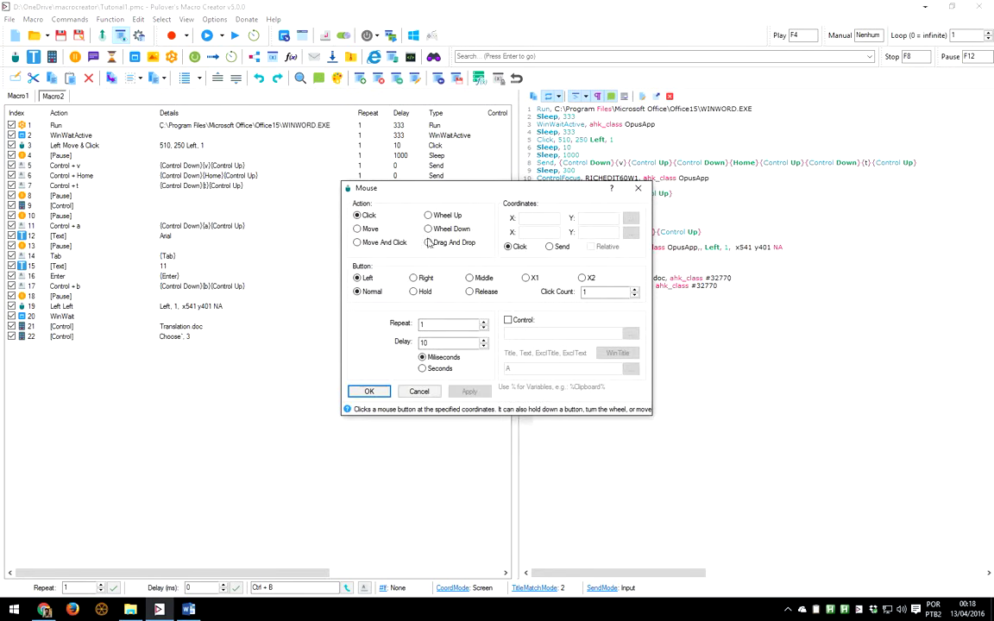
pyautogui.click(523, 320)
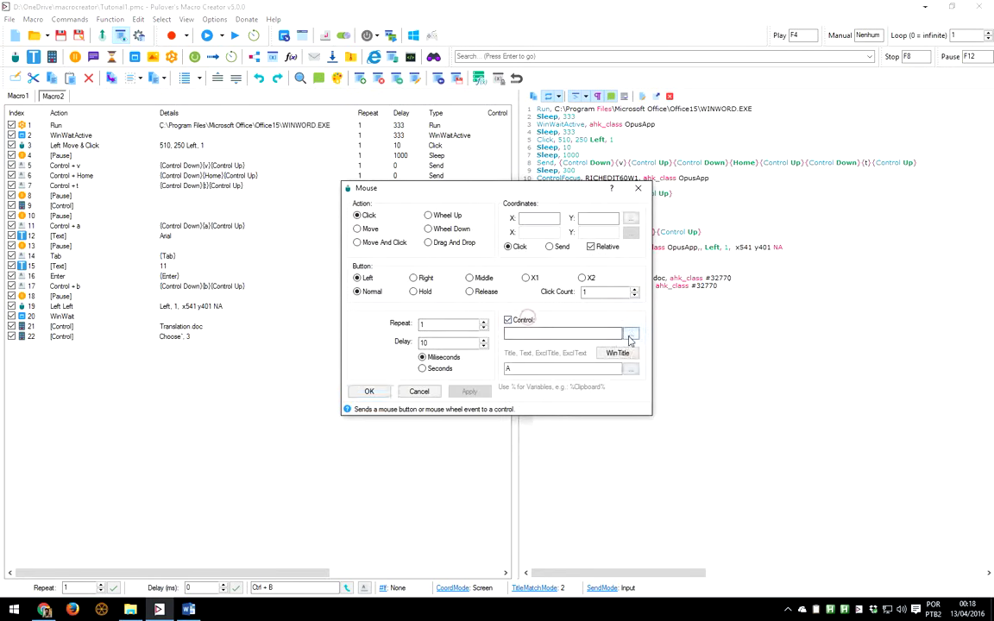
pyautogui.click(630, 335)
pyautogui.rightClick(411, 313)
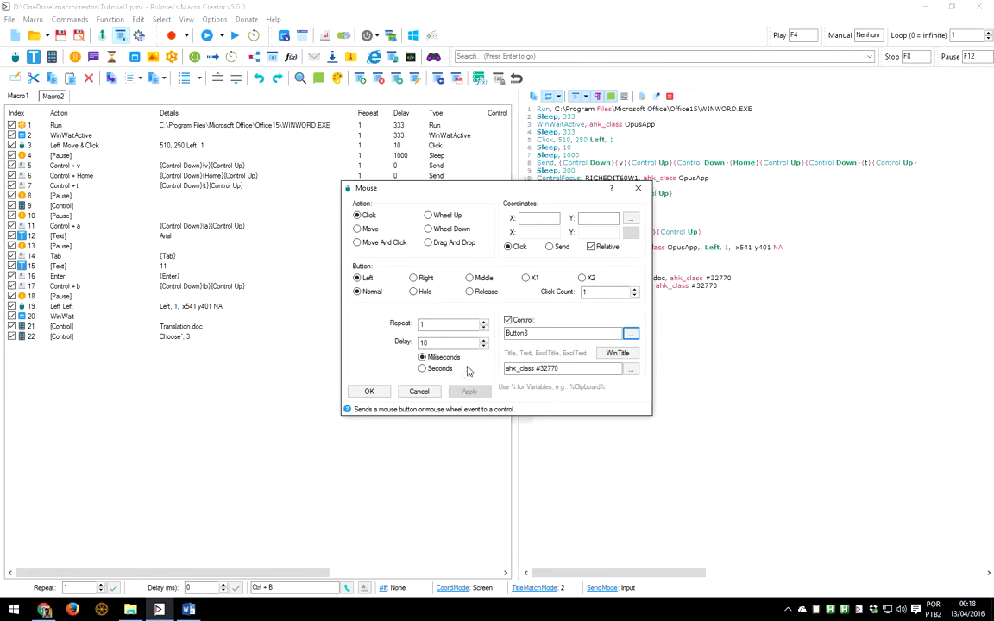
pyautogui.click(371, 392)
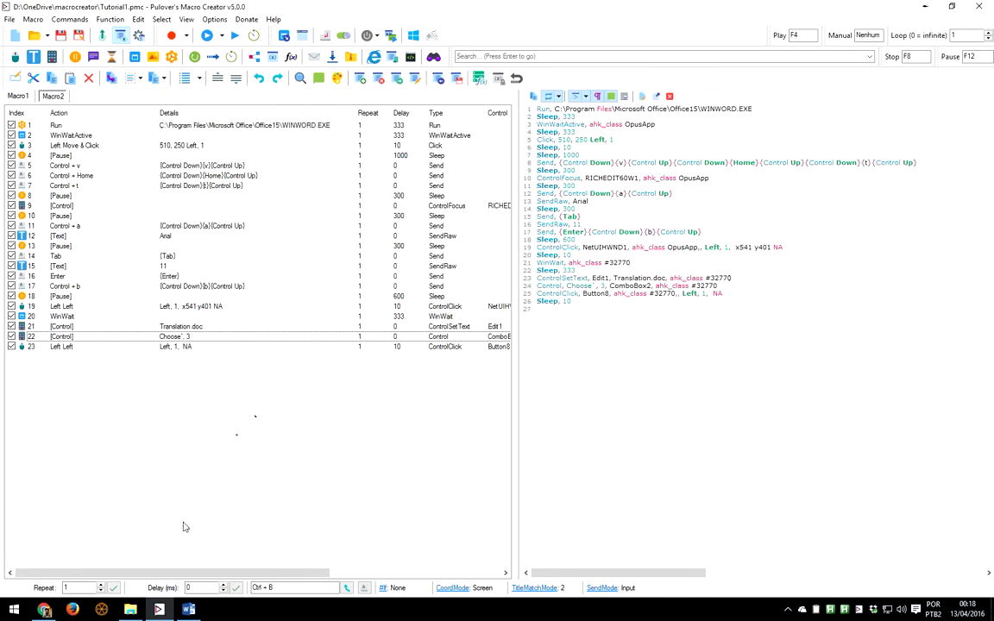
# Switch to Word, cancel its Save As dialog and return to the document text
pyautogui.click(161, 611)
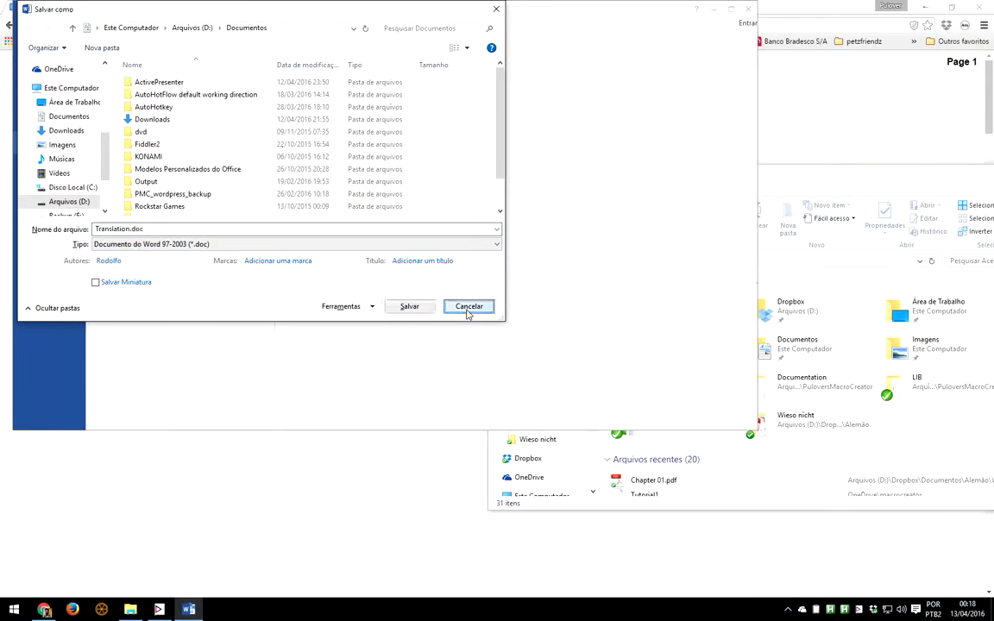
pyautogui.click(467, 308)
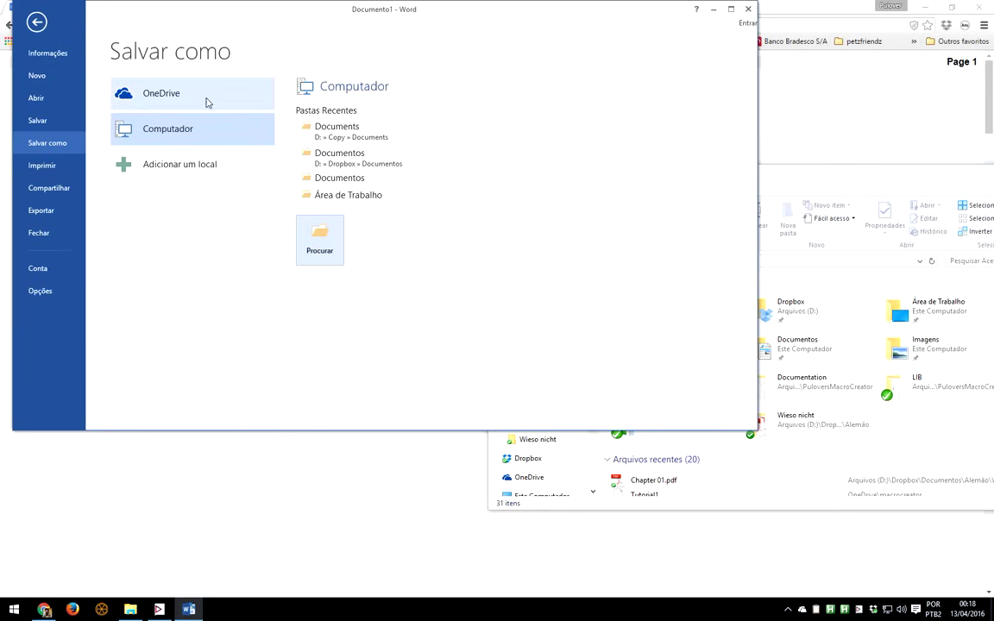
pyautogui.press('Escape')
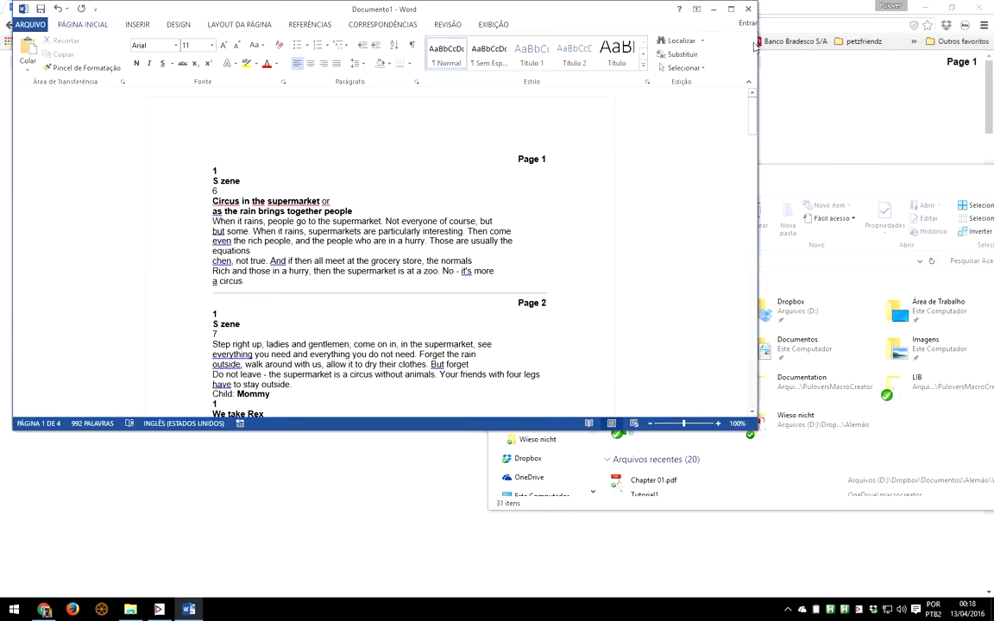
# Replace the whole document text by pasting the clipboard content again, and close Word without saving
pyautogui.hotkey('ctrl', 'a')
pyautogui.press('Delete')
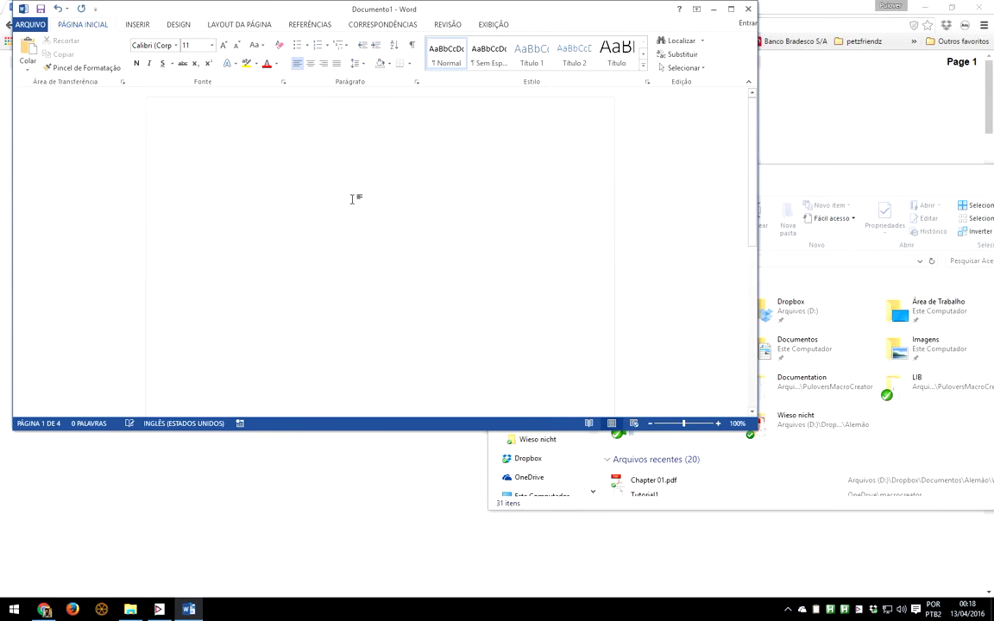
pyautogui.hotkey('ctrl', 'v')
pyautogui.hotkey('ctrl', 'a')
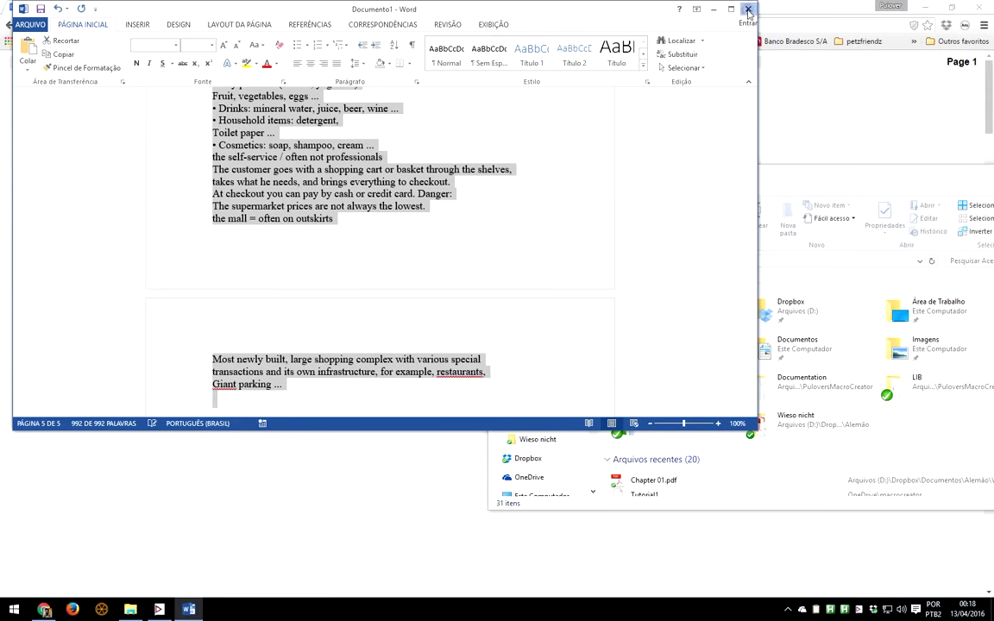
pyautogui.hotkey('alt', 'F4')
pyautogui.click(497, 327)
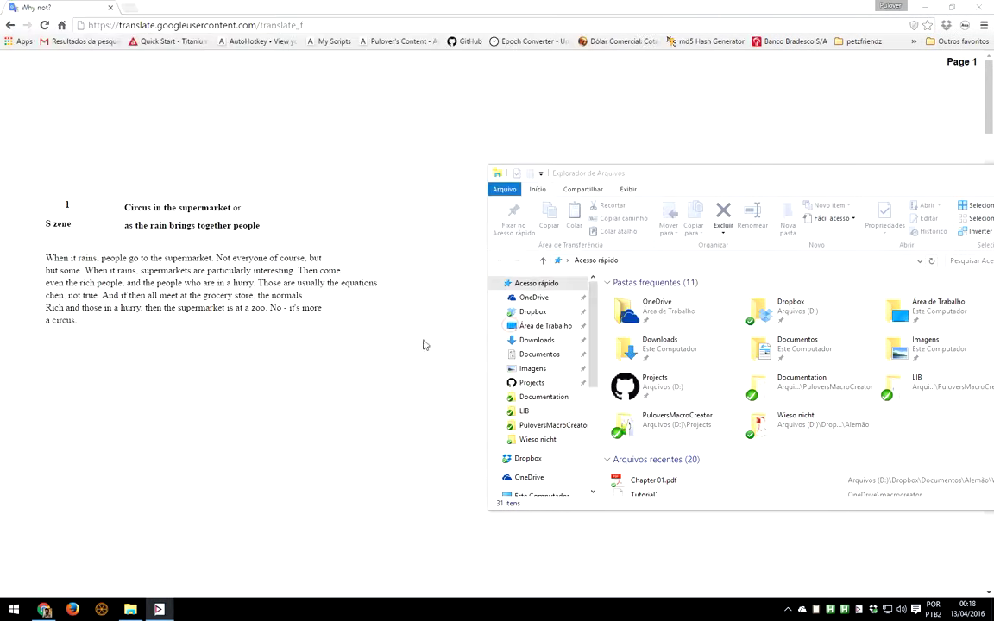
# Return to Pulover's Macro Creator, disable selected-row playback and activate the macros
pyautogui.press('F9')
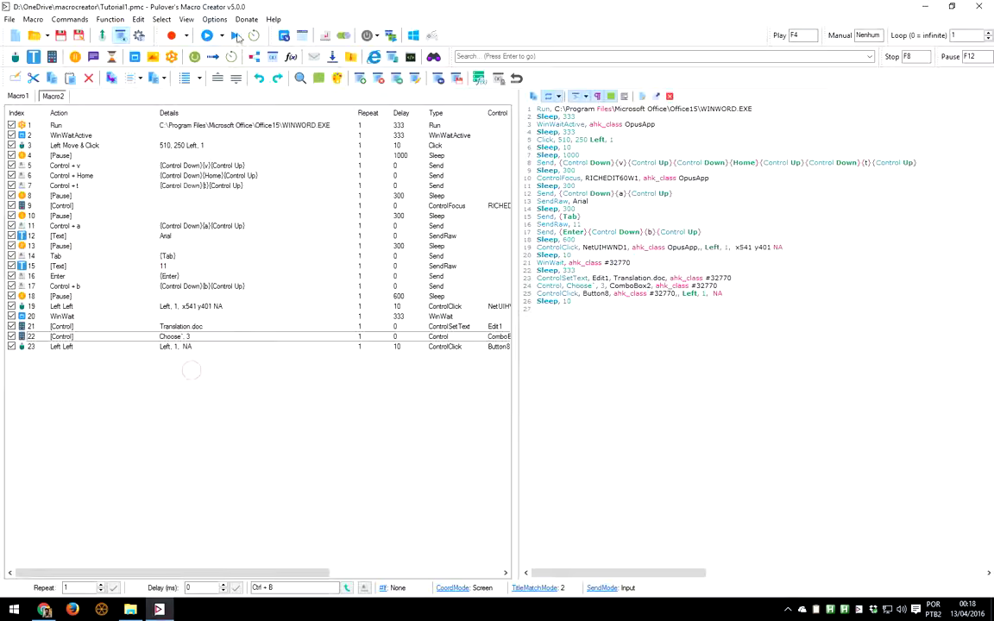
pyautogui.click(223, 36)
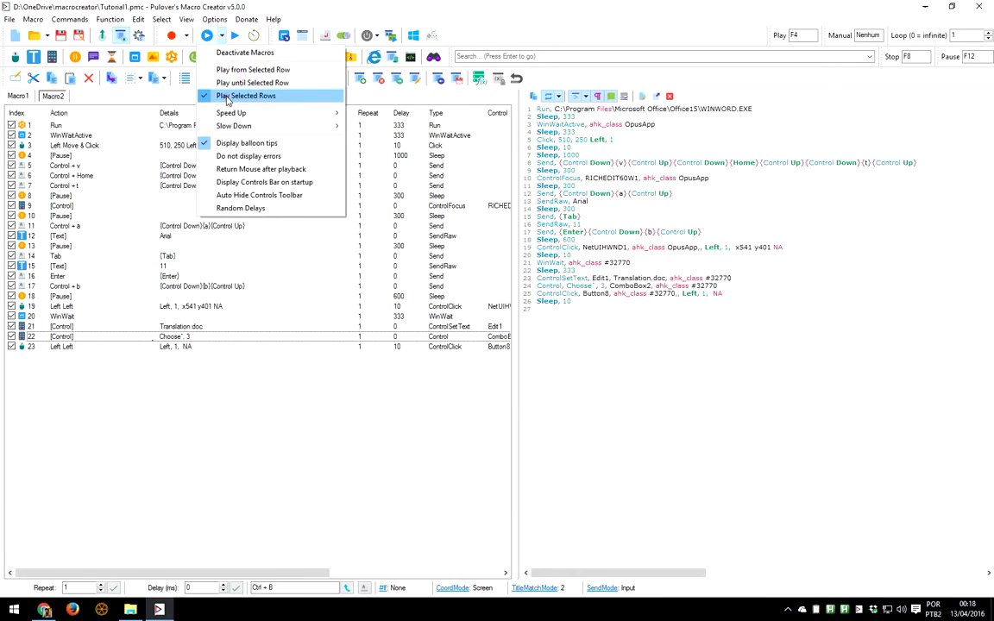
pyautogui.click(227, 97)
pyautogui.click(208, 37)
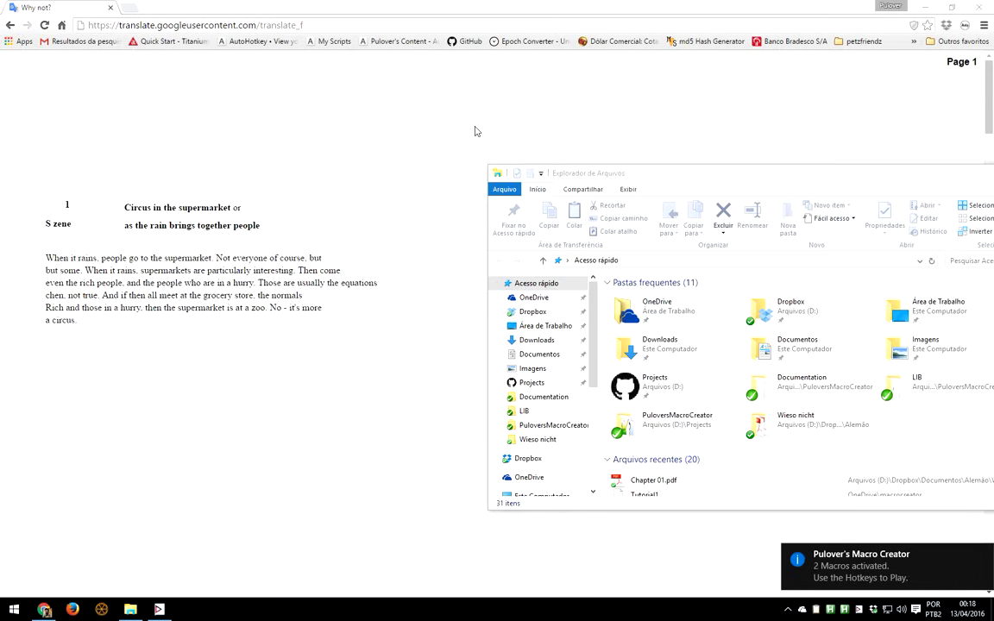
# Play Macro2 in full so it opens Word, pastes the text in Arial 11 and saves it through the Save As dialog
pyautogui.press('F3')
pyautogui.click(302, 148)
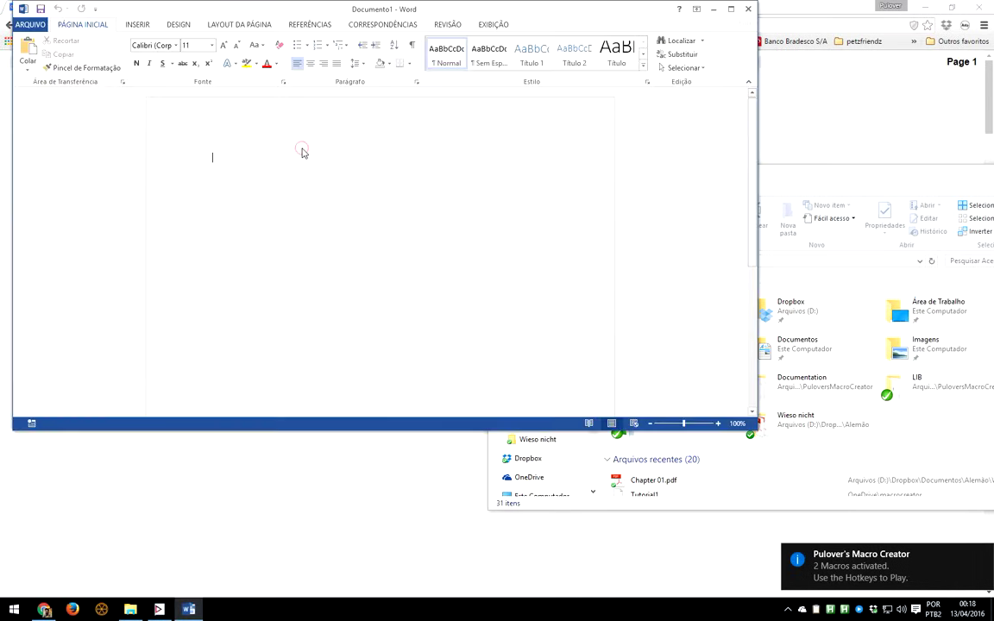
pyautogui.hotkey('ctrl', 'v')
pyautogui.hotkey('ctrl', 'a')
pyautogui.hotkey('ctrl', 's')
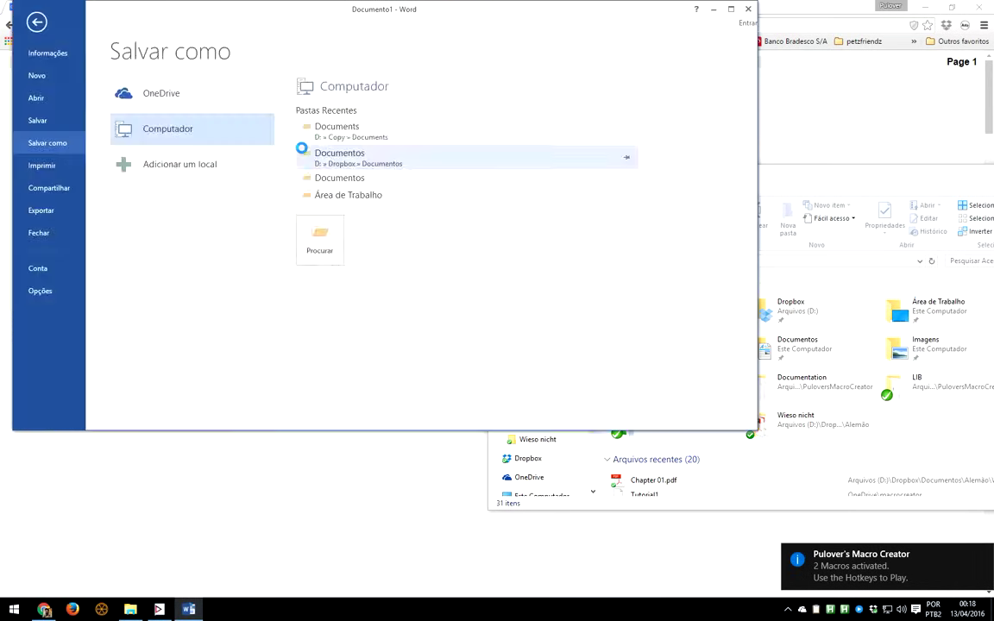
pyautogui.click(302, 153)
pyautogui.write('Translation.docx')
pyautogui.press('Return')
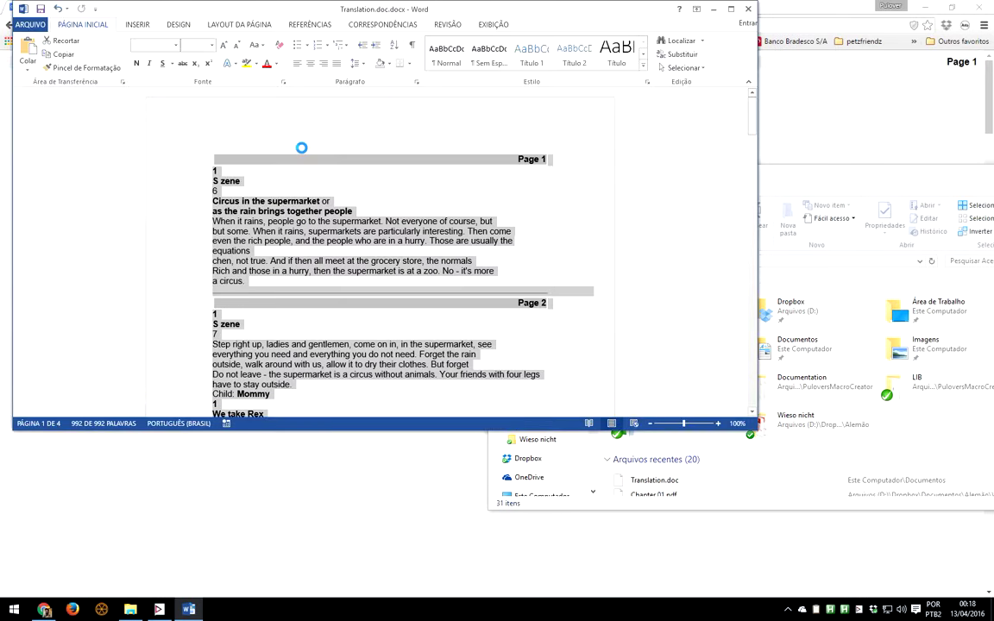
# Locate Translation.doc.docx in File Explorer's Documents folder and compare it with the document open in Word
pyautogui.click(134, 610)
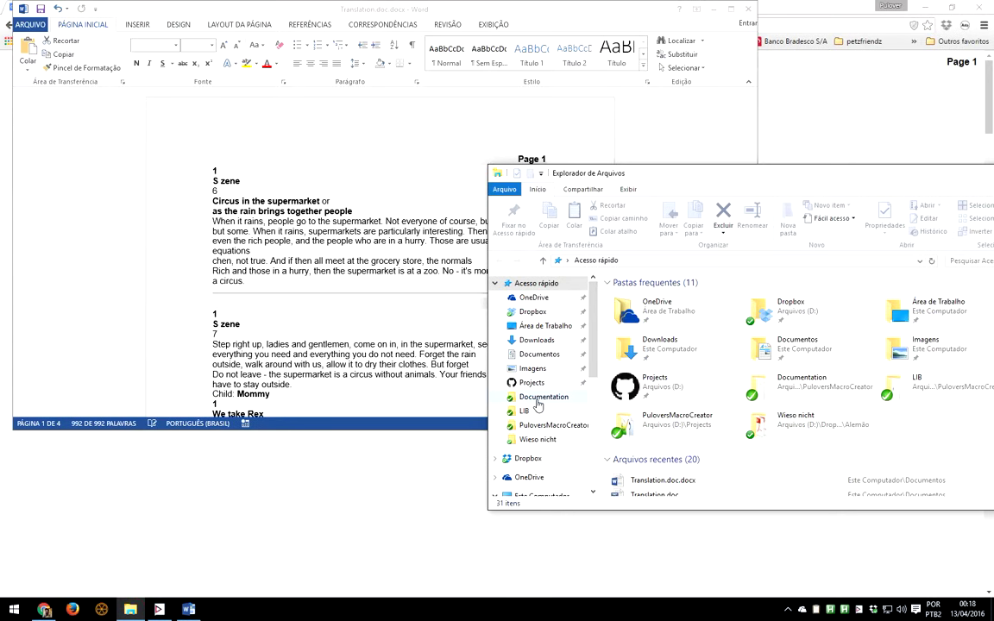
pyautogui.click(539, 354)
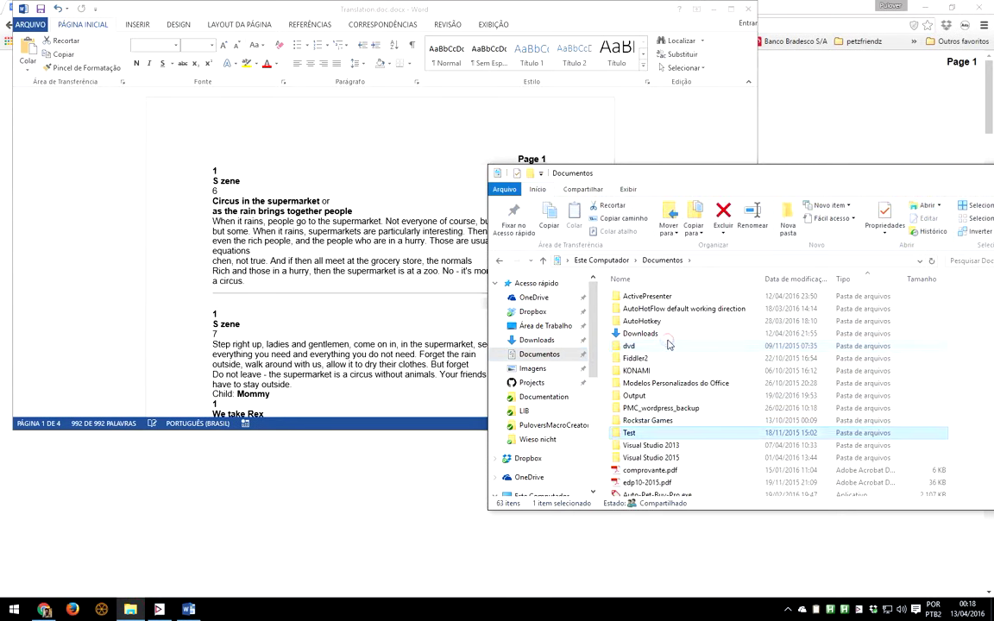
pyautogui.press('t')
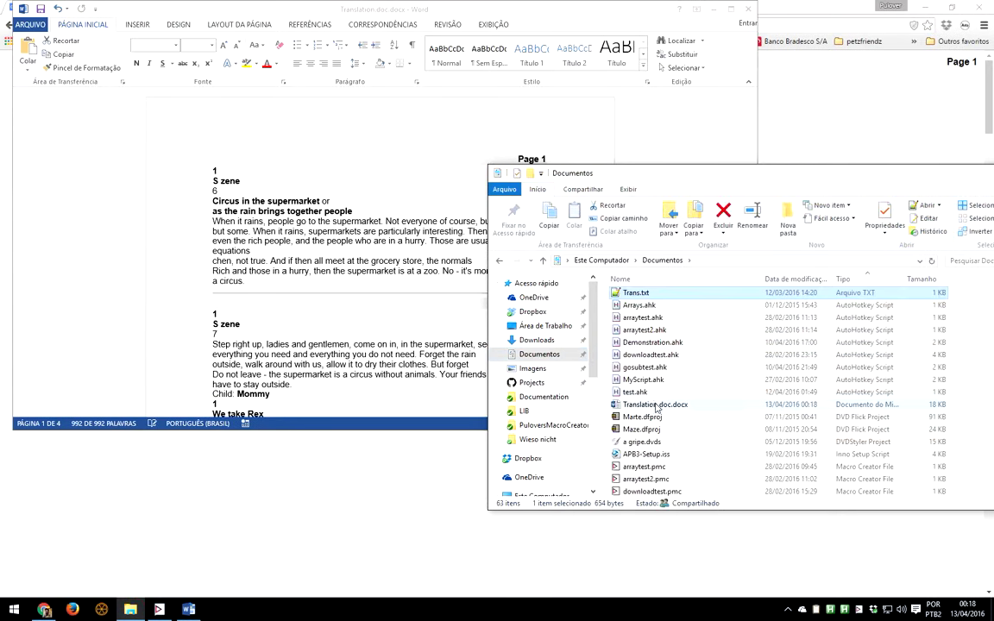
pyautogui.click(656, 406)
pyautogui.moveTo(706, 183); pyautogui.dragTo(594, 103)
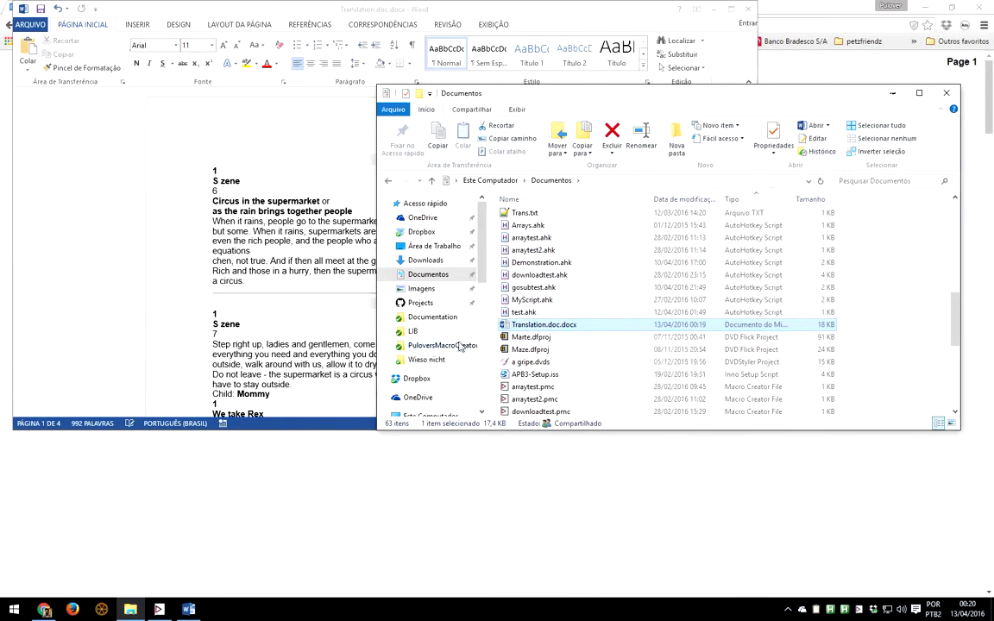
pyautogui.click(190, 610)
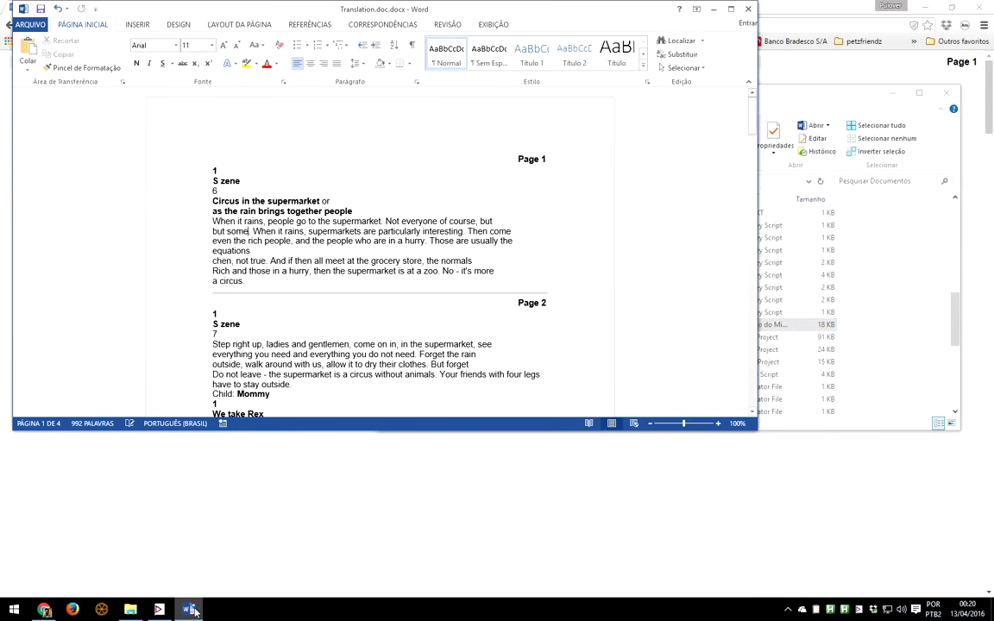
# Switch to Pulover's Macro Creator and delete row 22, the Translation.doc ControlSetText action, from Macro2
pyautogui.click(159, 610)
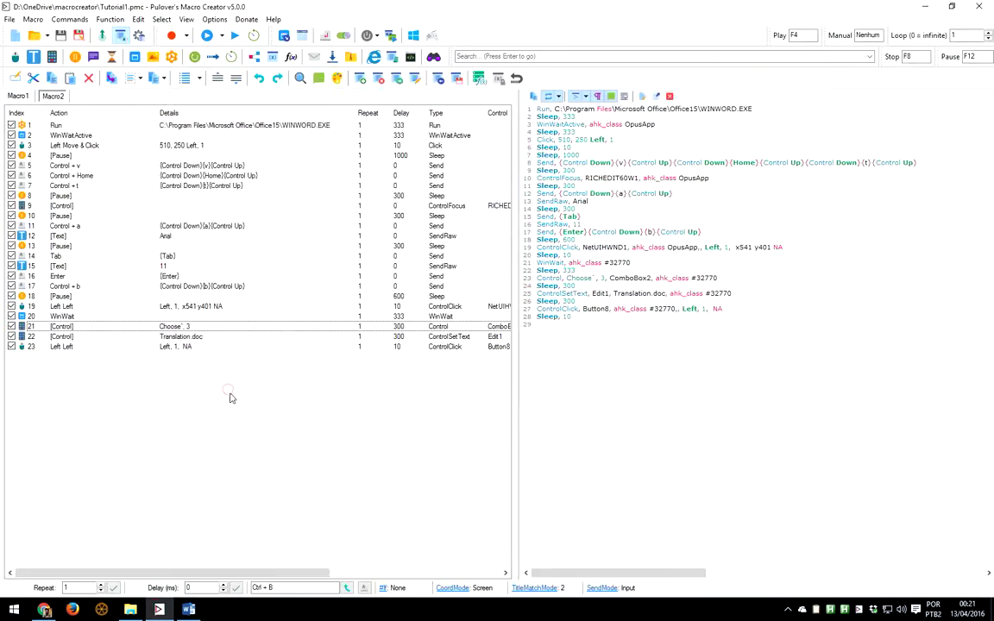
pyautogui.click(24, 96)
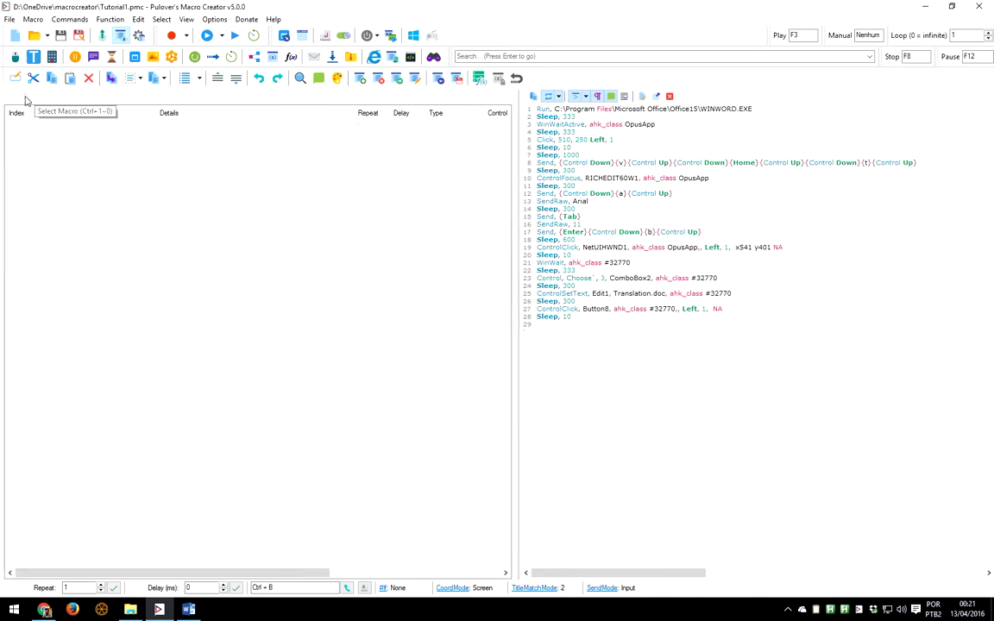
pyautogui.click(46, 95)
pyautogui.click(160, 339)
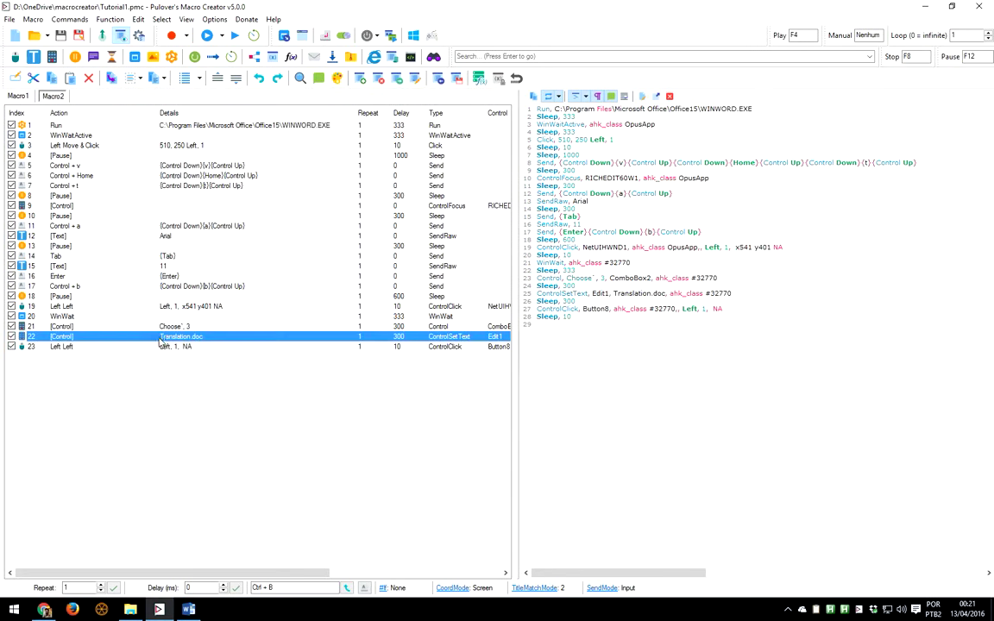
pyautogui.press('Delete')
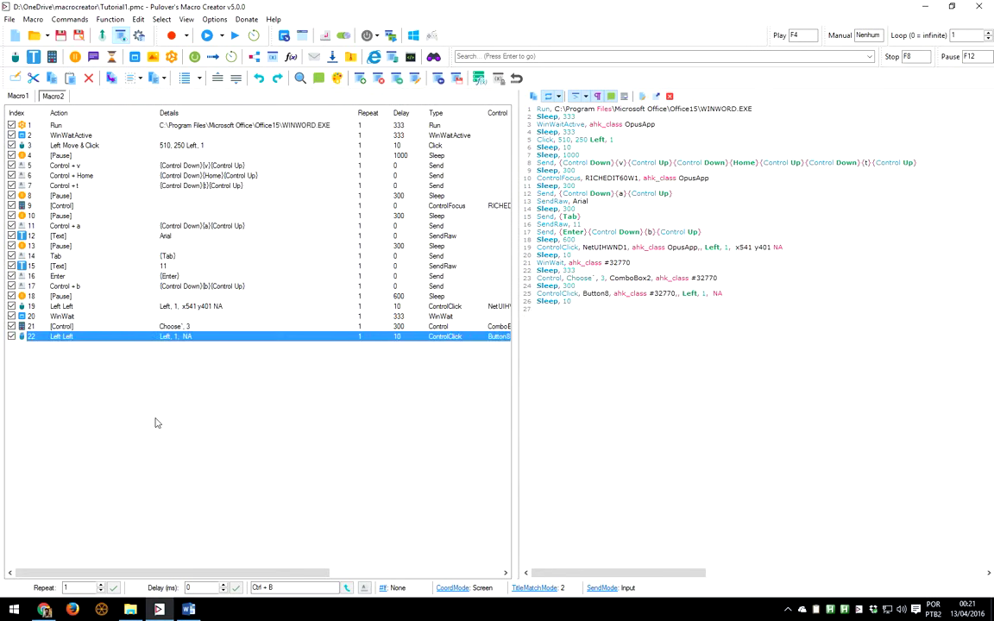
# Add a Goto command with the label Macro2 at the end of Macro1
pyautogui.click(21, 95)
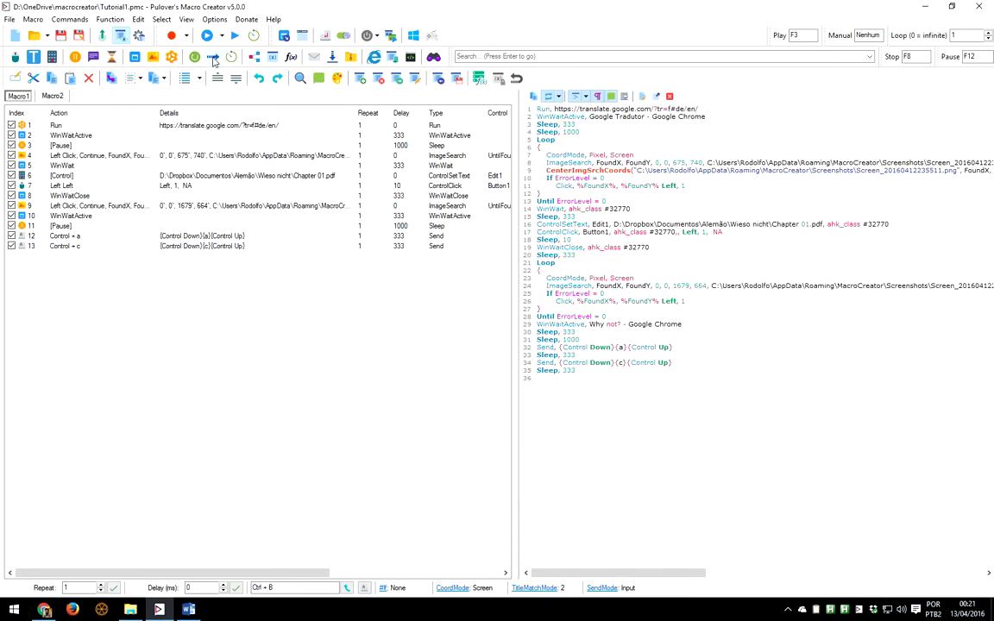
pyautogui.click(213, 58)
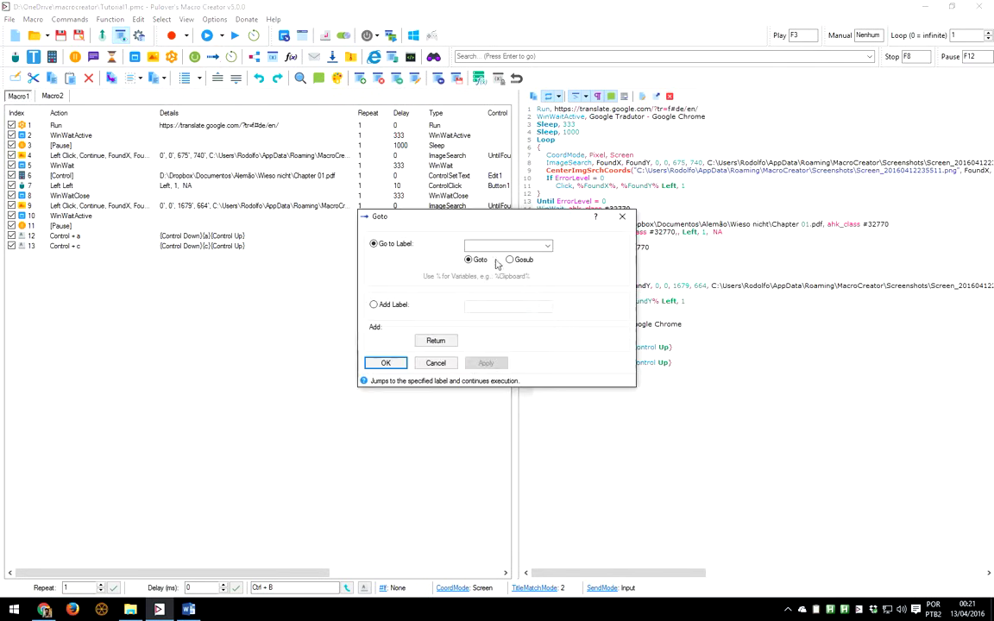
pyautogui.click(547, 247)
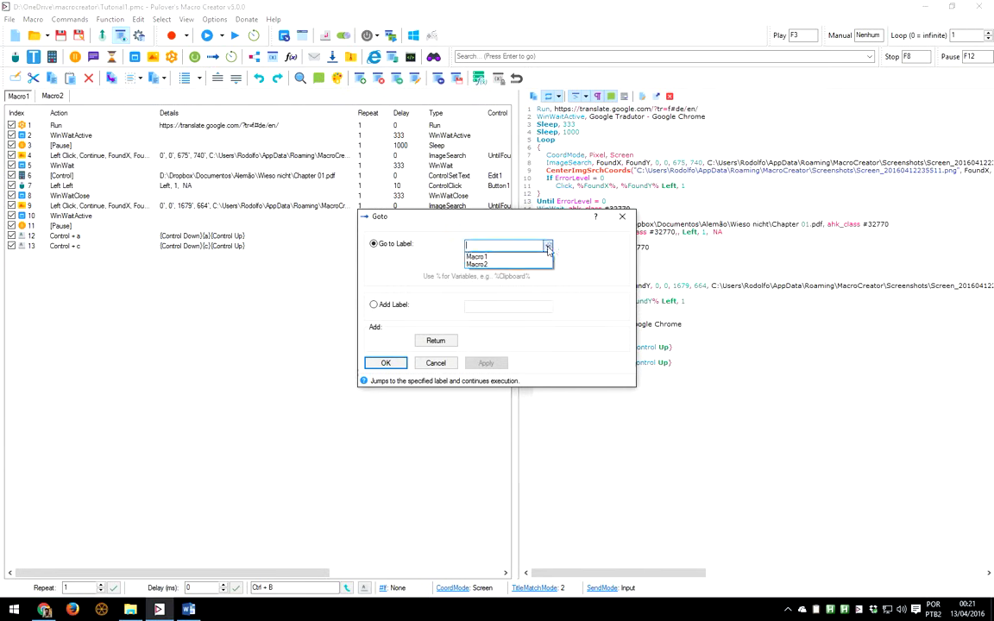
pyautogui.click(497, 267)
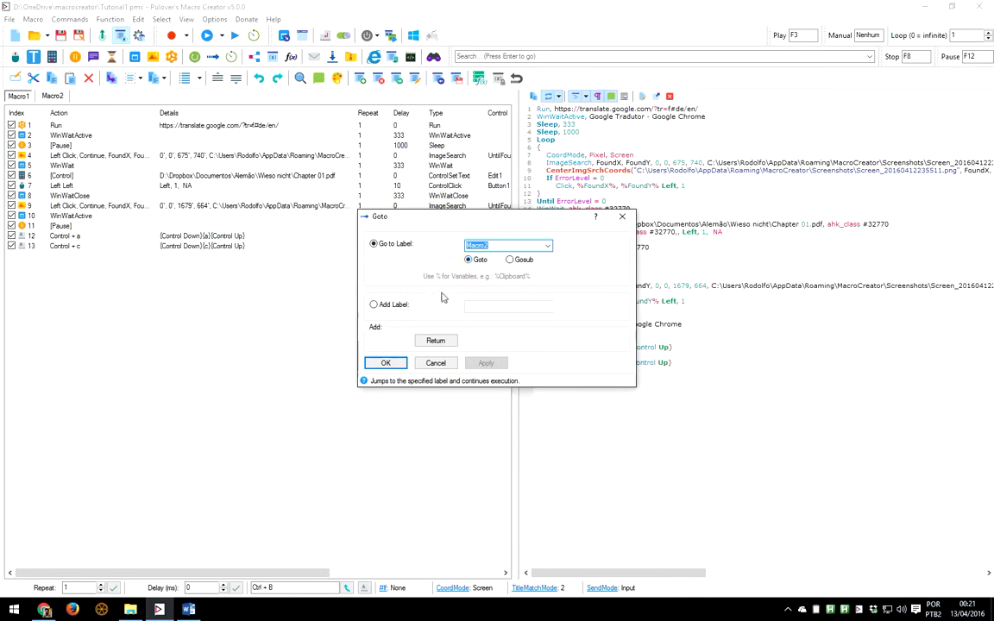
pyautogui.click(390, 363)
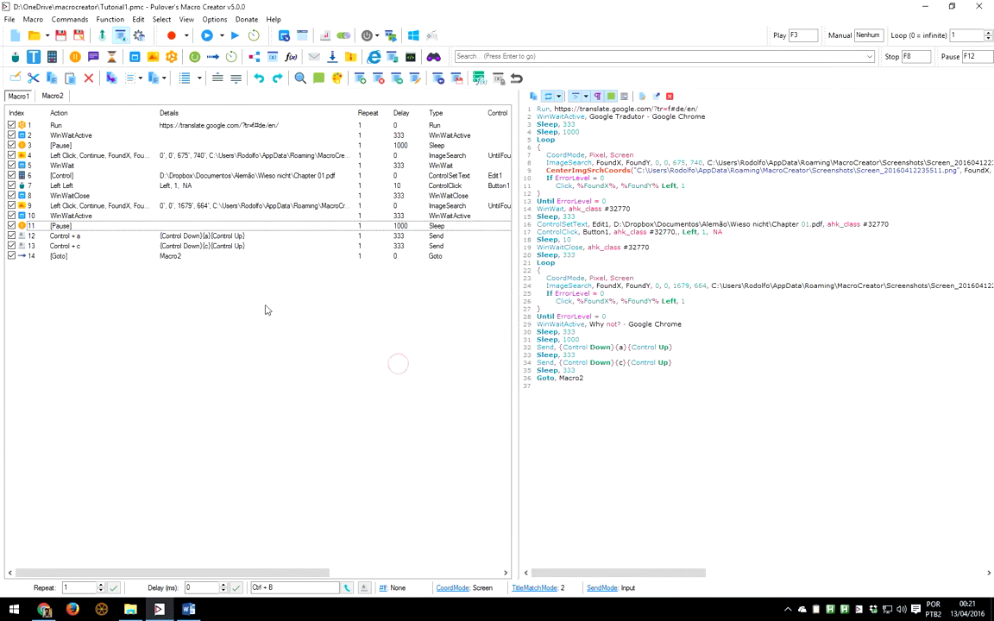
# Close Translation.doc.docx in Word, check the Documents folder in File Explorer and return to Macro2 in Pulover's Macro Creator
pyautogui.click(191, 609)
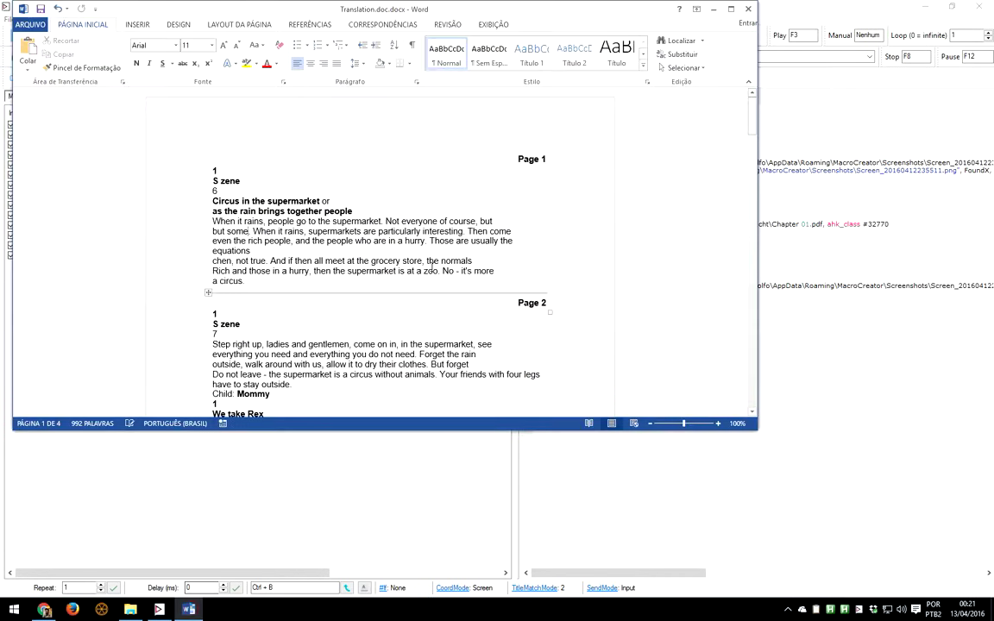
pyautogui.click(749, 9)
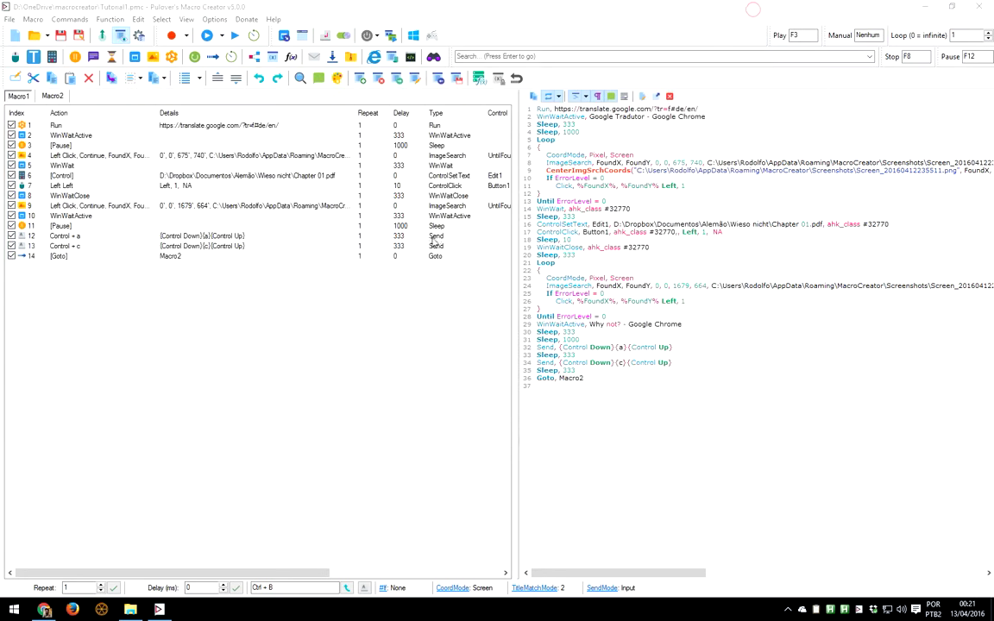
pyautogui.click(112, 127)
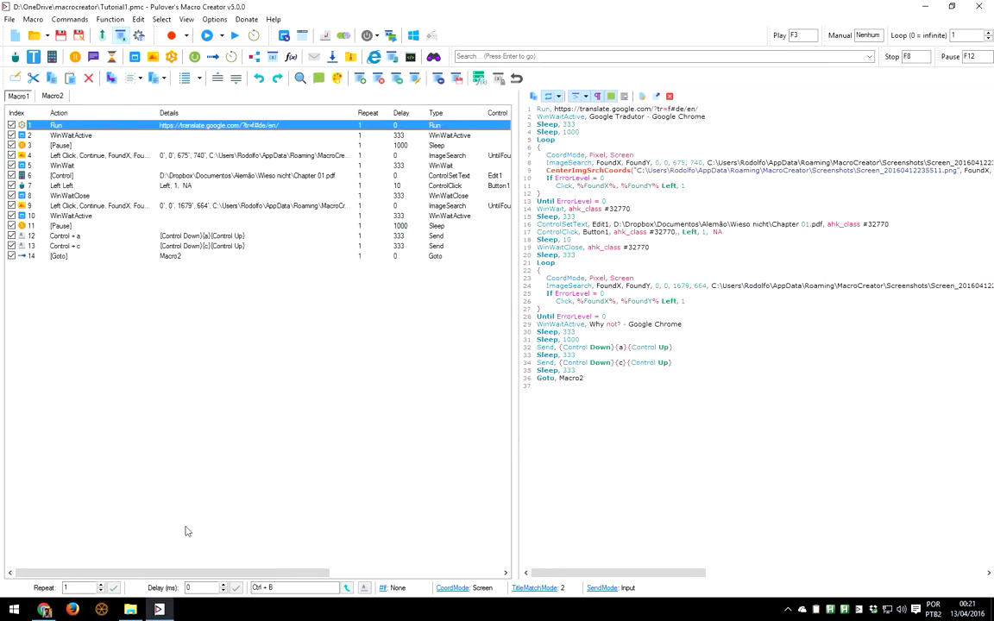
pyautogui.hotkey('alt', 'Tab')
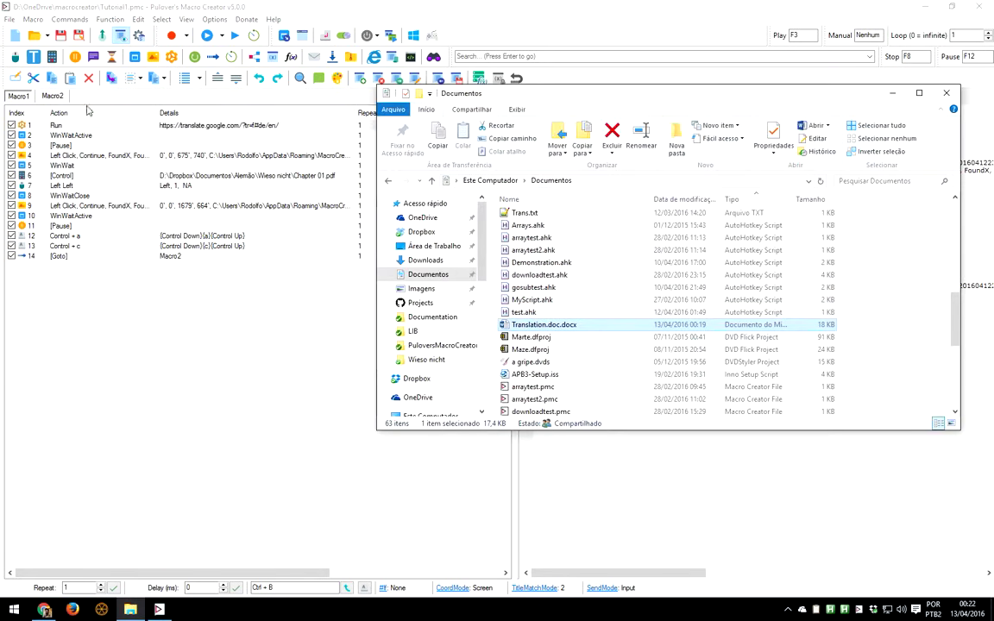
pyautogui.click(53, 96)
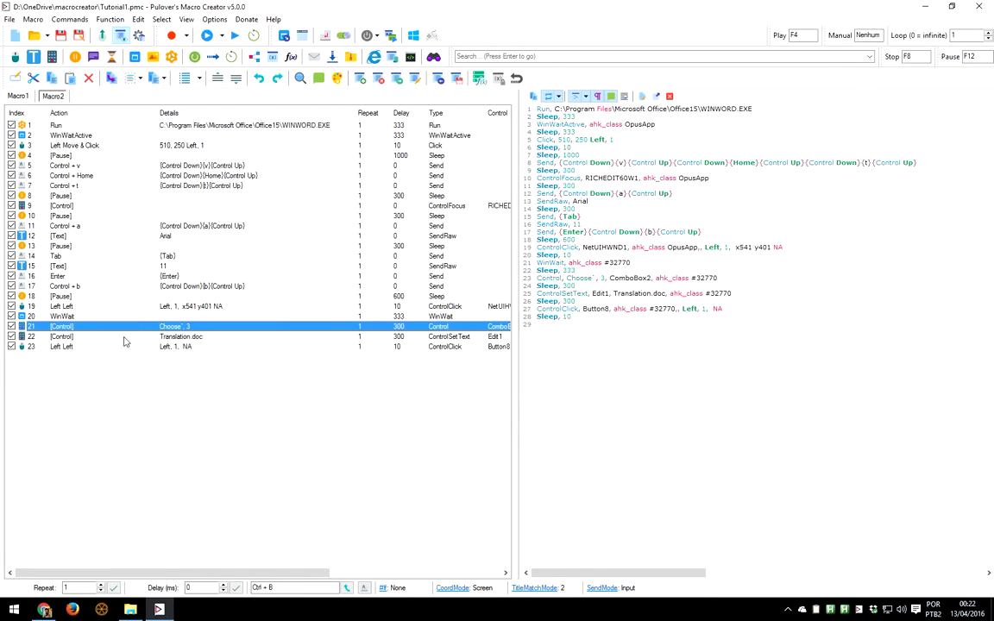
# Delete the Choose 3 control action from Macro2 and set the following ControlSetText action's value to Translation
pyautogui.press('Delete')
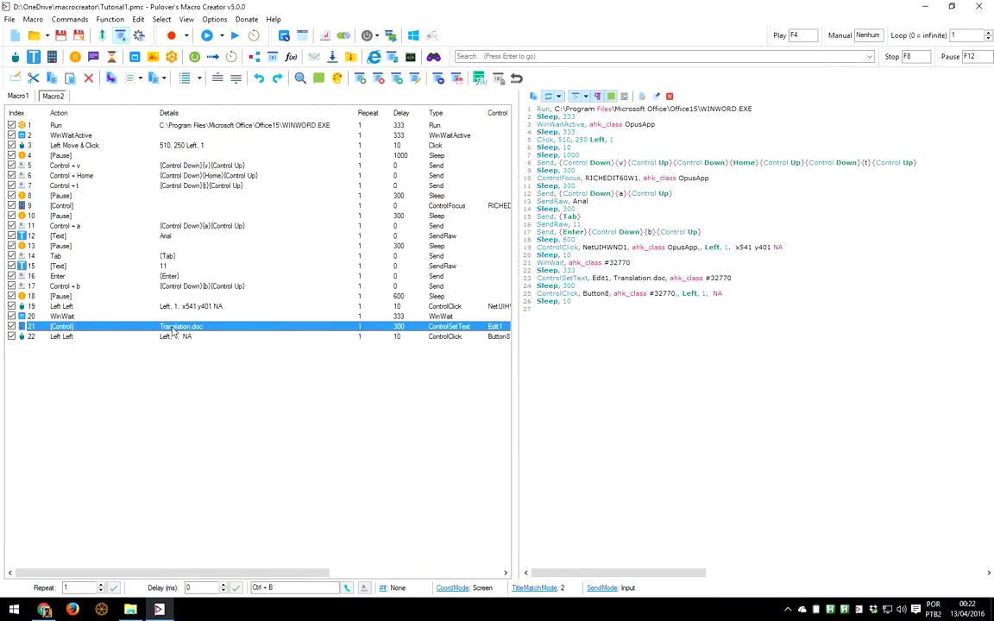
pyautogui.doubleClick(172, 331)
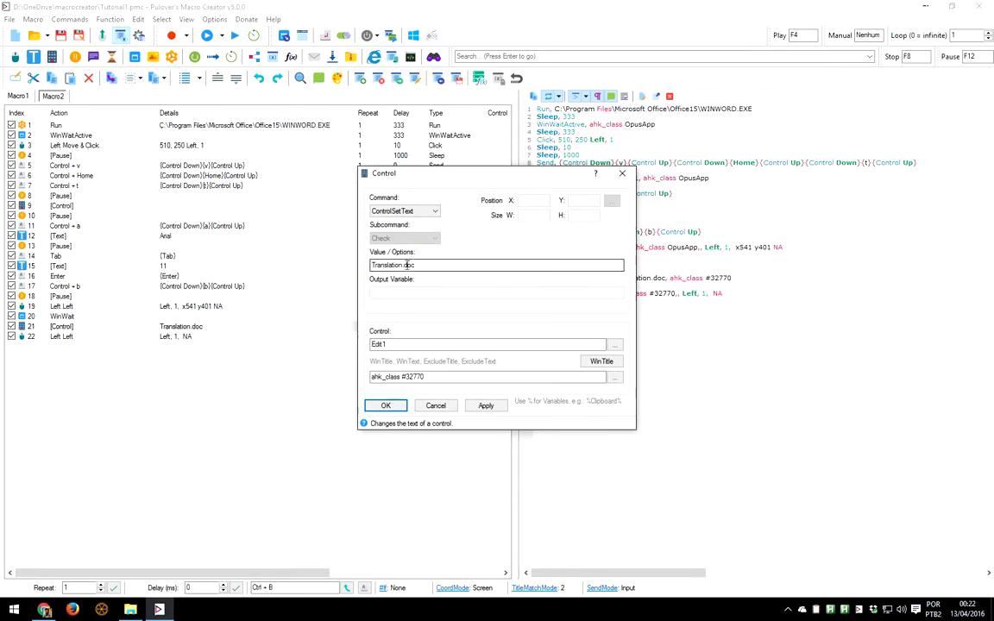
pyautogui.click(402, 265)
pyautogui.press('Delete')
pyautogui.press('Delete')
pyautogui.press('Delete')
pyautogui.press('Delete')
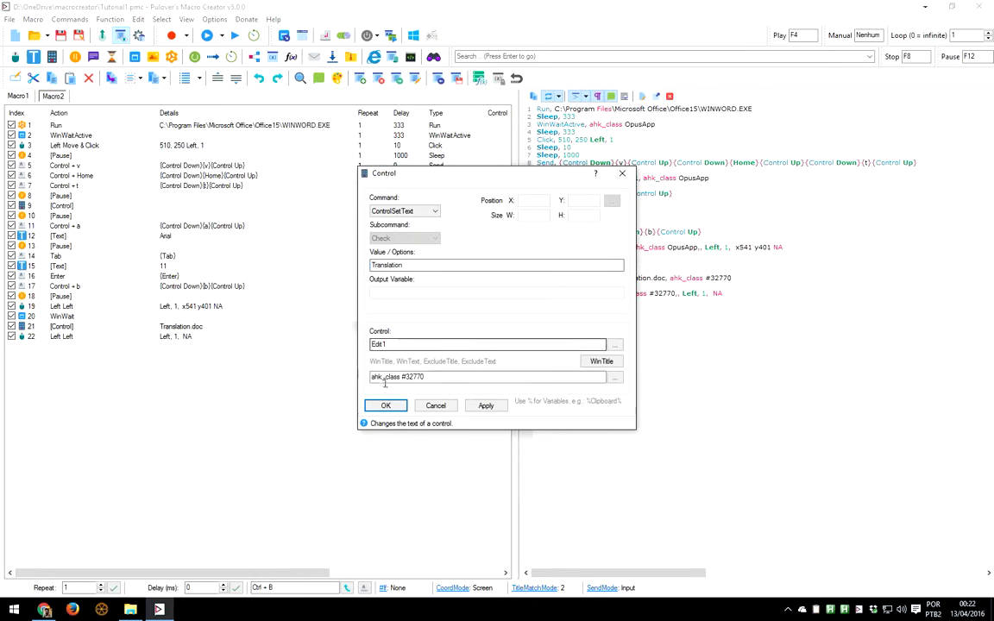
pyautogui.click(386, 408)
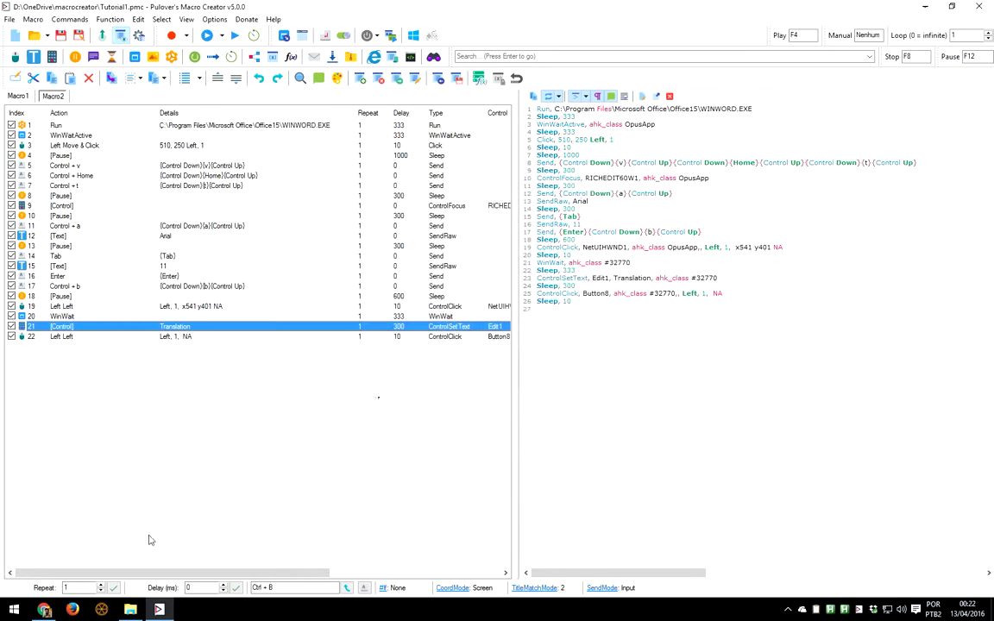
# Switch to File Explorer and rename Translation.doc.docx in the Documents folder to Translation.docx
pyautogui.click(130, 610)
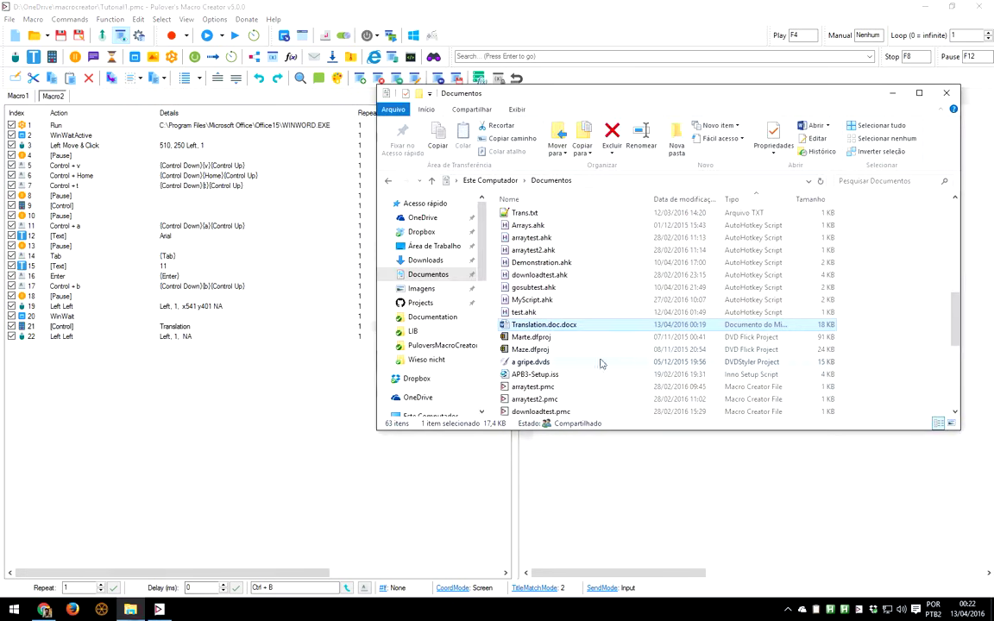
pyautogui.click(562, 325)
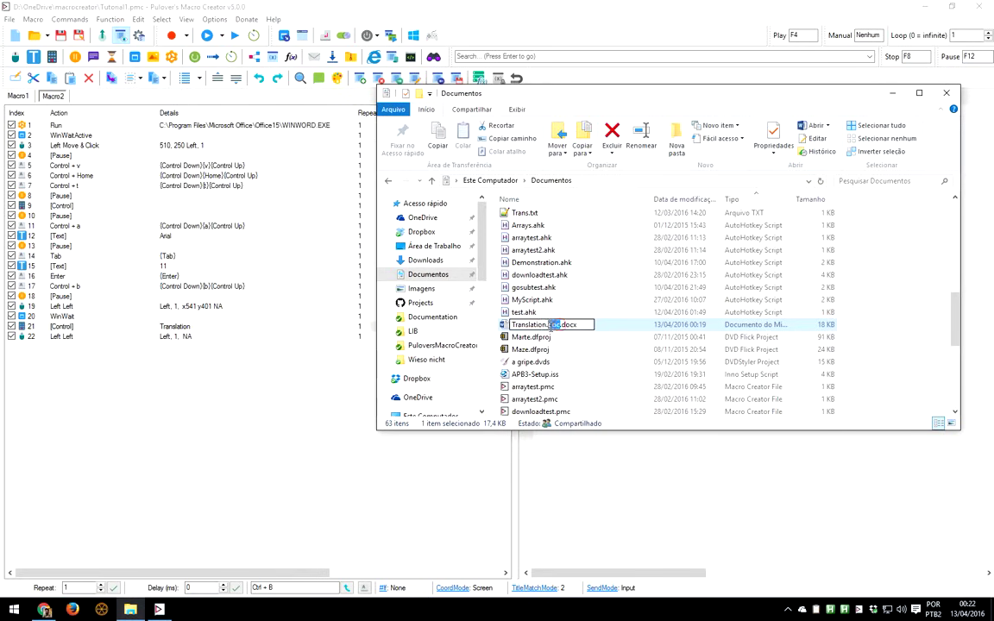
pyautogui.press('BackSpace')
pyautogui.press('Return')
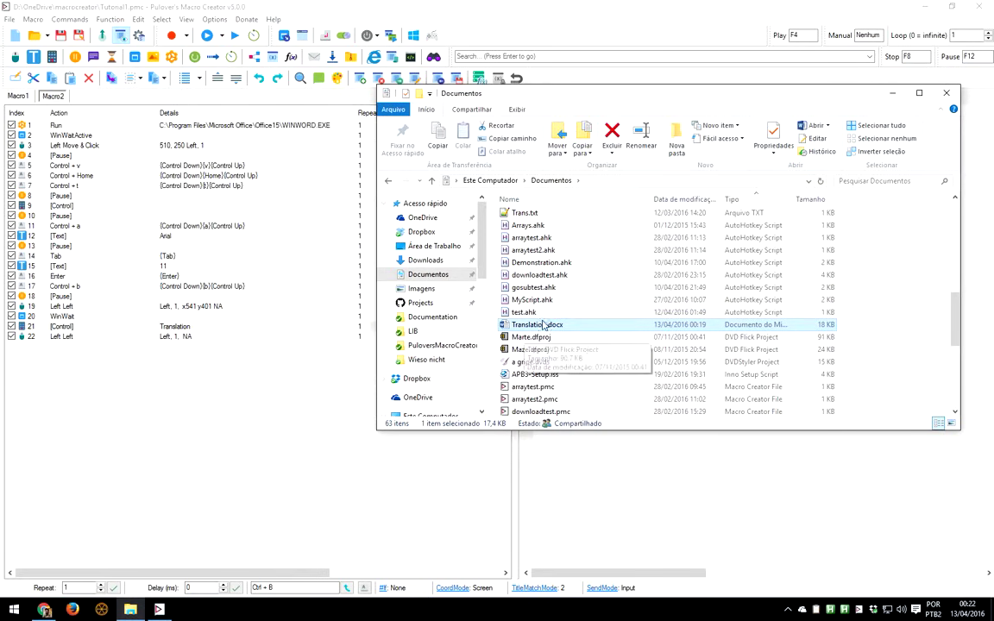
# Return to Pulover's Macro Creator and start a FileDelete command for the beginning of Macro1
pyautogui.click(227, 391)
pyautogui.click(22, 99)
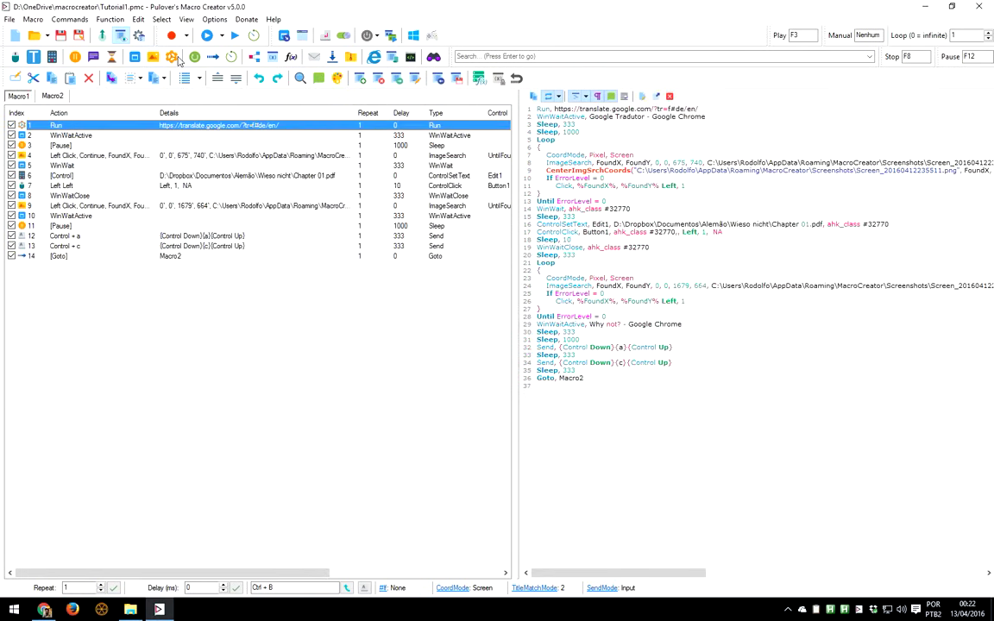
pyautogui.click(172, 57)
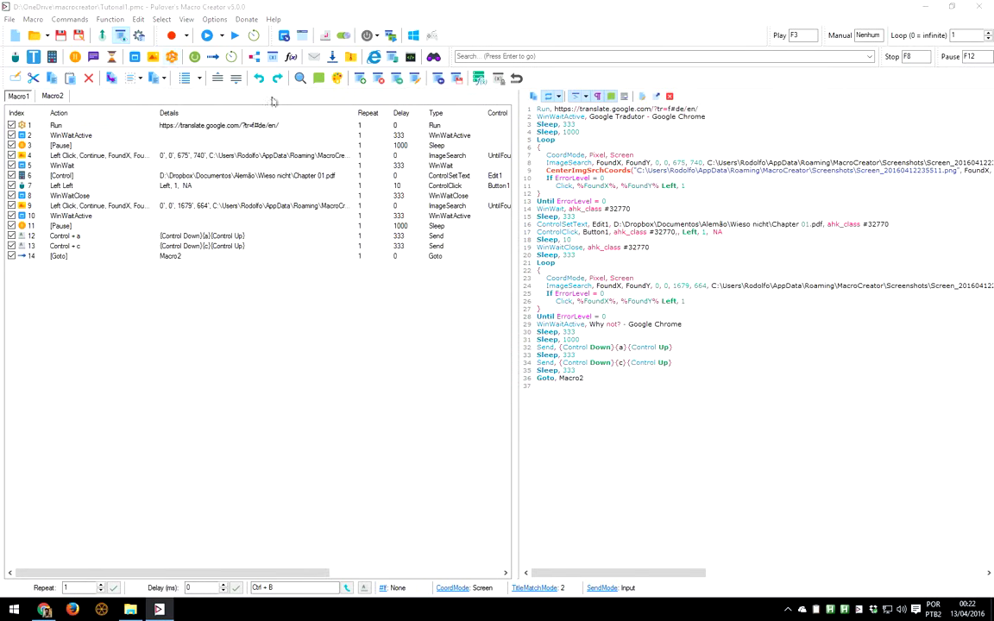
pyautogui.click(517, 176)
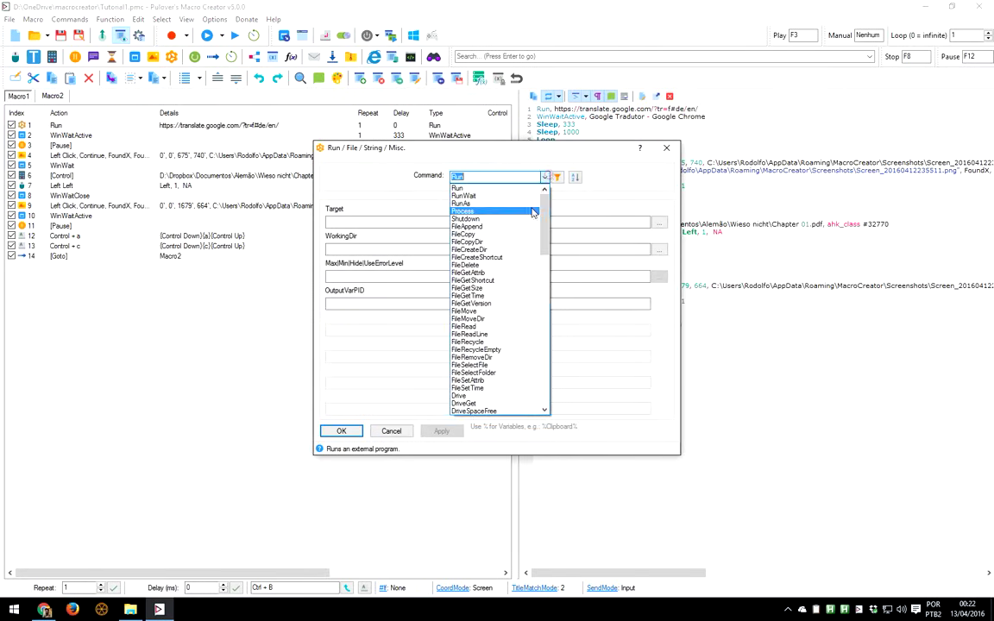
pyautogui.click(518, 176)
pyautogui.write('FileDelete')
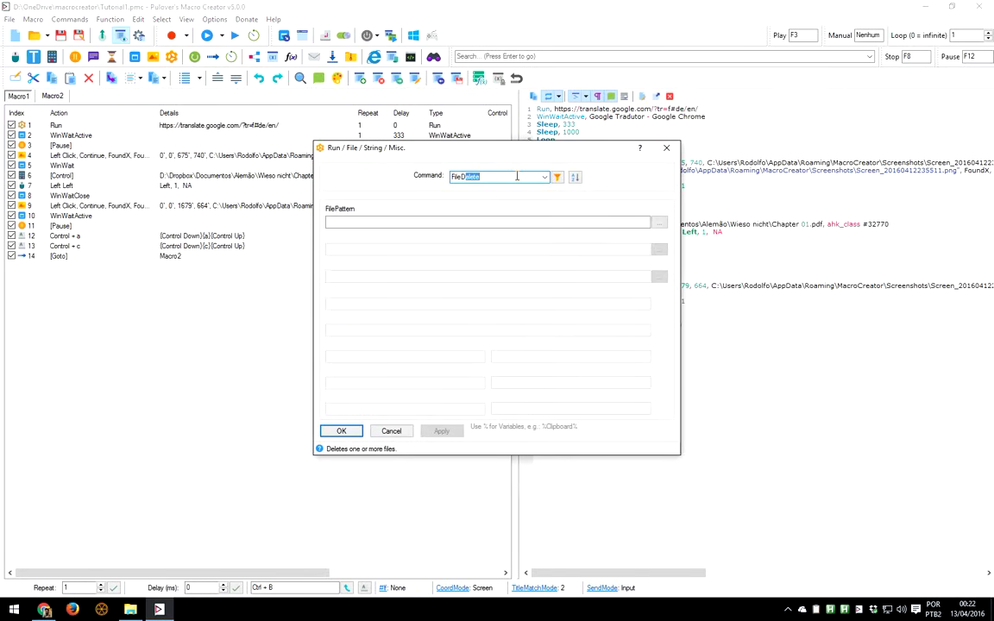
pyautogui.click(517, 221)
# Set Translation.docx in the Documents folder as the file to delete and add the command to Macro1
pyautogui.click(660, 223)
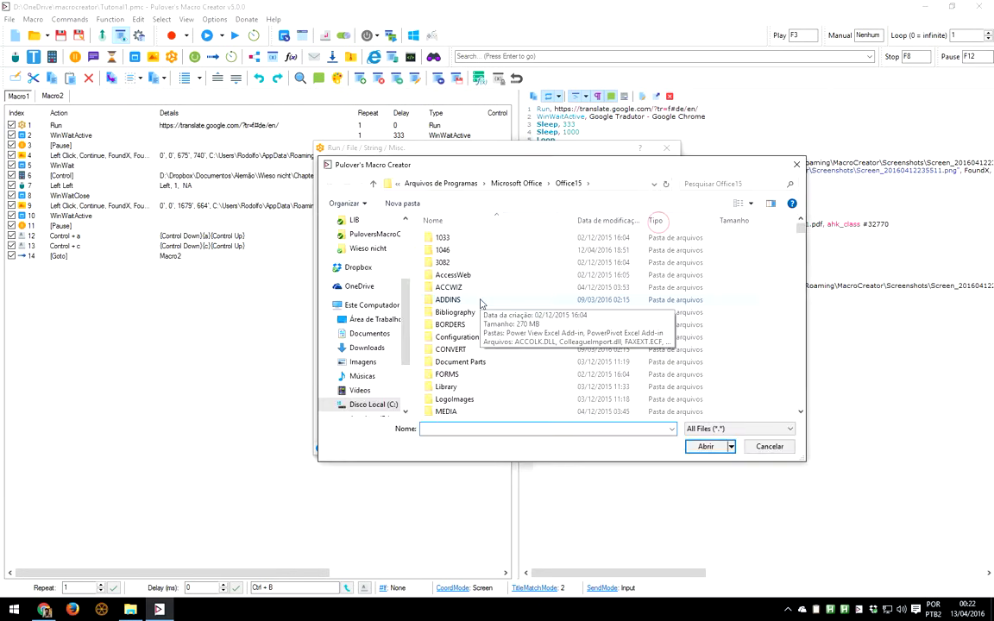
pyautogui.scroll(3, 361, 272)
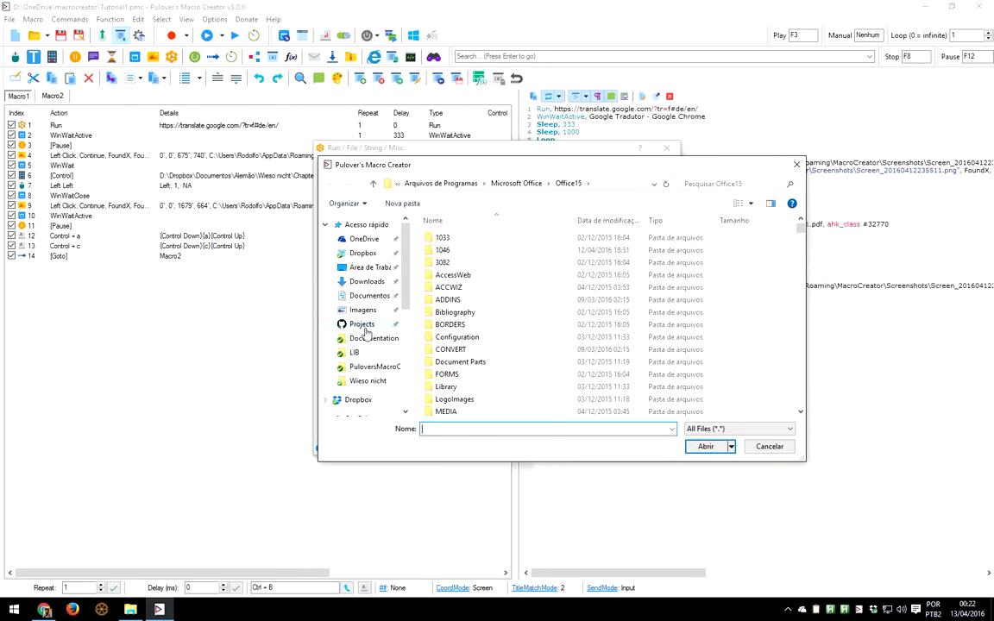
pyautogui.click(370, 295)
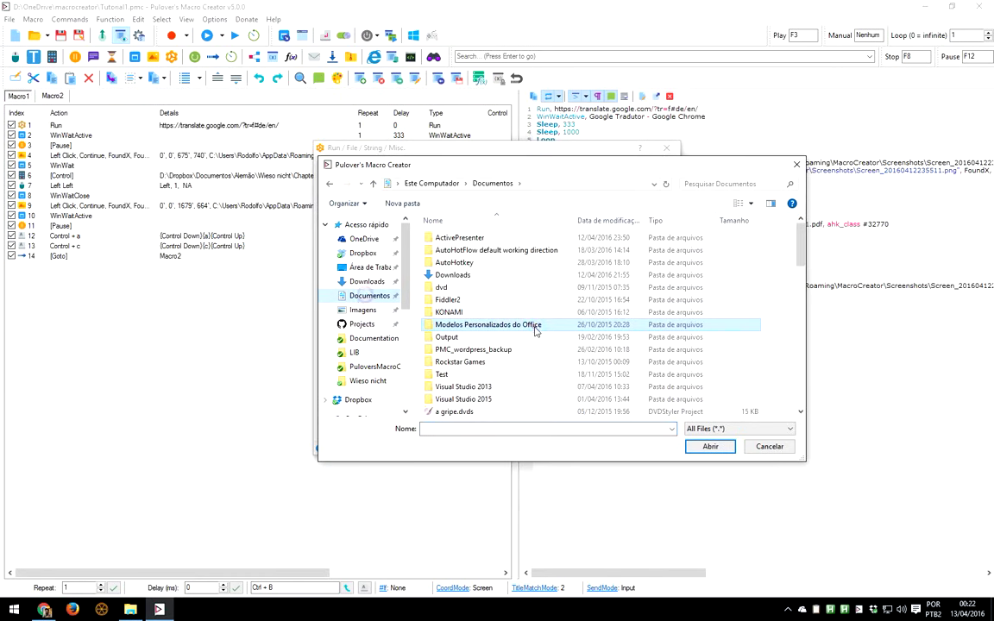
pyautogui.write('tra')
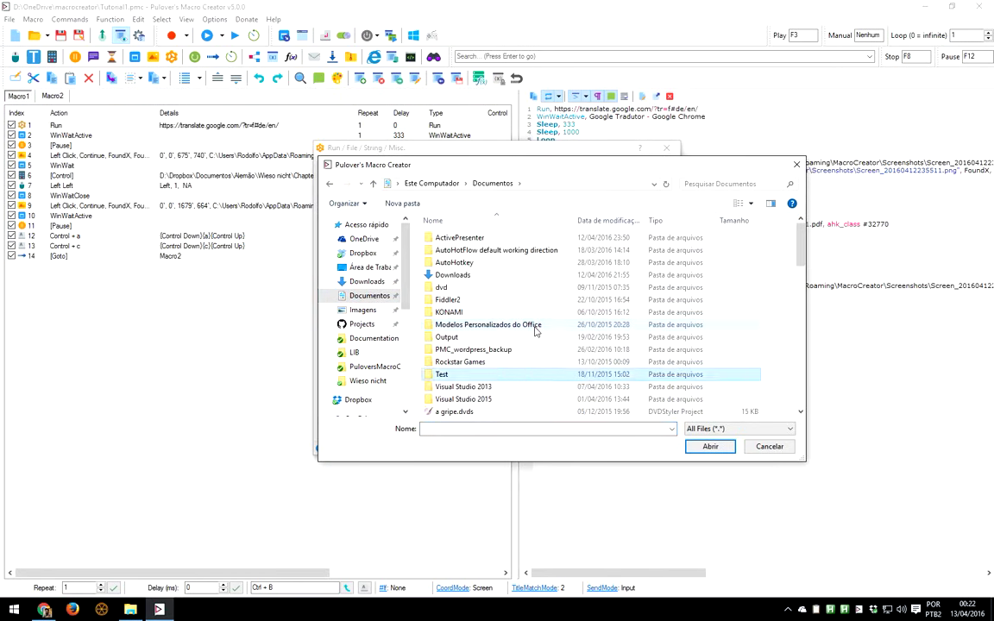
pyautogui.click(457, 360)
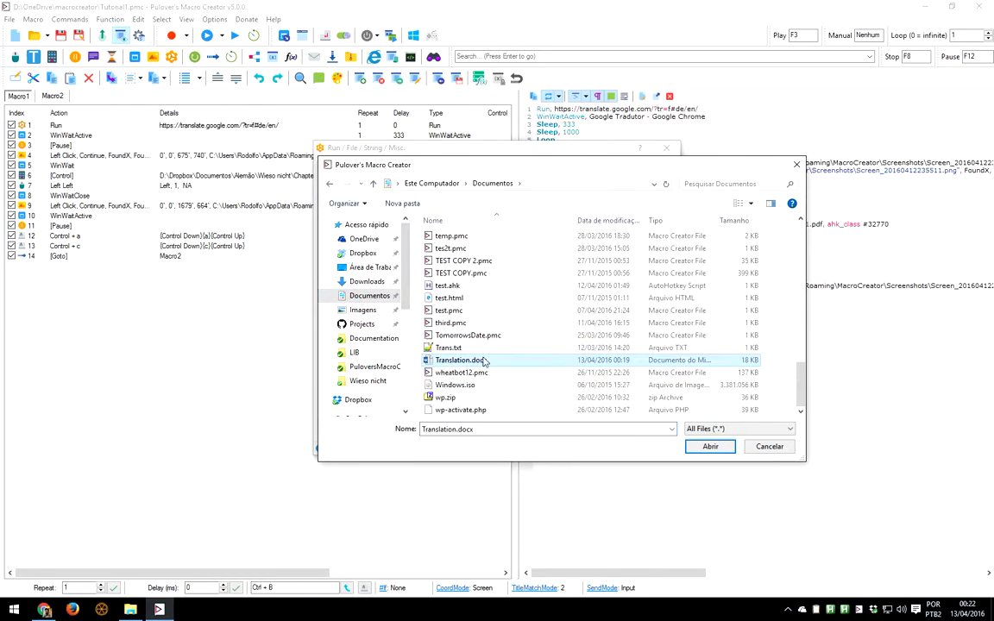
pyautogui.click(708, 446)
pyautogui.click(339, 432)
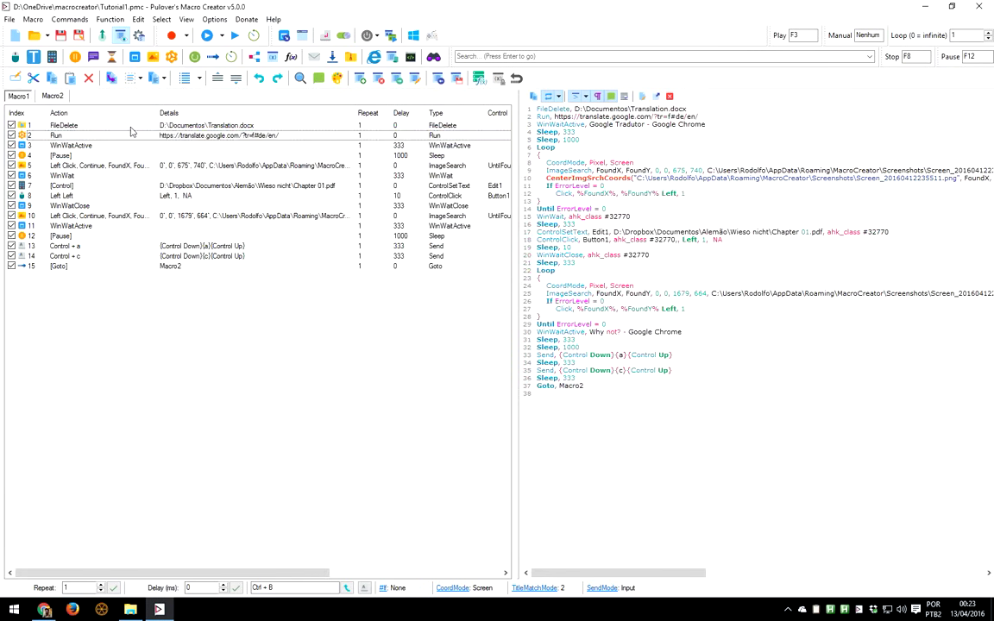
# Play only the selected FileDelete row of Macro1 to test it
pyautogui.click(85, 127)
pyautogui.click(207, 35)
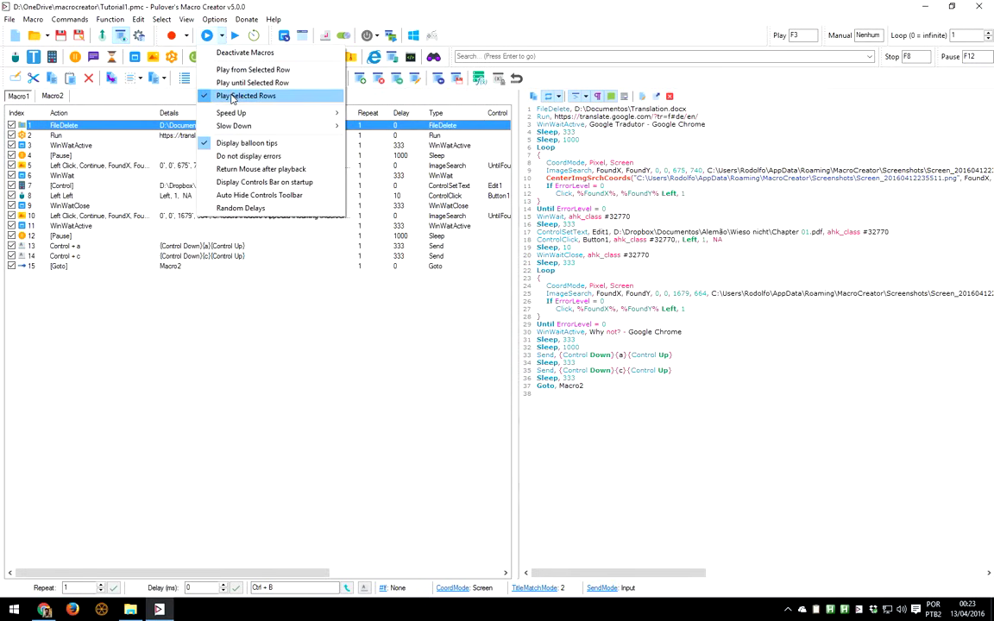
pyautogui.click(253, 299)
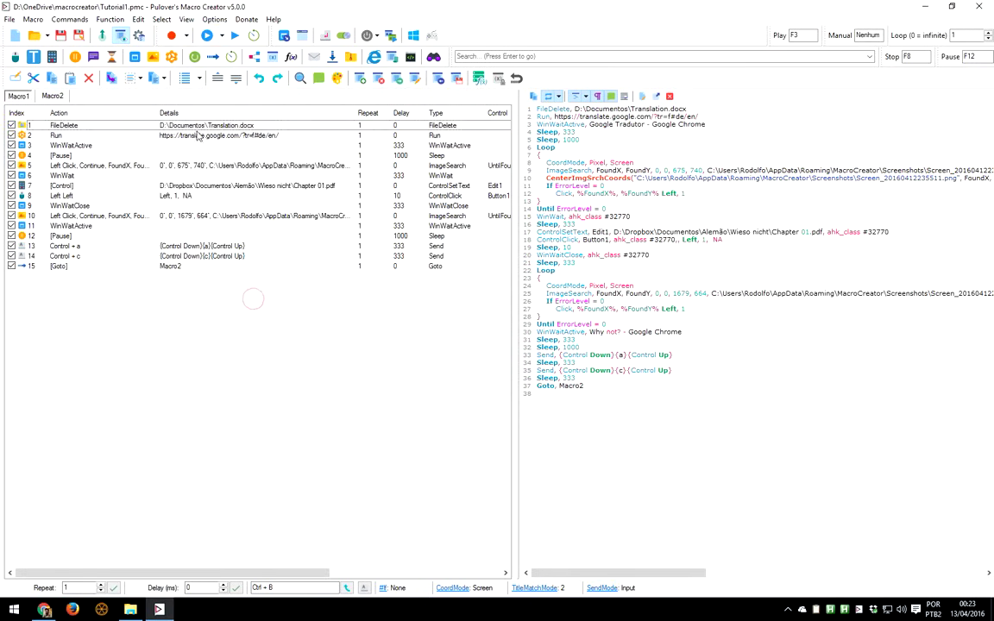
pyautogui.click(196, 126)
pyautogui.click(207, 35)
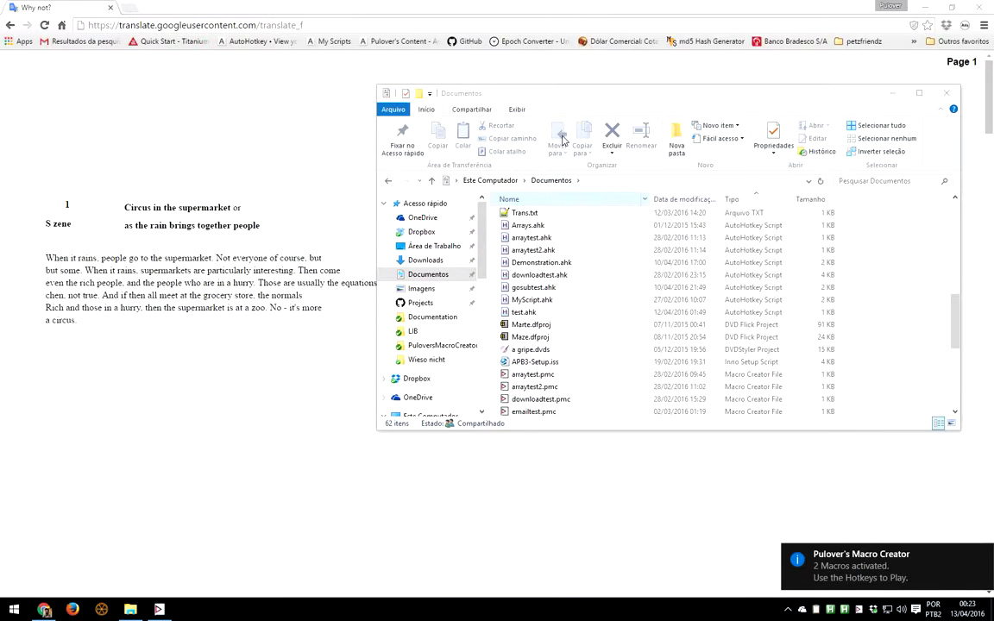
# Return to Pulover's Macro Creator, turn off Play Selected Rows and activate the macros
pyautogui.click(160, 609)
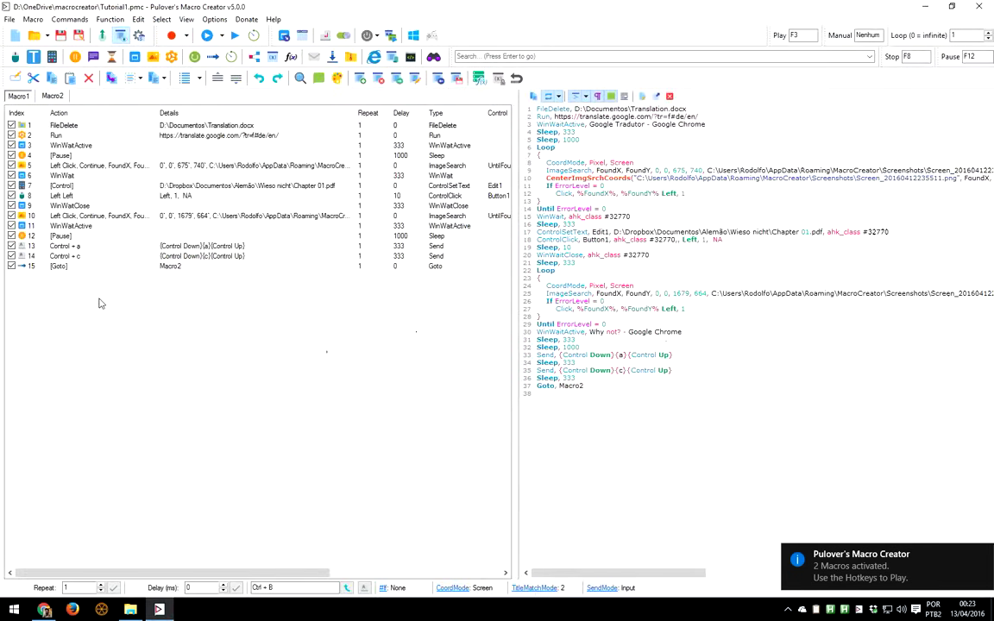
pyautogui.click(222, 35)
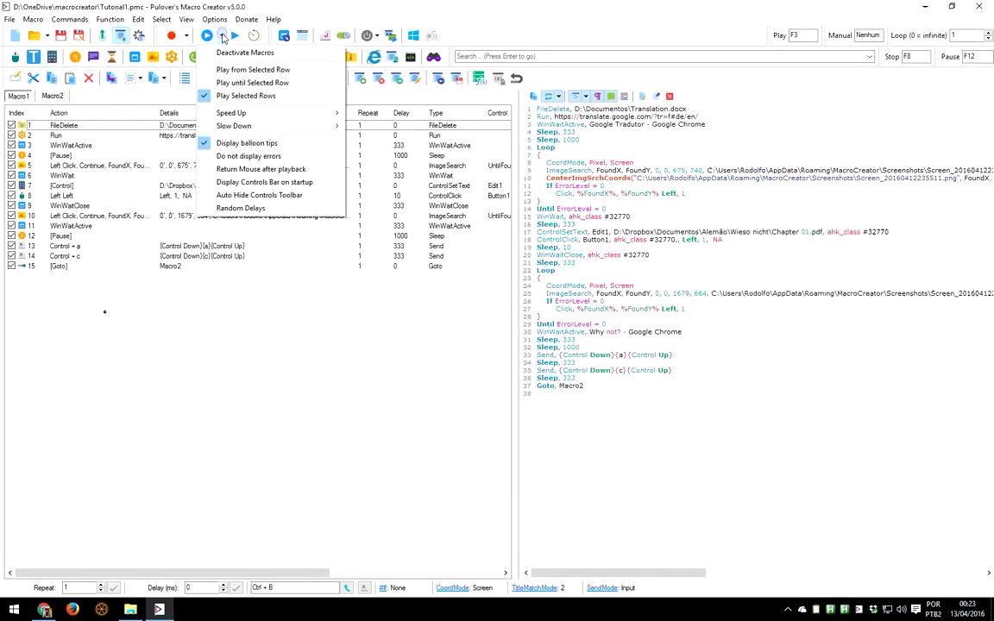
pyautogui.click(233, 96)
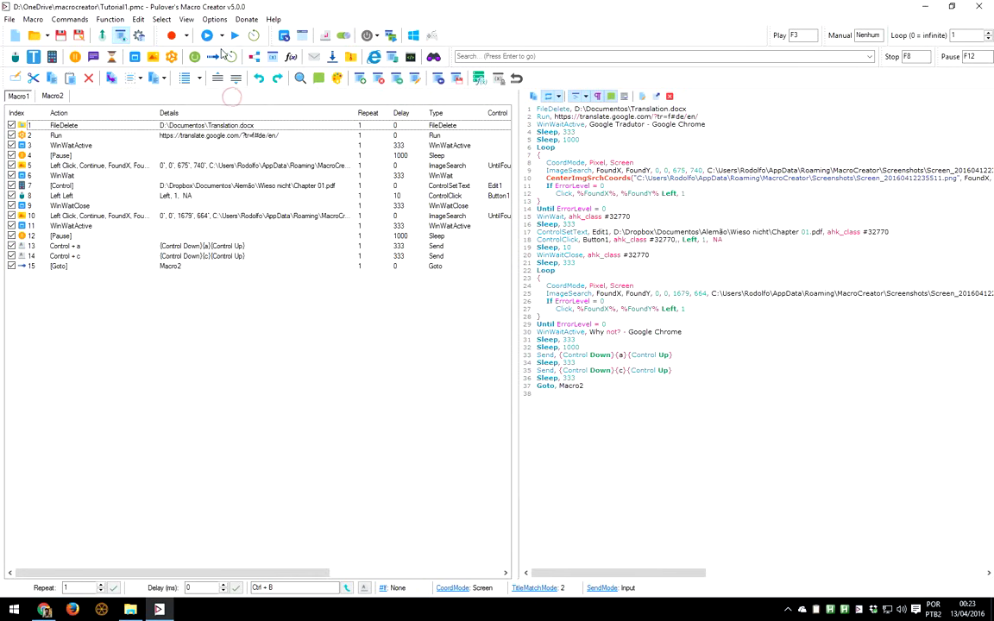
pyautogui.click(208, 35)
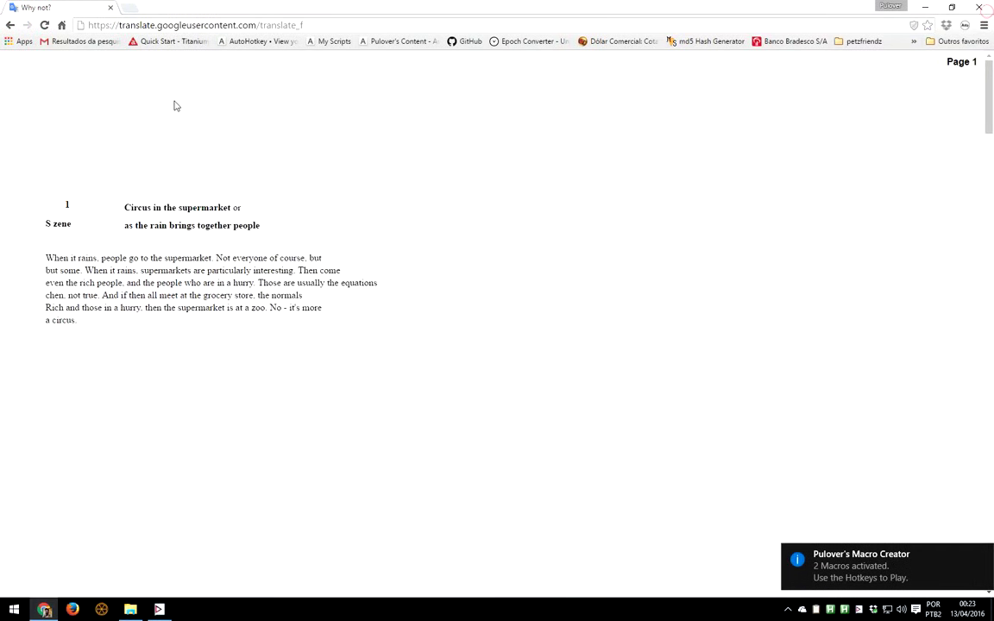
# Close the translated page in Chrome and the Documents folder window, and start playback of Macro1
pyautogui.click(111, 7)
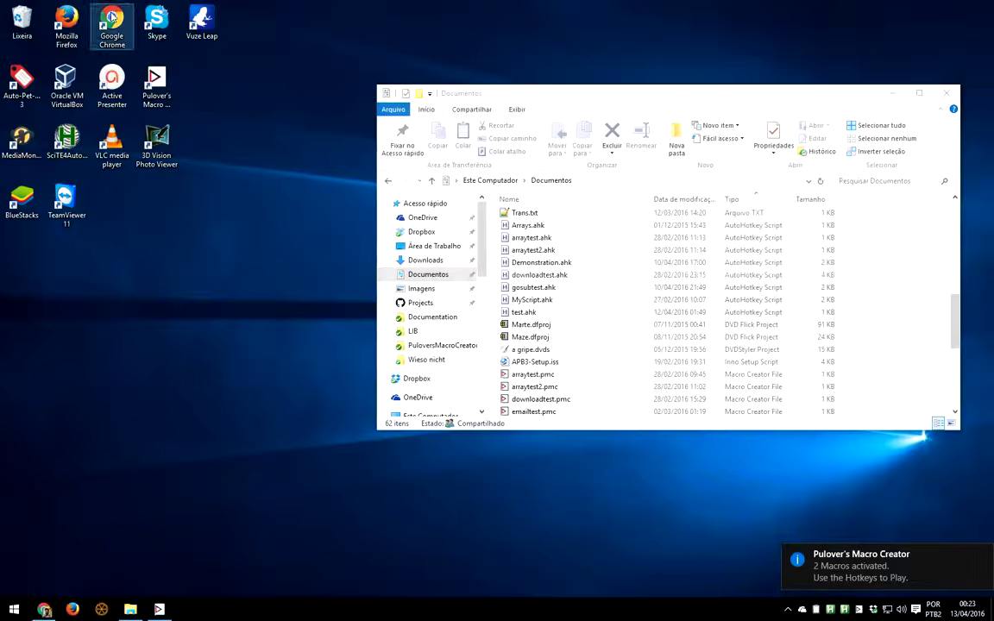
pyautogui.click(946, 94)
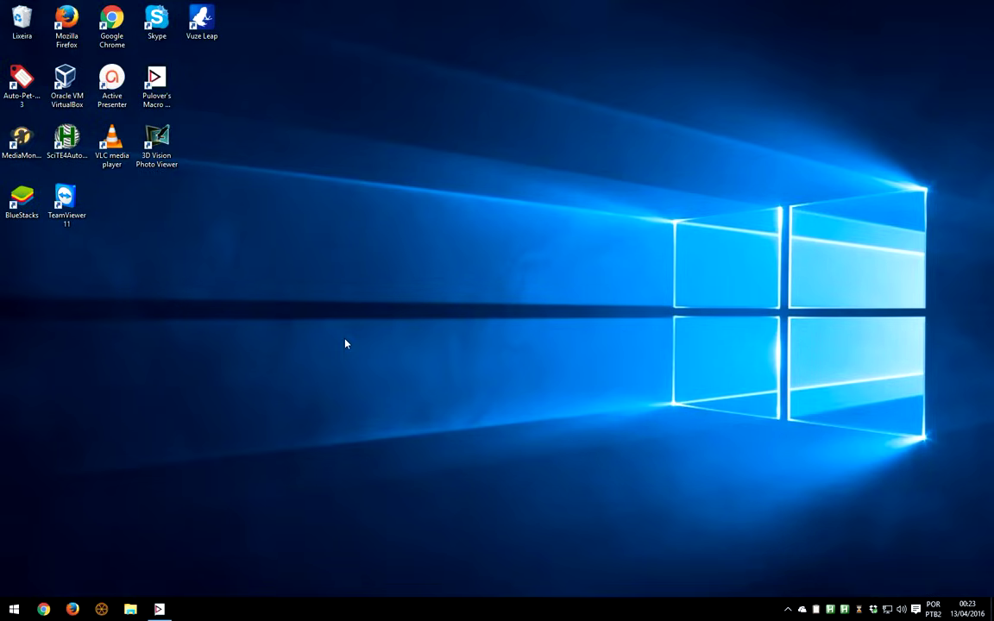
pyautogui.press('F3')
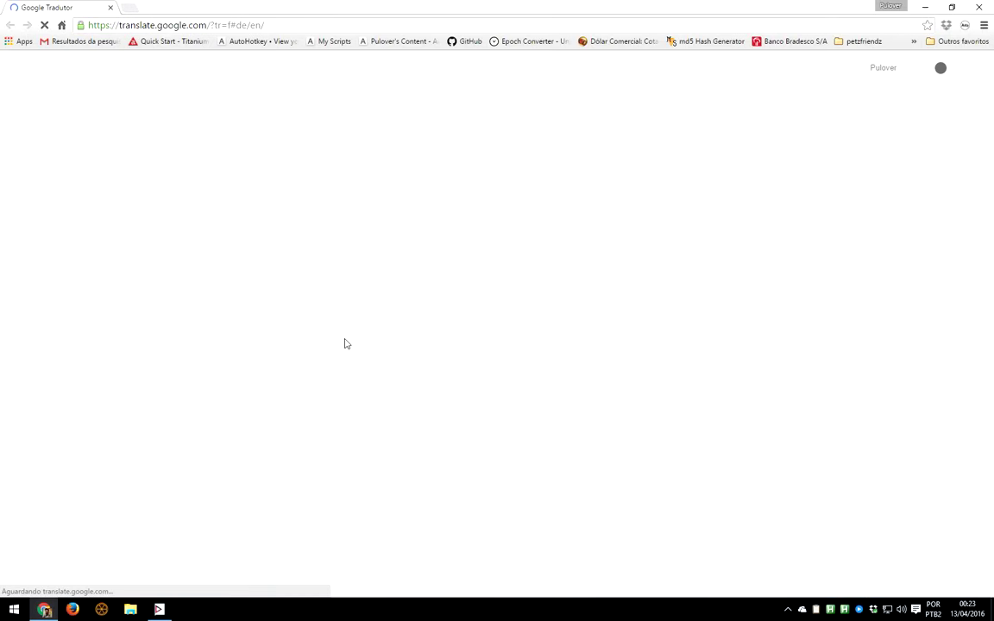
# Upload Chapter 01.pdf to Google Translate, translate it from German to English and select the entire translated text
pyautogui.click(58, 199)
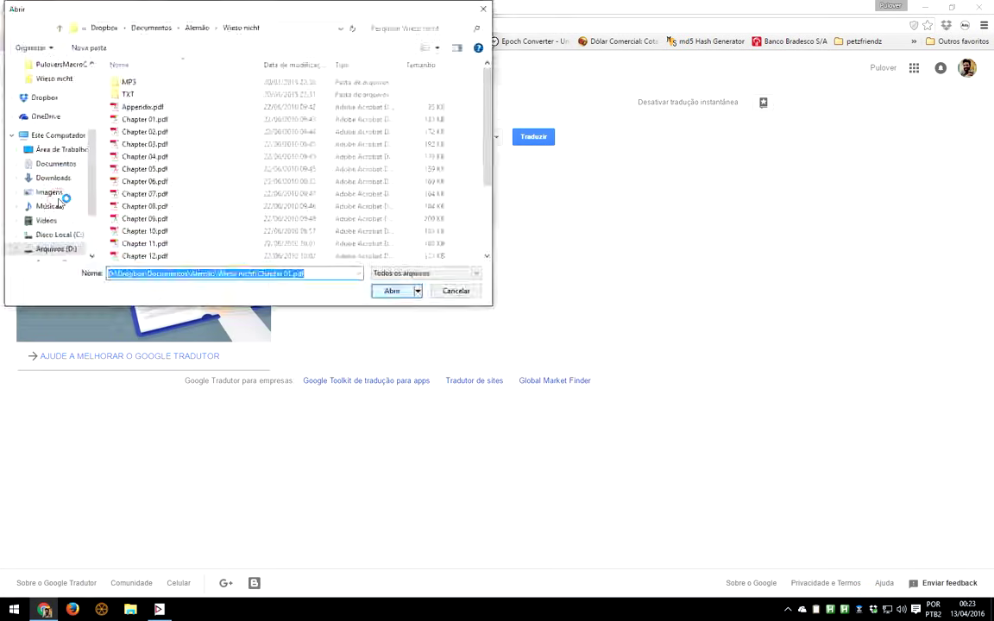
pyautogui.press('Return')
pyautogui.click(522, 137)
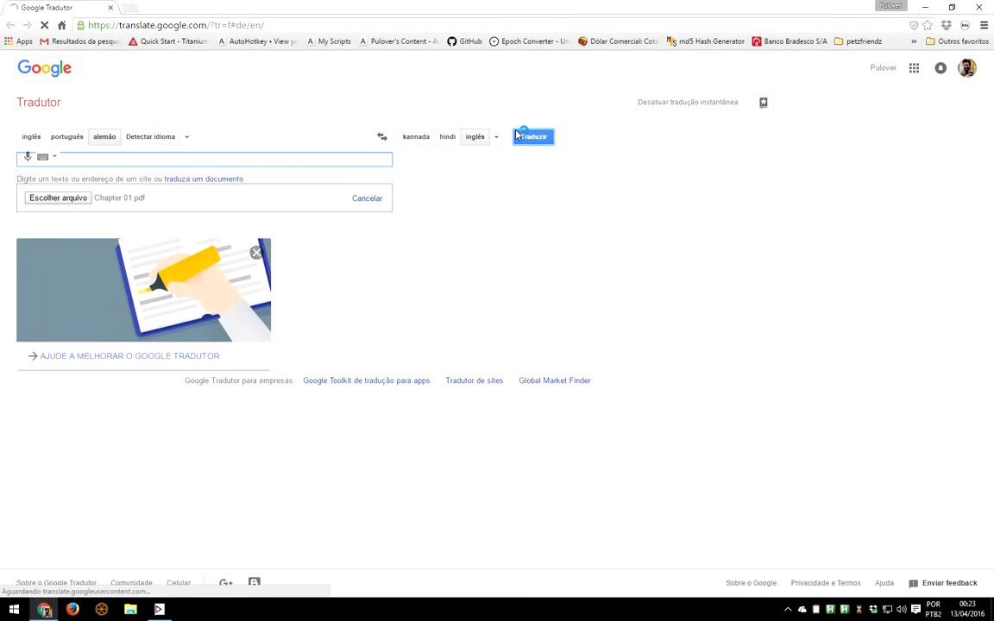
pyautogui.hotkey('ctrl', 'a')
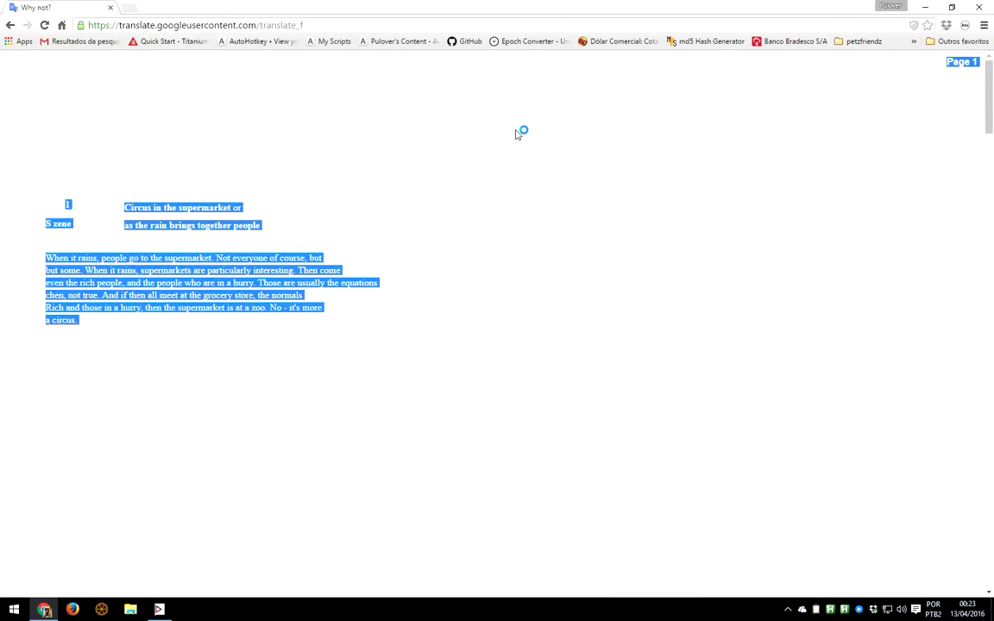
# Paste the translated text into the new Word document and start saving it
pyautogui.click(302, 152)
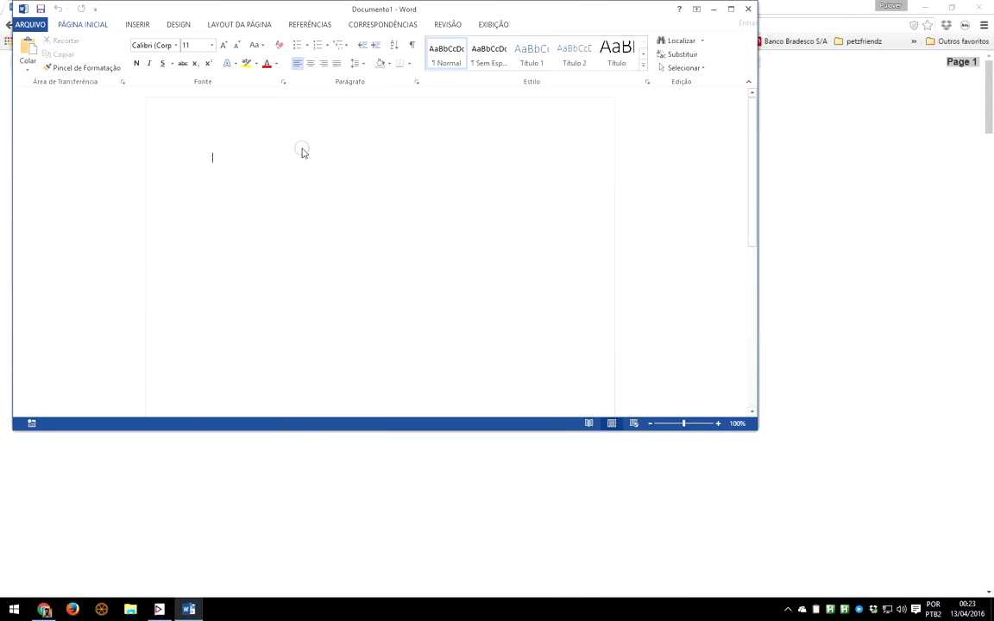
pyautogui.hotkey('ctrl', 'v')
pyautogui.hotkey('ctrl', 's')
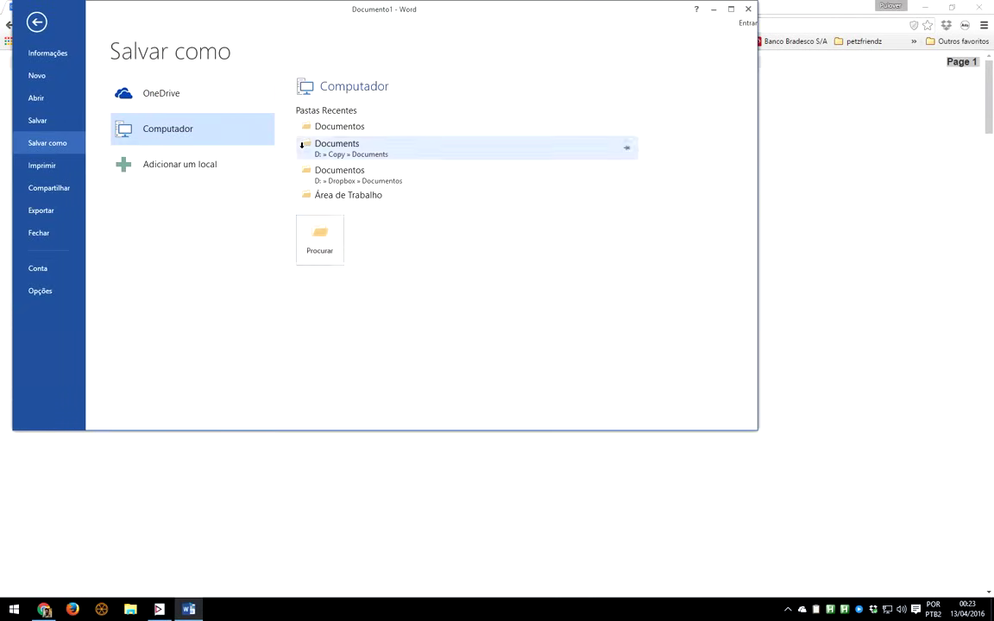